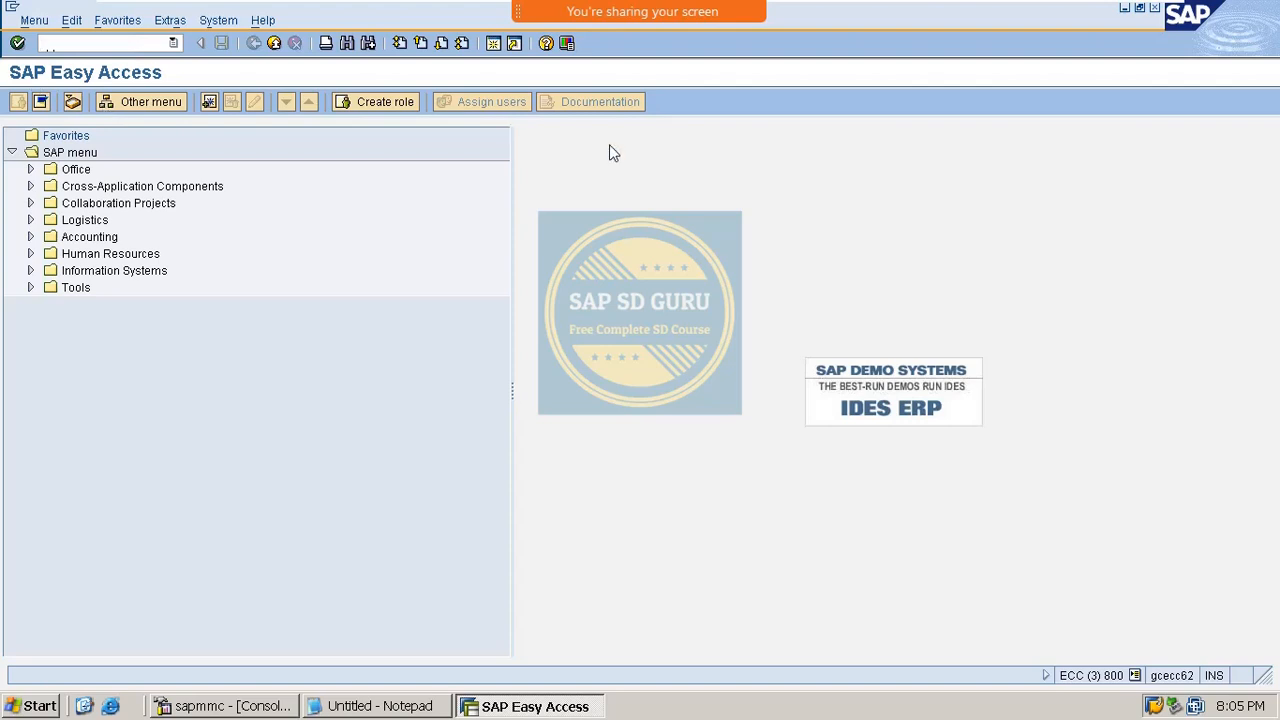
text(ON)
key(BackSpace)
text(MJJ)
click(15, 44)
click(15, 44)
mouse_move(677, 8)
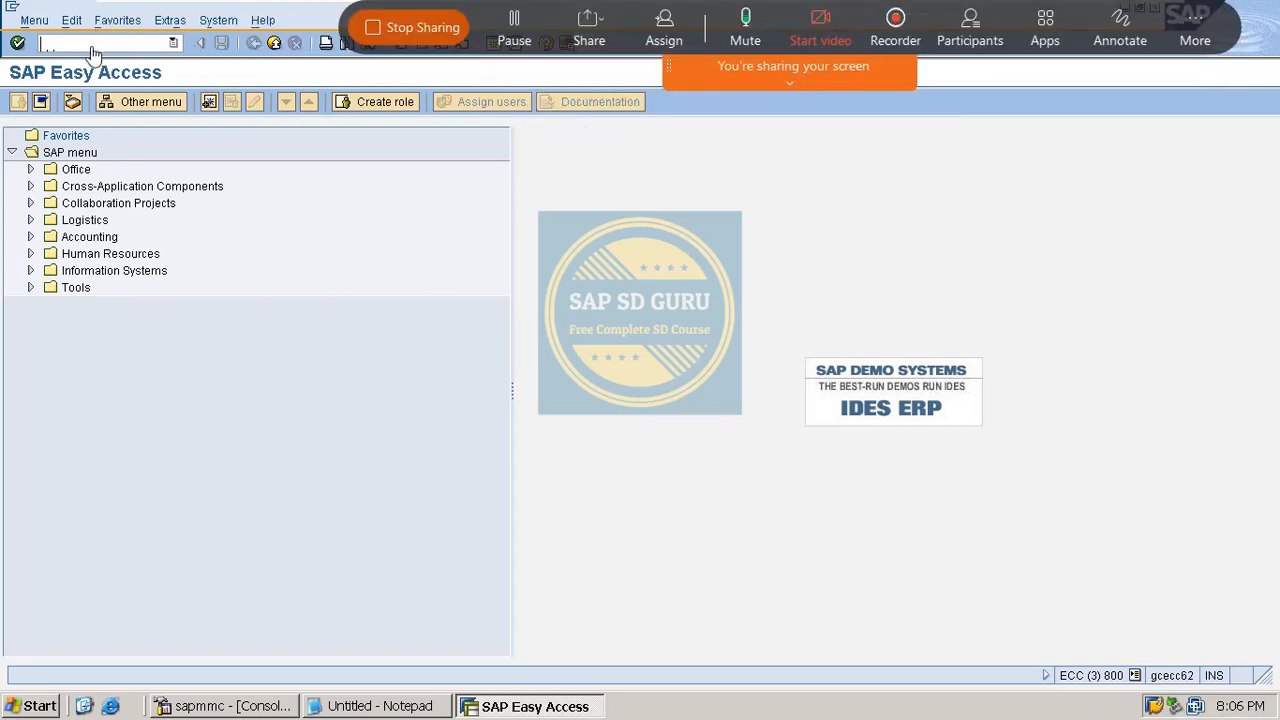
Step: Start material creation with transaction MM01 in a new session and enter vaxine-500 as the new material
text(/OMM01)
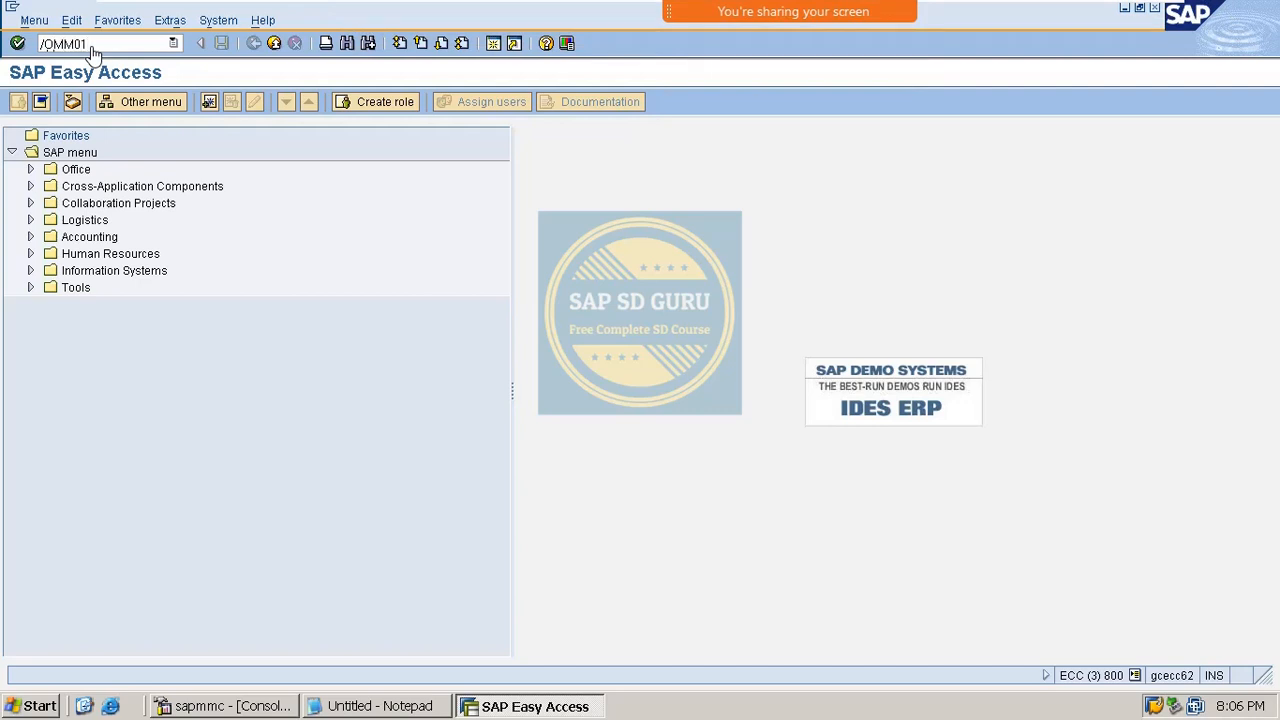
key(Return)
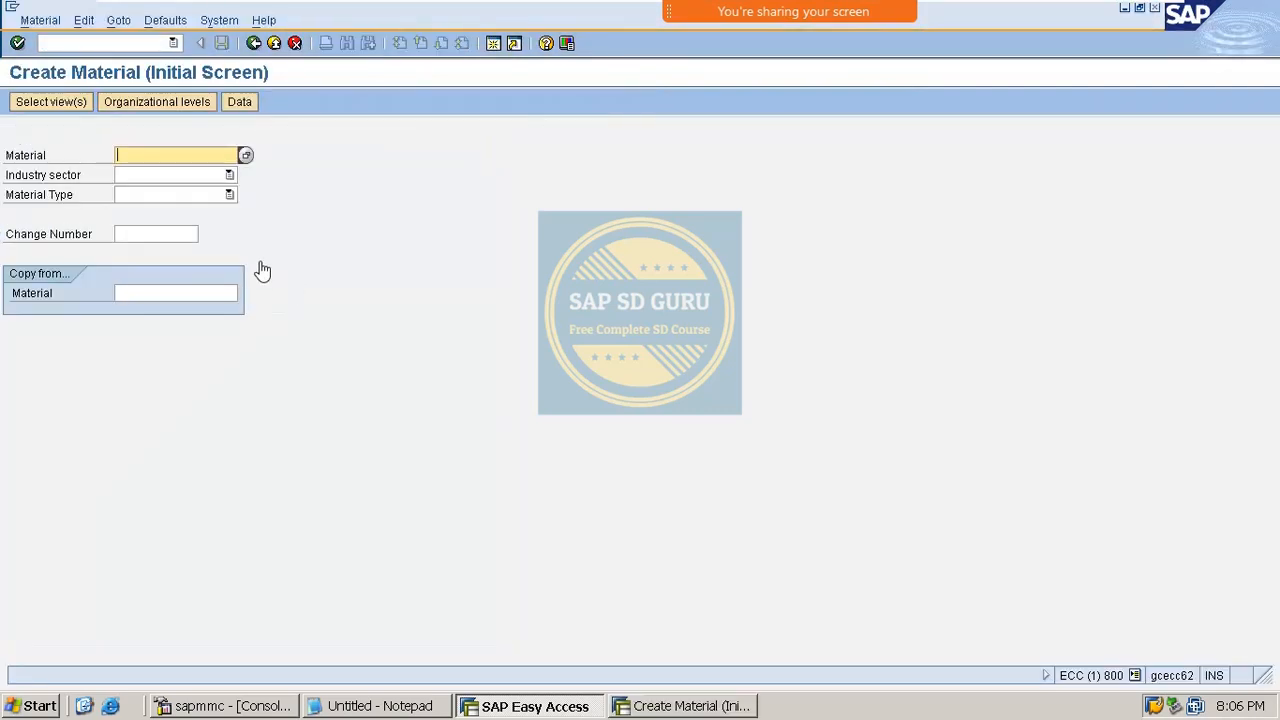
text(F)
key(BackSpace)
key(Down)
key(Down)
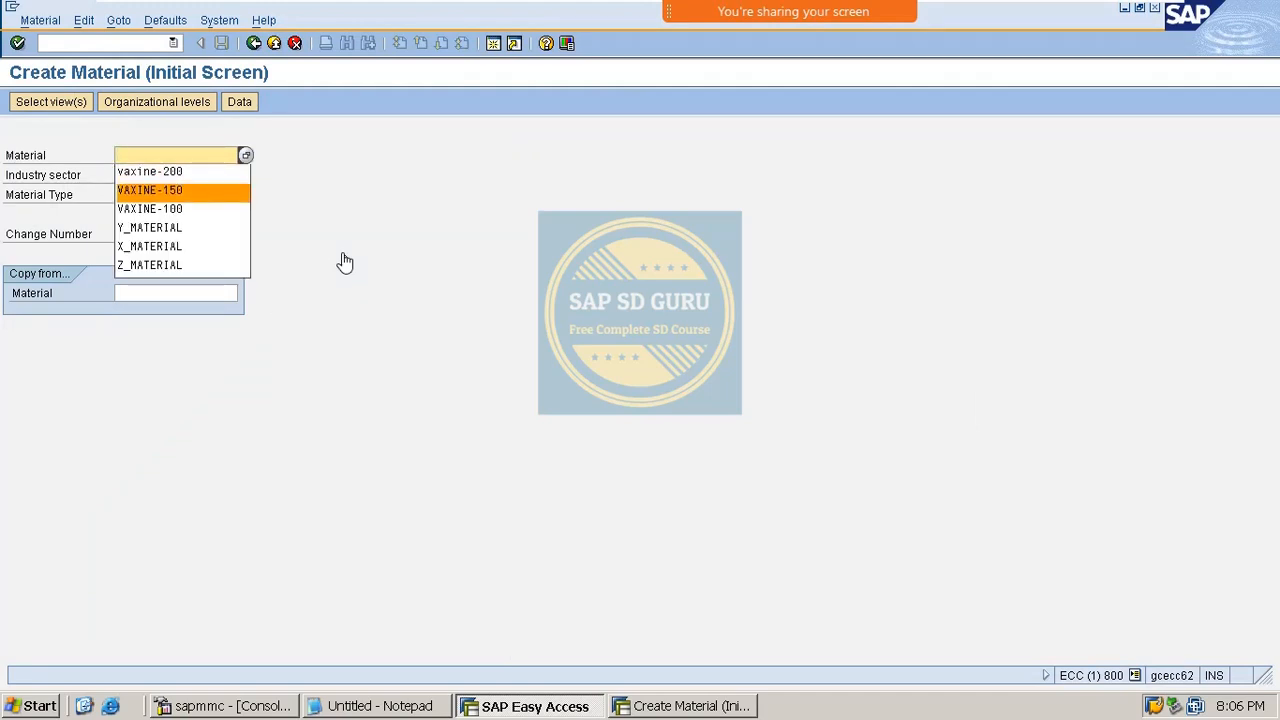
key(Up)
key(Return)
key(BackSpace)
key(BackSpace)
key(BackSpace)
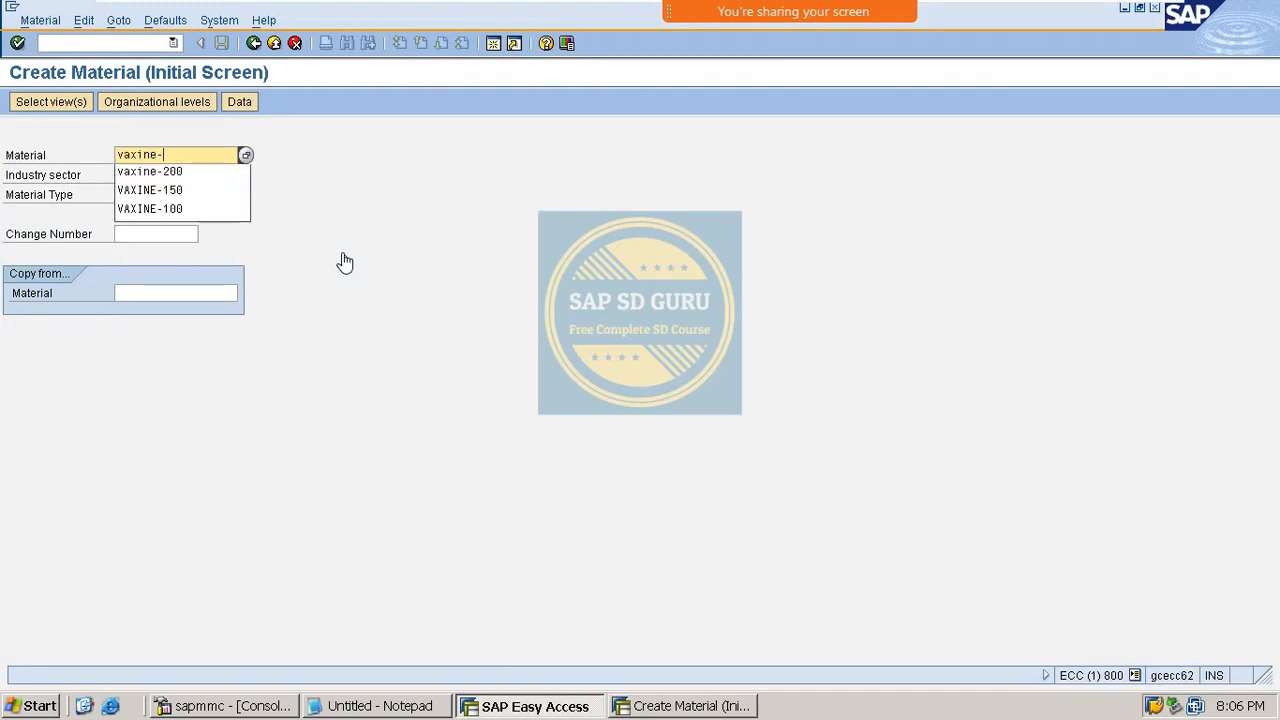
text(500)
Step: Set the material's industry sector to Pharmaceuticals and its material type to Finished product
key(Tab)
key(Tab)
key(Tab)
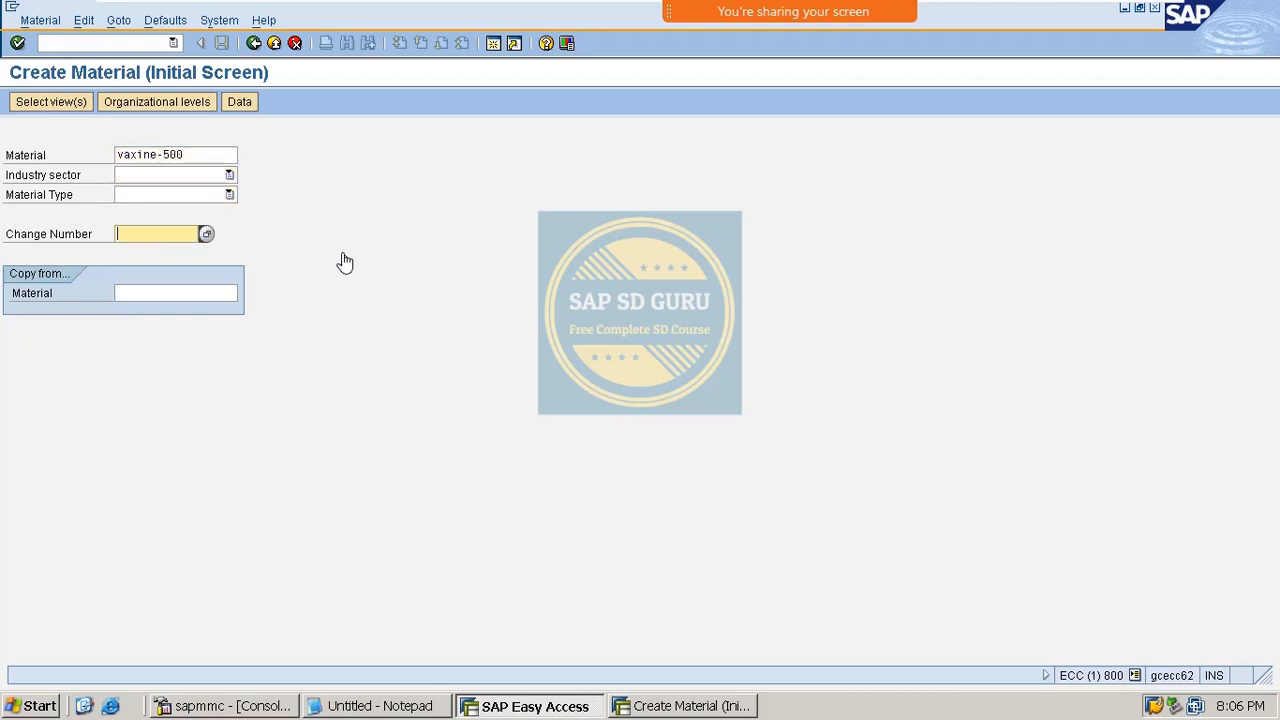
key(shift+Tab)
key(shift+Tab)
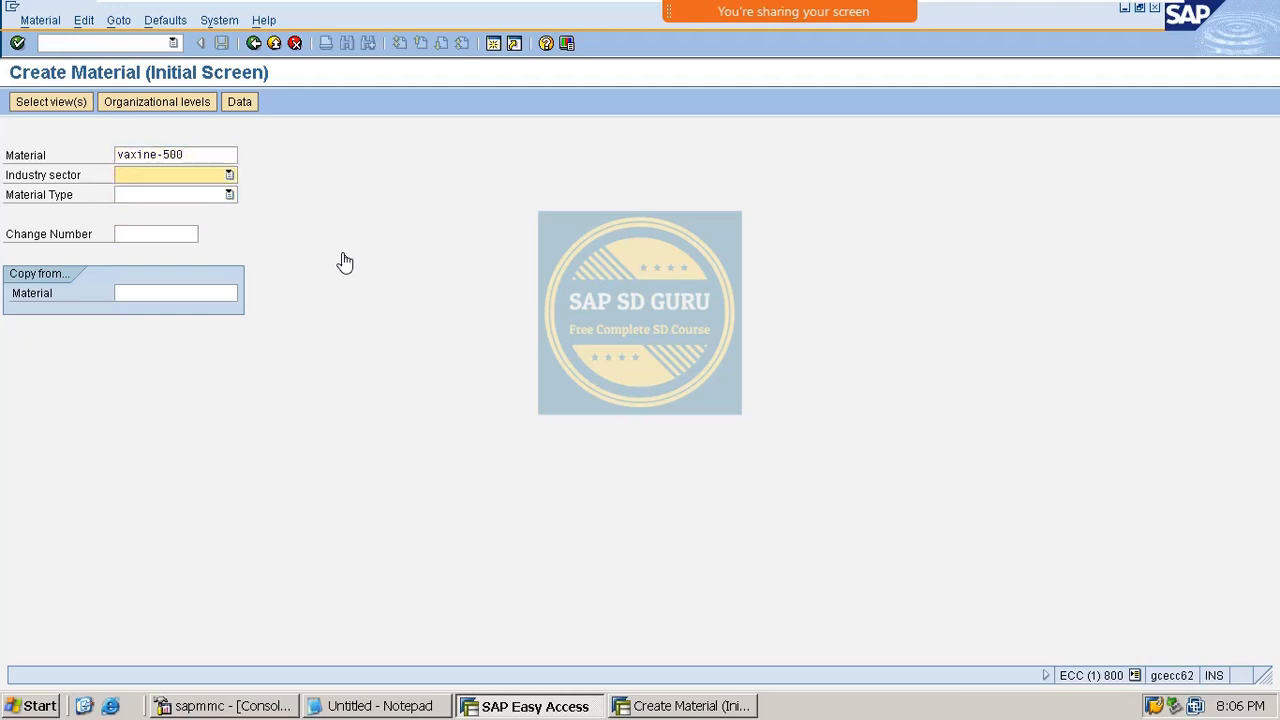
key(p)
key(Tab)
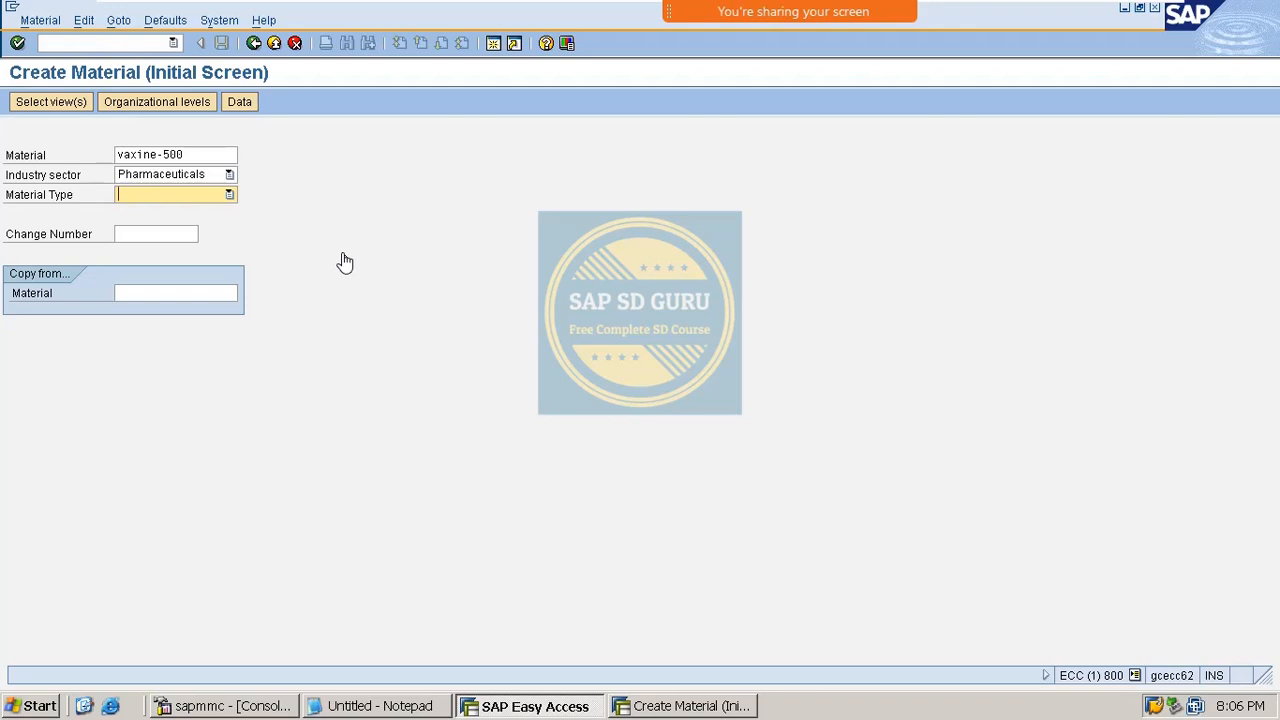
key(f)
Step: Use VAXINE-150 as the copy-from material and accept the preselected views and organizational levels
key(Tab)
key(Tab)
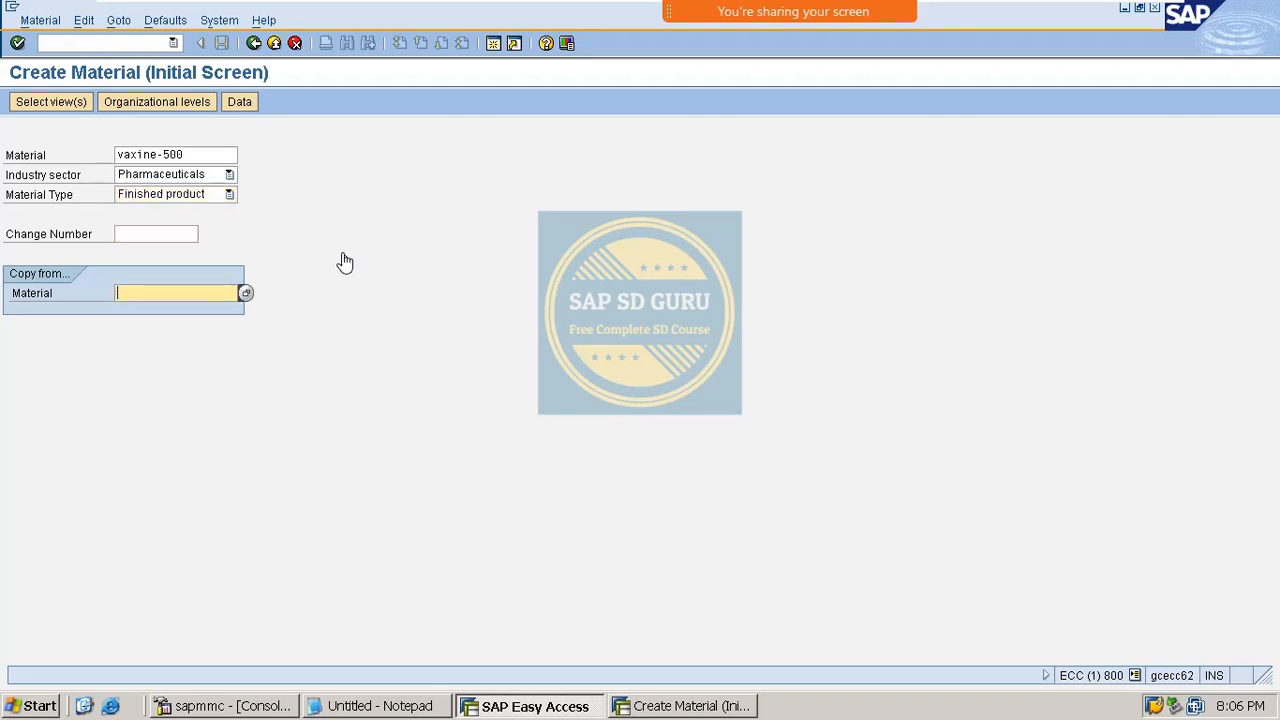
key(Down)
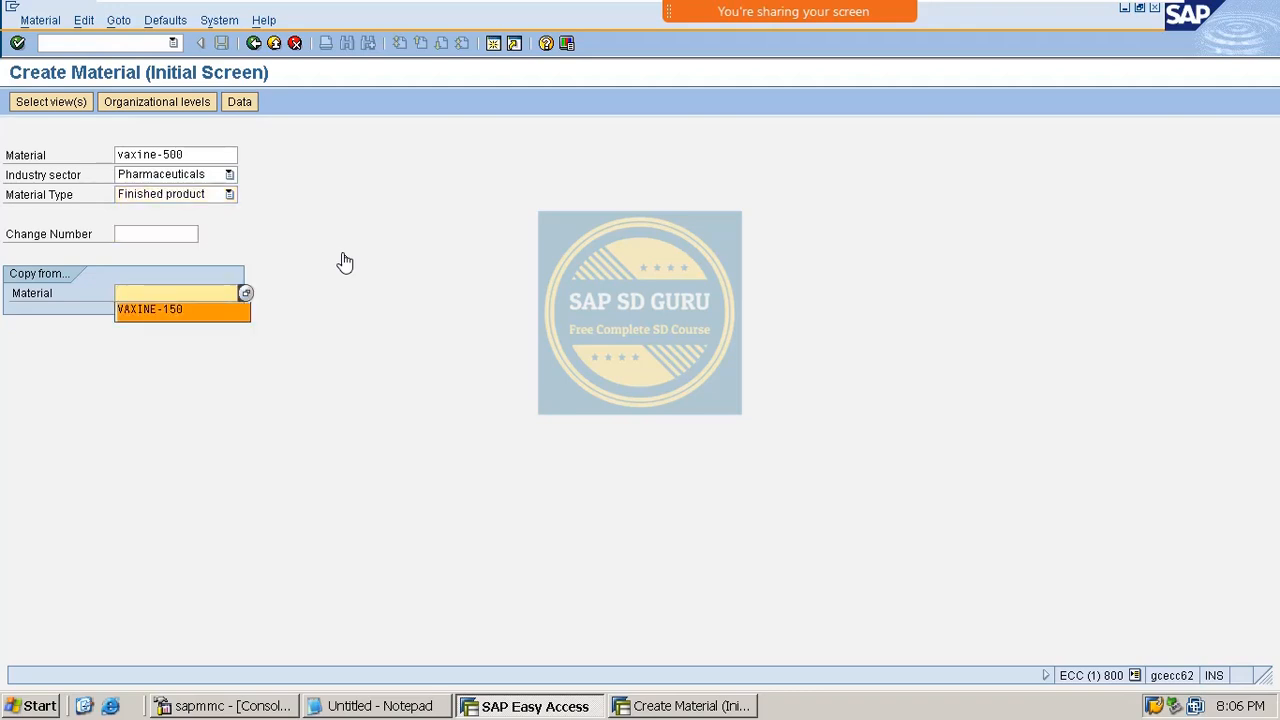
key(Return)
key(Return)
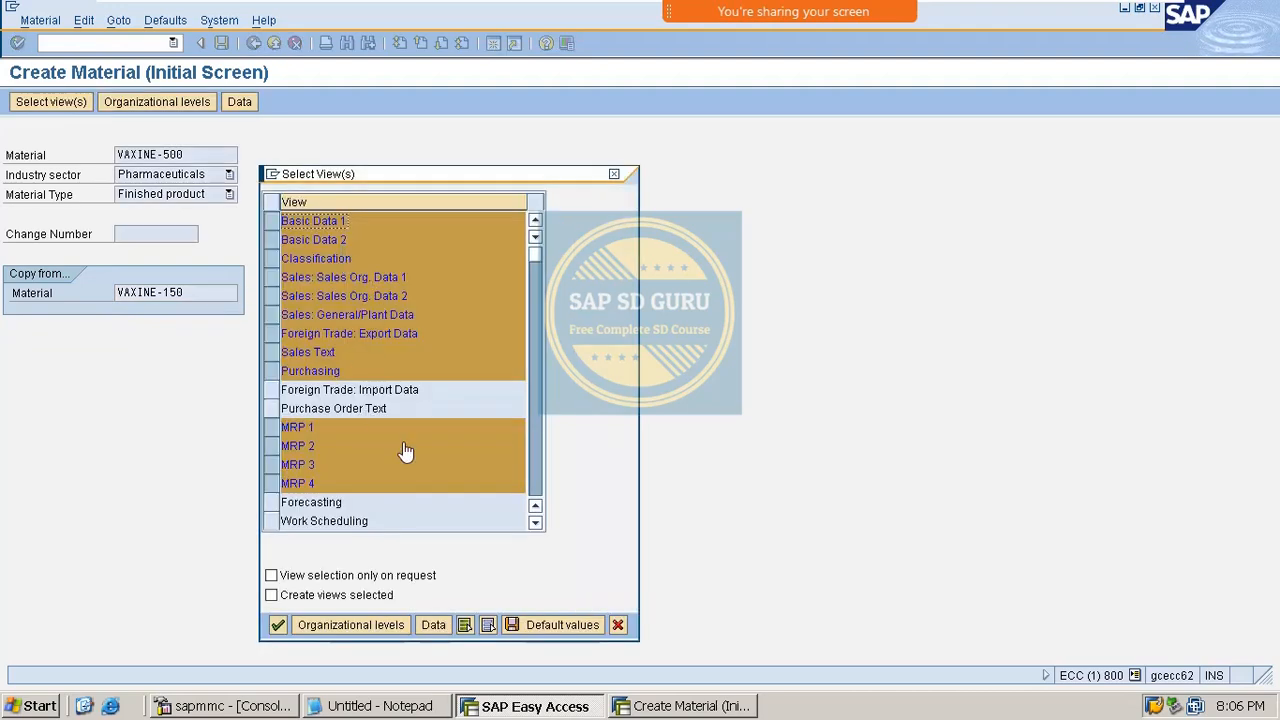
click(308, 624)
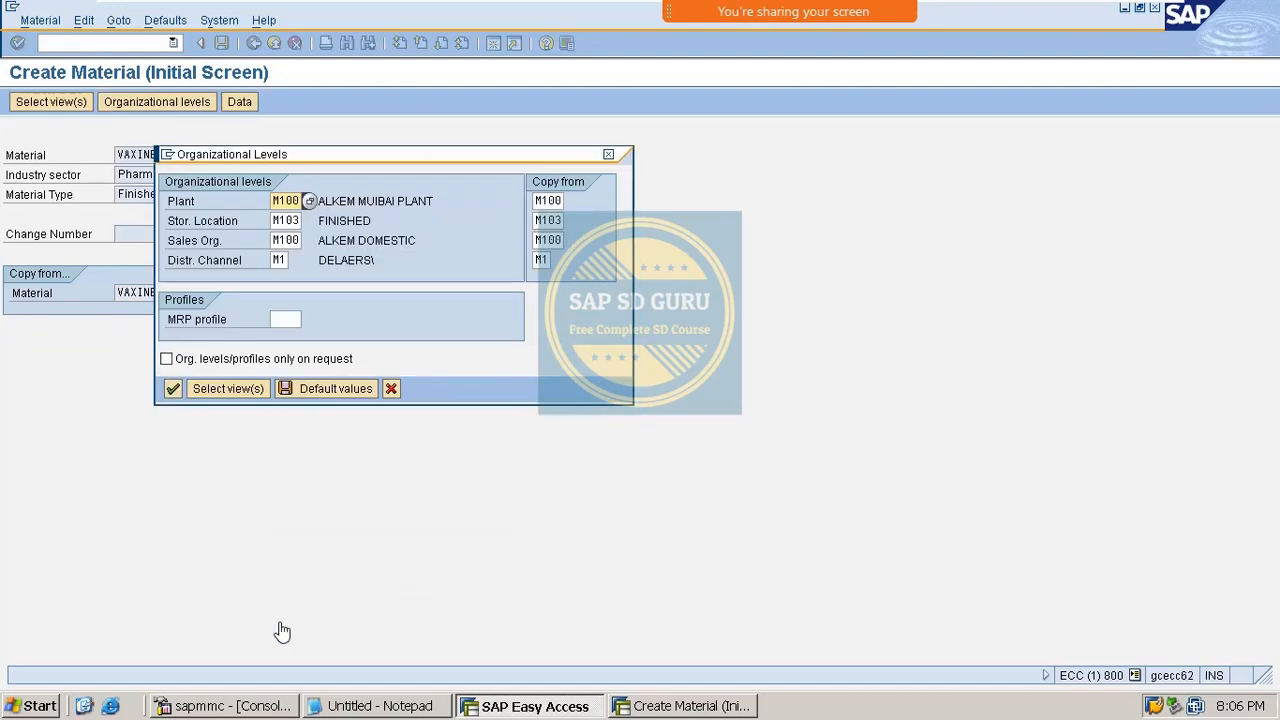
click(172, 390)
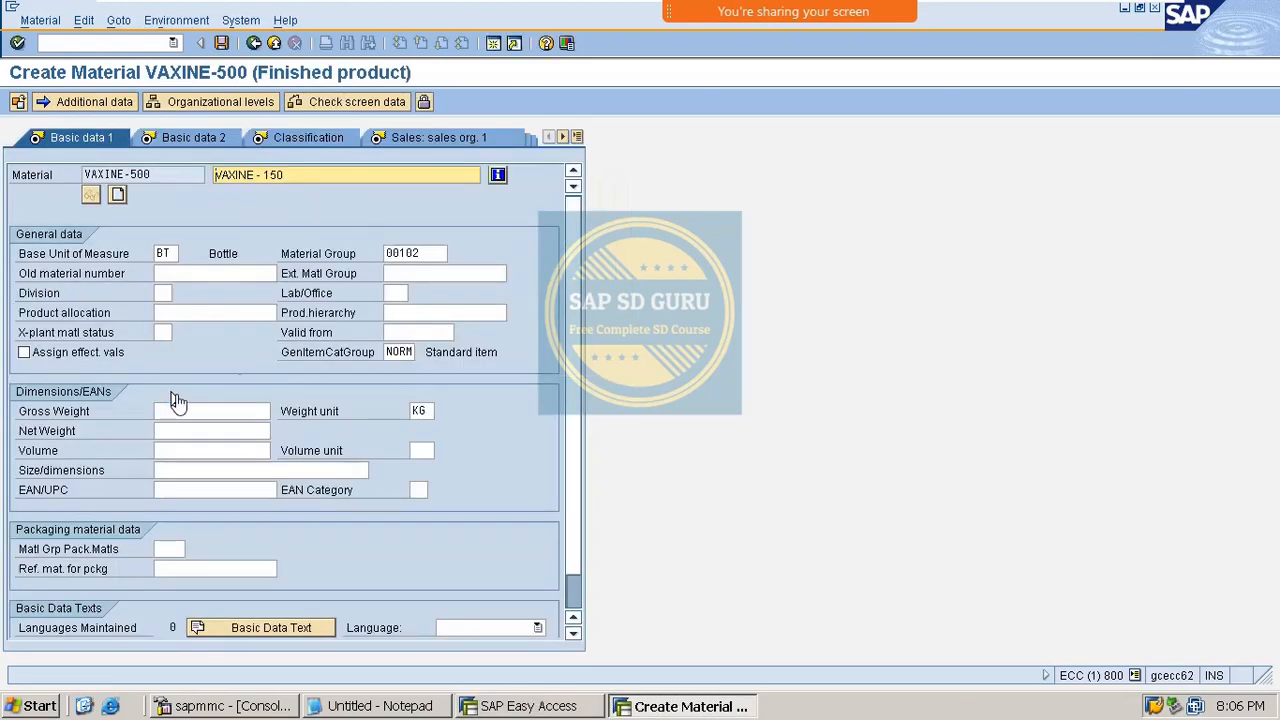
Step: Change the material description in the basic data to VAXINE - 500
double_click(270, 182)
text(500)
key(Return)
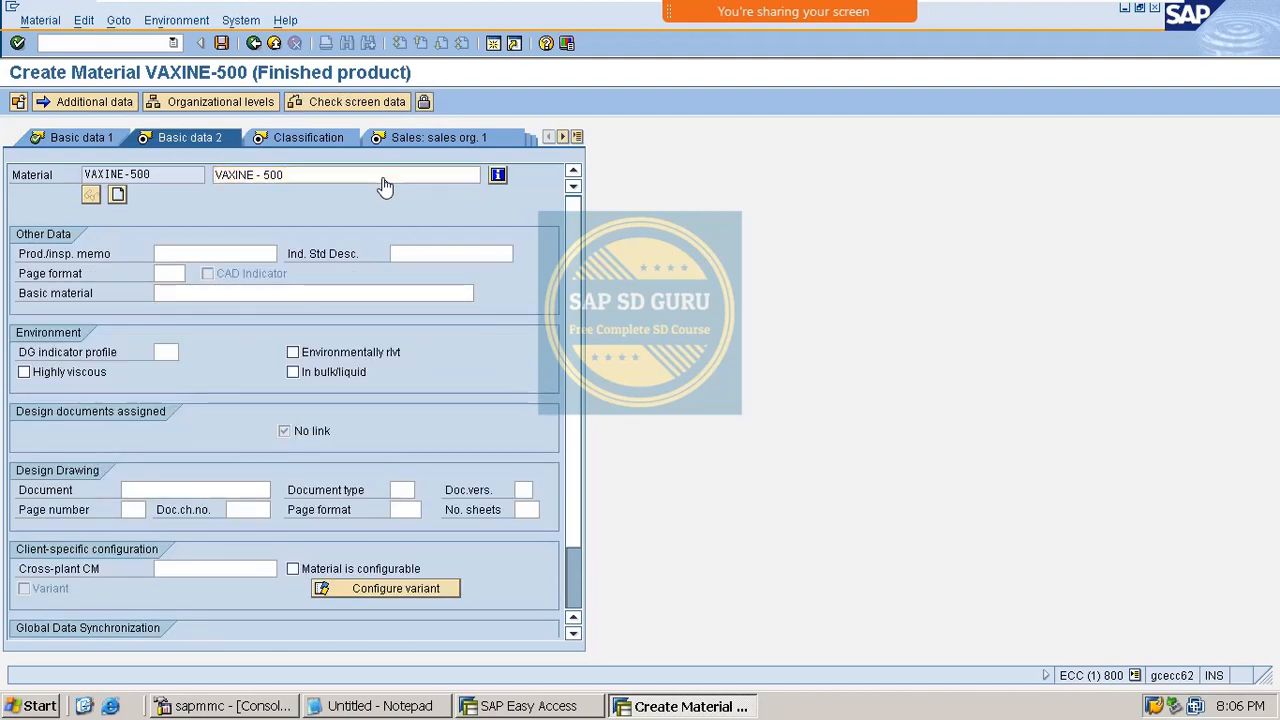
Step: Go through the remaining material views up to Costing 2, keeping the copied data, and save the material
key(Return)
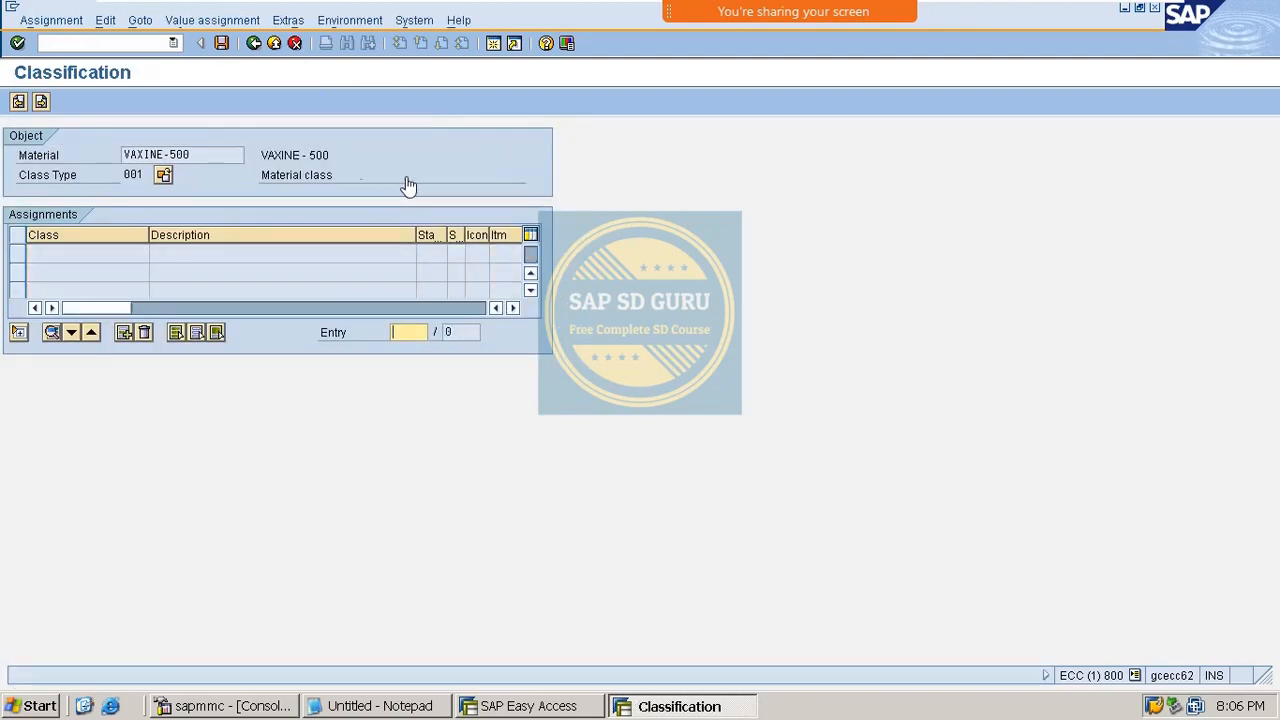
click(42, 104)
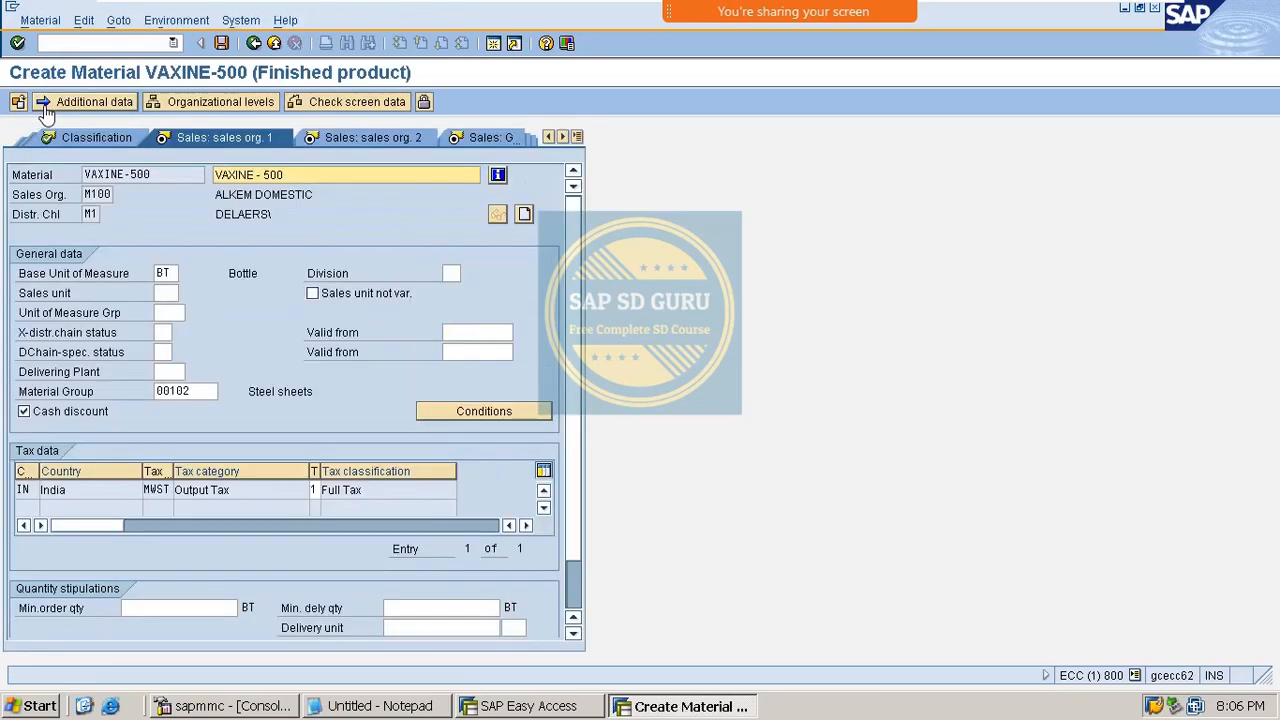
click(43, 104)
click(43, 104)
click(43, 104)
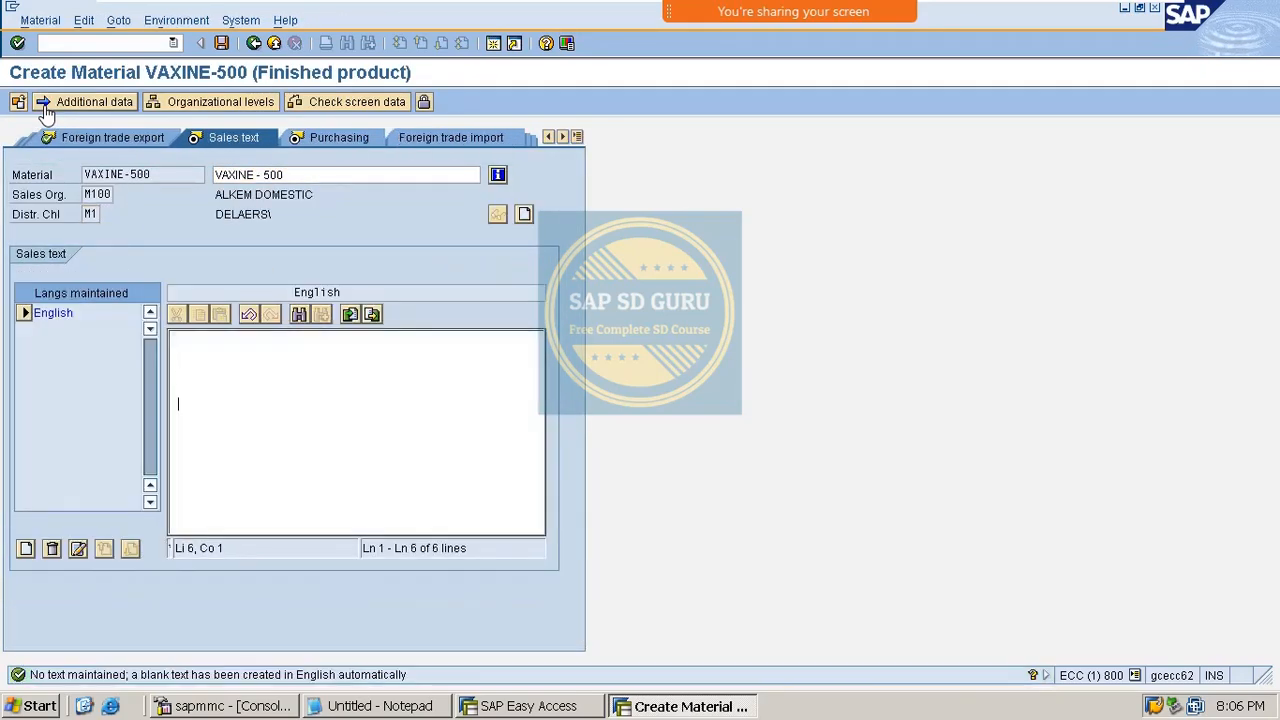
click(338, 148)
key(Return)
key(Return)
key(Return)
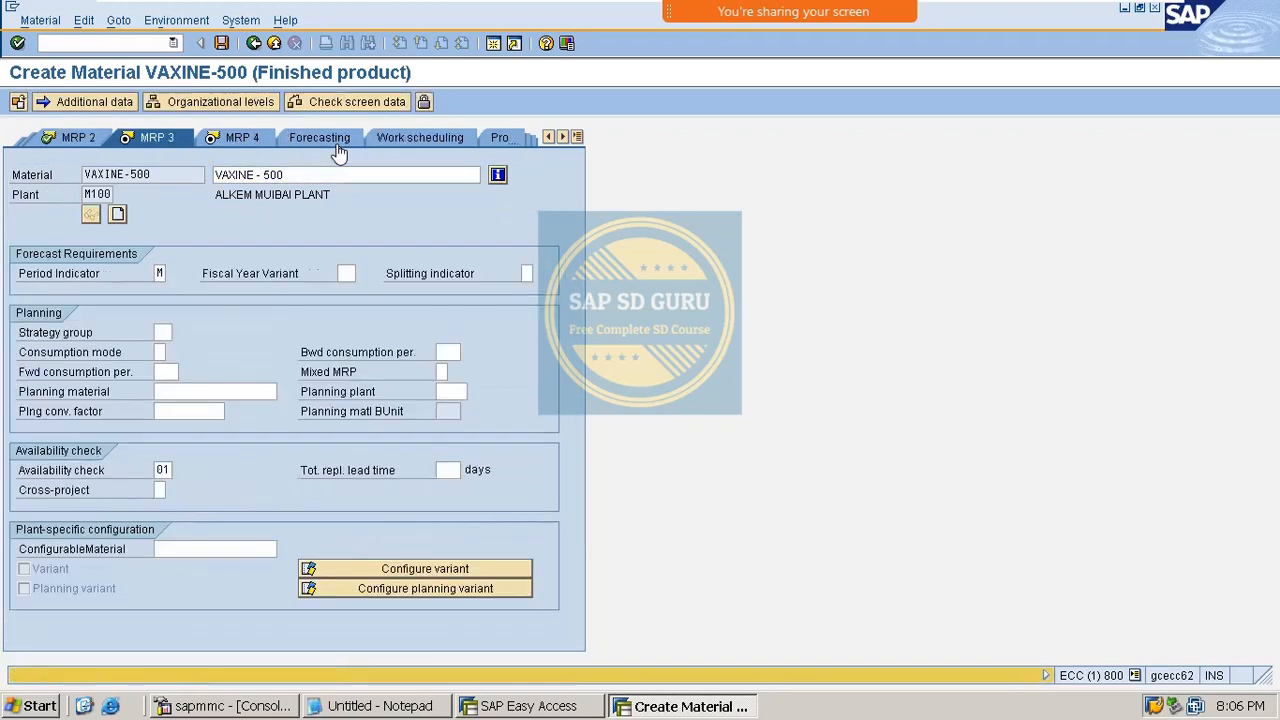
key(Return)
key(Return)
key(Return)
key(Return)
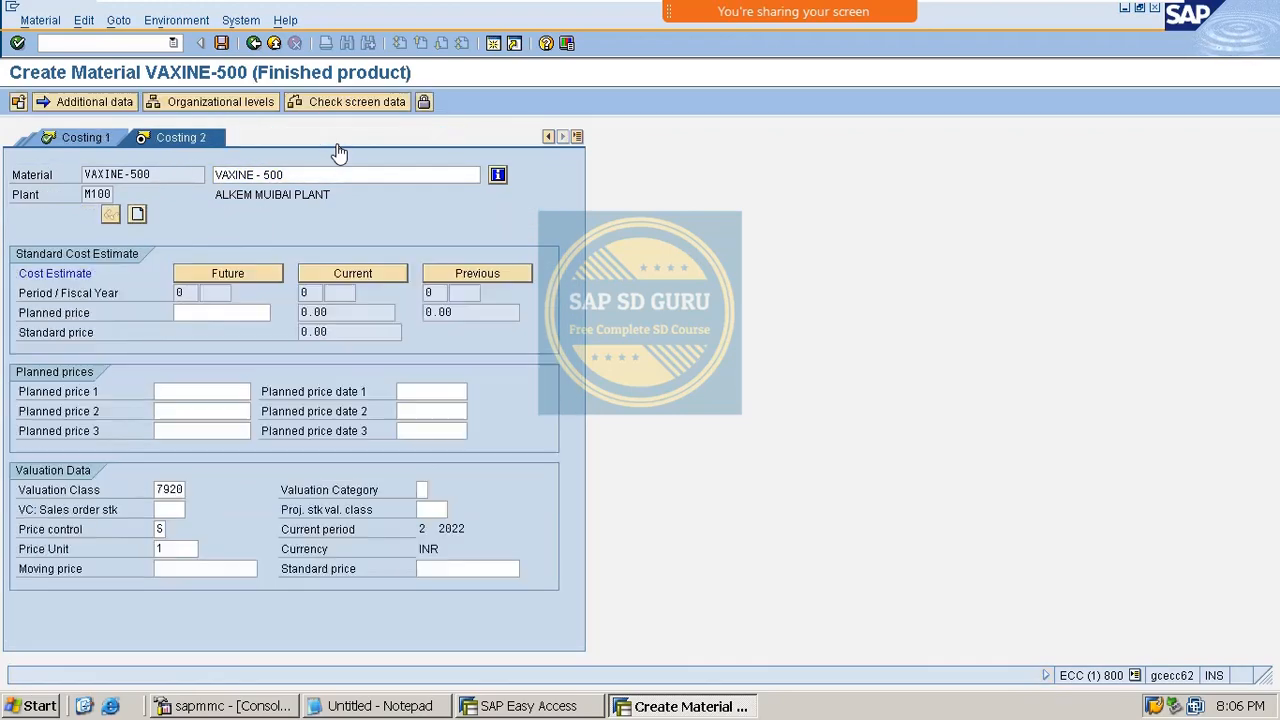
key(Return)
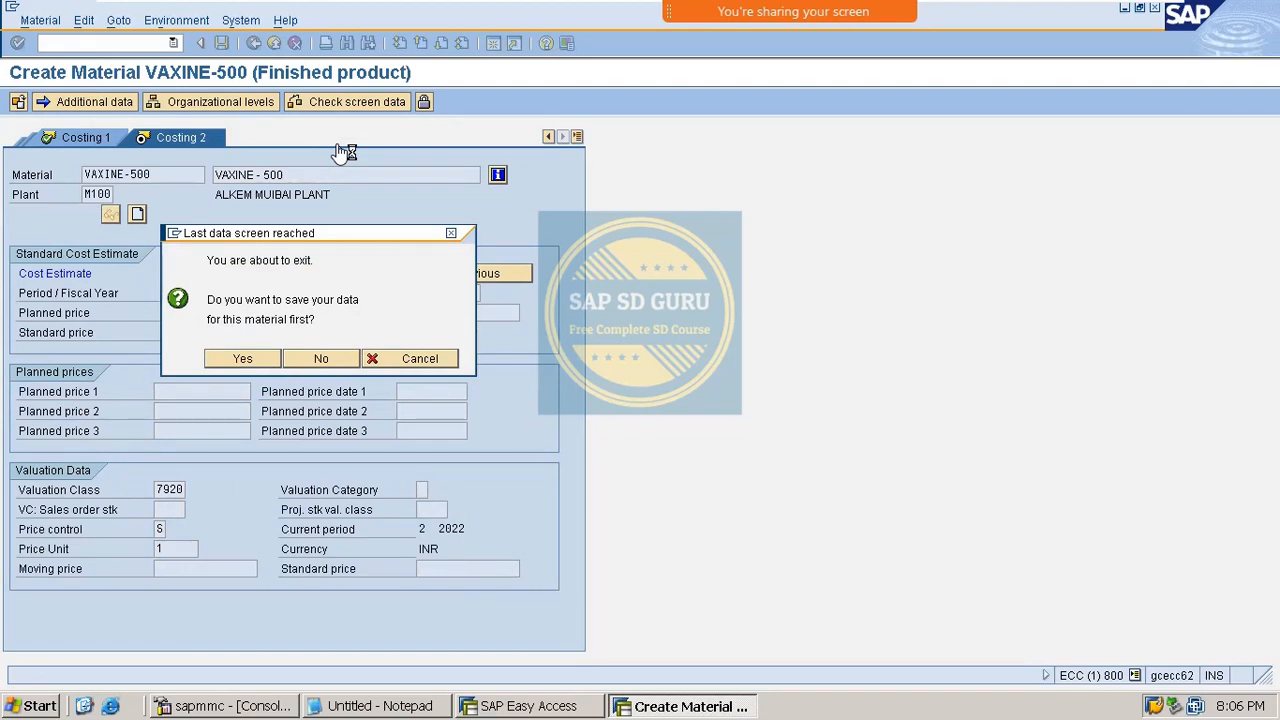
key(Return)
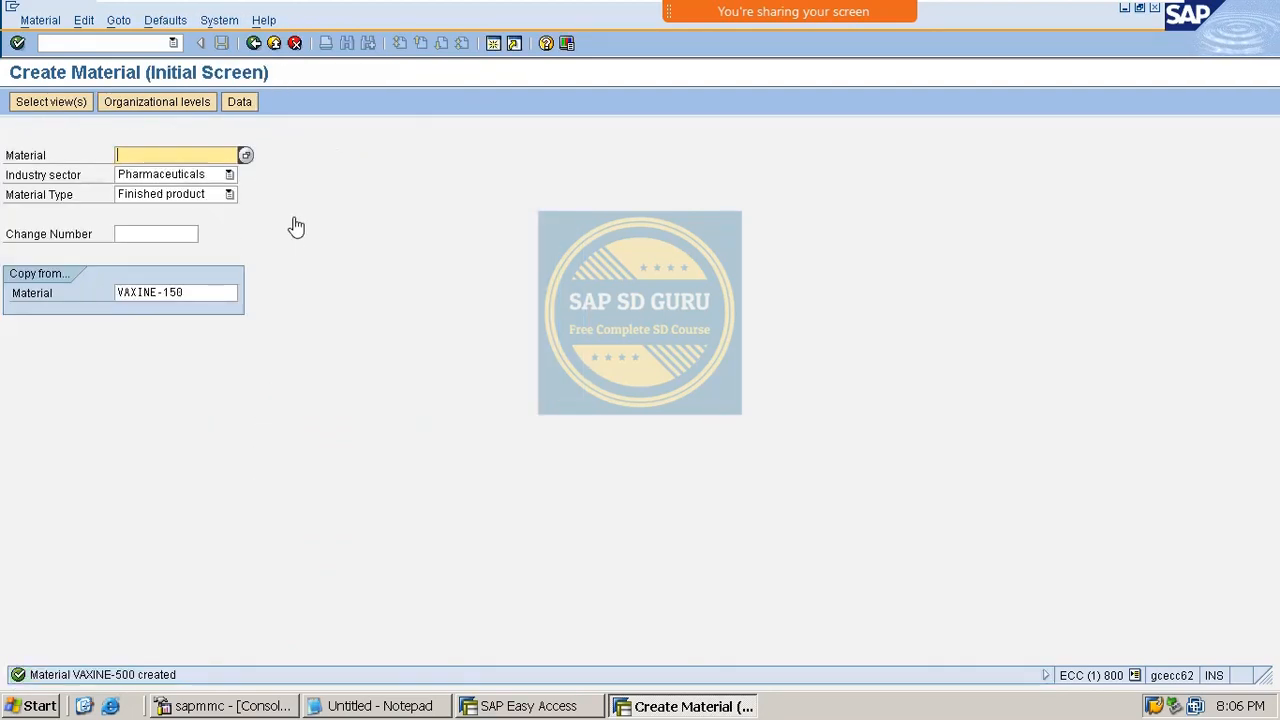
Step: Open the transaction for entering other goods receipts in a new session
click(115, 45)
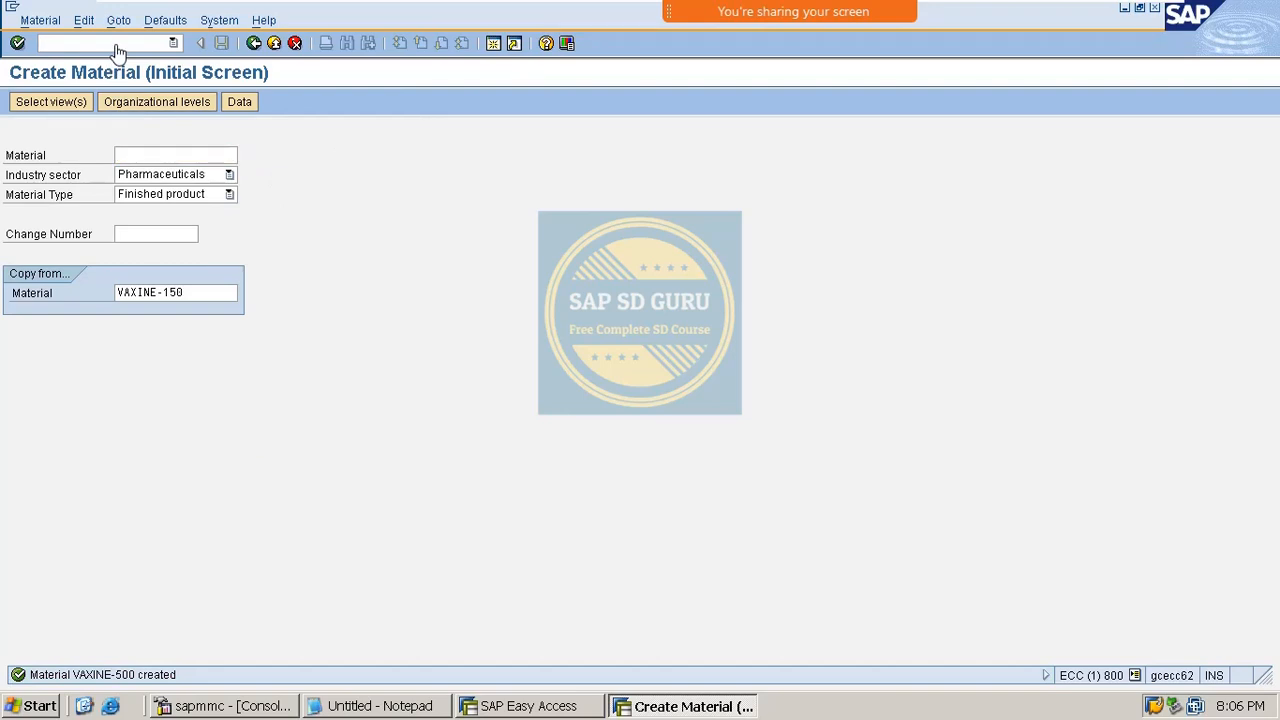
text(/O)
text(M)
text(M01)
key(Return)
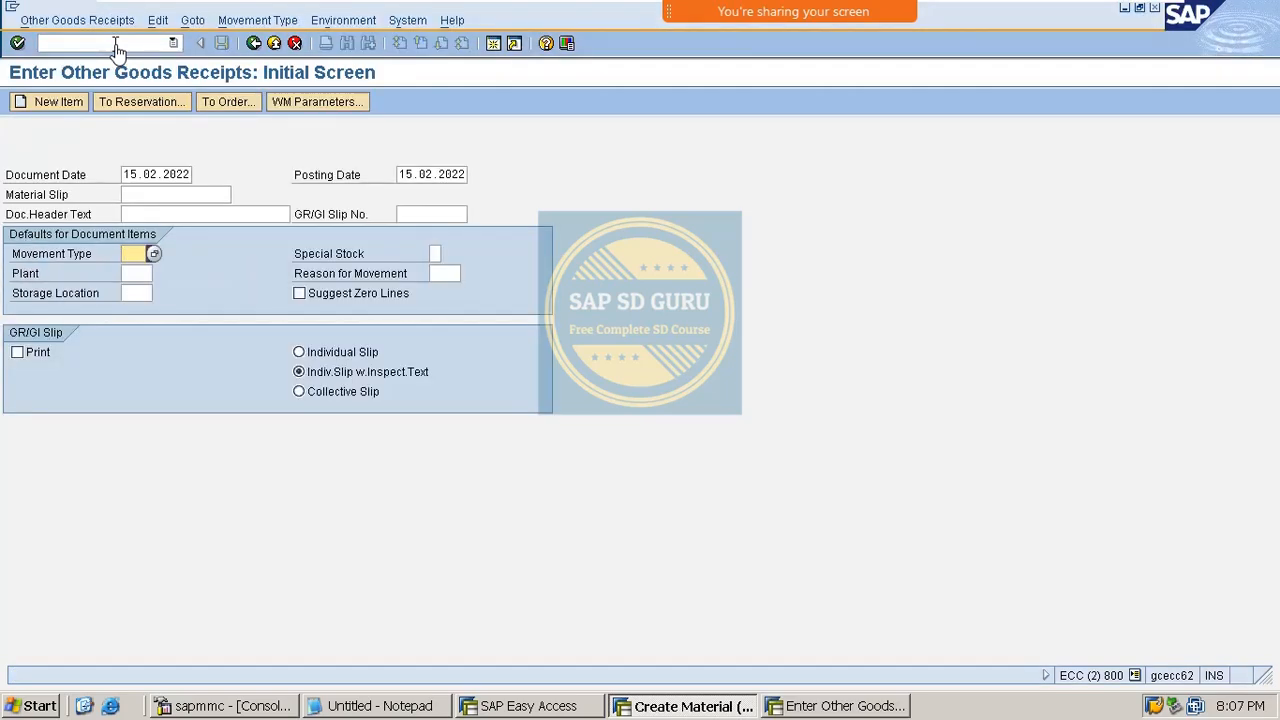
Step: Set the goods receipt defaults to movement type 561, plant M100 and storage location M103, and proceed to item entry
text(561)
key(Tab)
key(Tab)
text(M100)
key(Tab)
key(Tab)
key(Down)
key(Down)
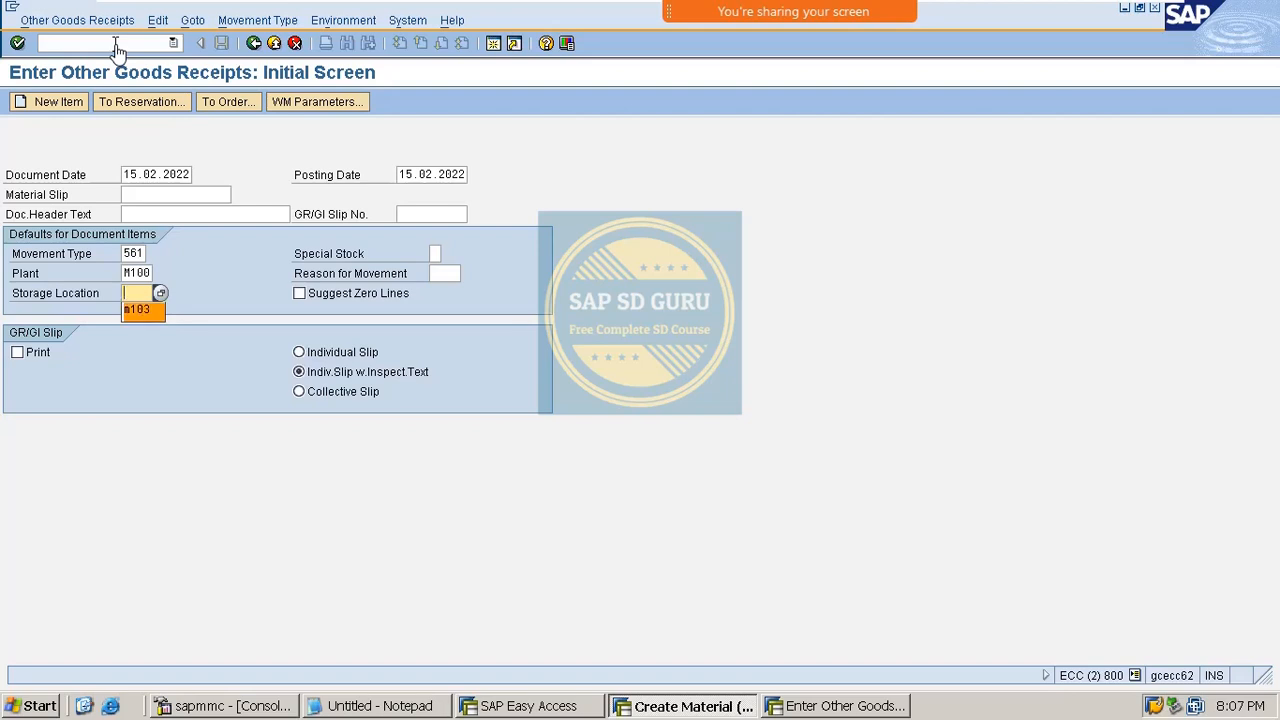
key(Return)
key(Return)
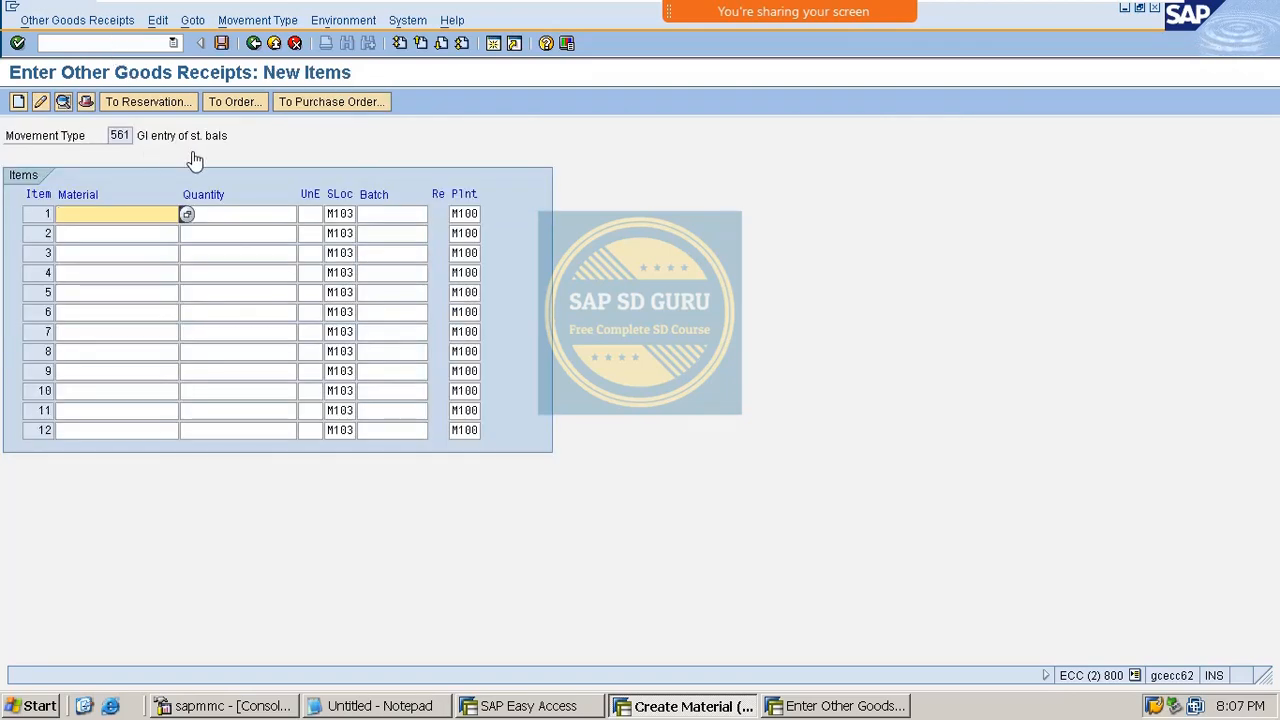
Step: Enter material VAXINE-500 with quantity 100 as the first goods receipt item and post the document
key(Down)
key(Down)
key(Return)
key(BackSpace)
key(BackSpace)
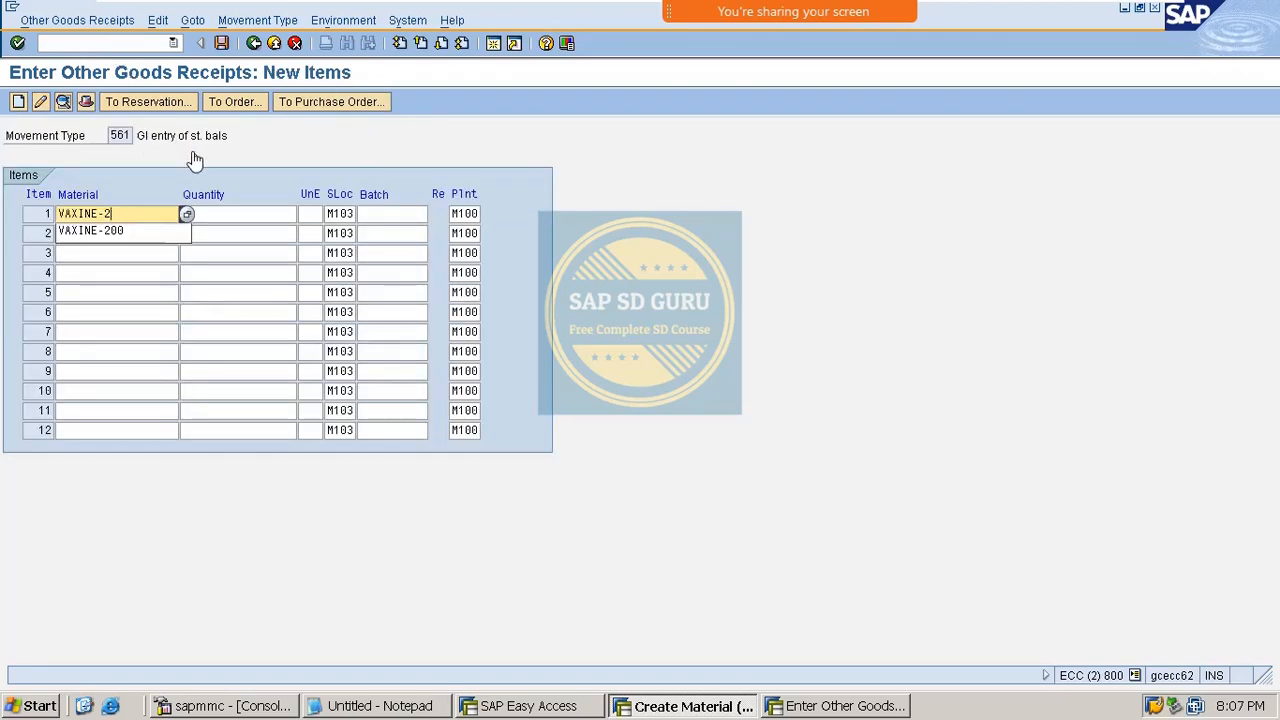
key(BackSpace)
text(500)
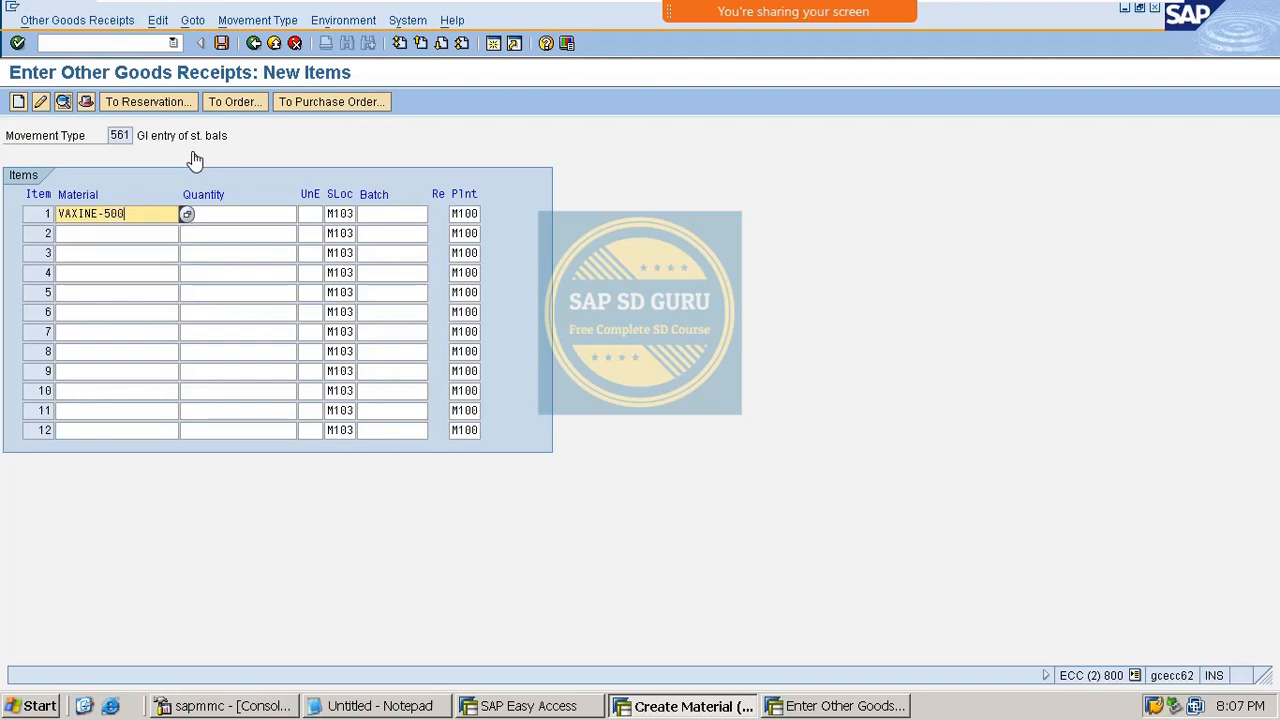
key(Tab)
text(100)
key(Return)
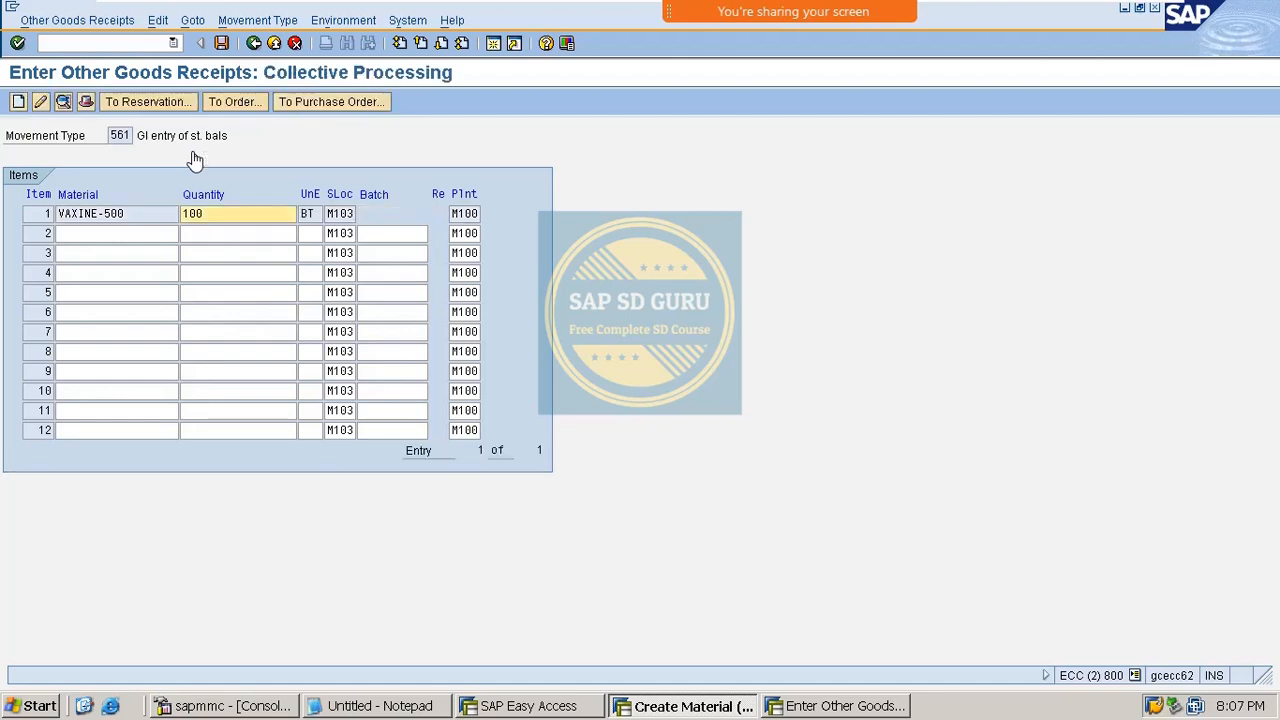
click(223, 44)
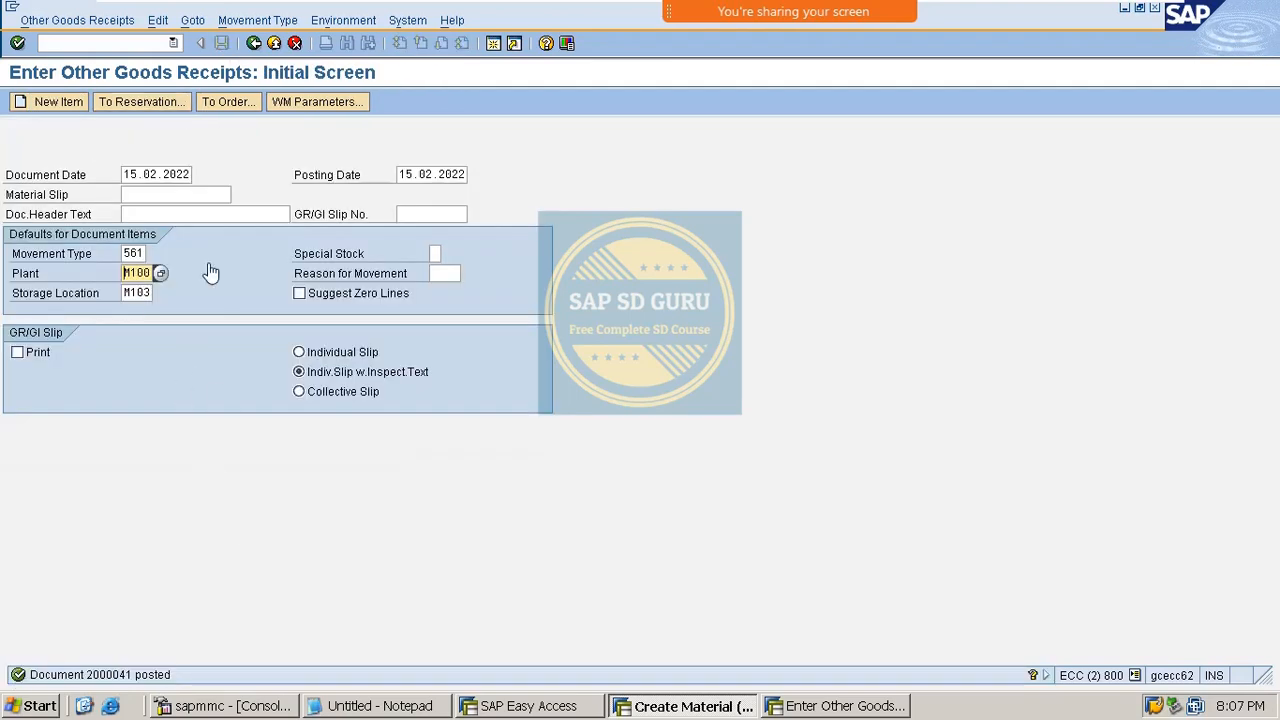
Step: Display the stock overview (MMBE) for VAXINE-500 in plant M100, storage location M103, and examine its stock columns
click(121, 45)
text(/NMMBE)
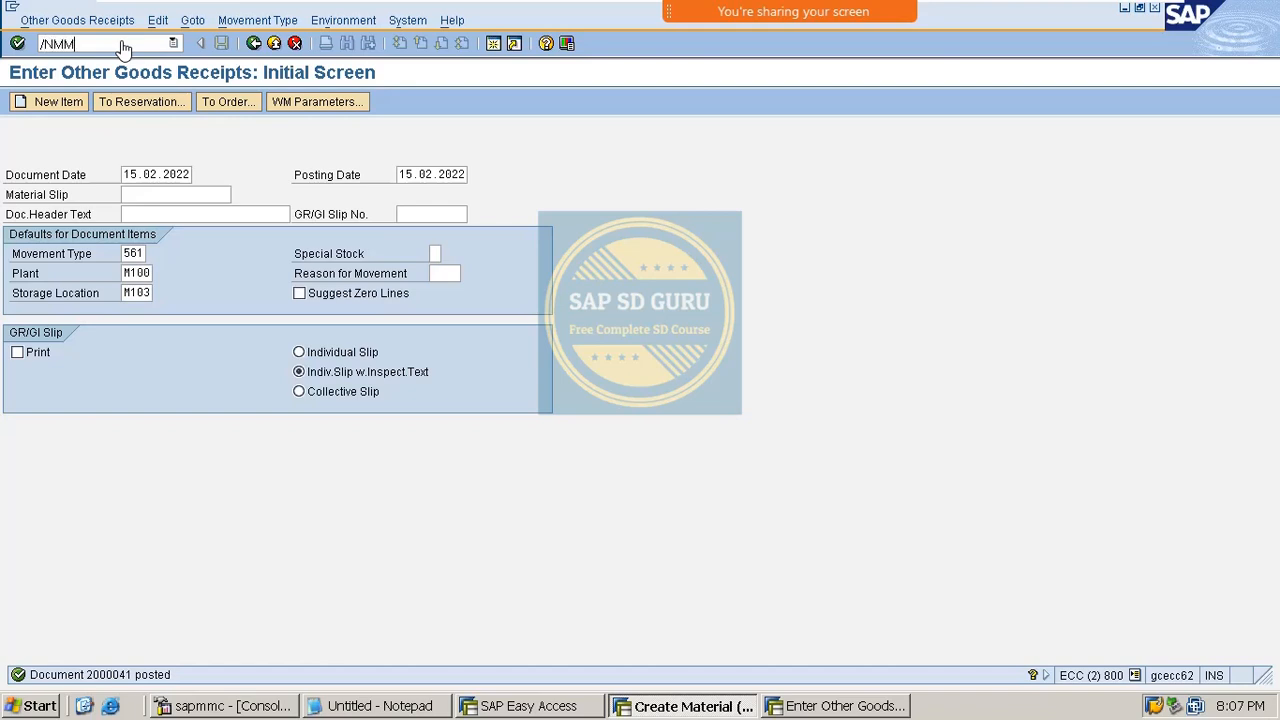
key(Return)
key(Down)
key(Down)
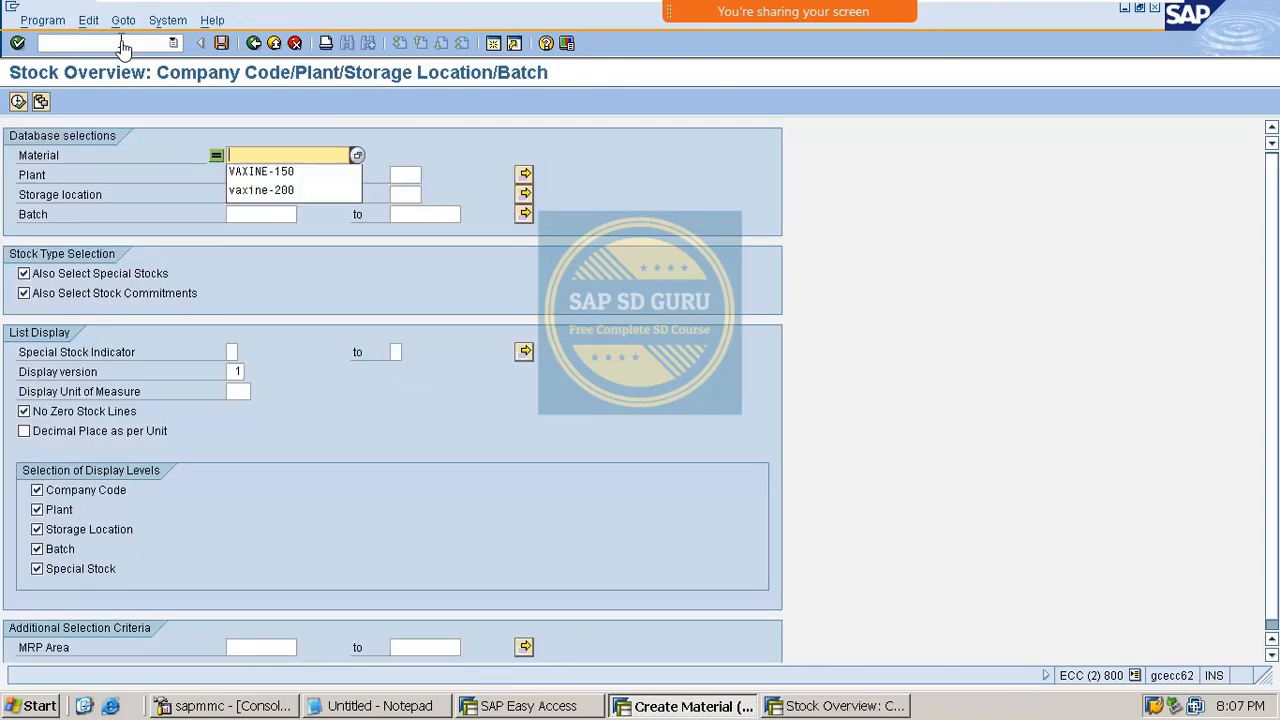
key(Return)
key(BackSpace)
key(BackSpace)
key(BackSpace)
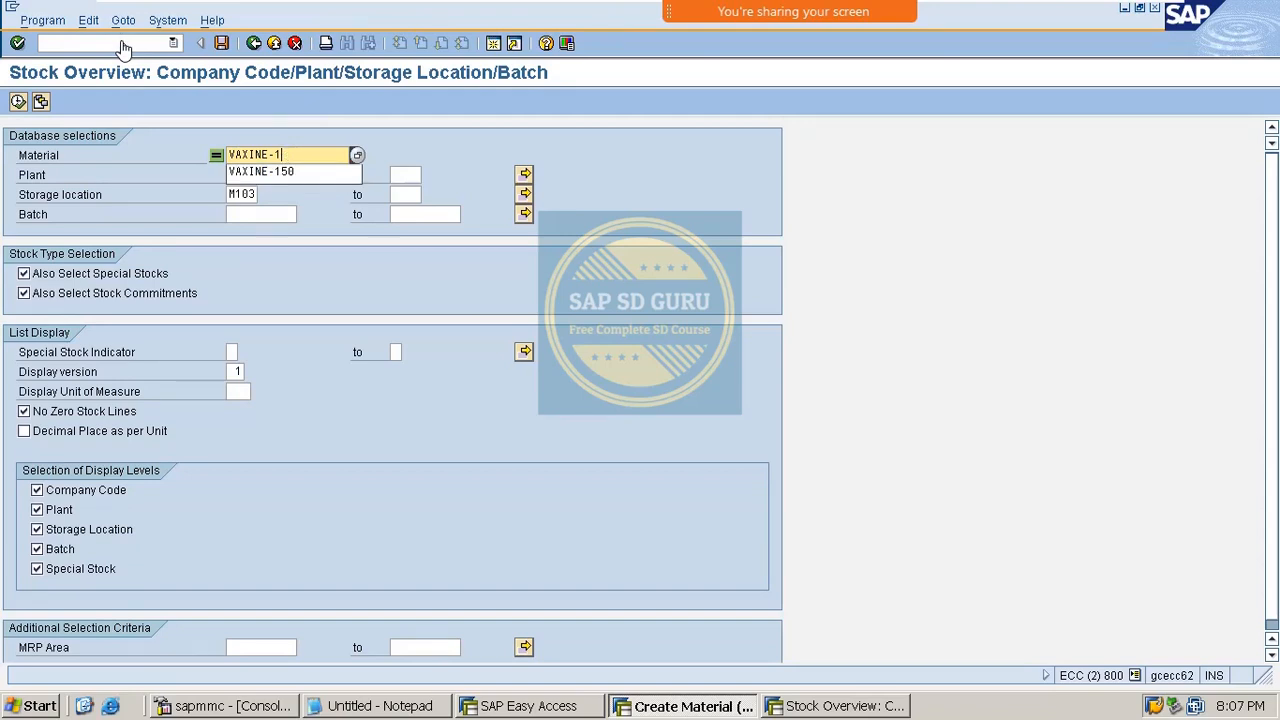
text(500)
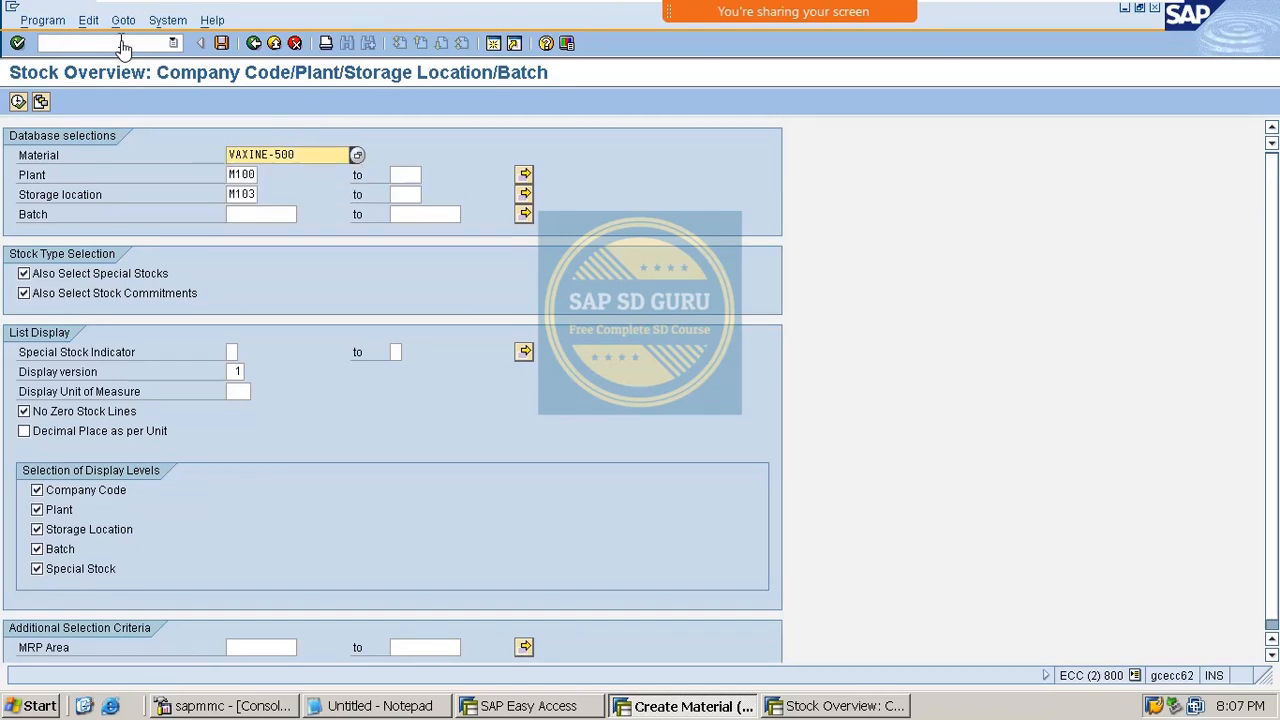
click(18, 102)
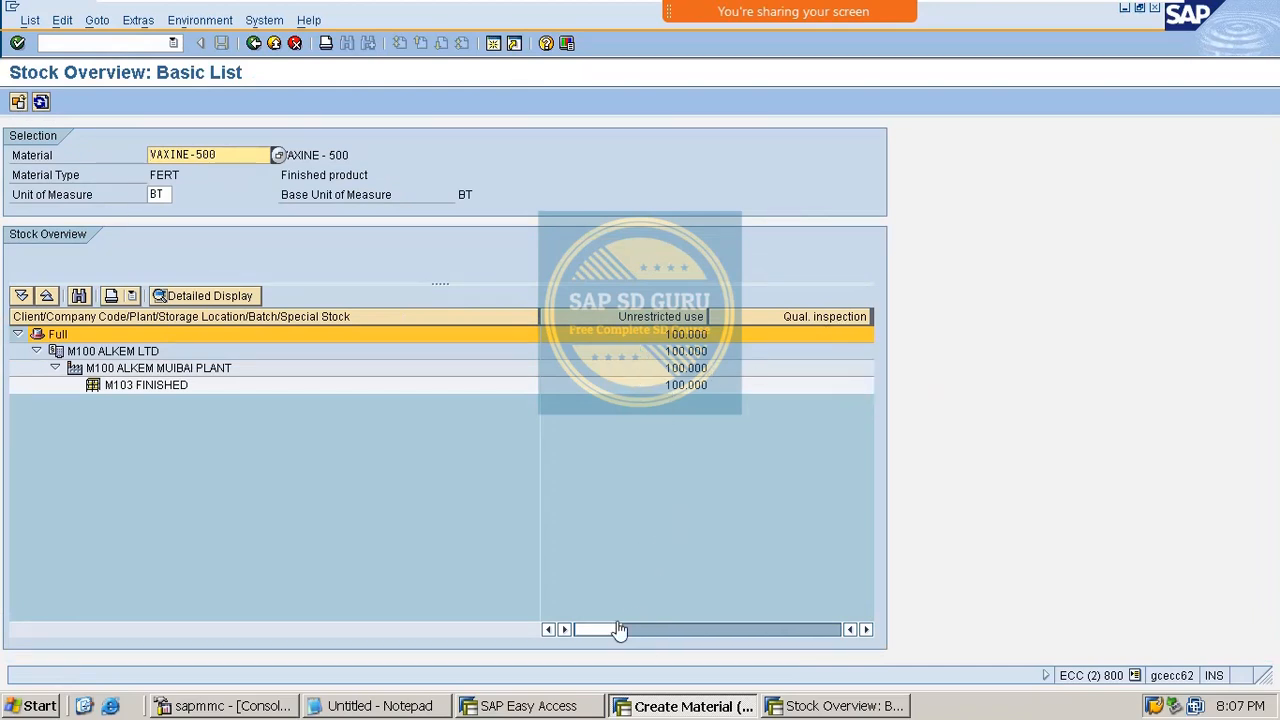
drag(618, 632, 631, 632)
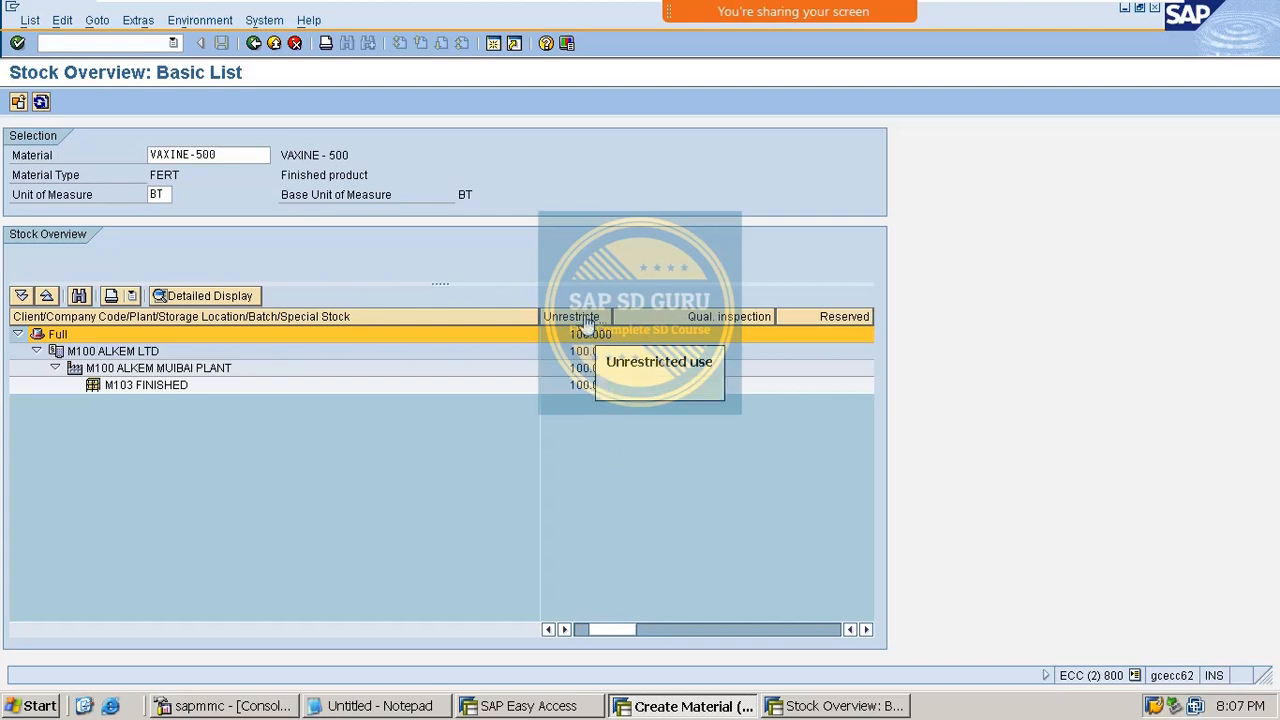
Step: Check the remaining stock columns for VAXINE-500 and open the sales order creation transaction VA01 in the stock overview session
drag(614, 632, 833, 621)
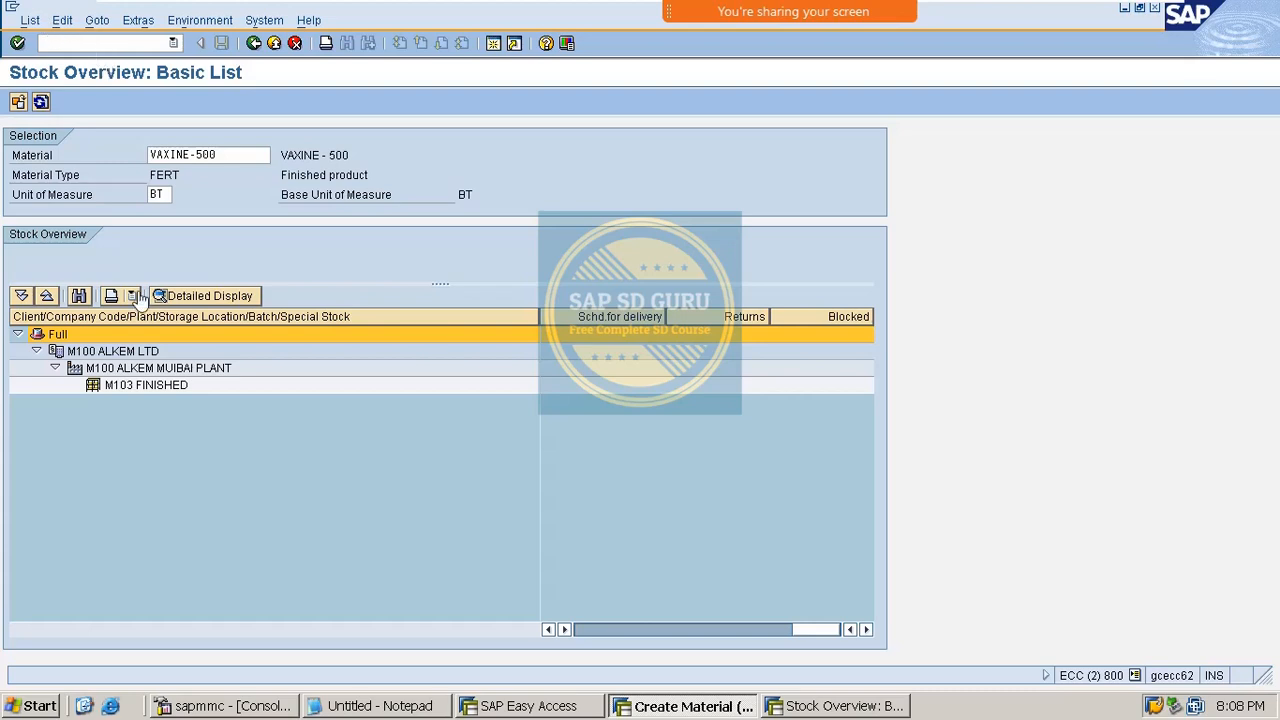
click(888, 705)
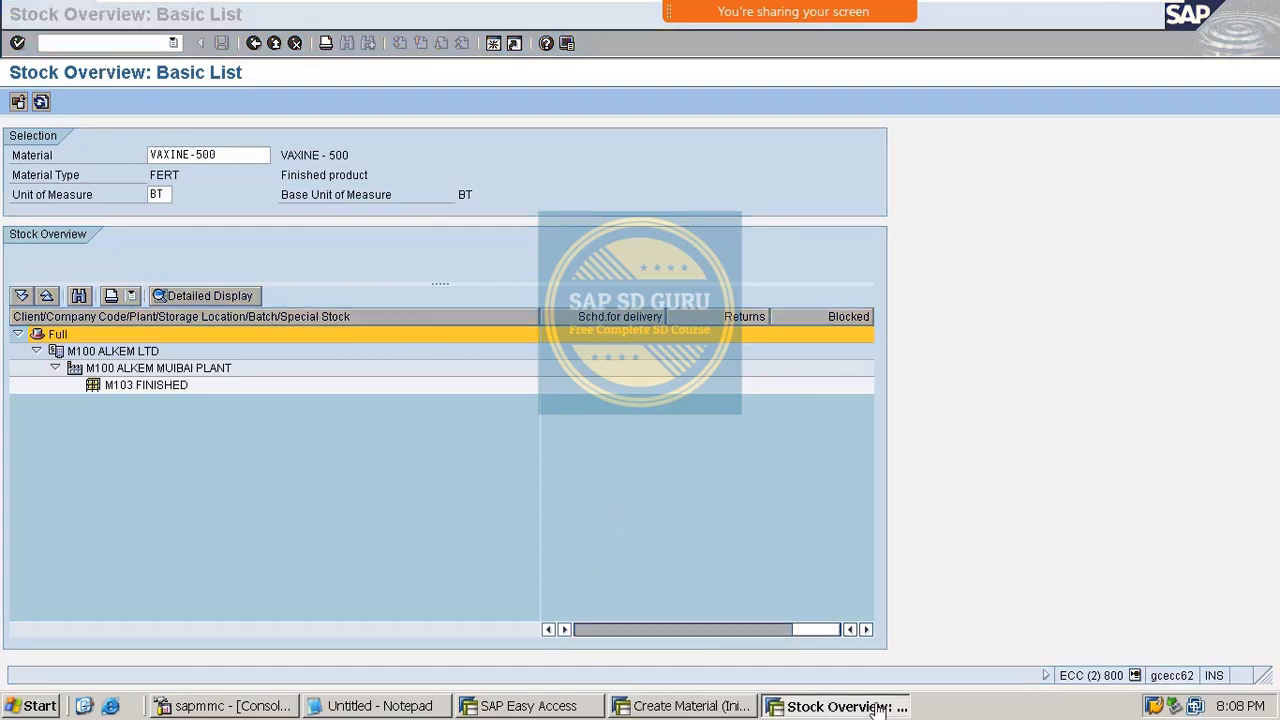
click(106, 44)
text(/N)
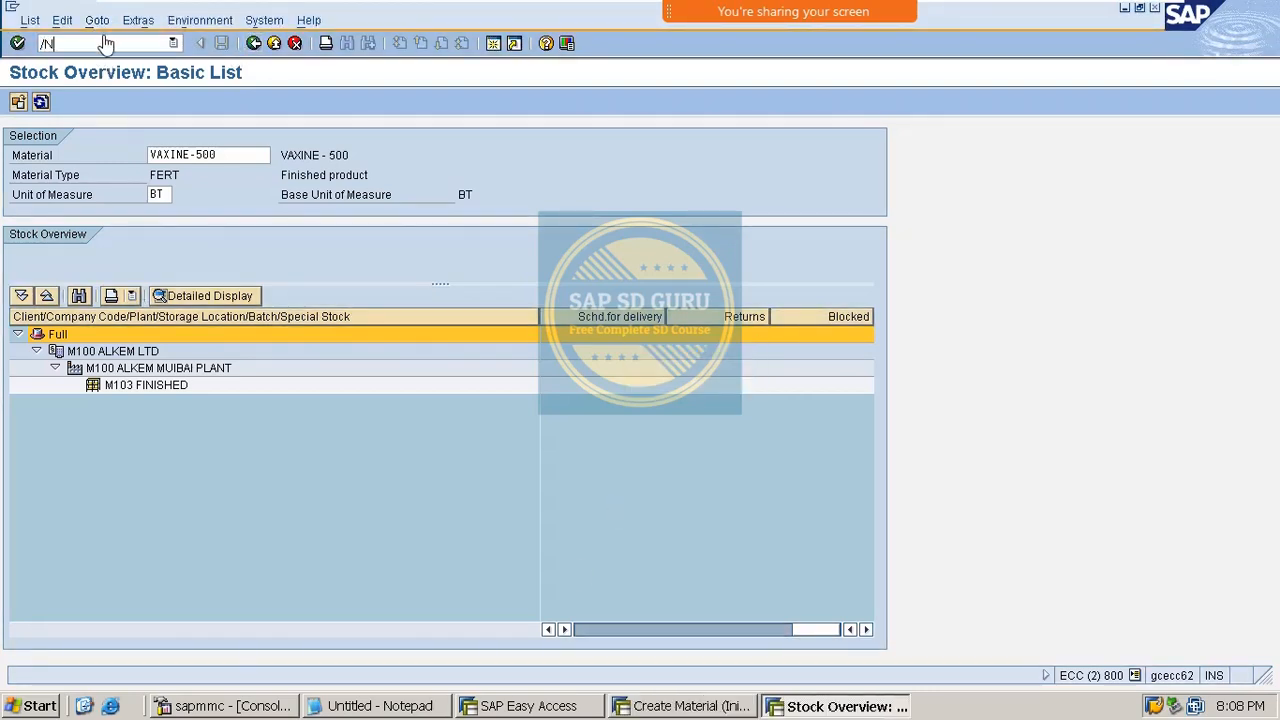
text(VA01)
key(Return)
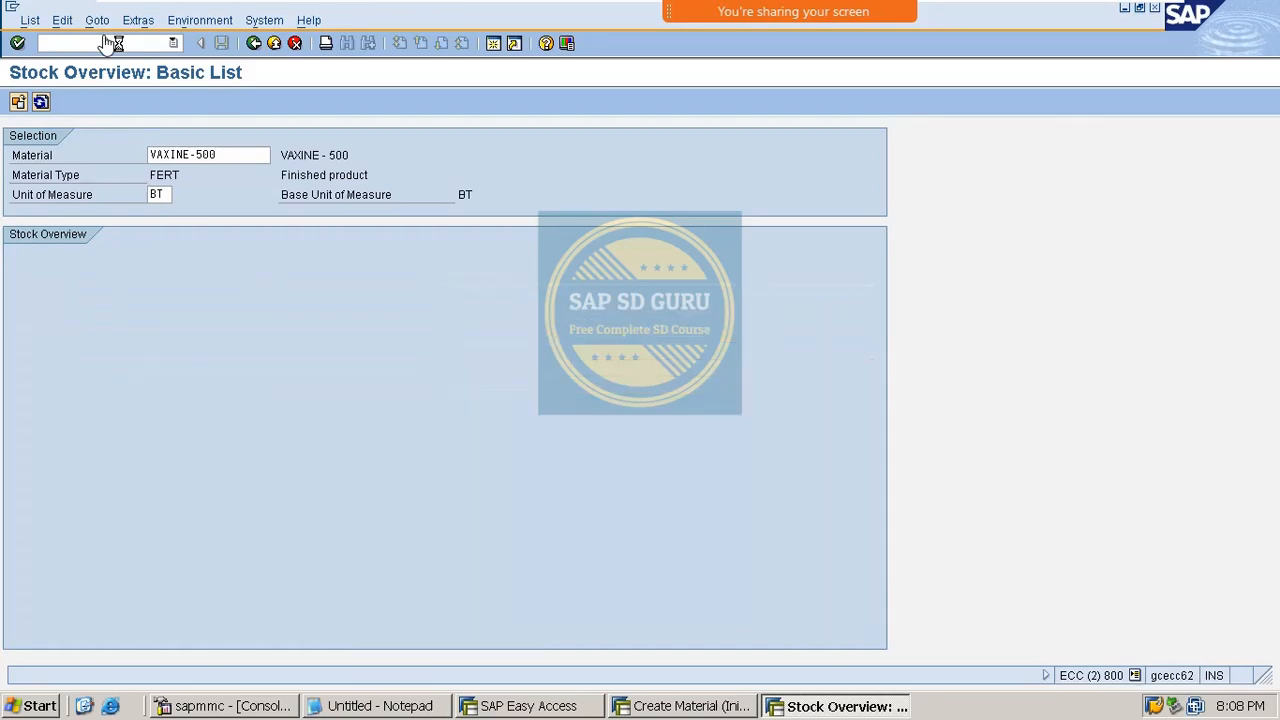
Step: Proceed with order type MOR in sales area M100/M1/M1 and fill in the sold-to party with the previously used customer number
key(Return)
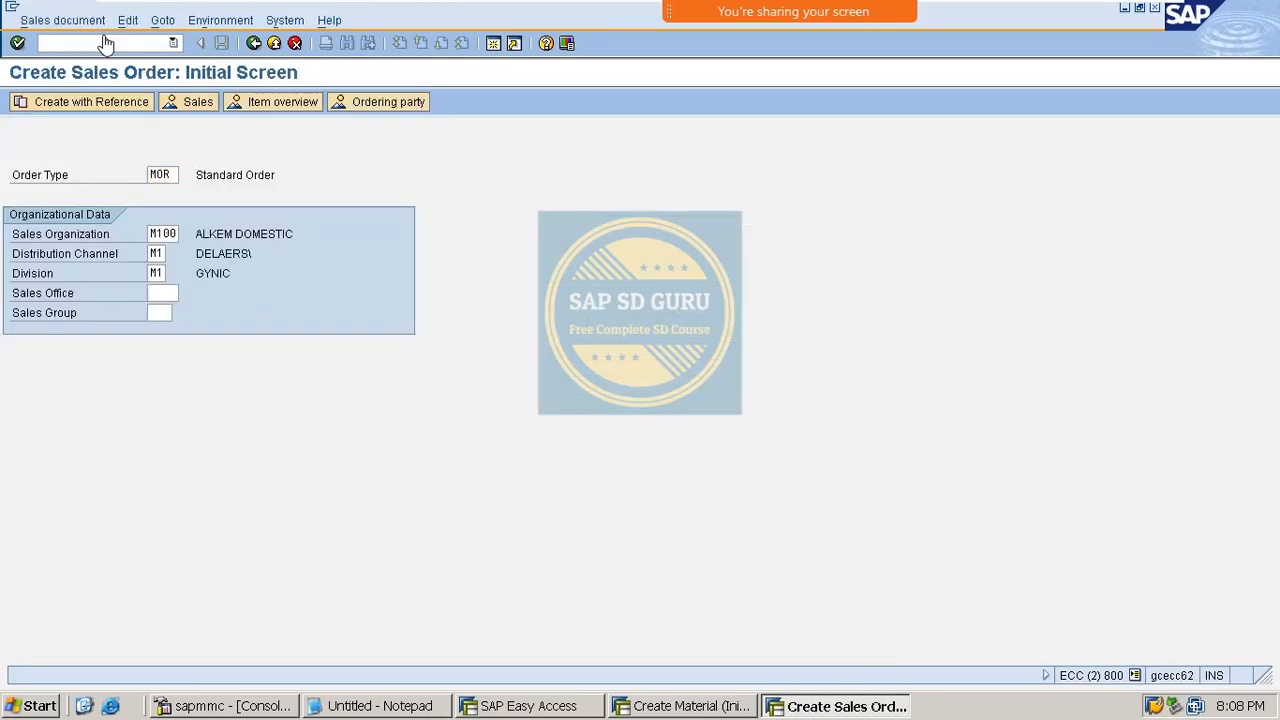
key(Down)
key(Down)
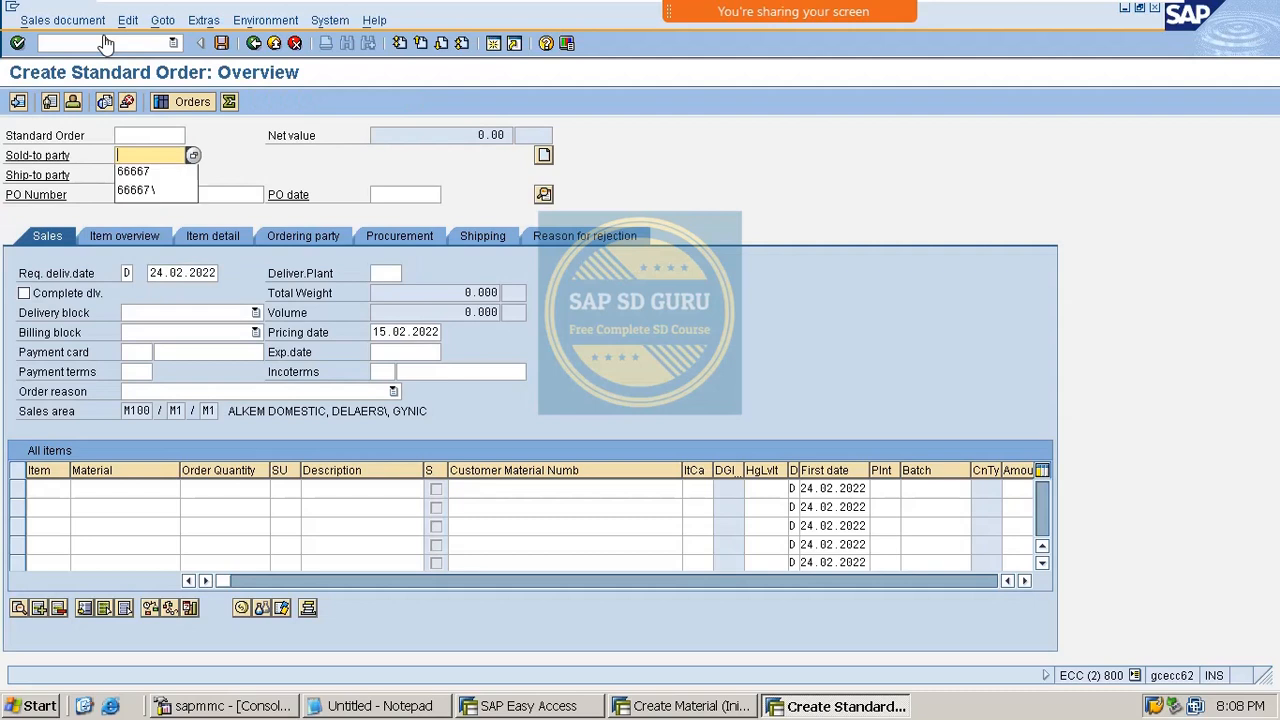
key(Return)
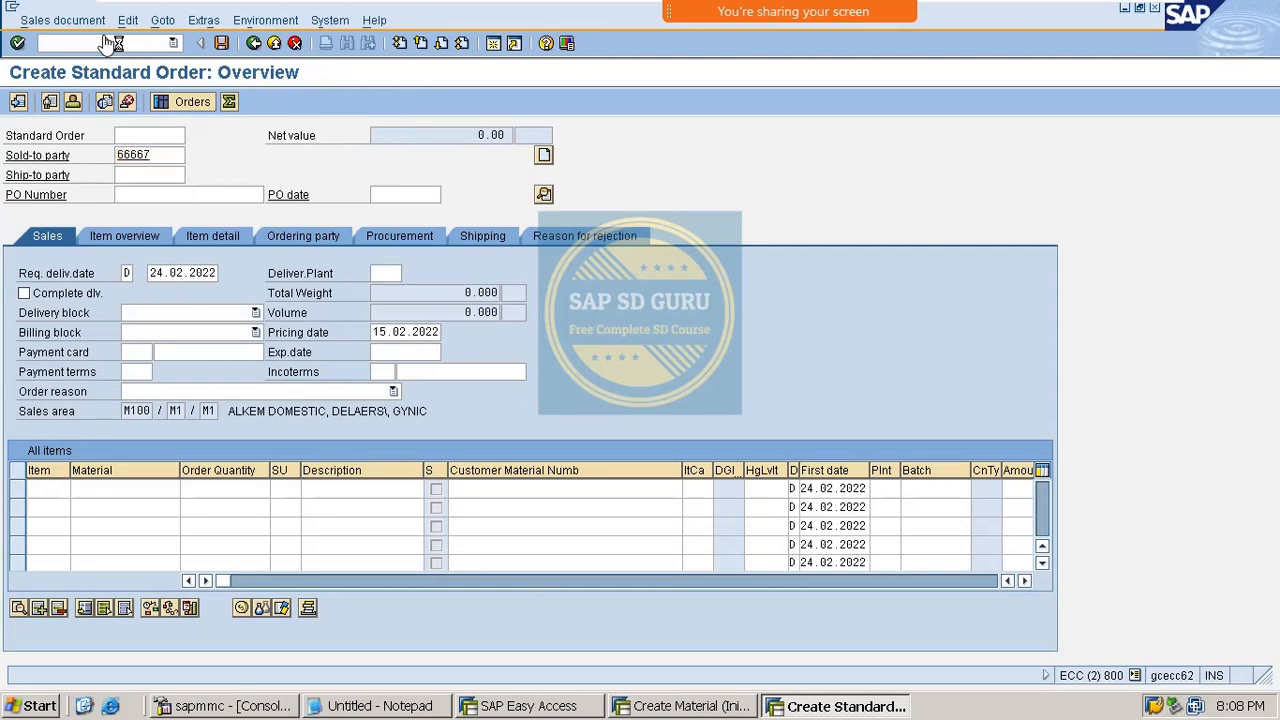
Step: Enter material VAXINE-500 as the first order item with quantity 50
key(Down)
key(Down)
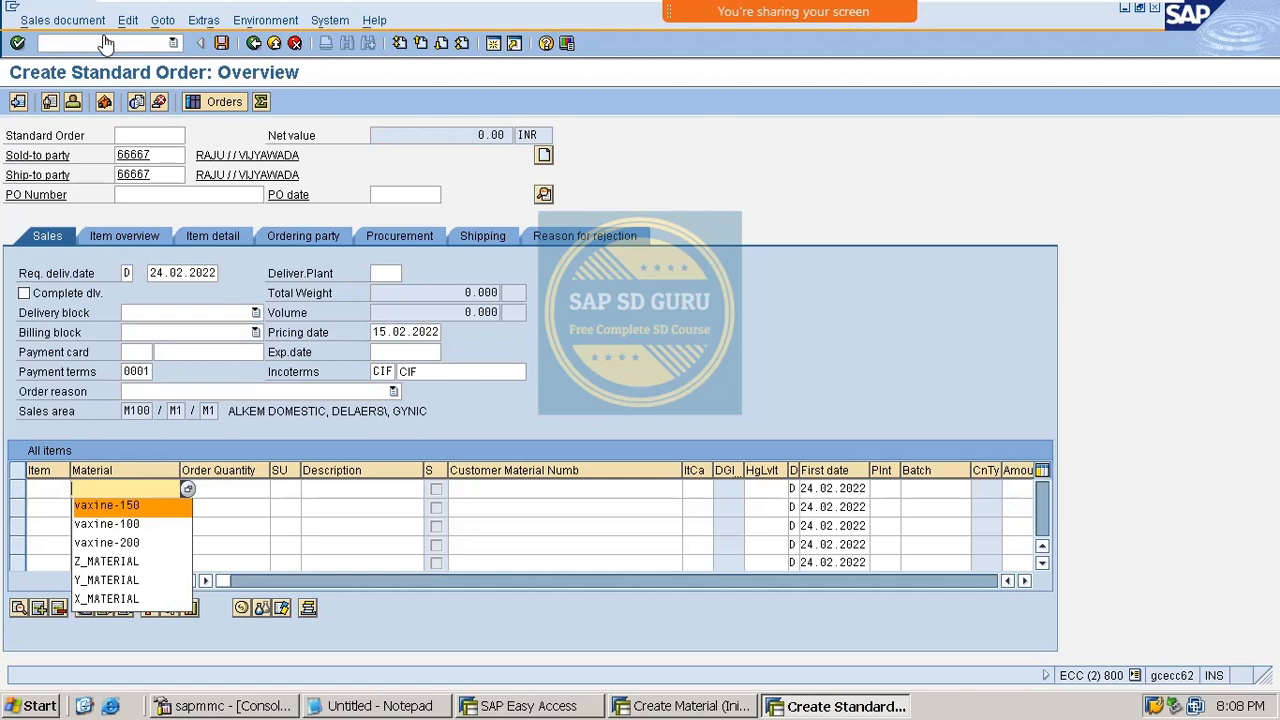
key(Return)
key(BackSpace)
key(BackSpace)
key(BackSpace)
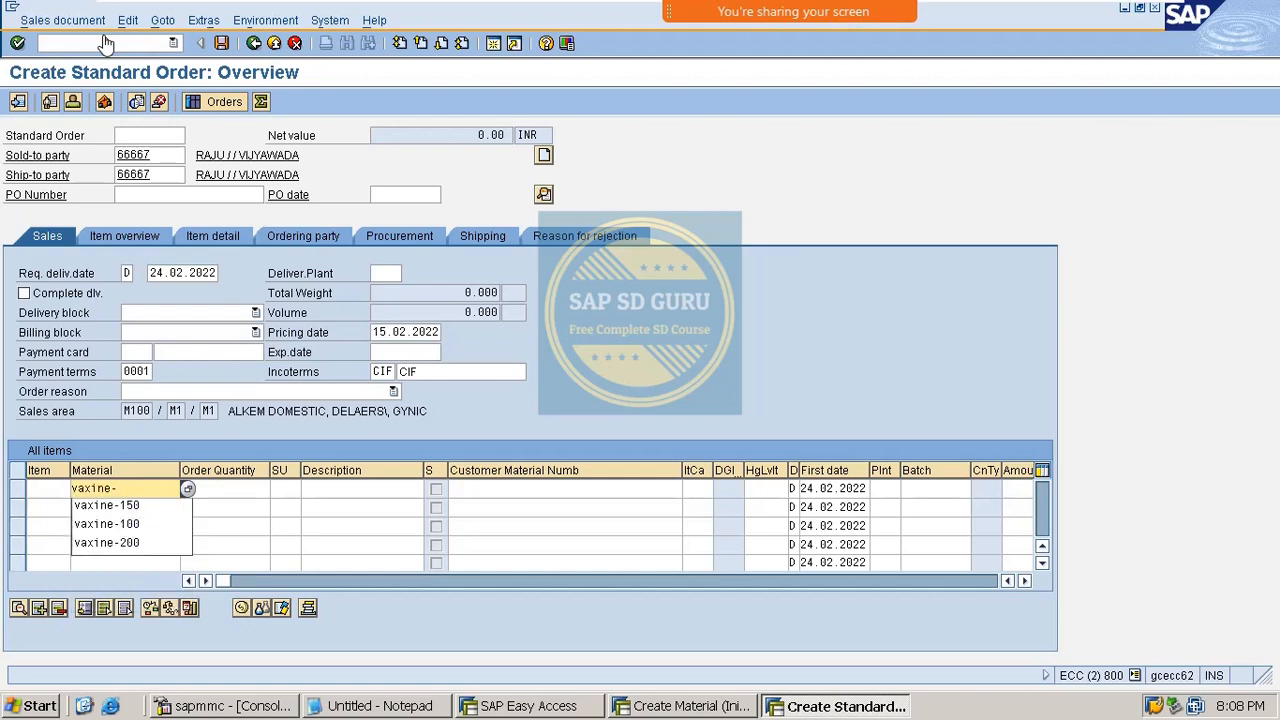
text(500)
key(Tab)
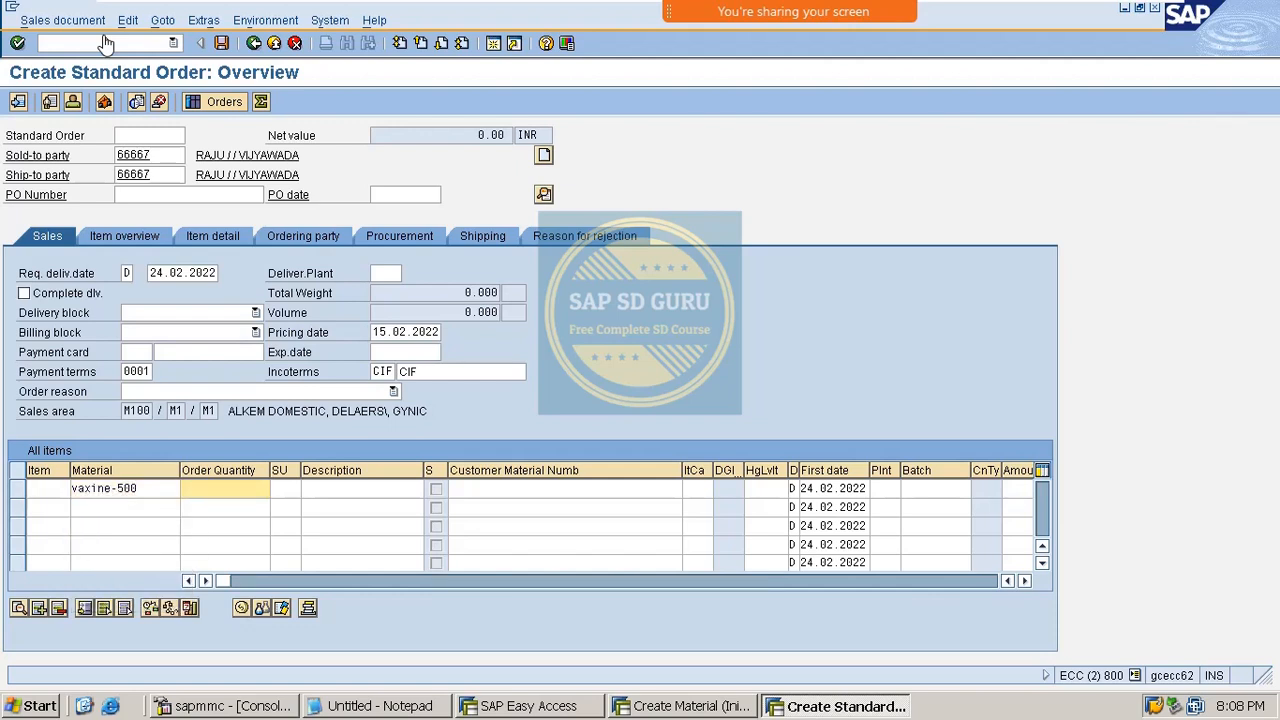
key(Return)
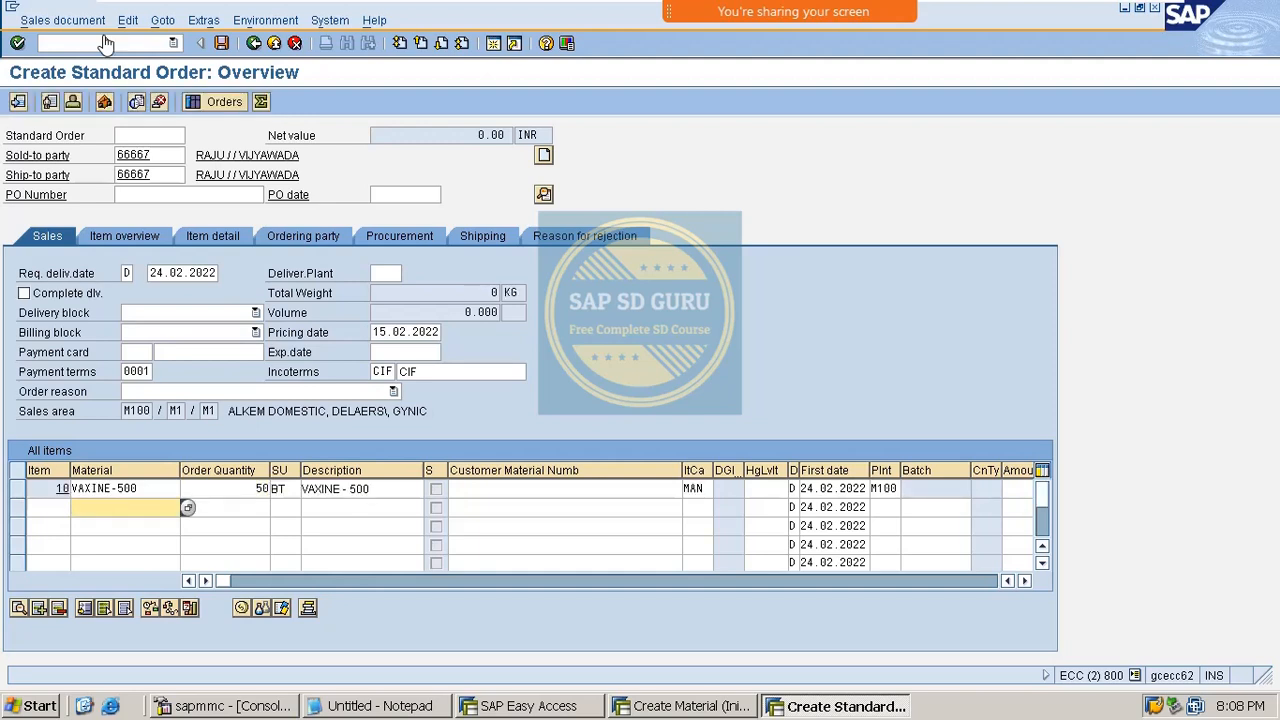
Step: Set the order quantity of the VAXINE-500 item to 10
double_click(258, 489)
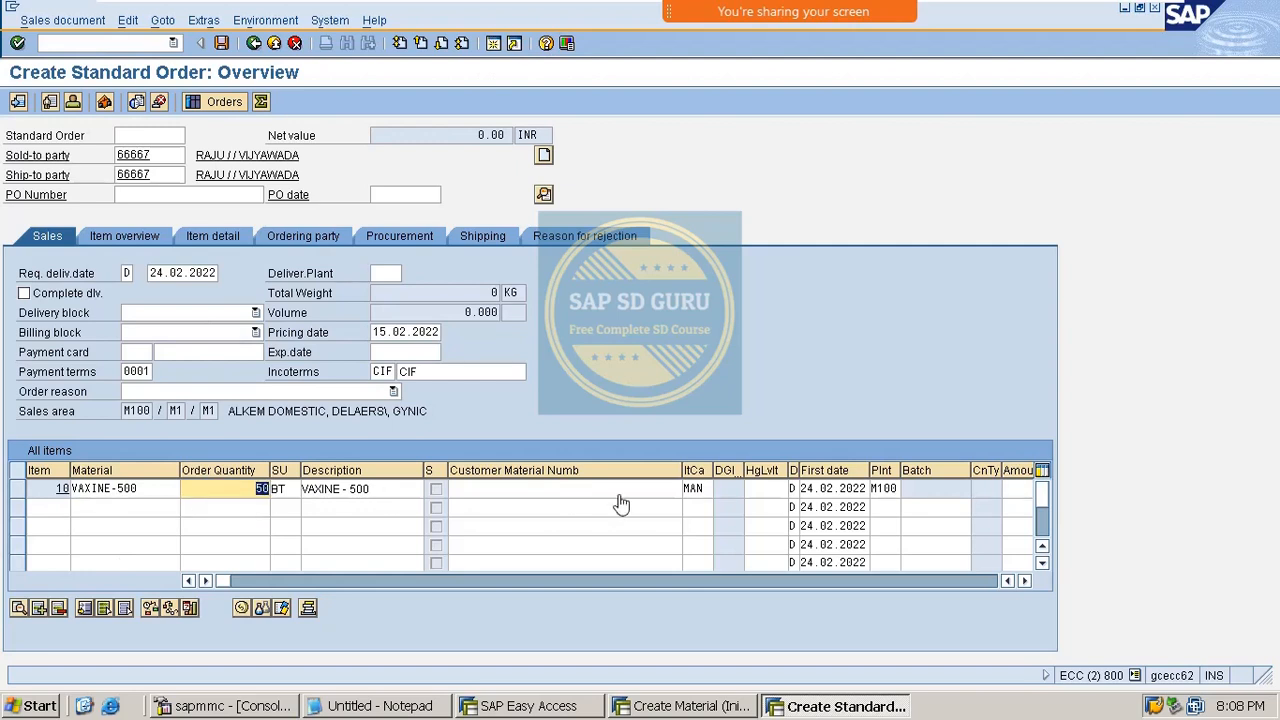
text(10)
key(Return)
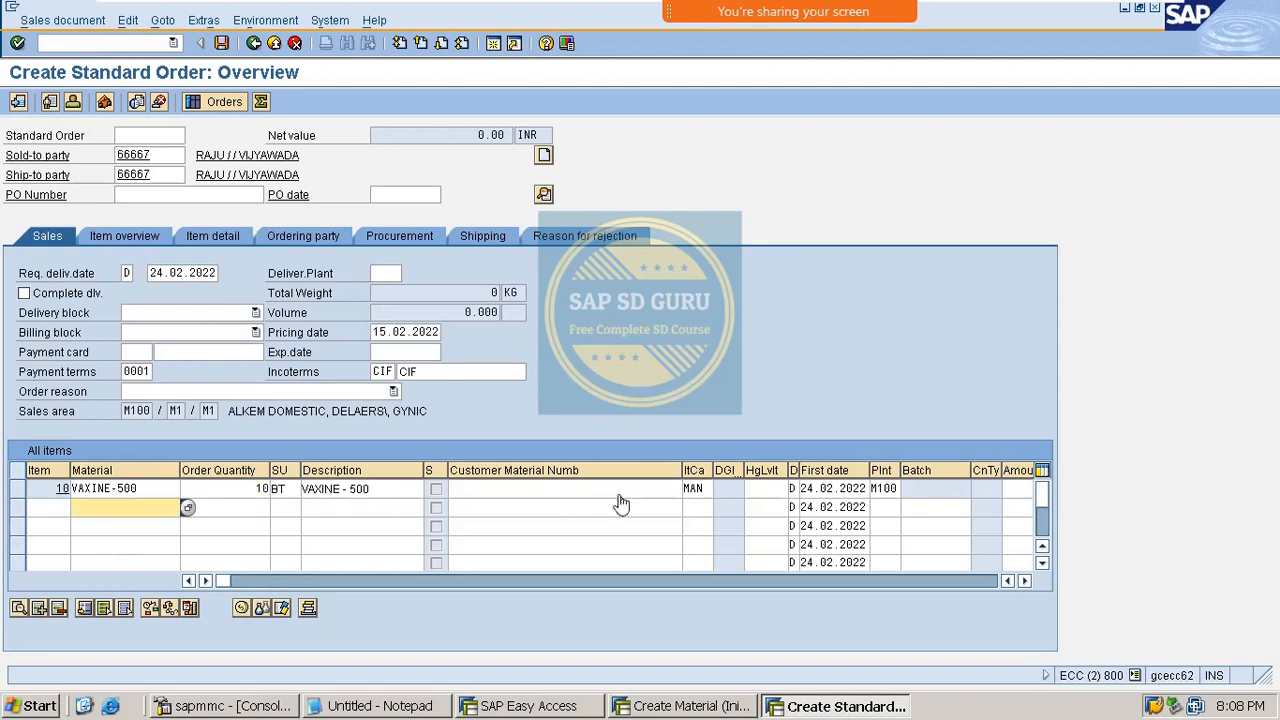
Step: Display the sales order's incompletion log, examine the missing data for the item, and return to the order overview
click(128, 20)
click(220, 270)
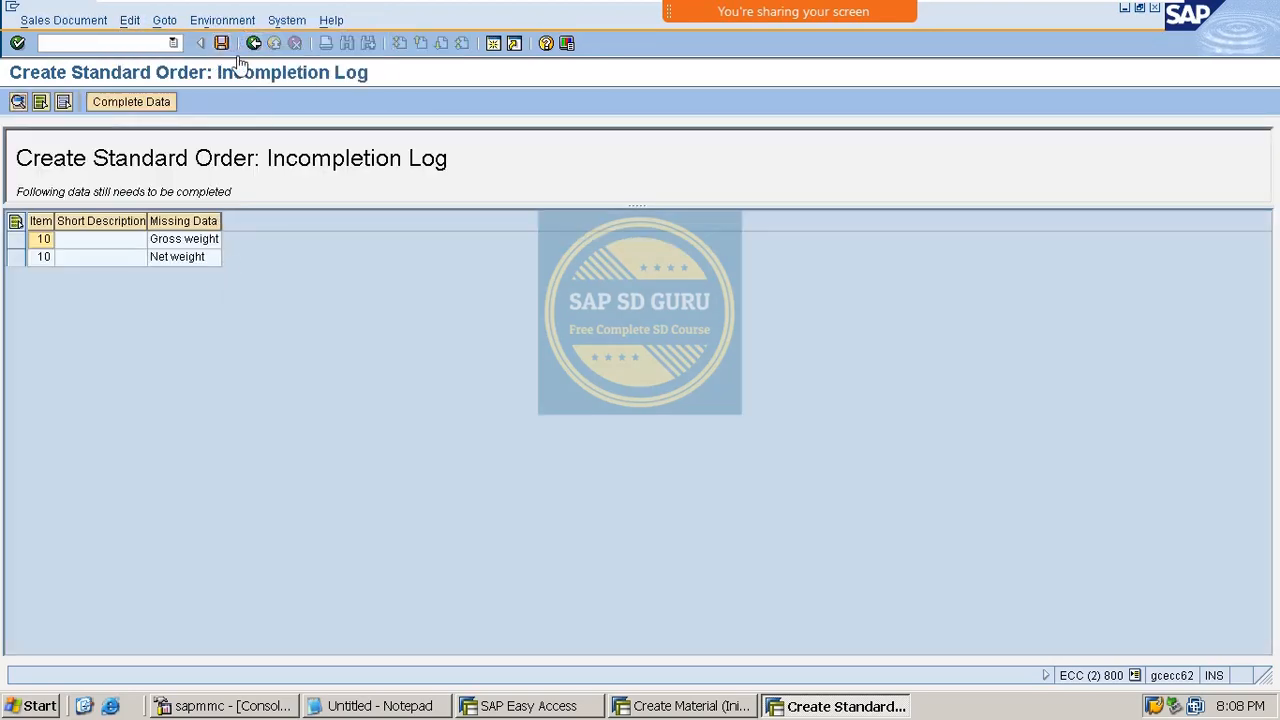
click(252, 44)
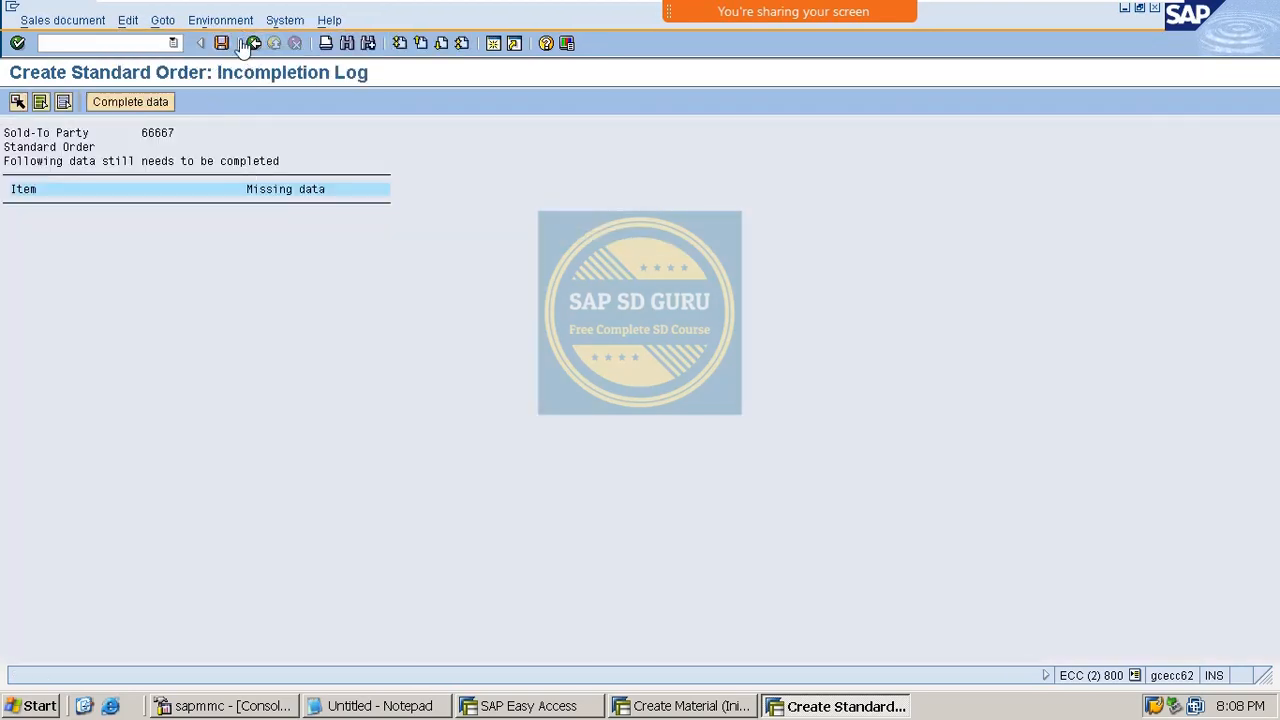
click(252, 43)
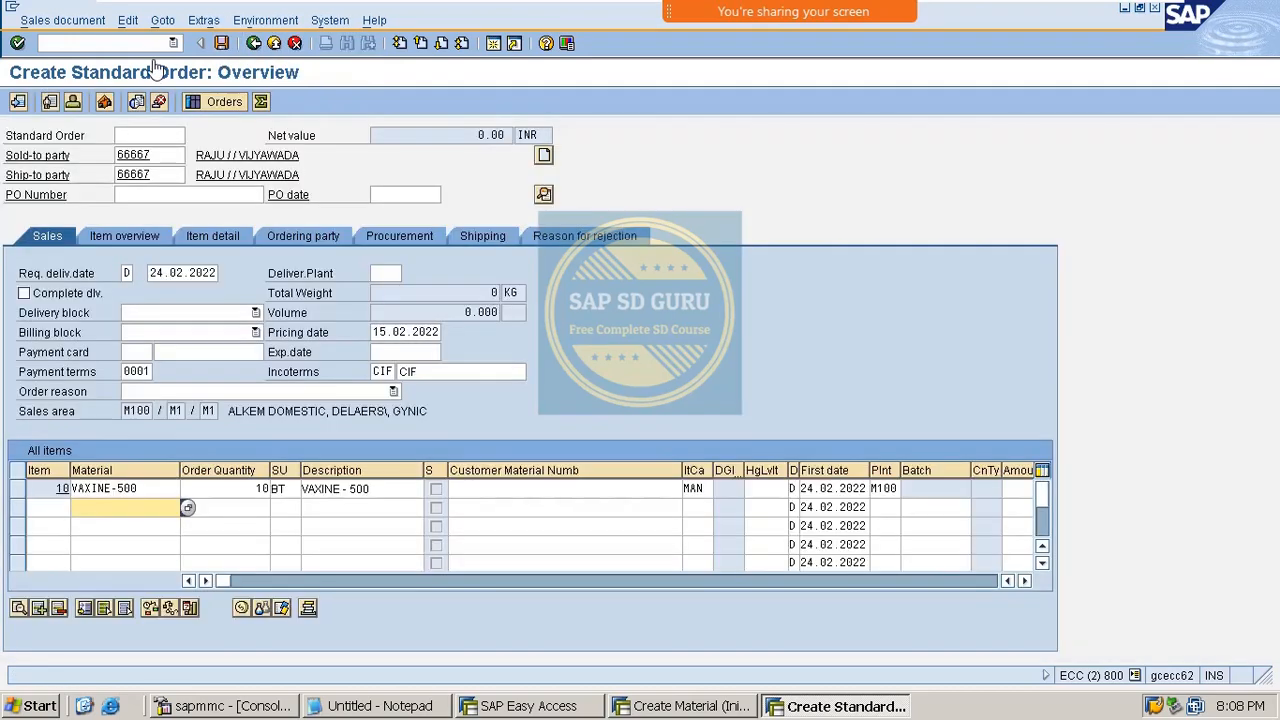
Step: Open the material change transaction in a new session, keeping the sales order open
drag(168, 492, 20, 487)
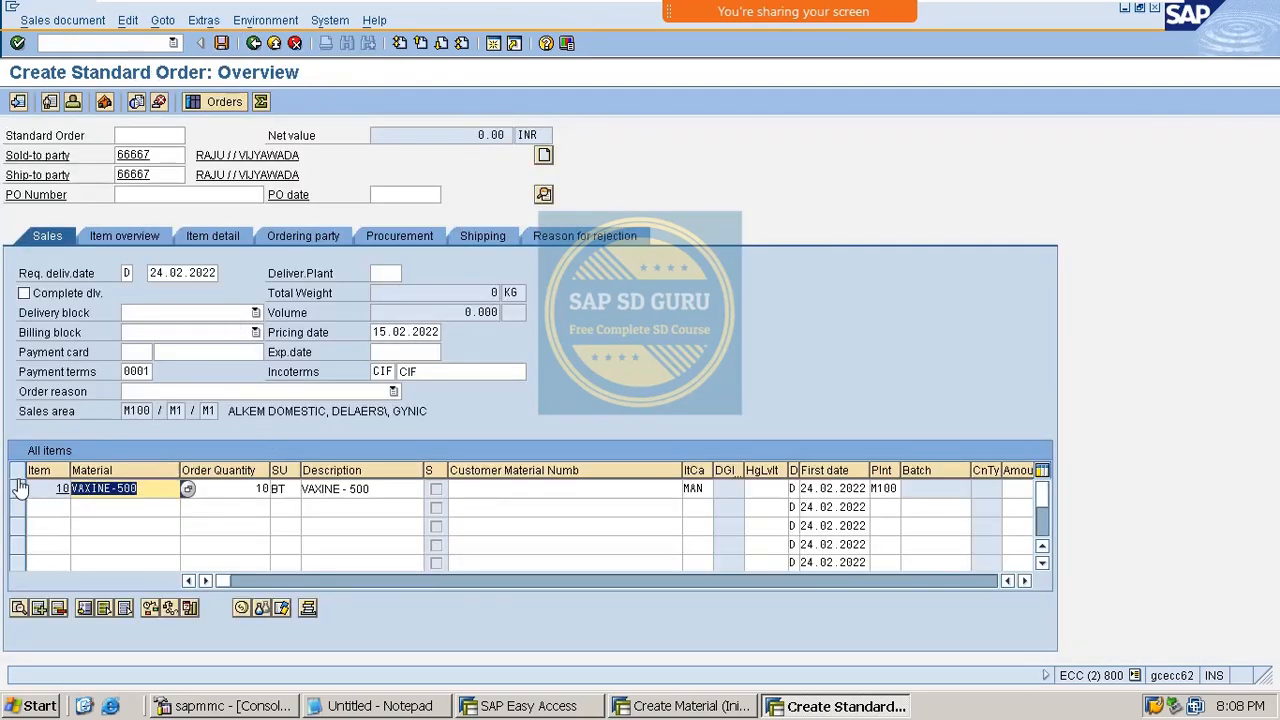
click(126, 45)
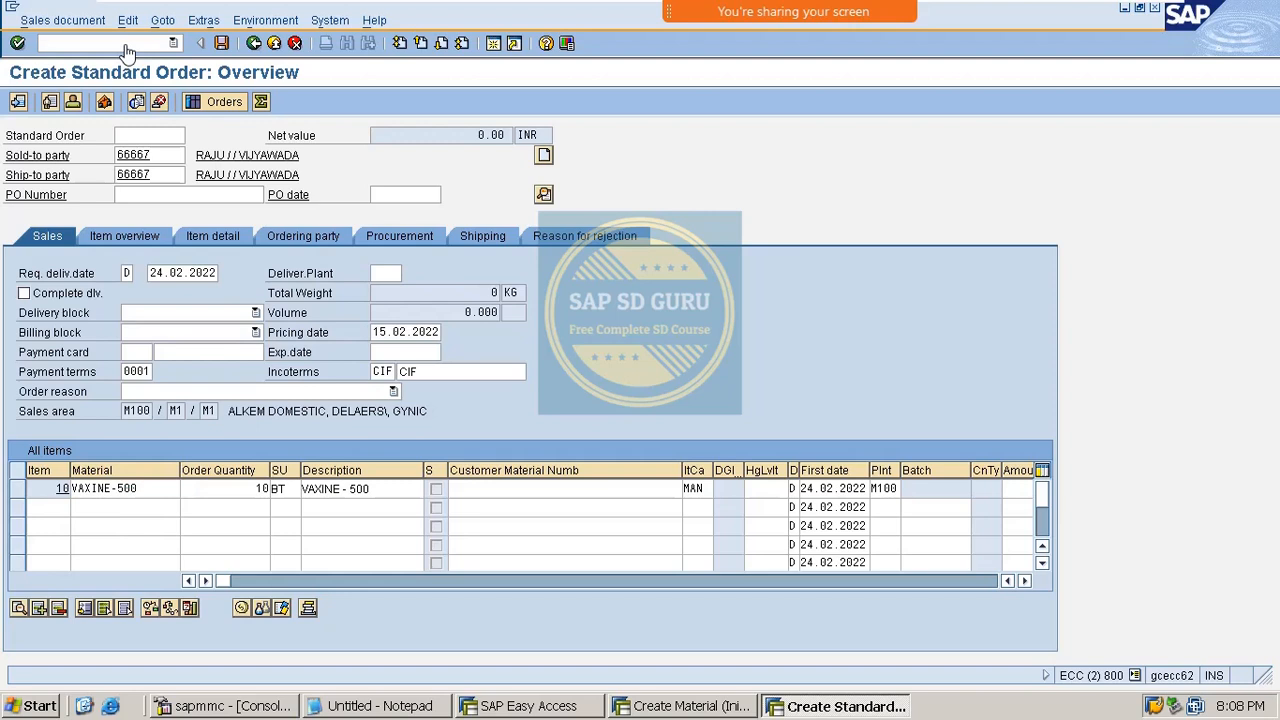
text(/0MM0)
key(Return)
text(/P)
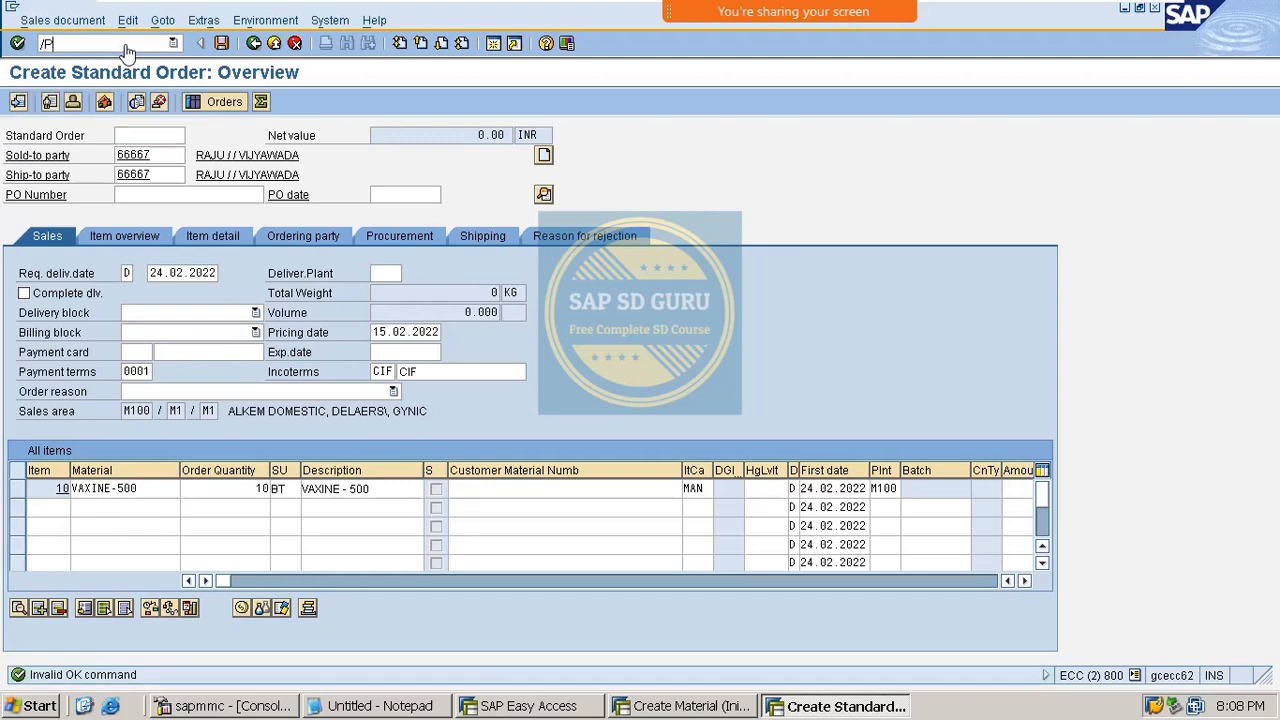
key(BackSpace)
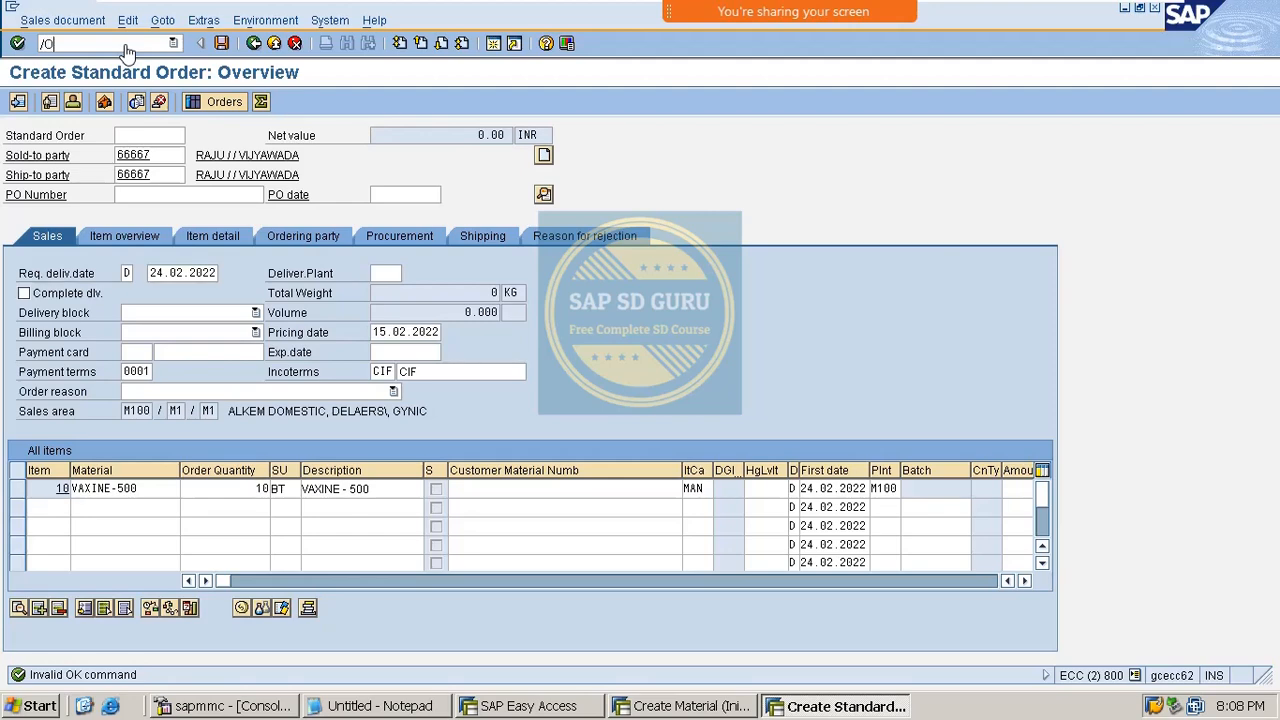
key(Return)
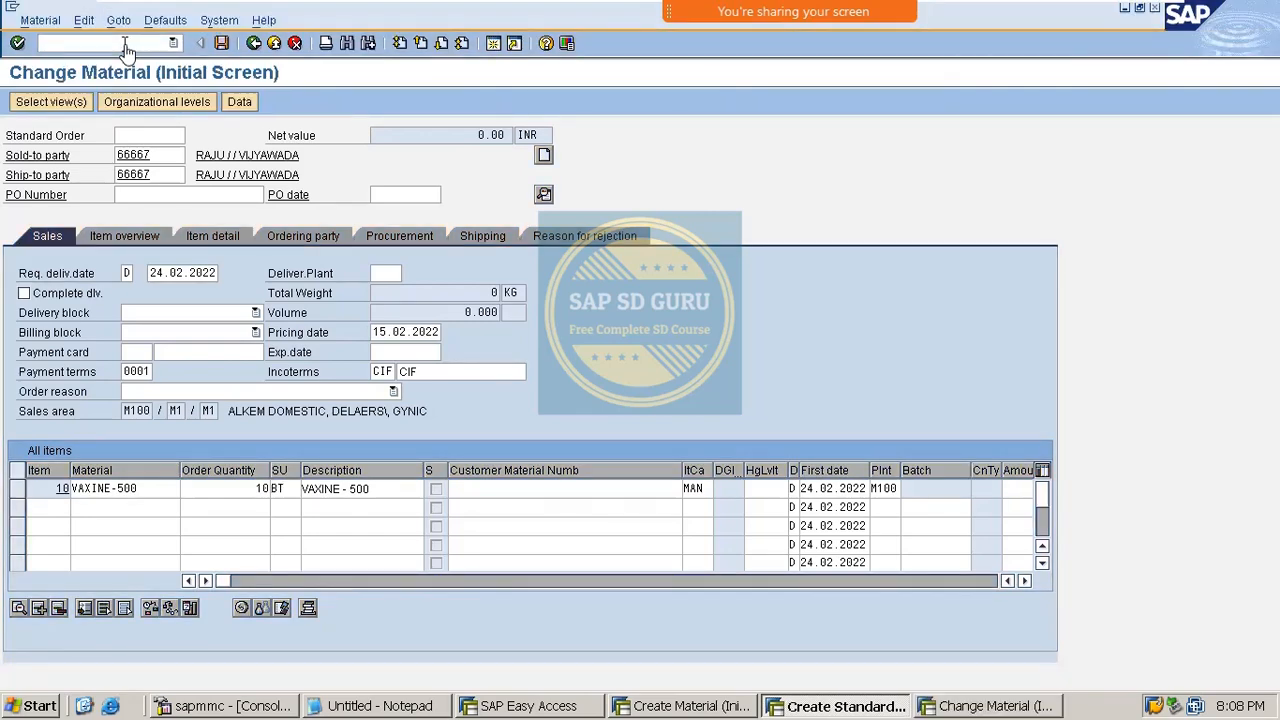
Step: Open VAXINE-500 for changes in plant M100, storage location M103, sales organization M100 and distribution channel M1
key(Return)
key(Return)
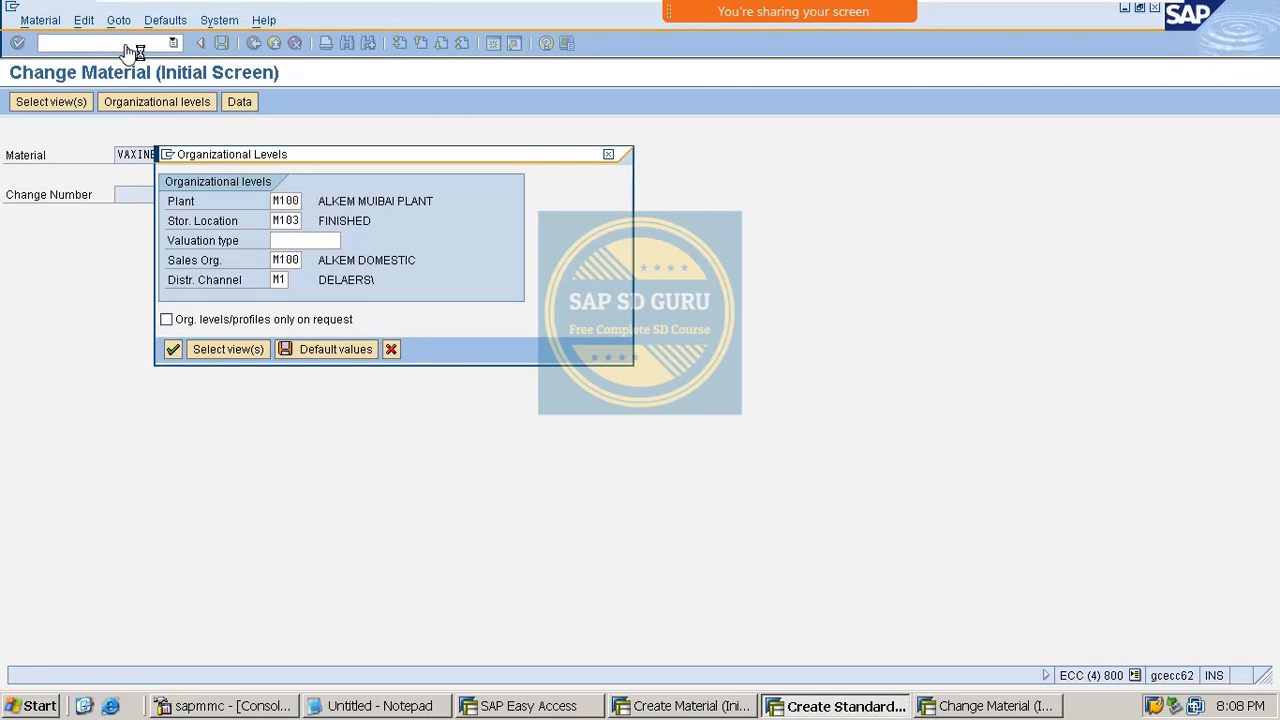
key(Return)
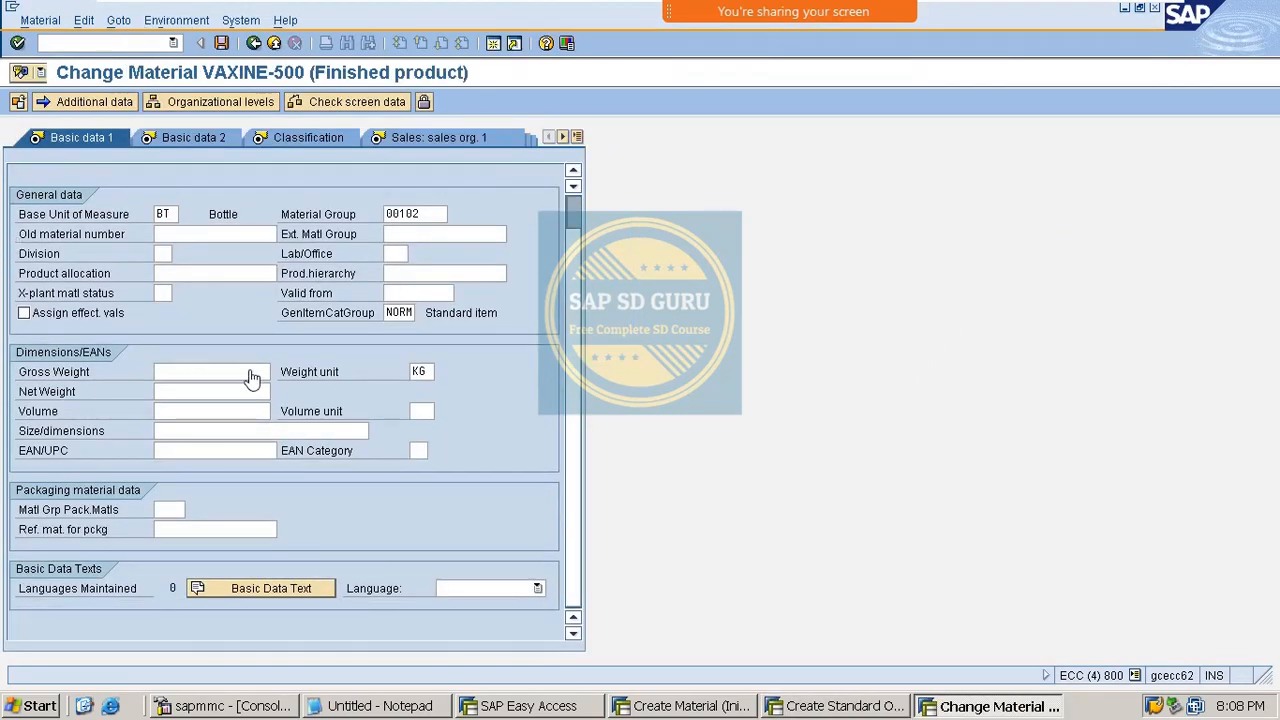
Step: Set both the gross weight and the net weight of VAXINE-500 to 1 KG and save the material
click(252, 377)
text(1)
click(224, 398)
text(1)
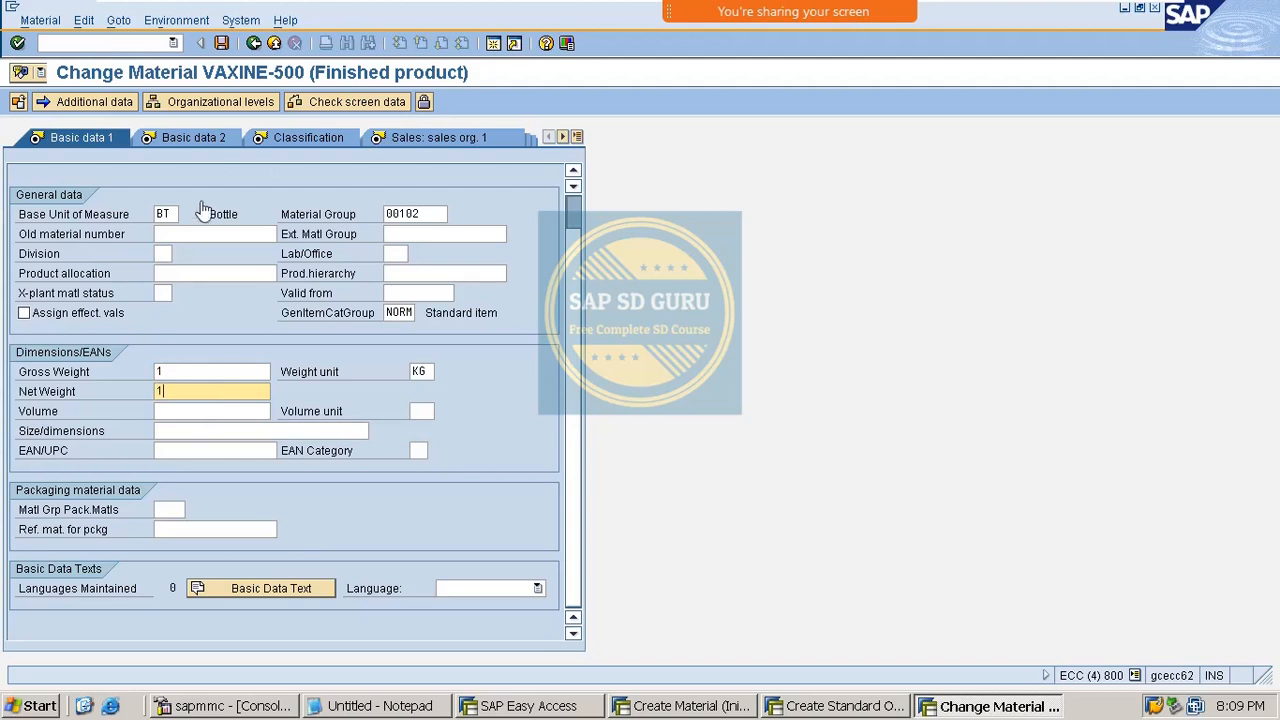
click(222, 43)
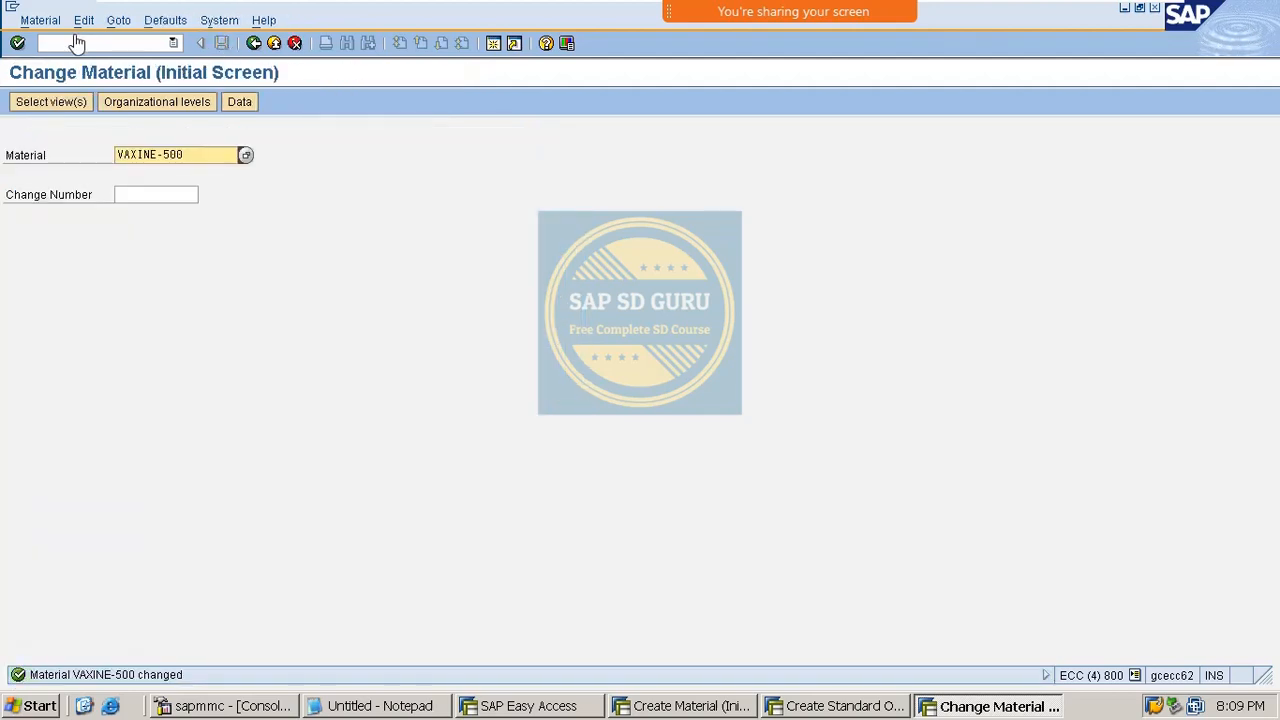
Step: Close the material change session and return to the sales order
click(70, 45)
text(/i)
key(Return)
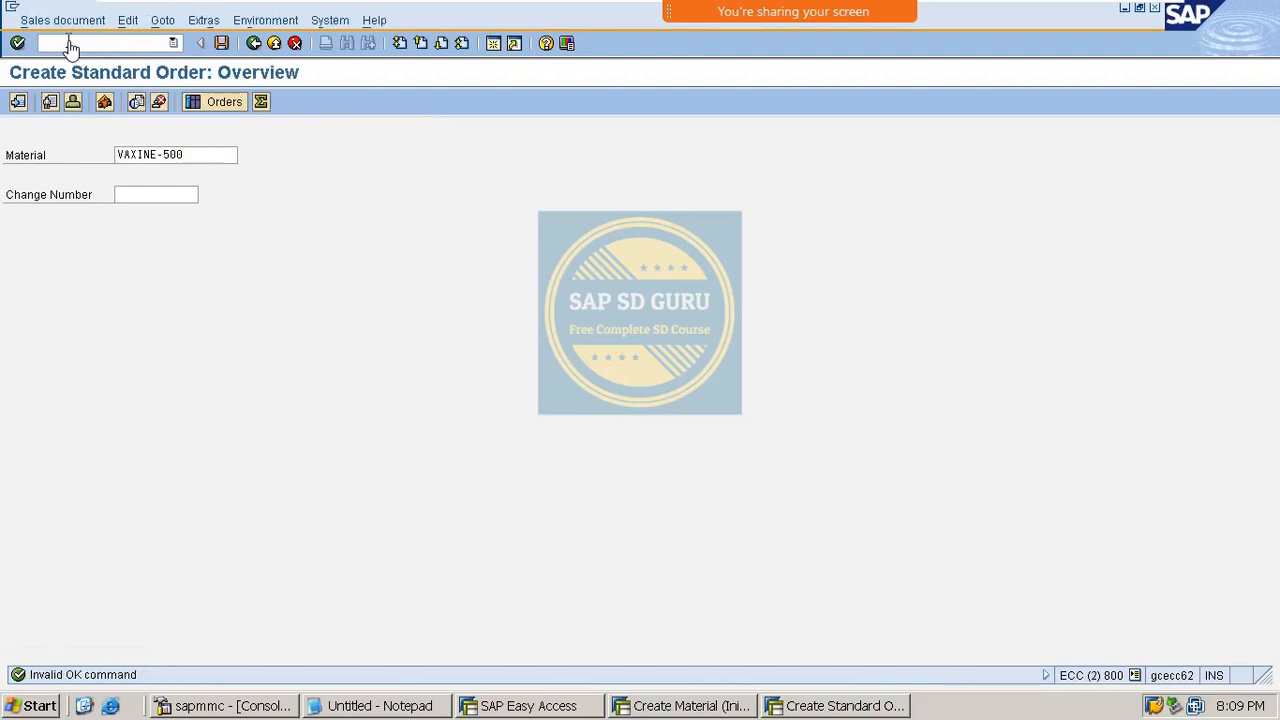
Step: Display the incompletion log of the existing sales order again and recheck its missing item data
click(70, 46)
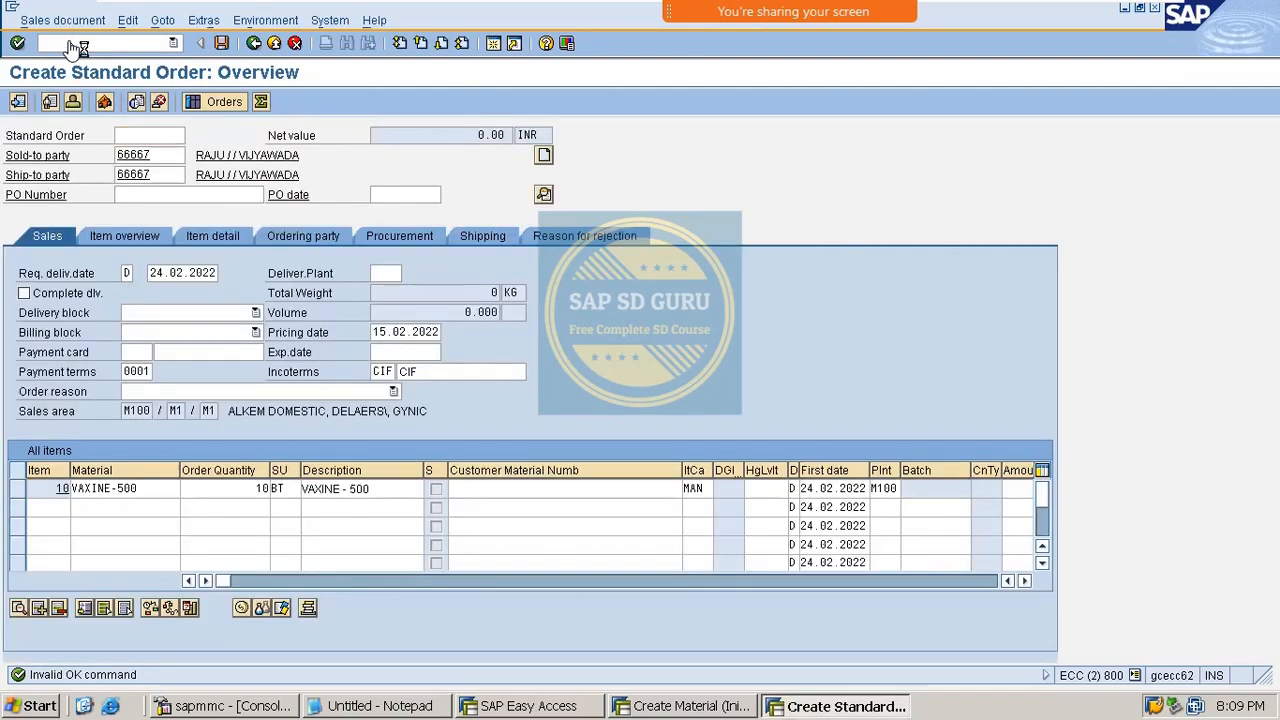
key(Return)
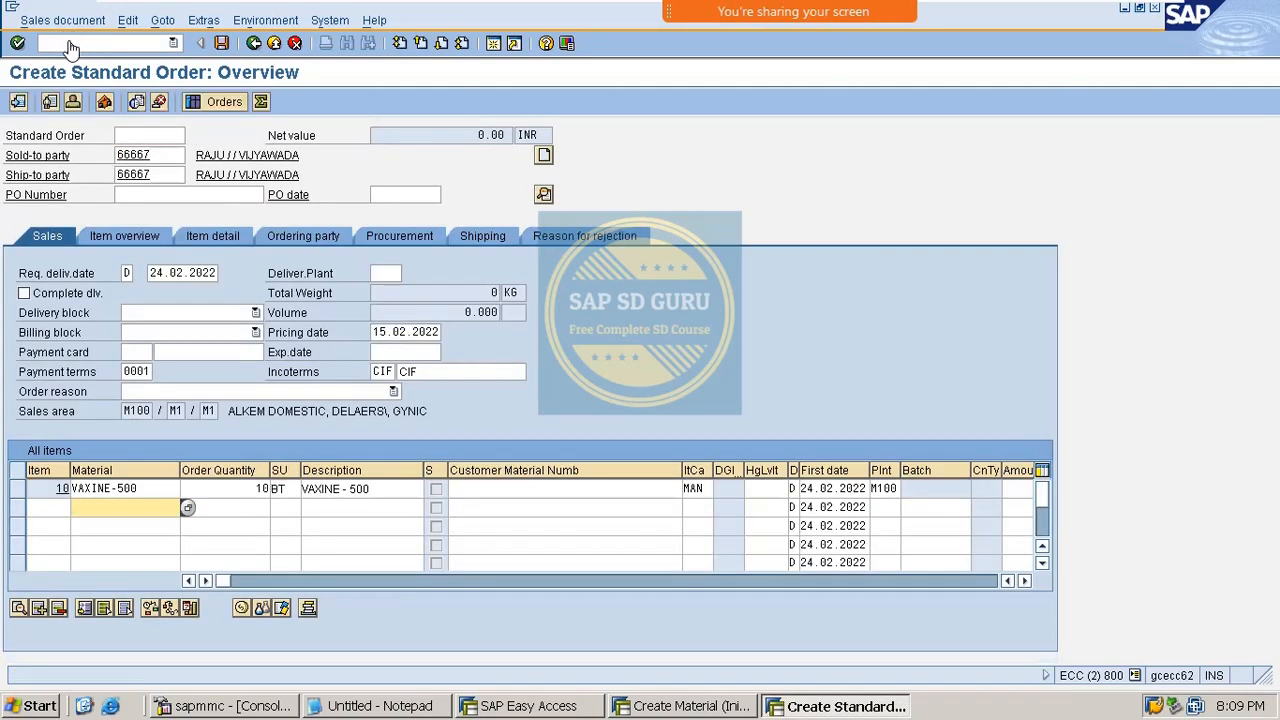
click(134, 20)
click(155, 257)
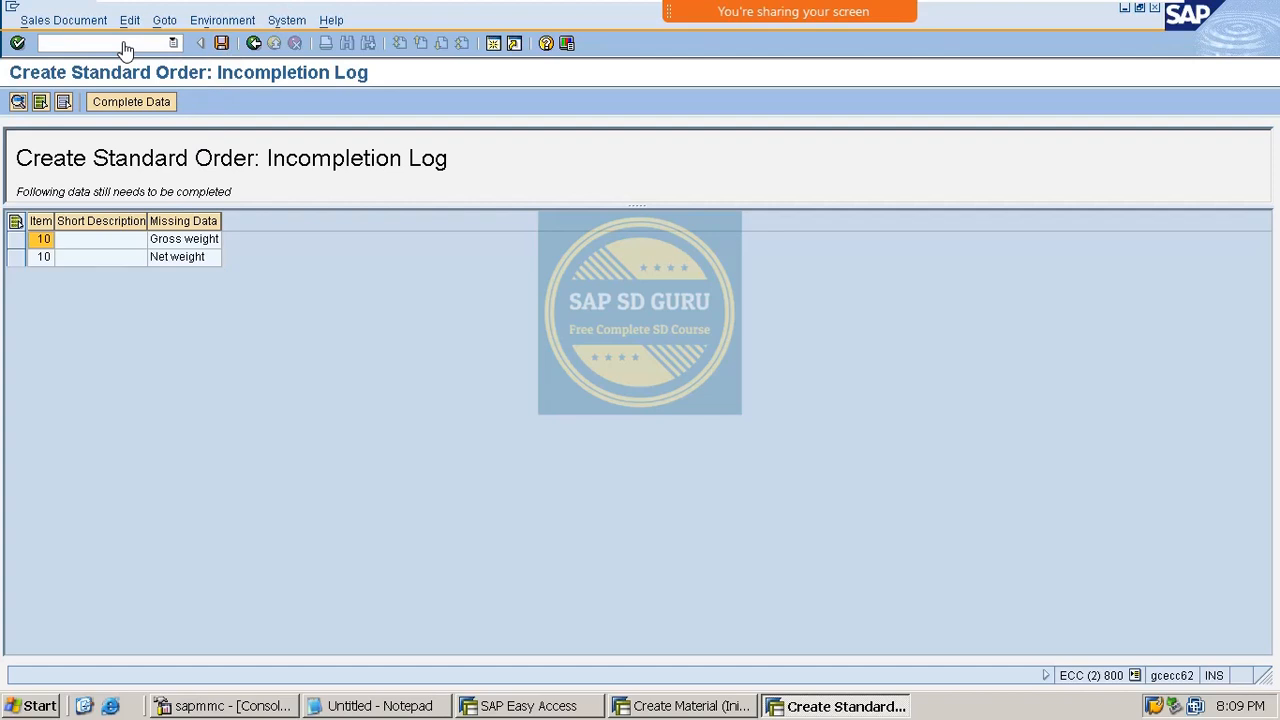
Step: Start a new standard order in the same sales area and fill in the sold-to party with the same customer number
key(Return)
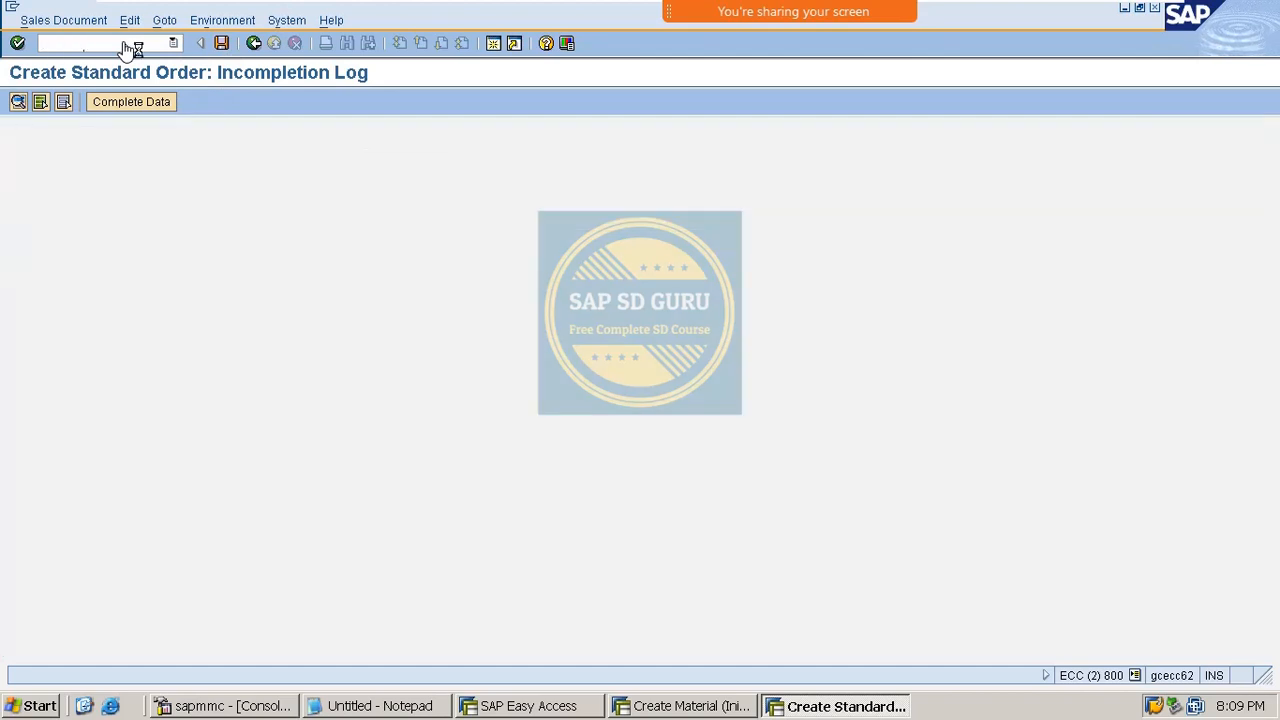
key(Return)
key(BackSpace)
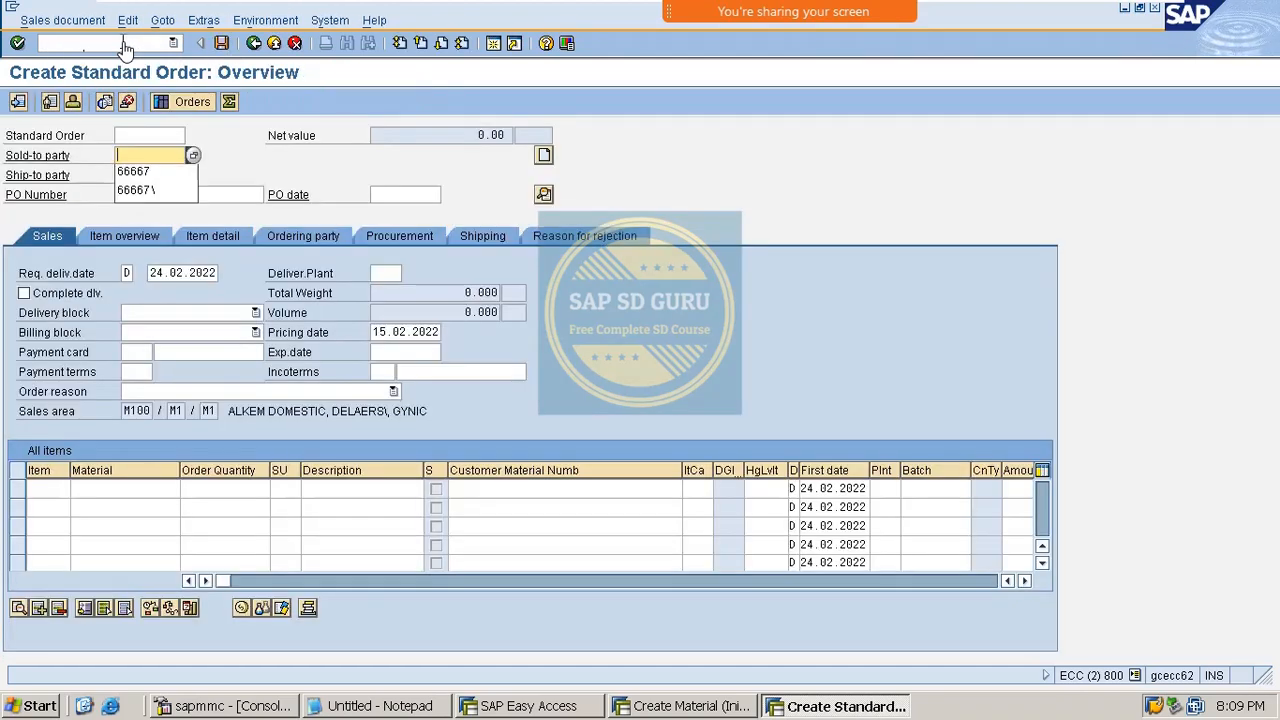
key(Down)
key(Return)
key(Return)
Step: Enter material VAXINE-500 with order quantity 1 as the first item of the new order, correcting the material name
key(BackSpace)
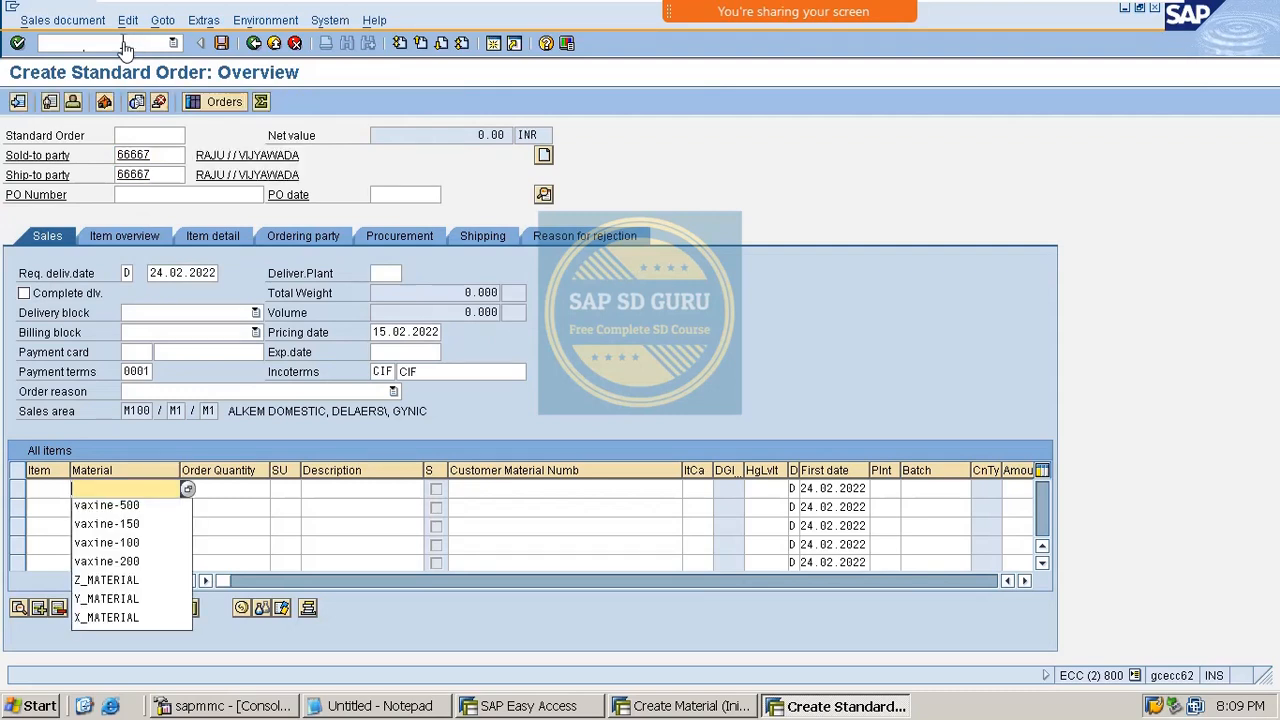
key(Down)
key(Return)
key(Tab)
text(1)
key(Return)
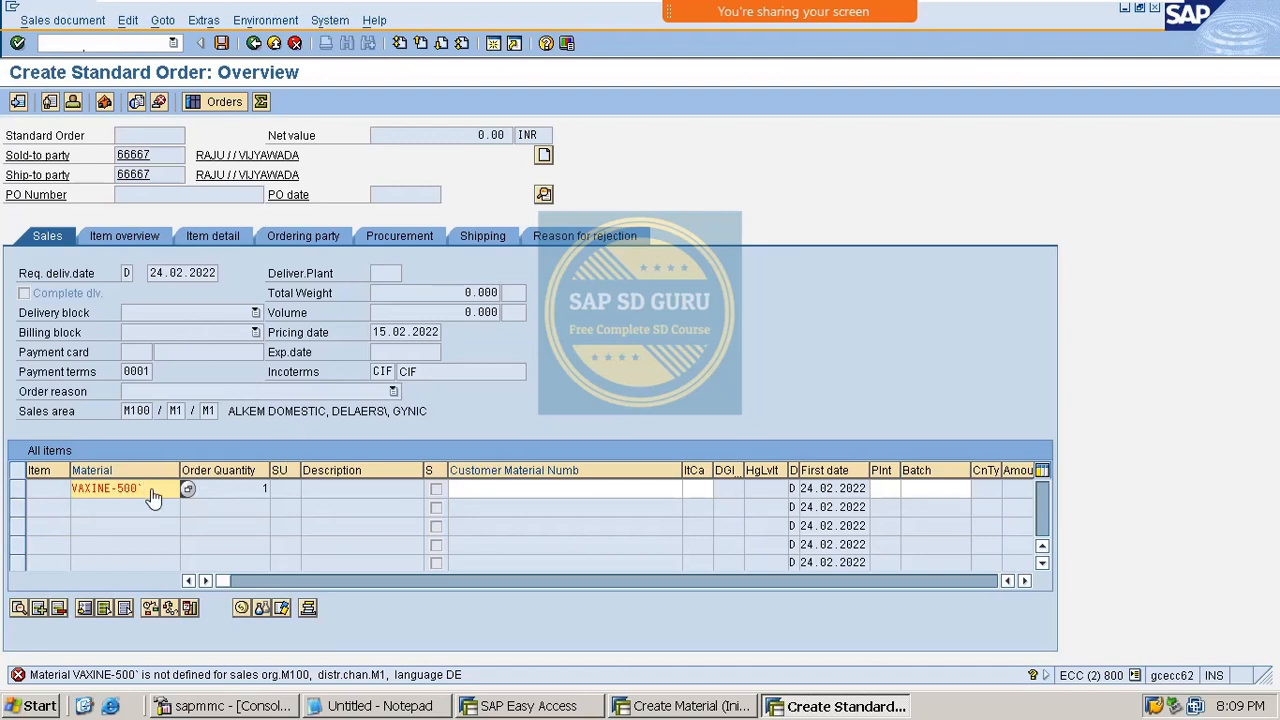
key(BackSpace)
key(Return)
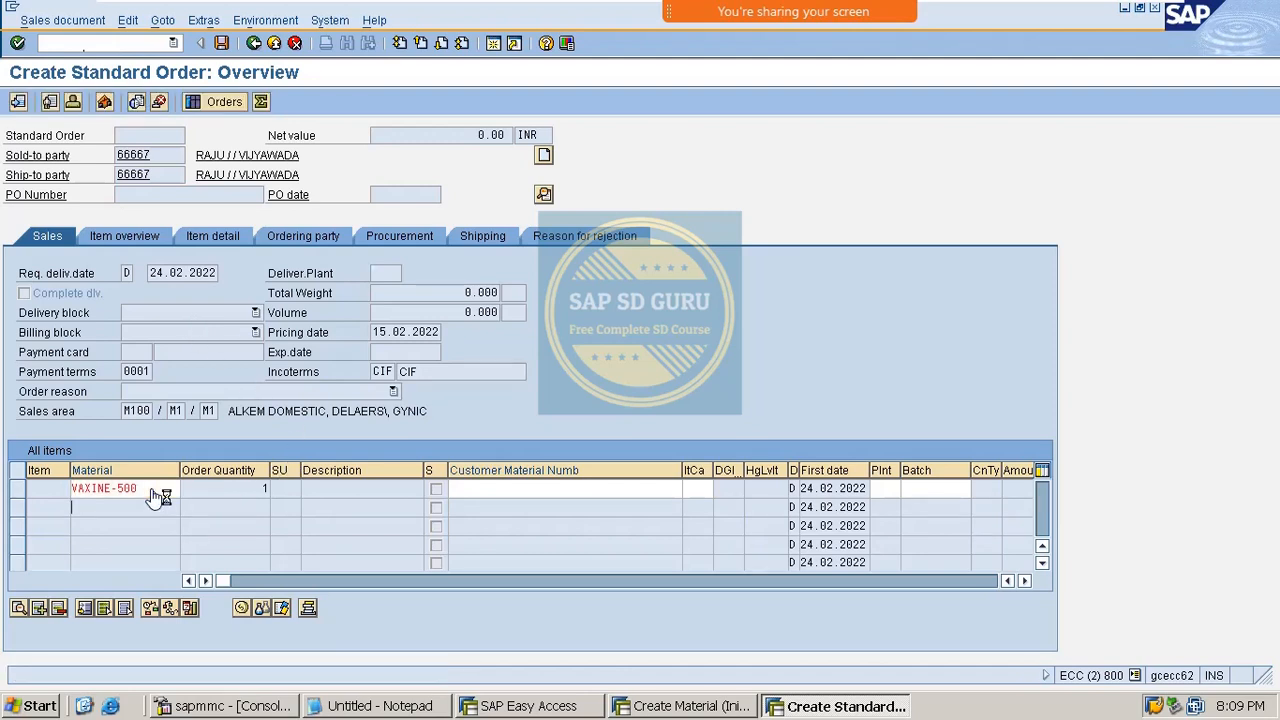
Step: Check the new order's incompletion log, and save the order by proceeding to its outbound delivery
click(127, 21)
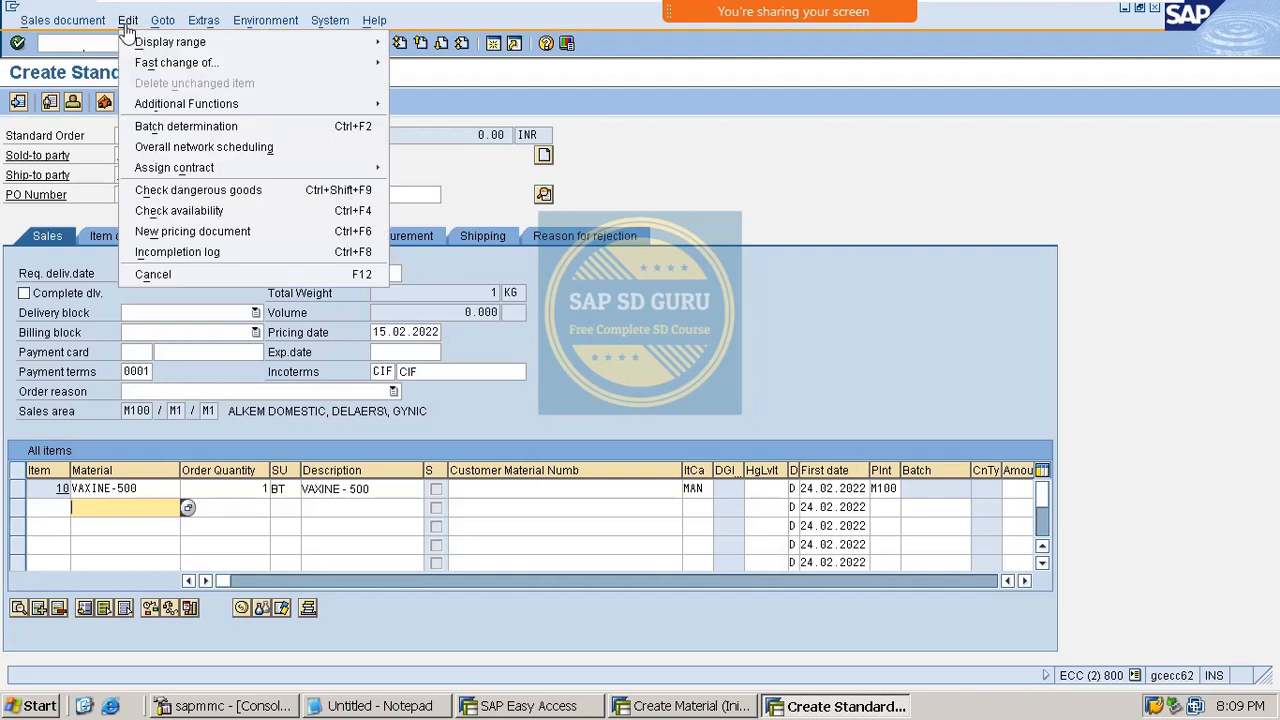
click(205, 253)
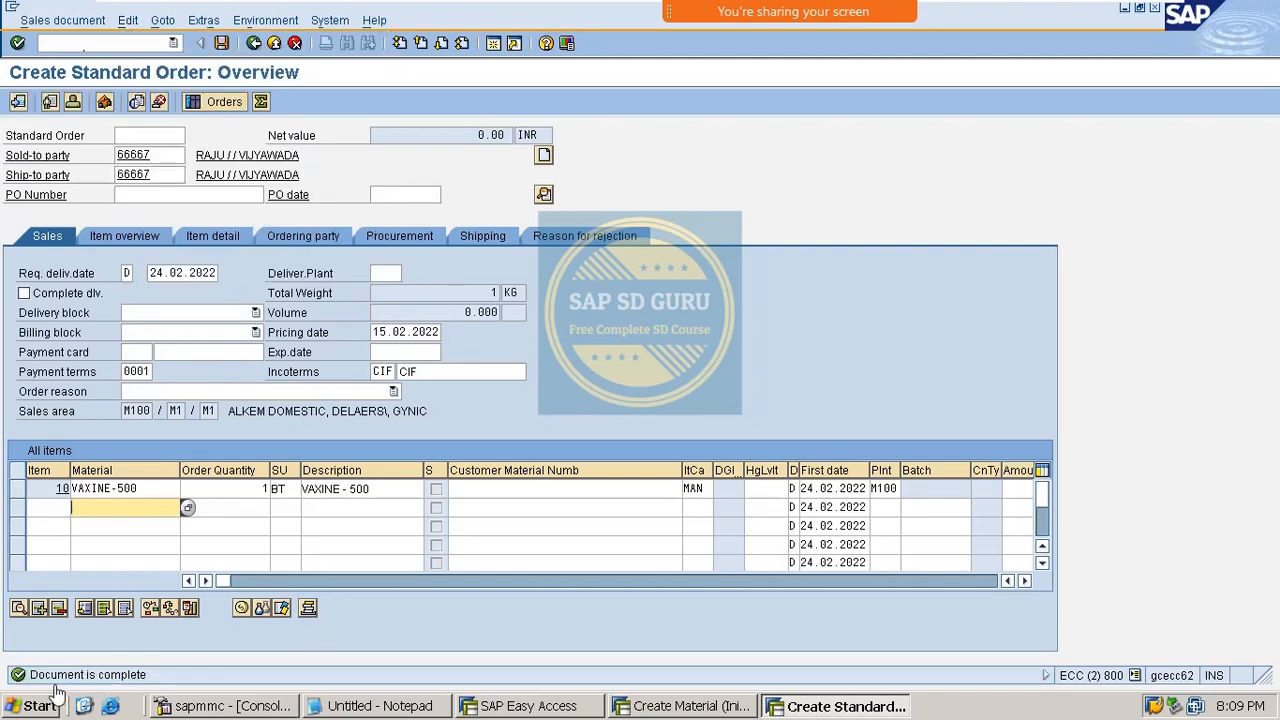
click(63, 21)
click(168, 170)
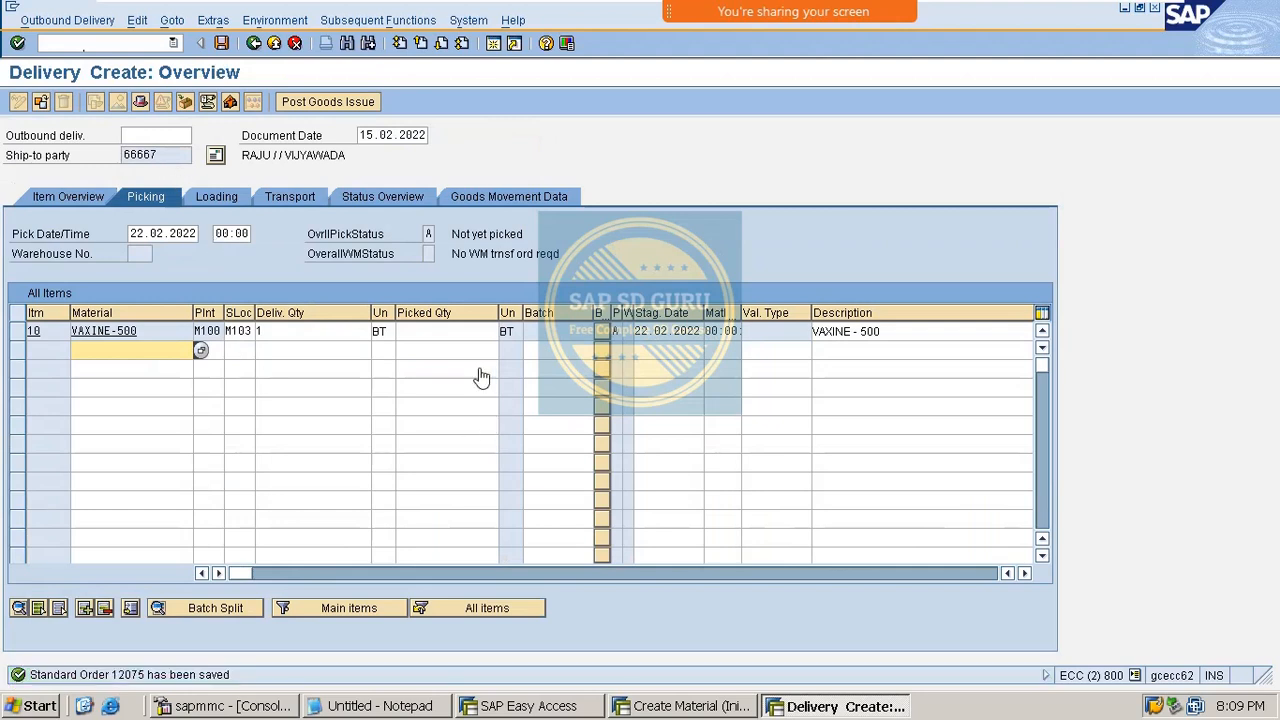
click(431, 340)
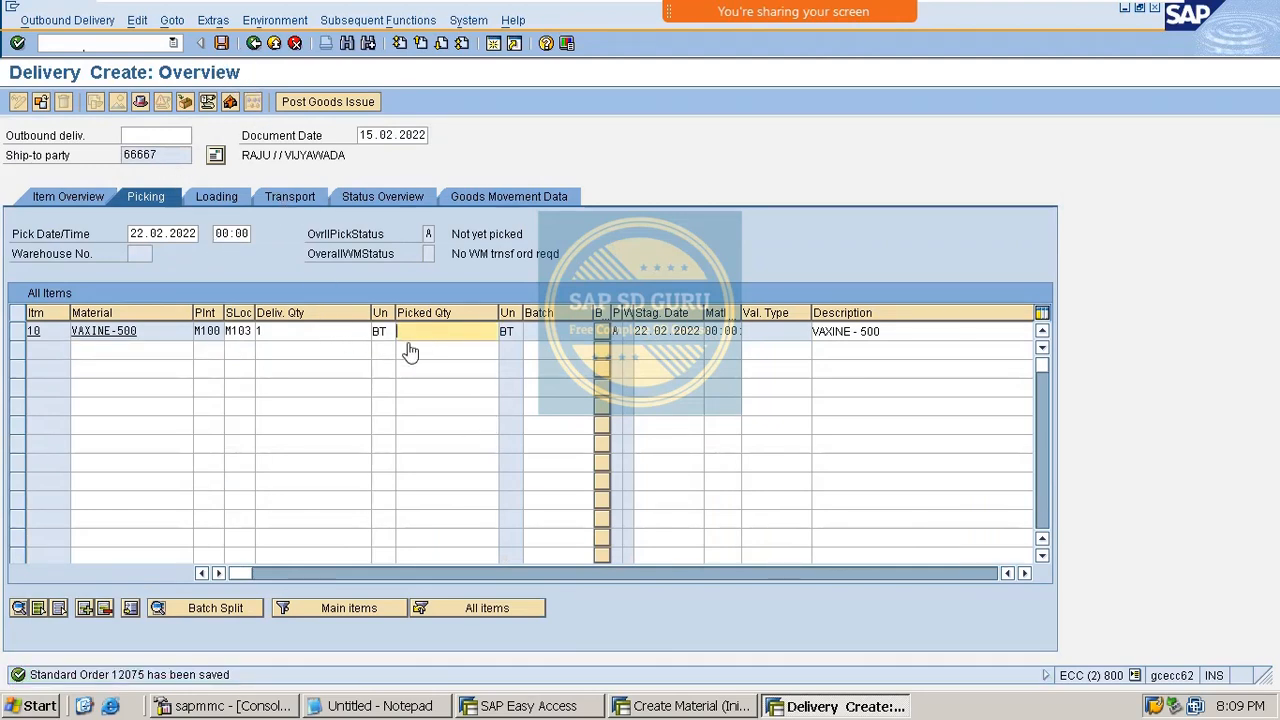
Step: Leave the delivery, reopen the saved order for changing, and set the order quantity of VAXINE-500 to 10
click(124, 47)
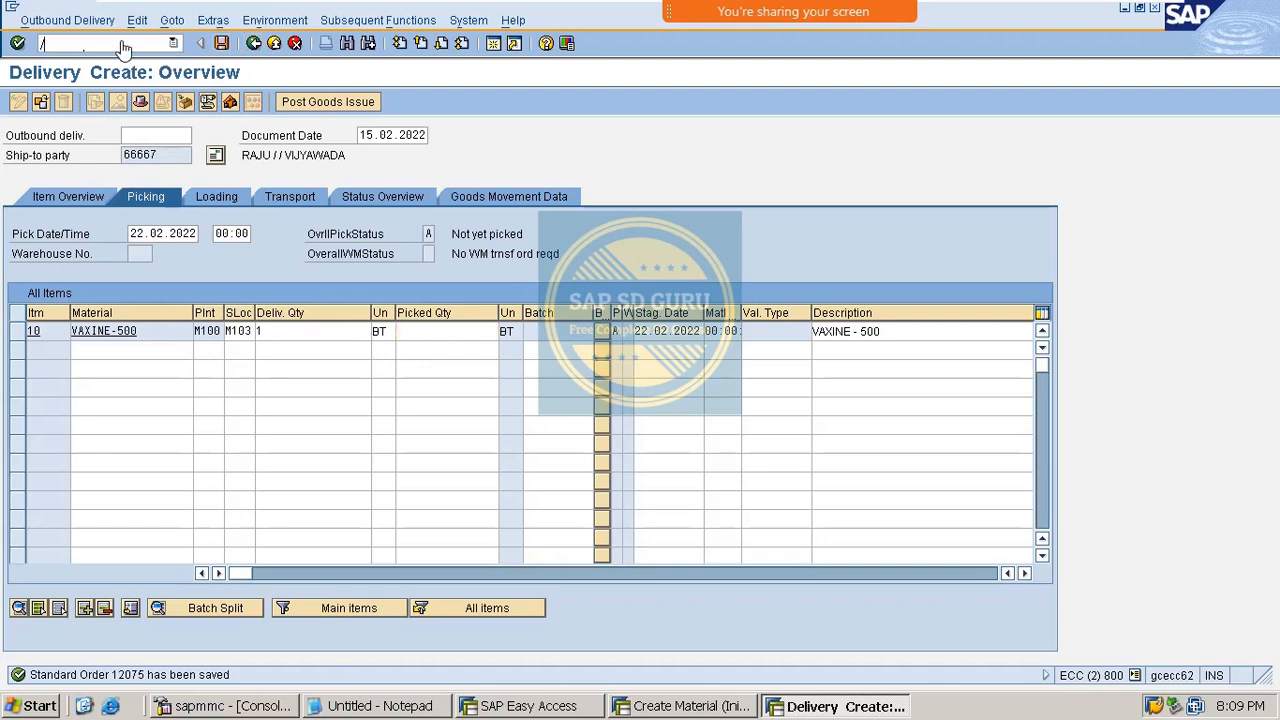
key(Return)
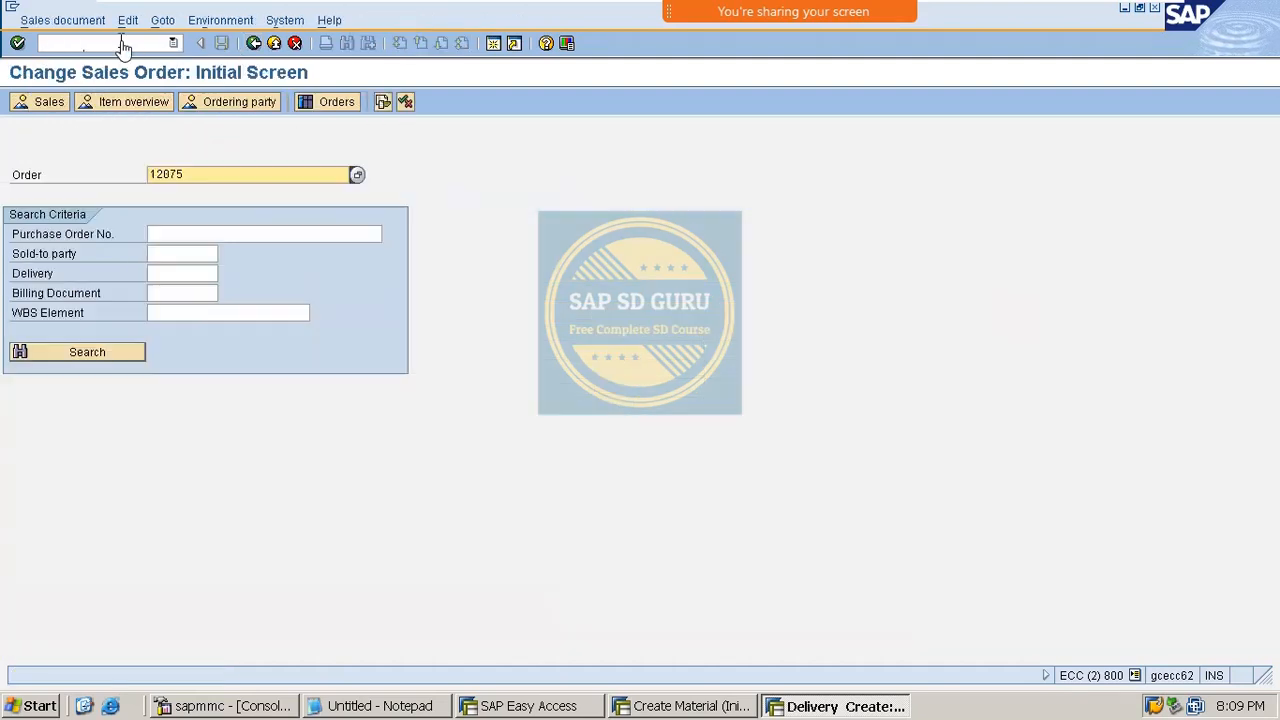
key(Return)
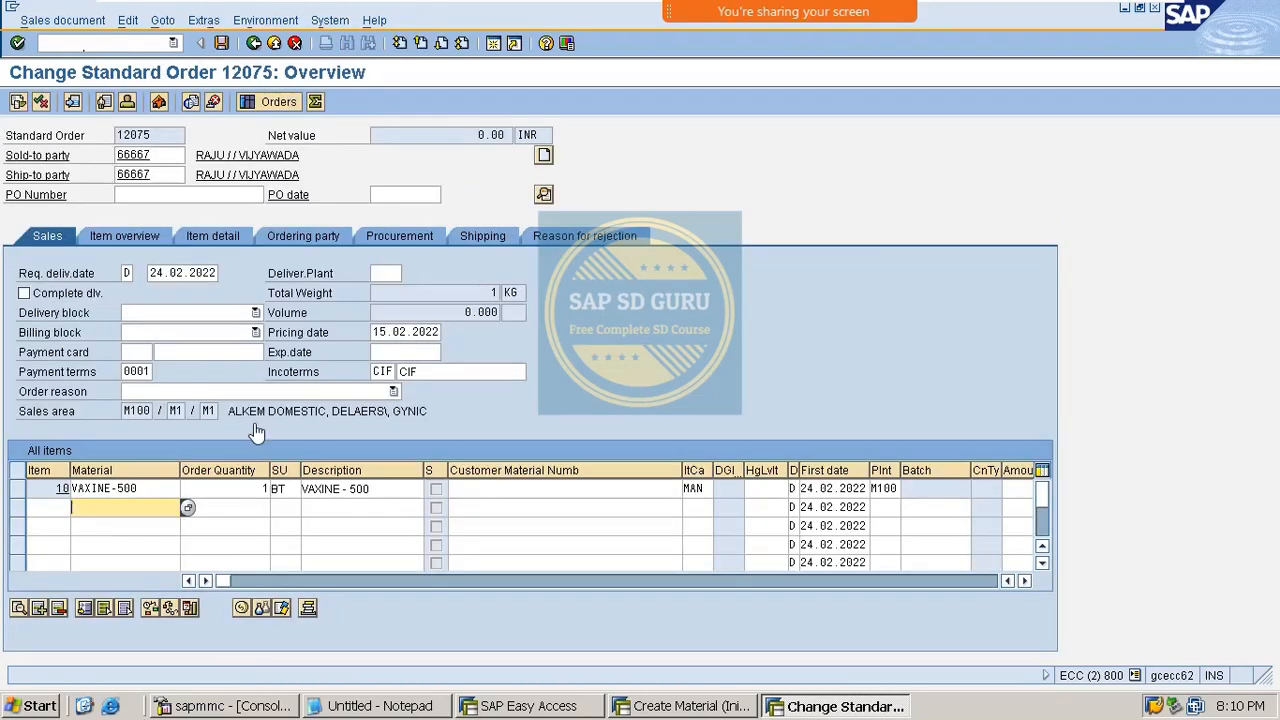
click(264, 489)
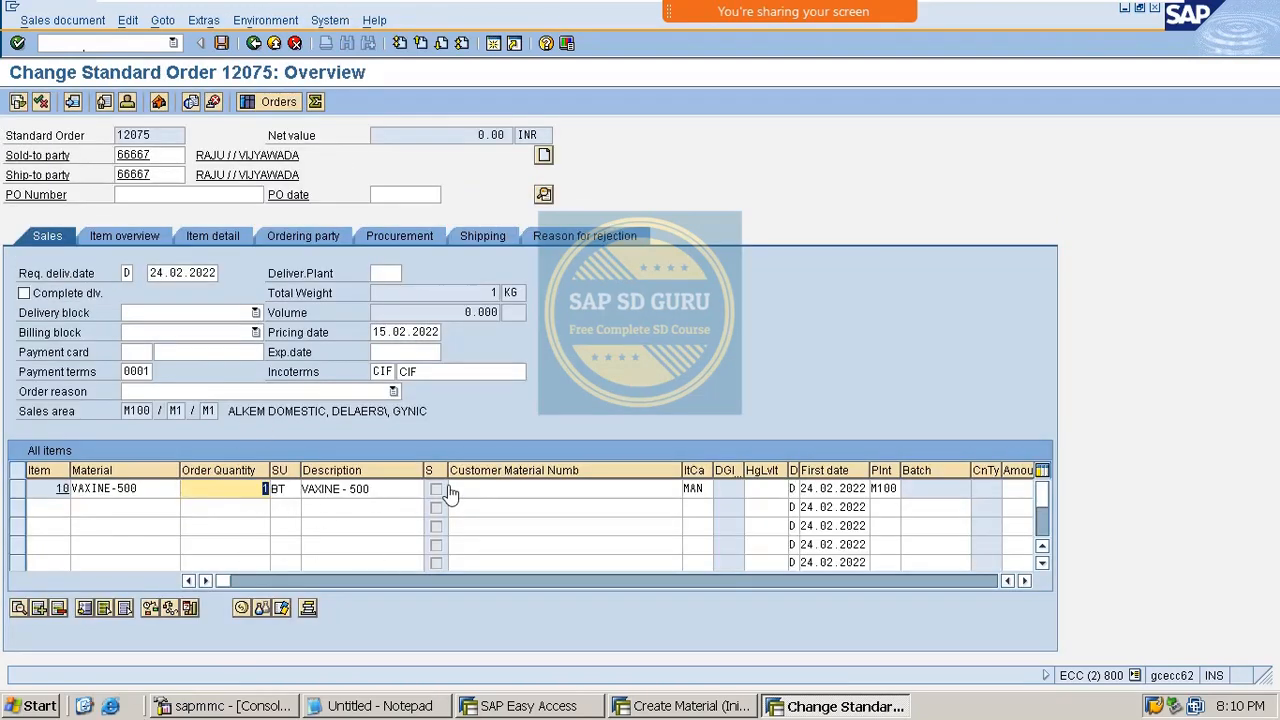
text(0)
key(Return)
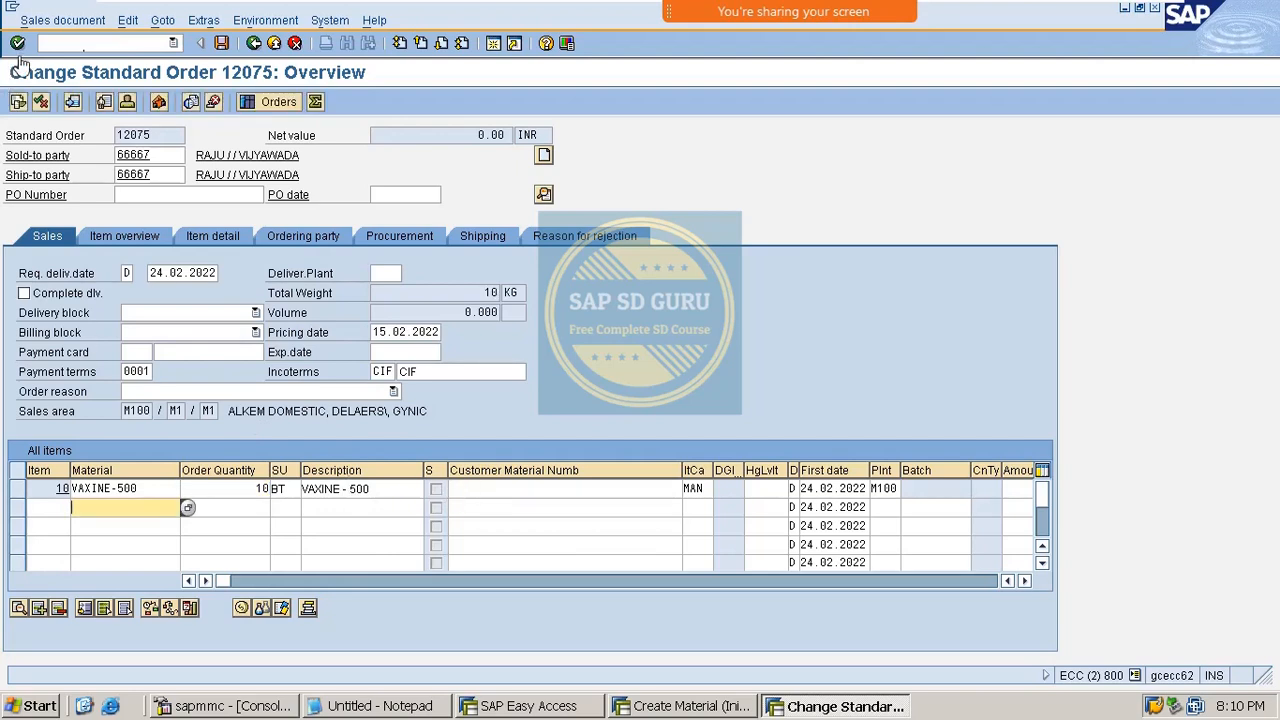
Step: Deliver the changed order with a picked quantity of 10 for VAXINE-500, and post the goods issue
click(62, 20)
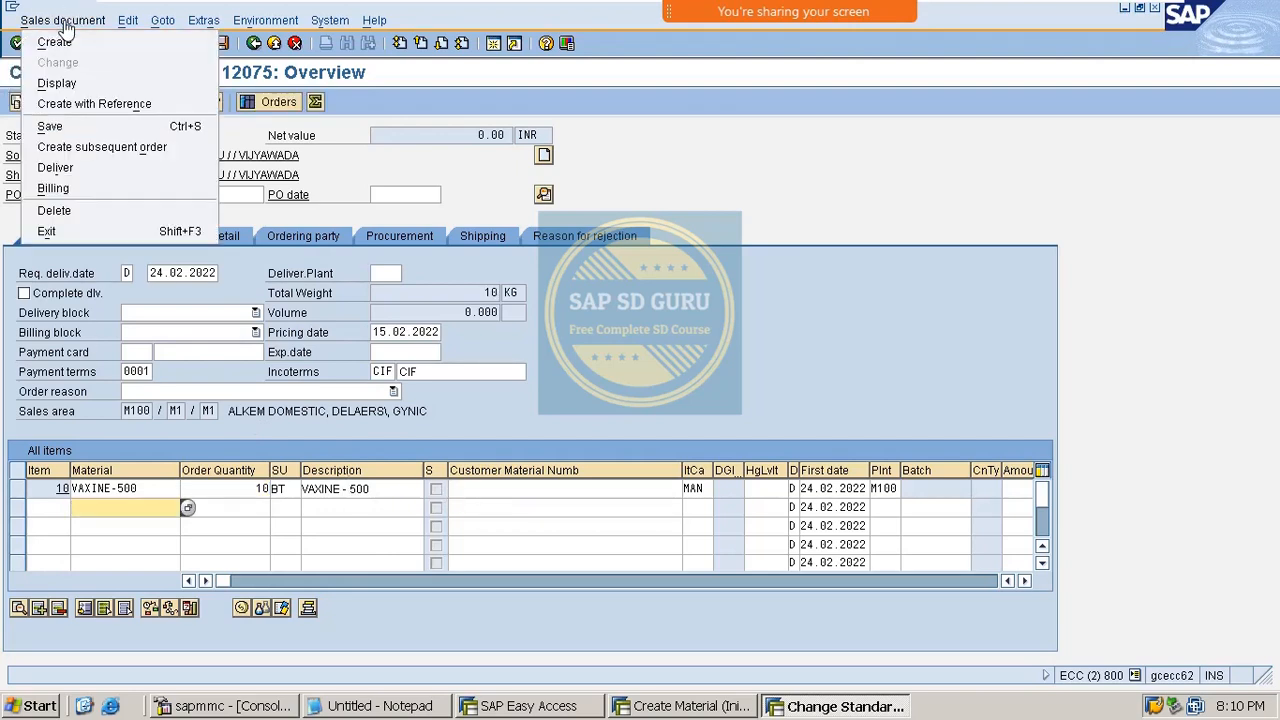
click(100, 168)
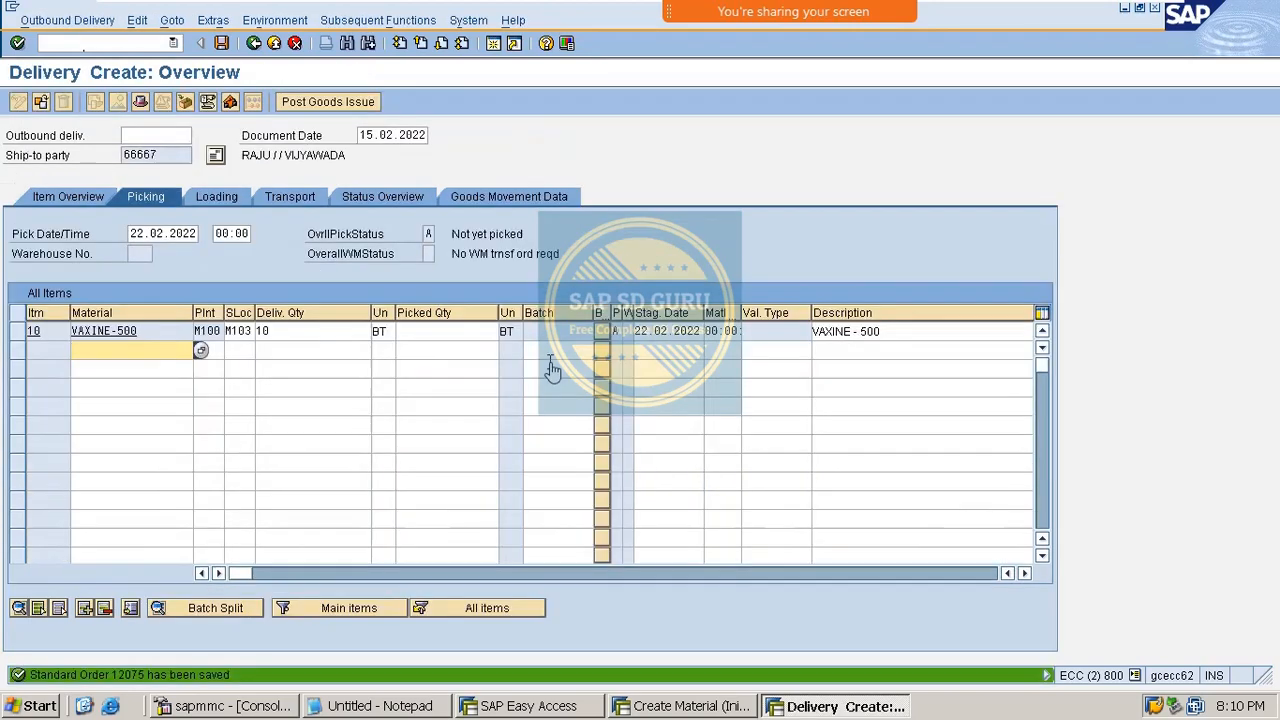
click(467, 343)
text(10)
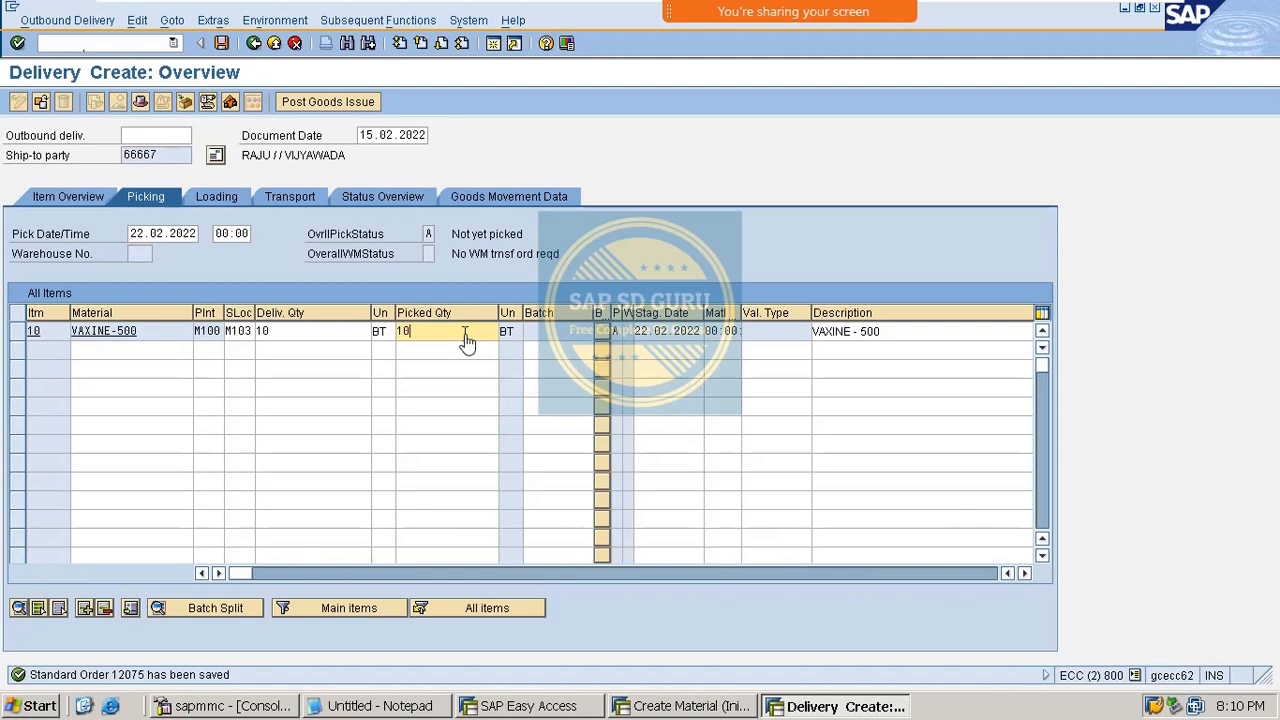
key(Return)
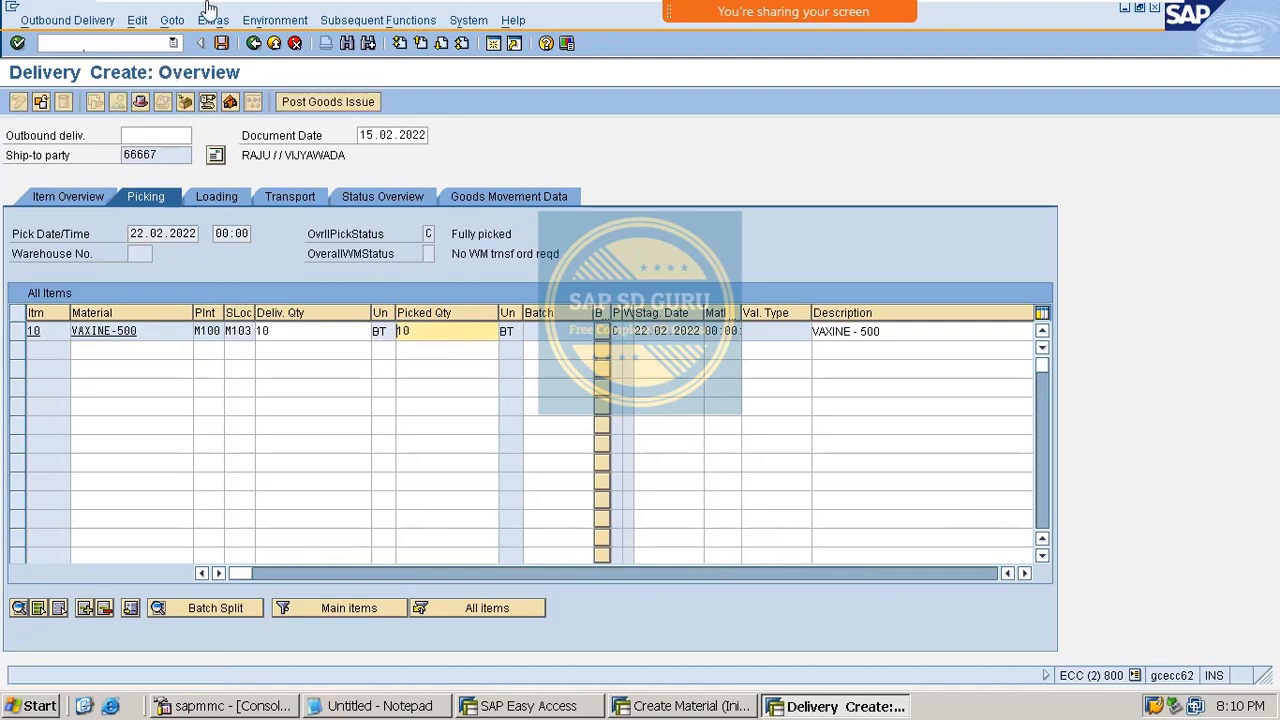
click(330, 104)
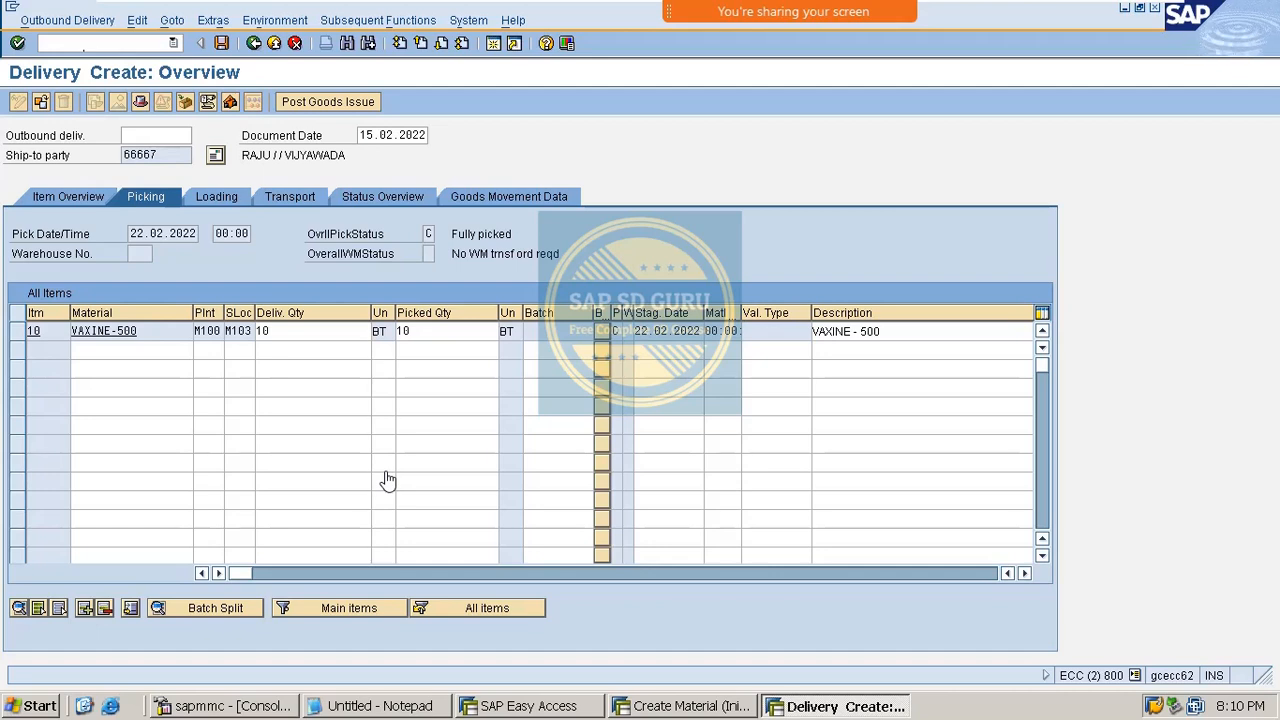
key(ctrl+s)
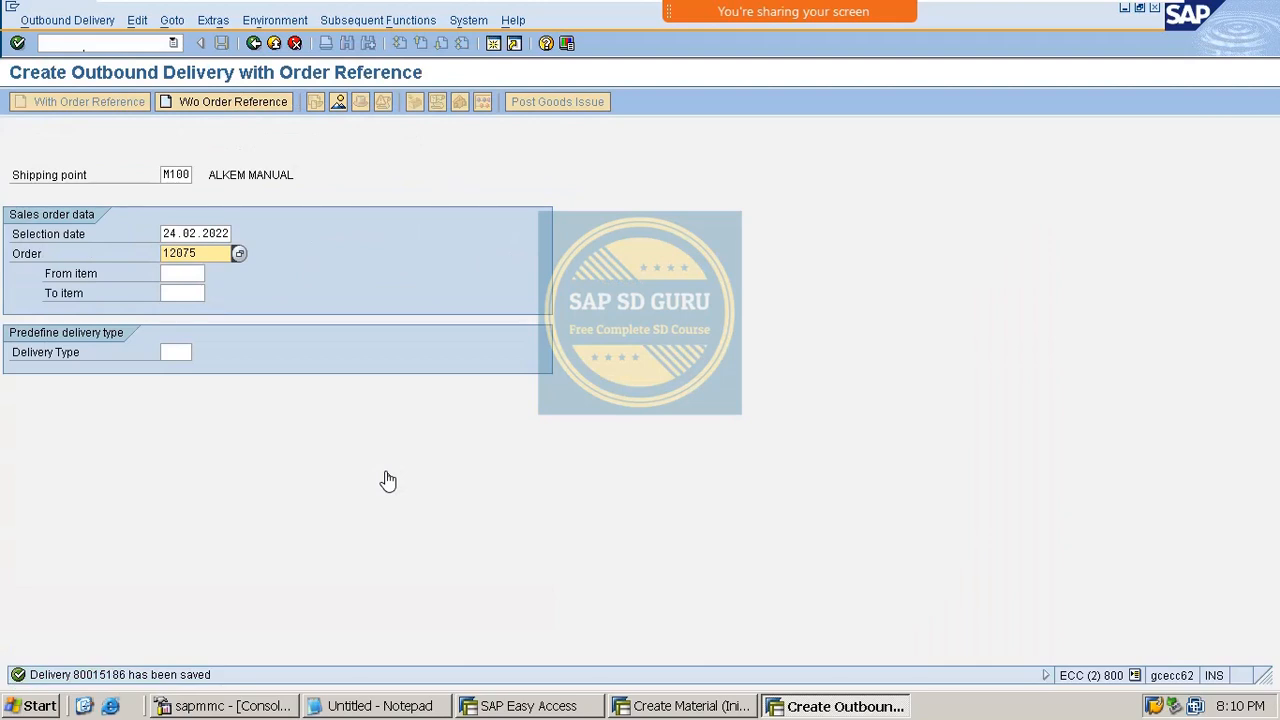
Step: Display the stock overview of VAXINE-500 in the material session and examine its unrestricted-use stock at plant M100
click(685, 706)
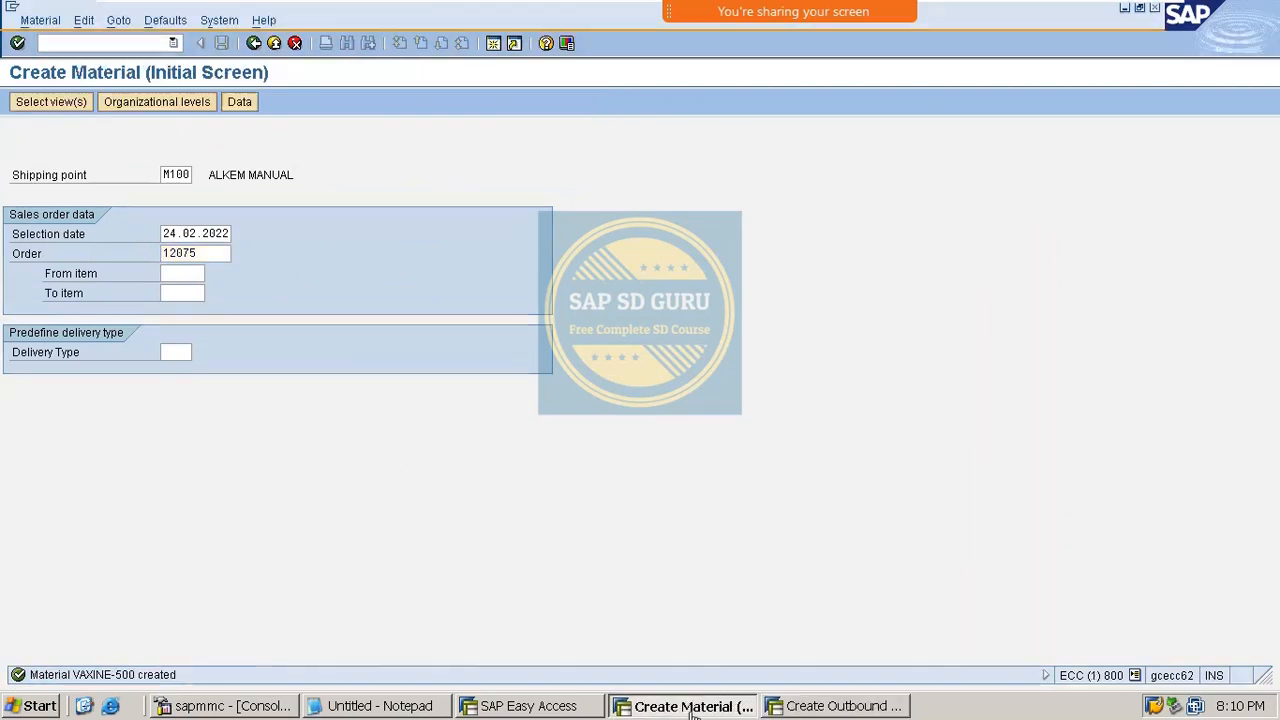
click(124, 48)
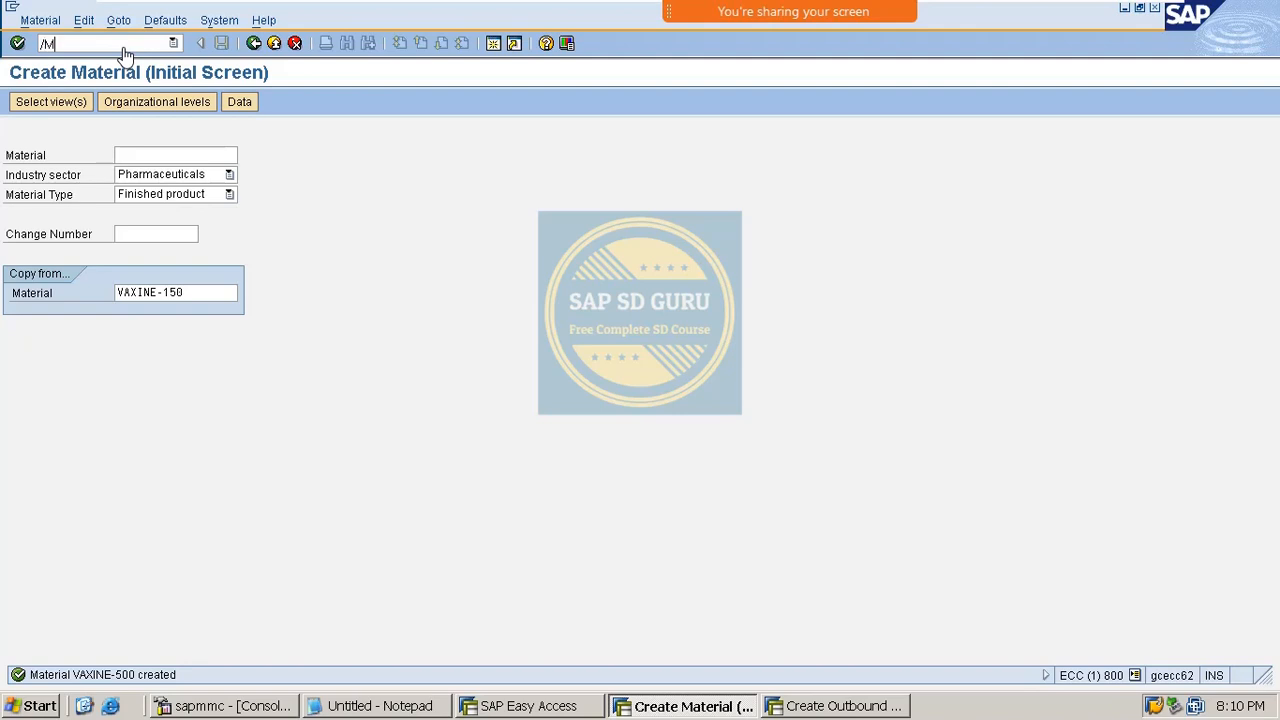
key(Return)
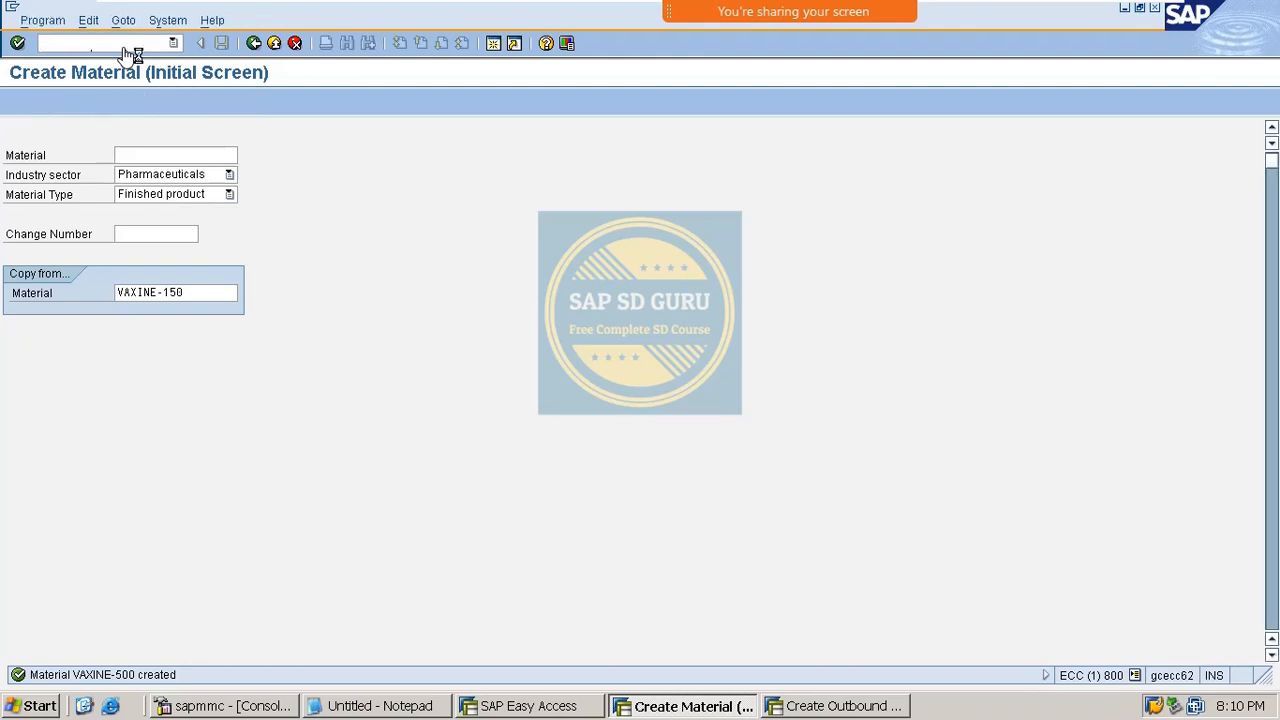
click(18, 101)
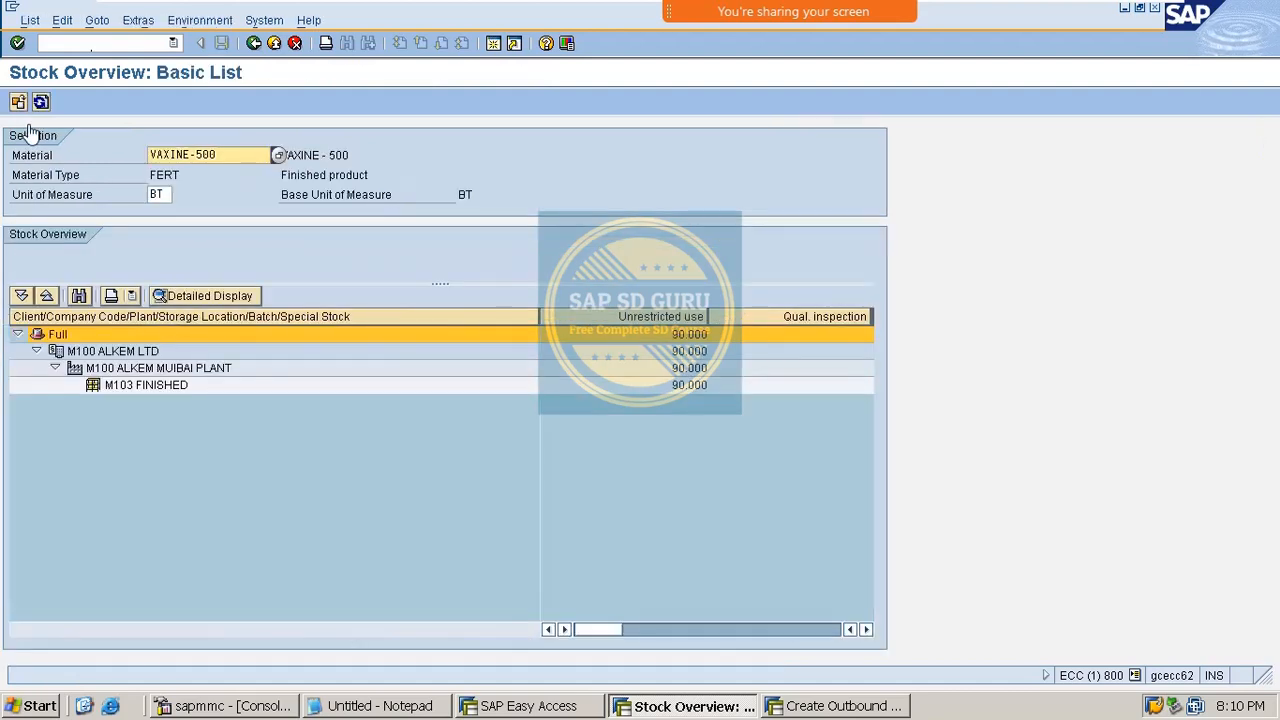
drag(617, 640, 560, 609)
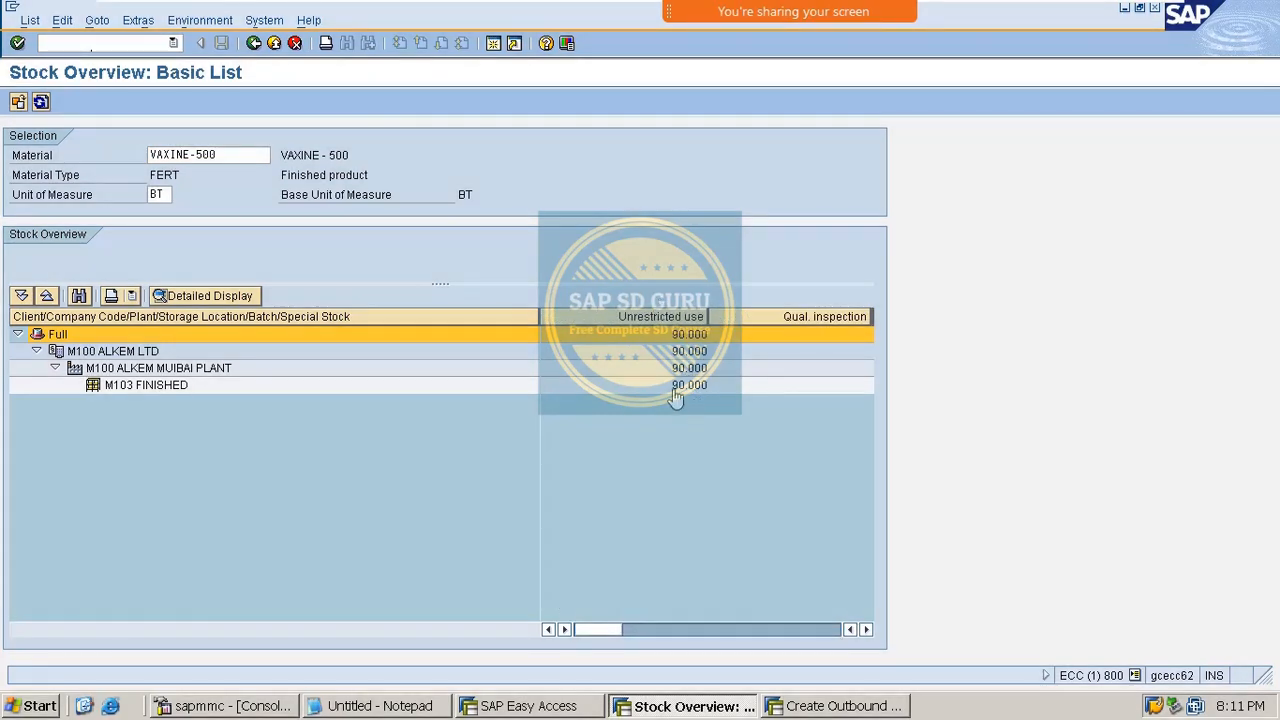
Step: Return to the delivery session and create the billing document for the saved delivery with transaction VF01
click(835, 706)
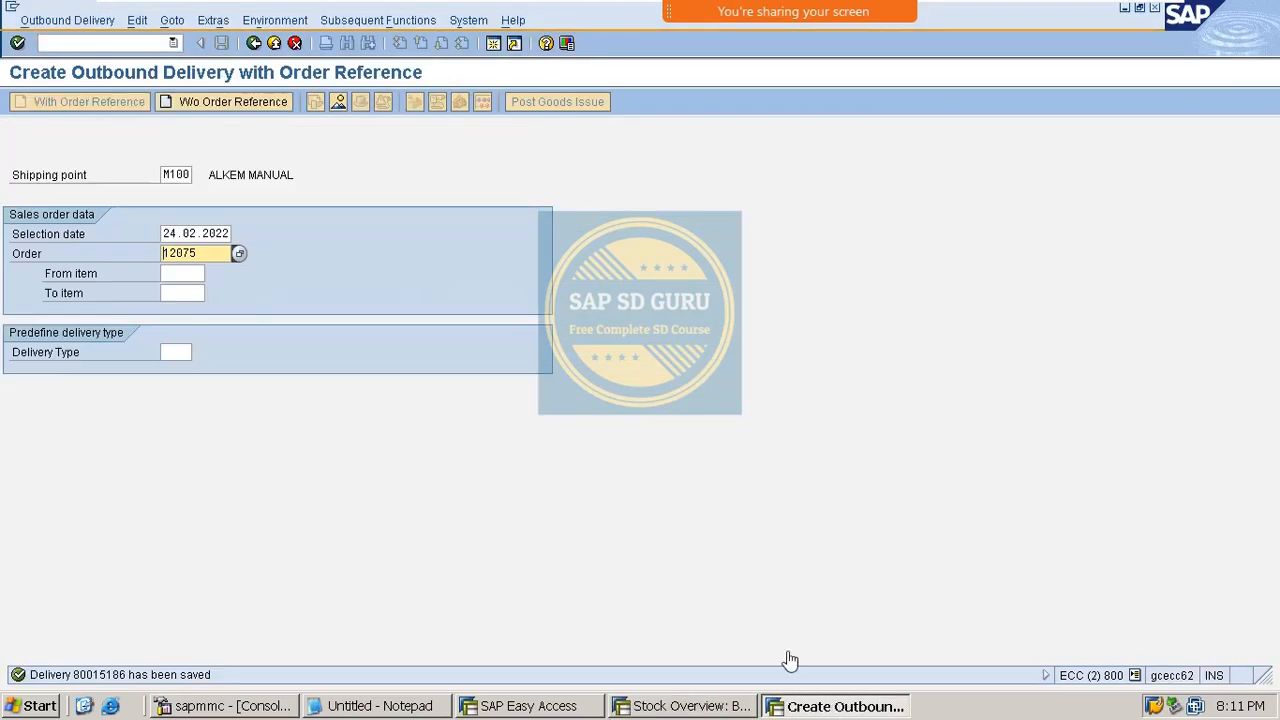
click(87, 44)
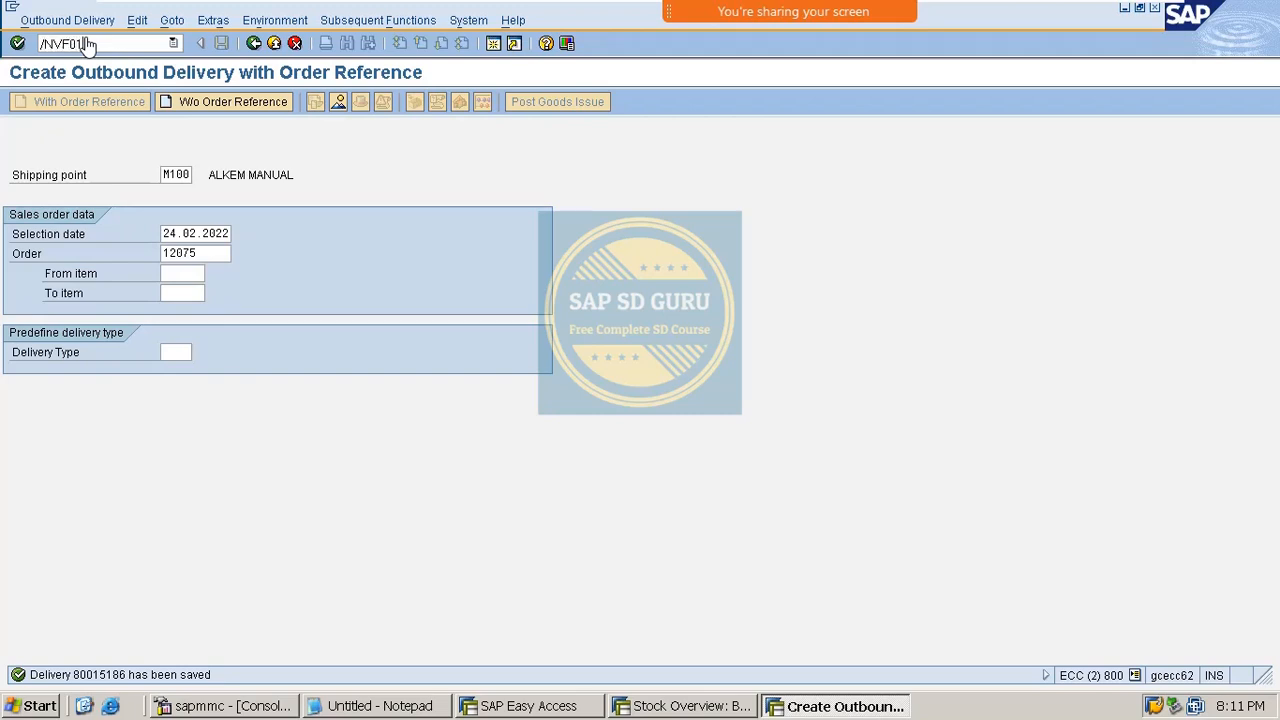
key(Return)
key(Return)
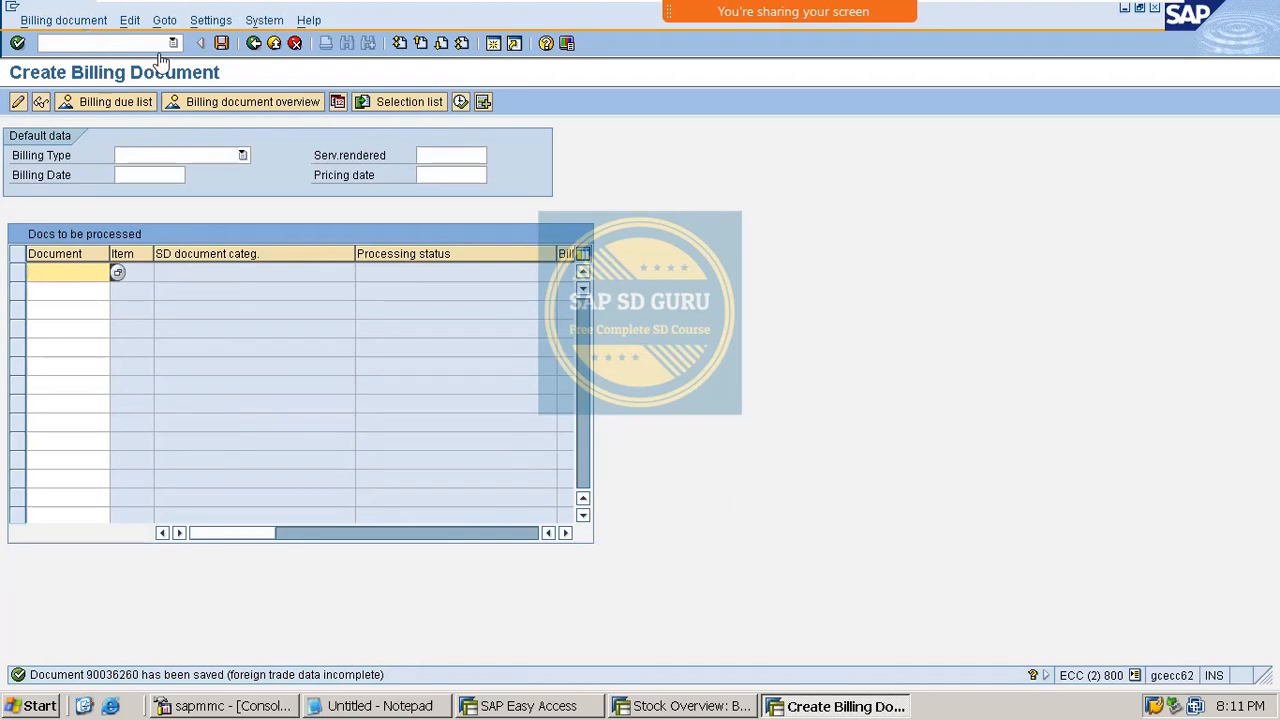
Step: Call up the saved billing document in transaction VF02 and copy its document number
click(97, 45)
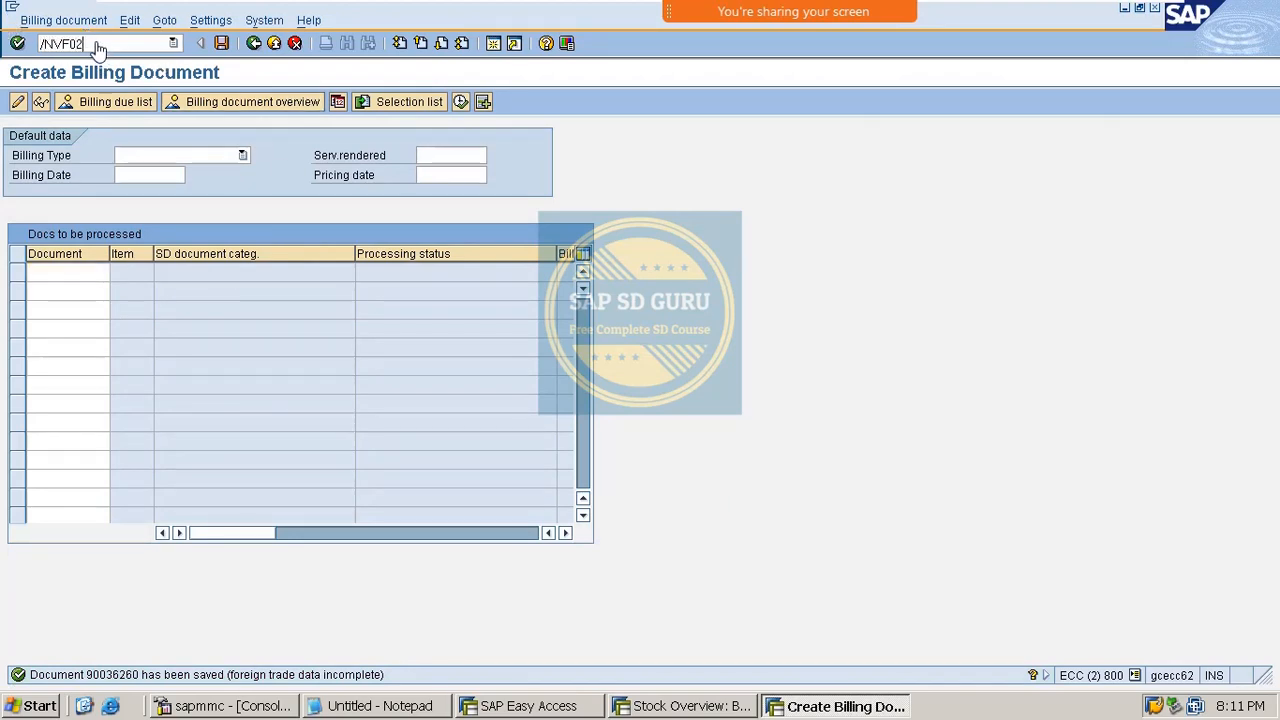
key(Return)
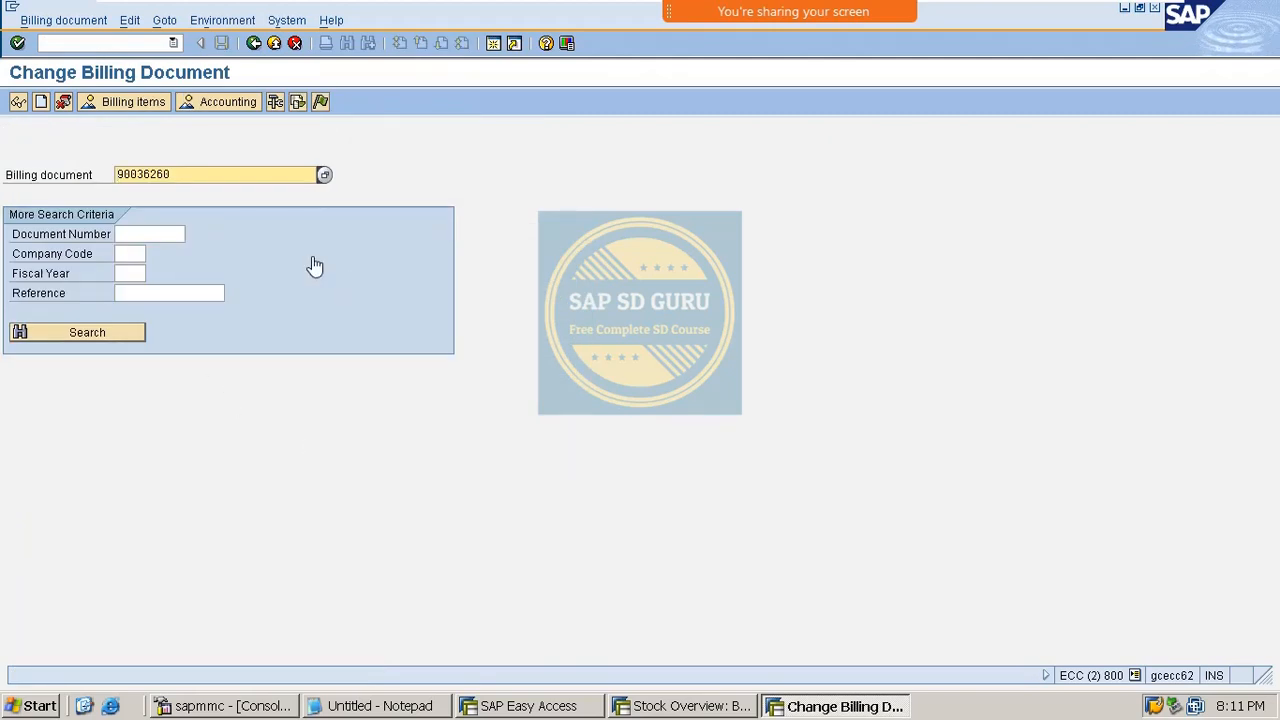
drag(210, 175, 4, 129)
key(ctrl+c)
key(Return)
Step: Start a new sales order in sales area M100 / M1 / M1 and try to use order type RE
click(108, 45)
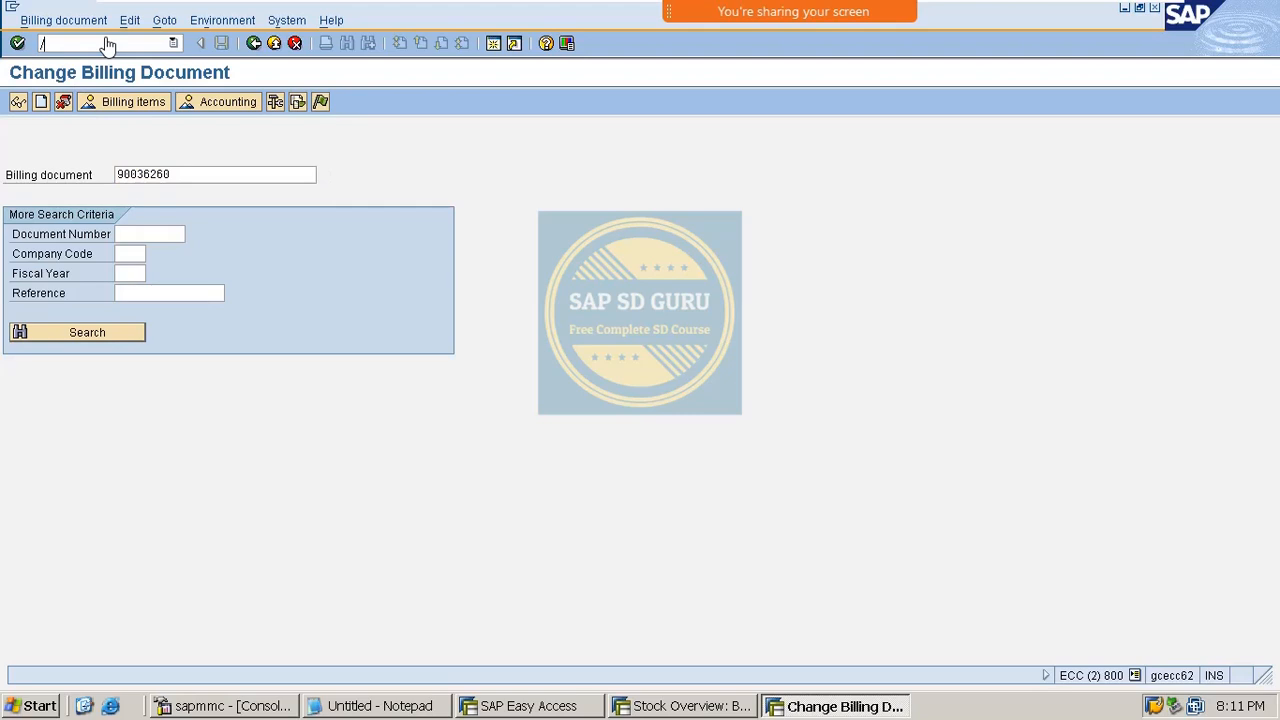
key(Return)
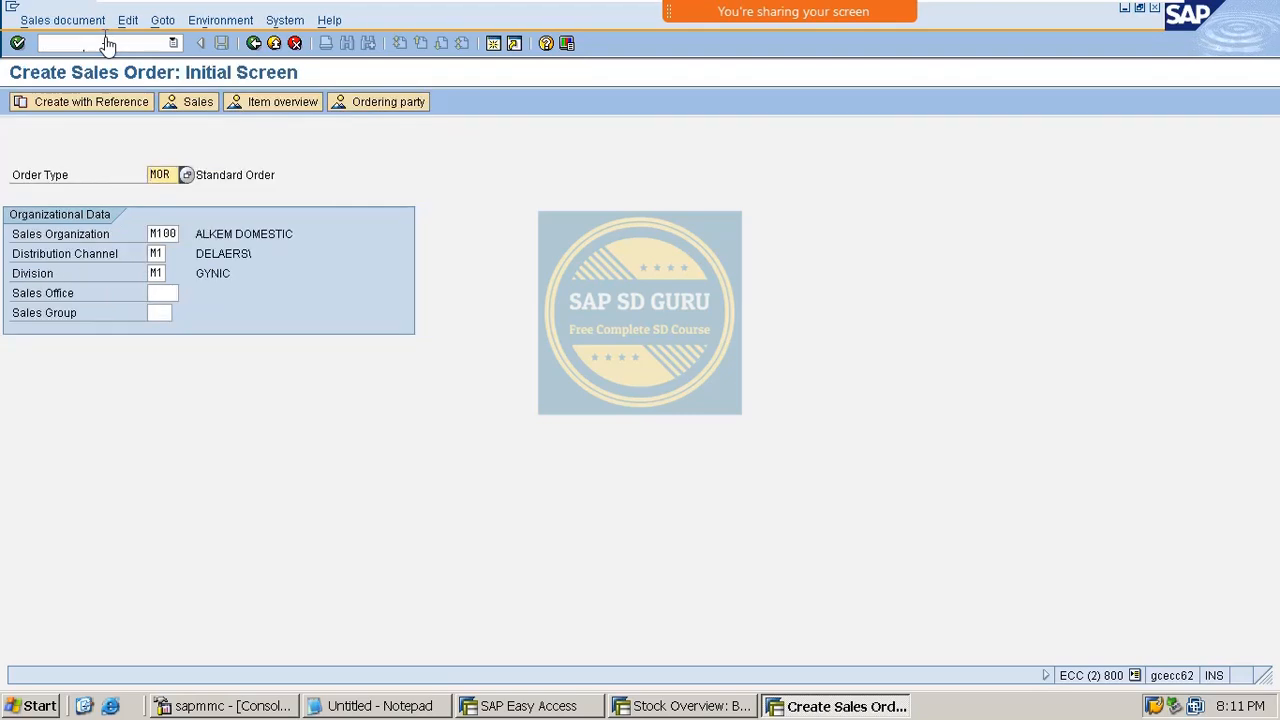
key(Return)
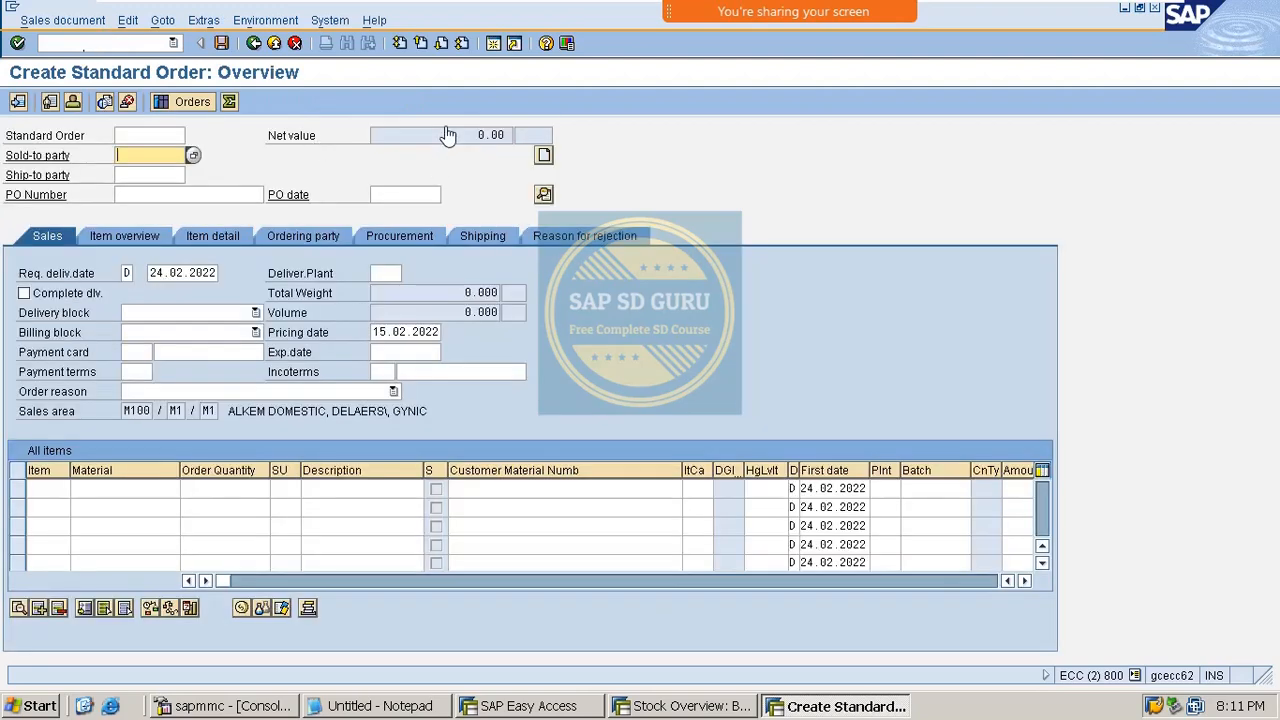
click(254, 43)
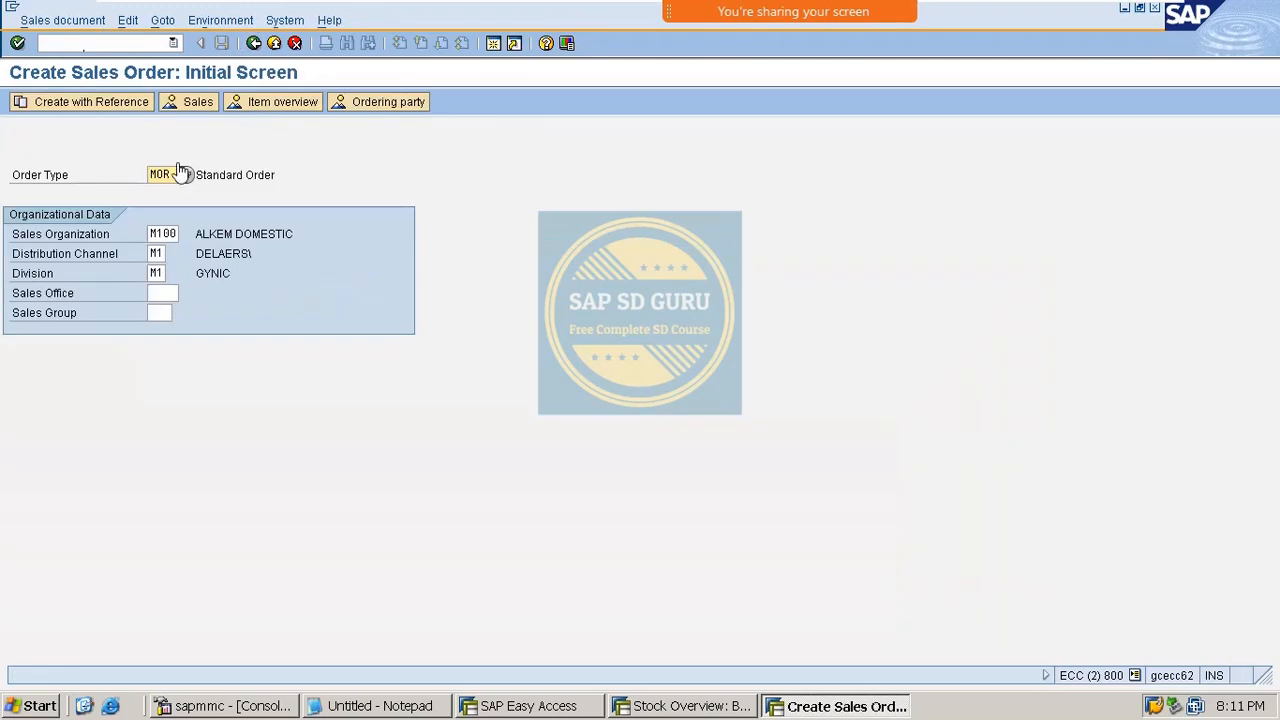
drag(176, 175, 4, 149)
key(Return)
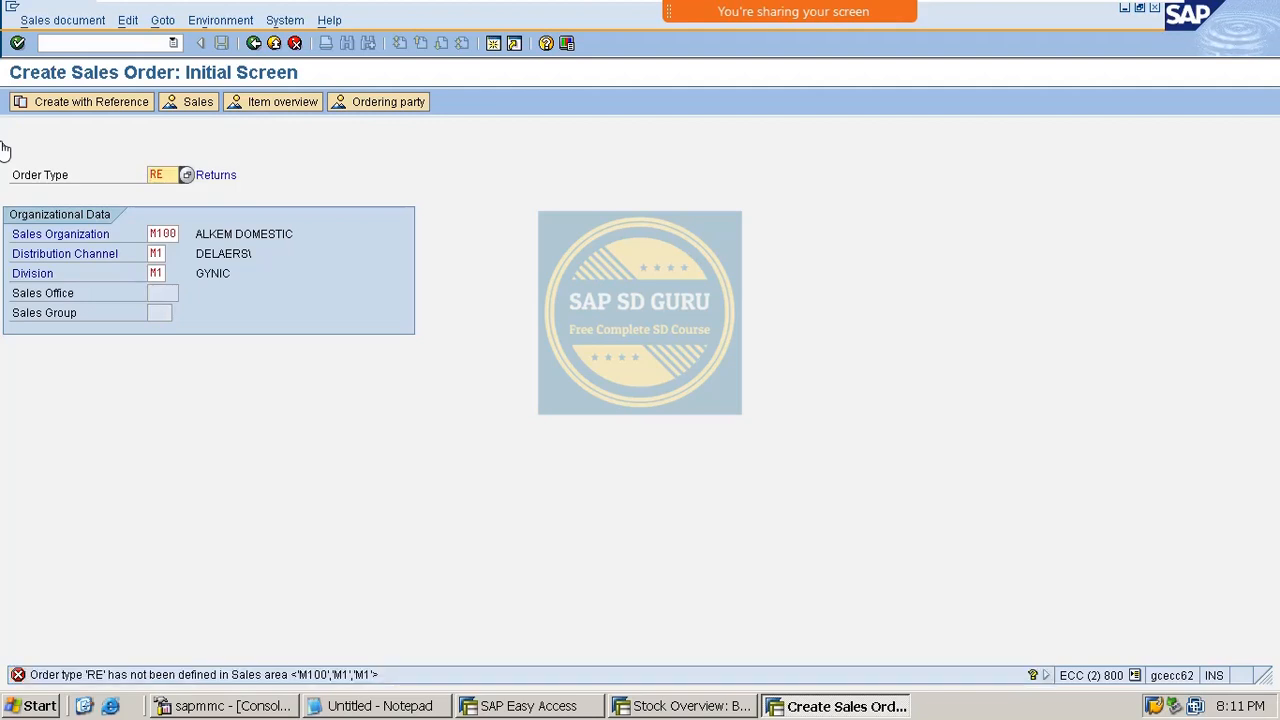
Step: Open the settings for allowed order types per sales organization in a new session with transaction OVAZ
click(72, 43)
text(/OOVA)
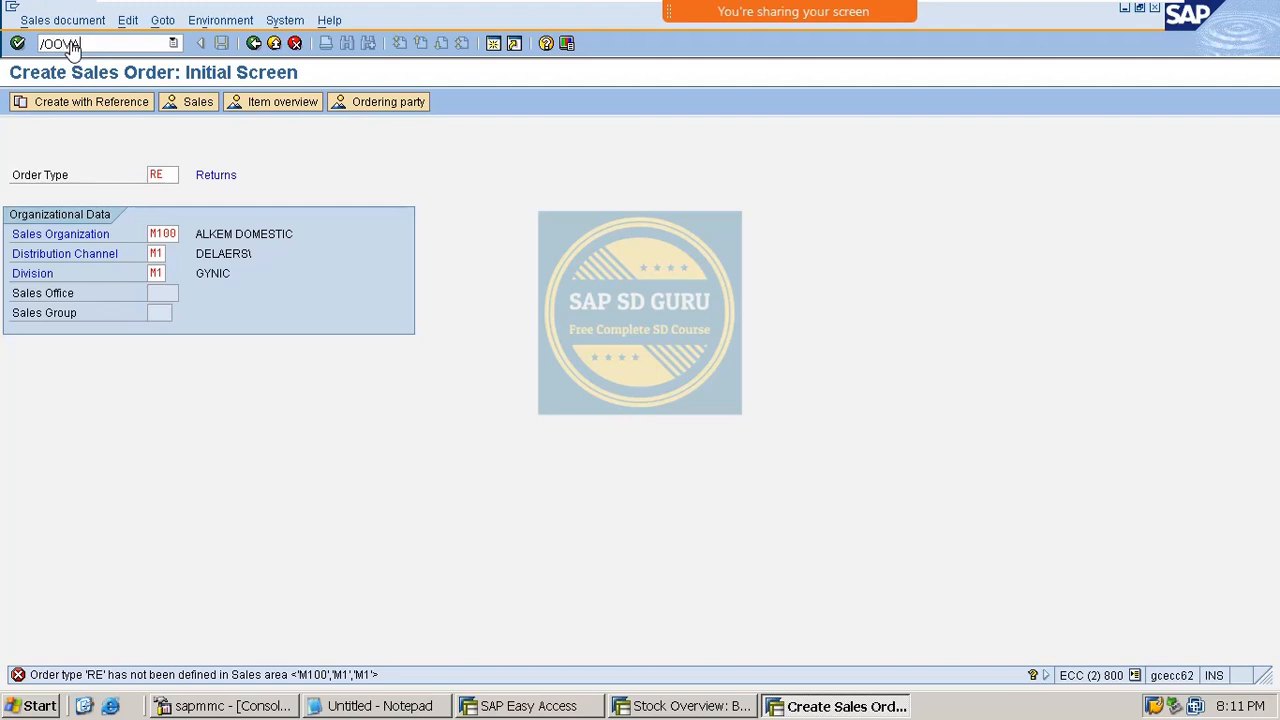
text(Z)
key(Return)
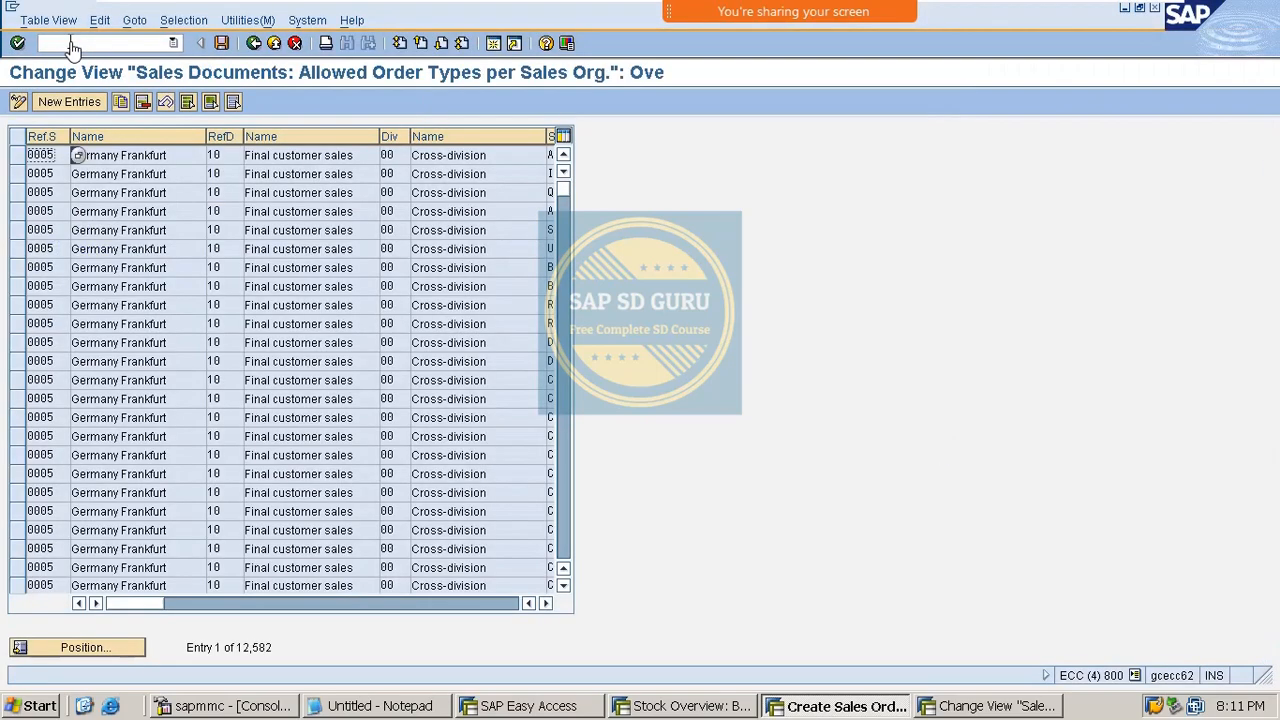
Step: Add an allowed order type entry RE for sales area M100 / M1 / M1 and save it in customizing request ECCK900002
click(70, 104)
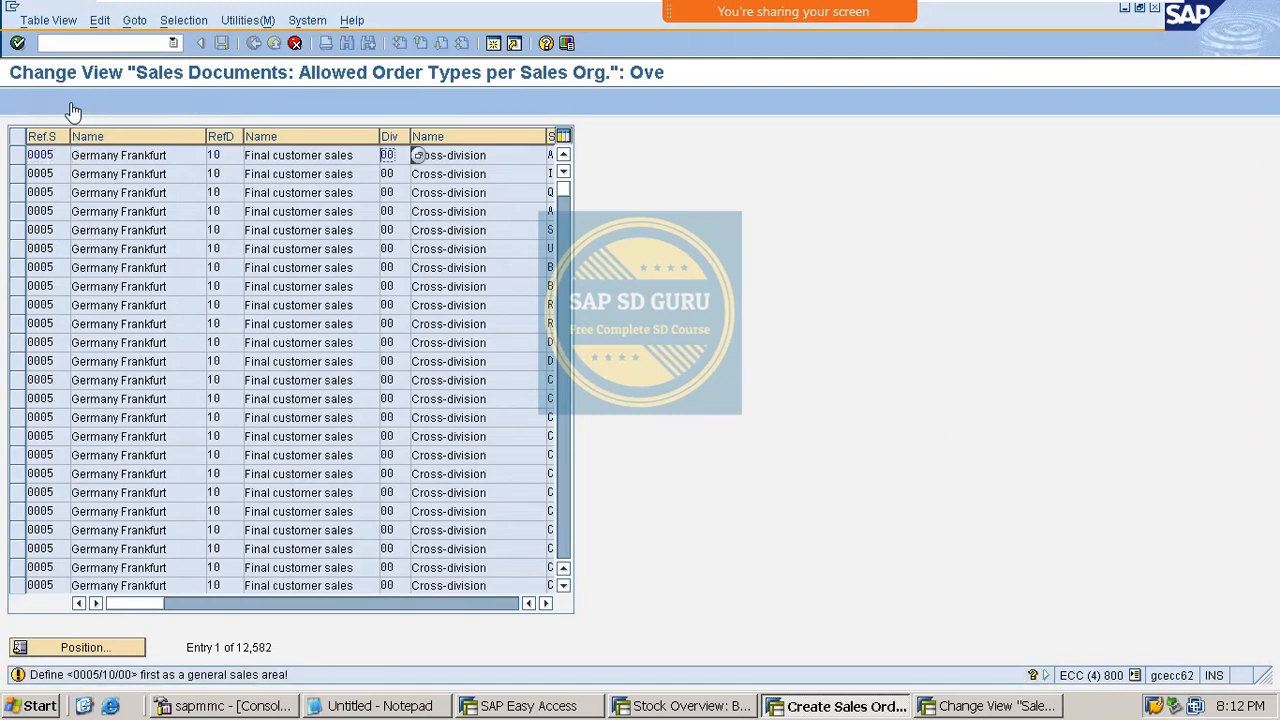
text(M)
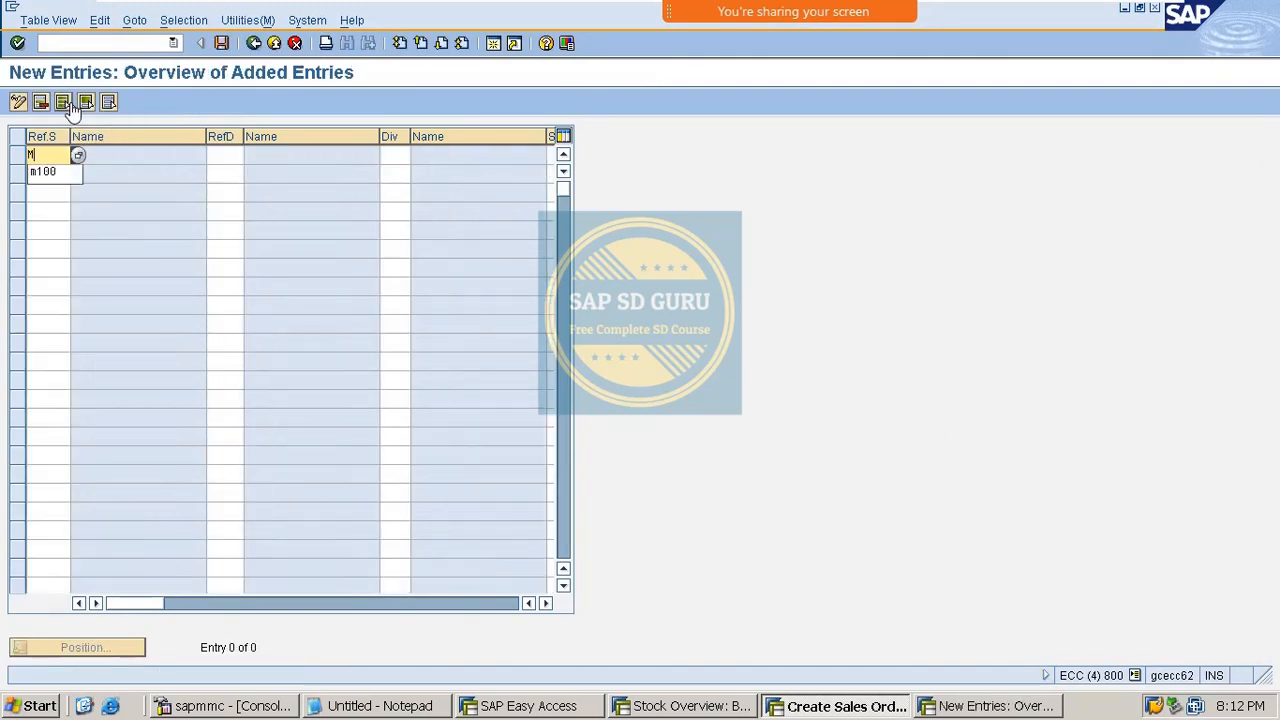
text(100)
key(Tab)
text(M1)
key(Tab)
text(M1)
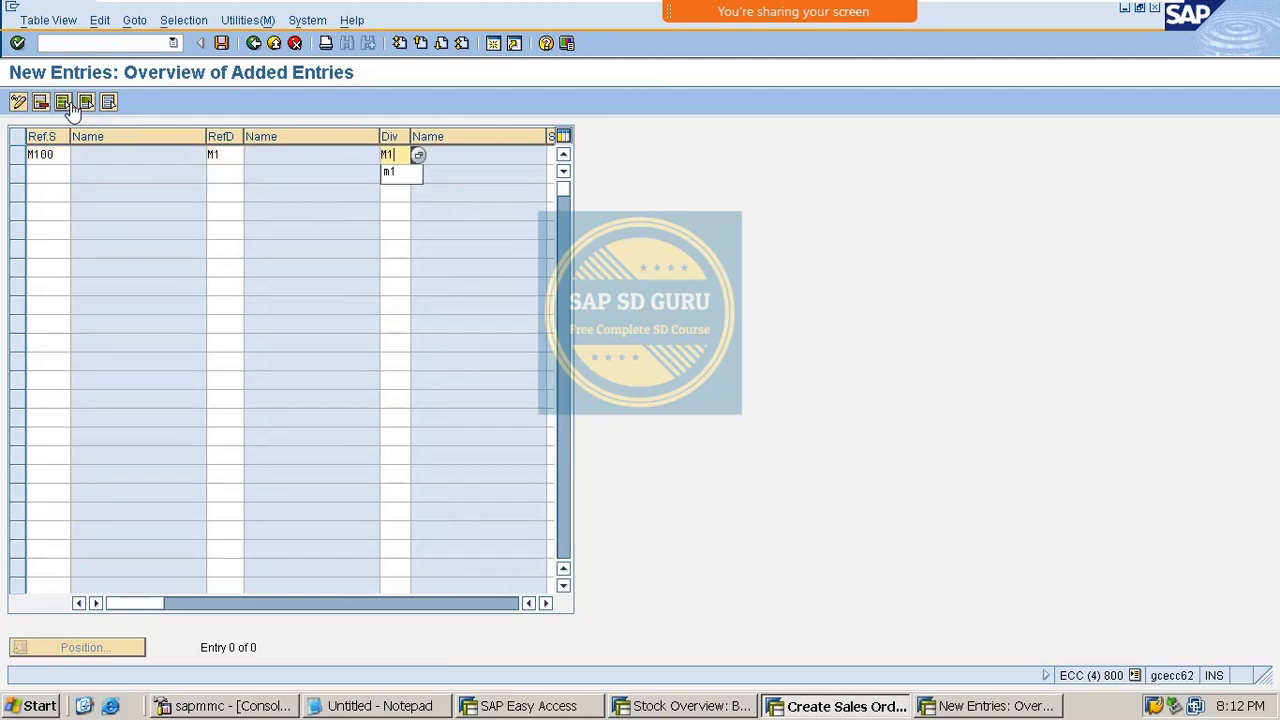
key(Tab)
text(RE)
key(Return)
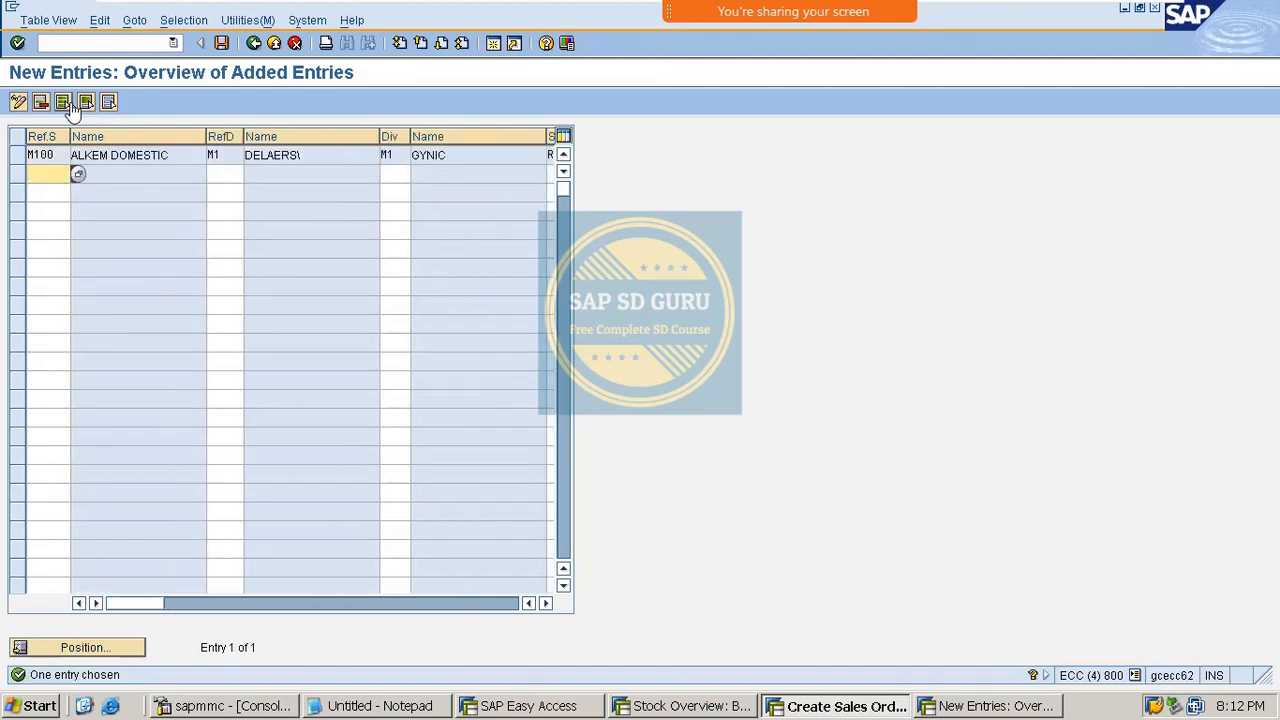
key(ctrl+s)
key(Return)
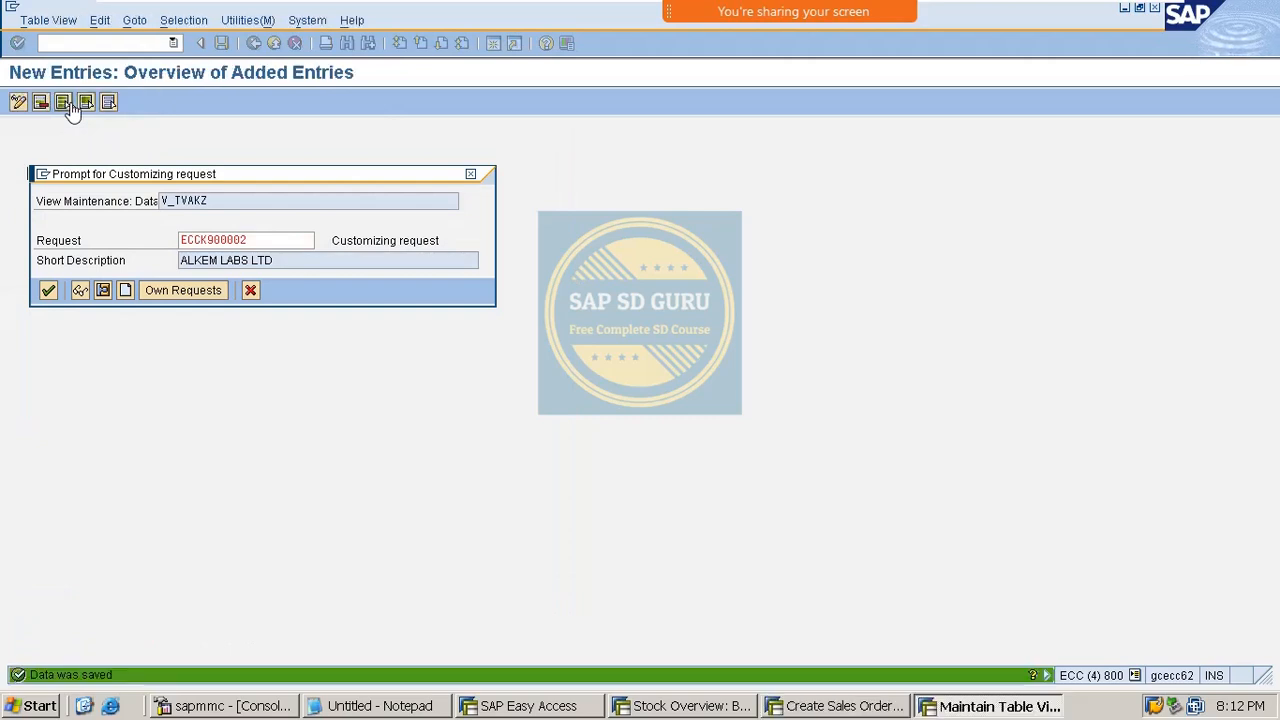
key(F3)
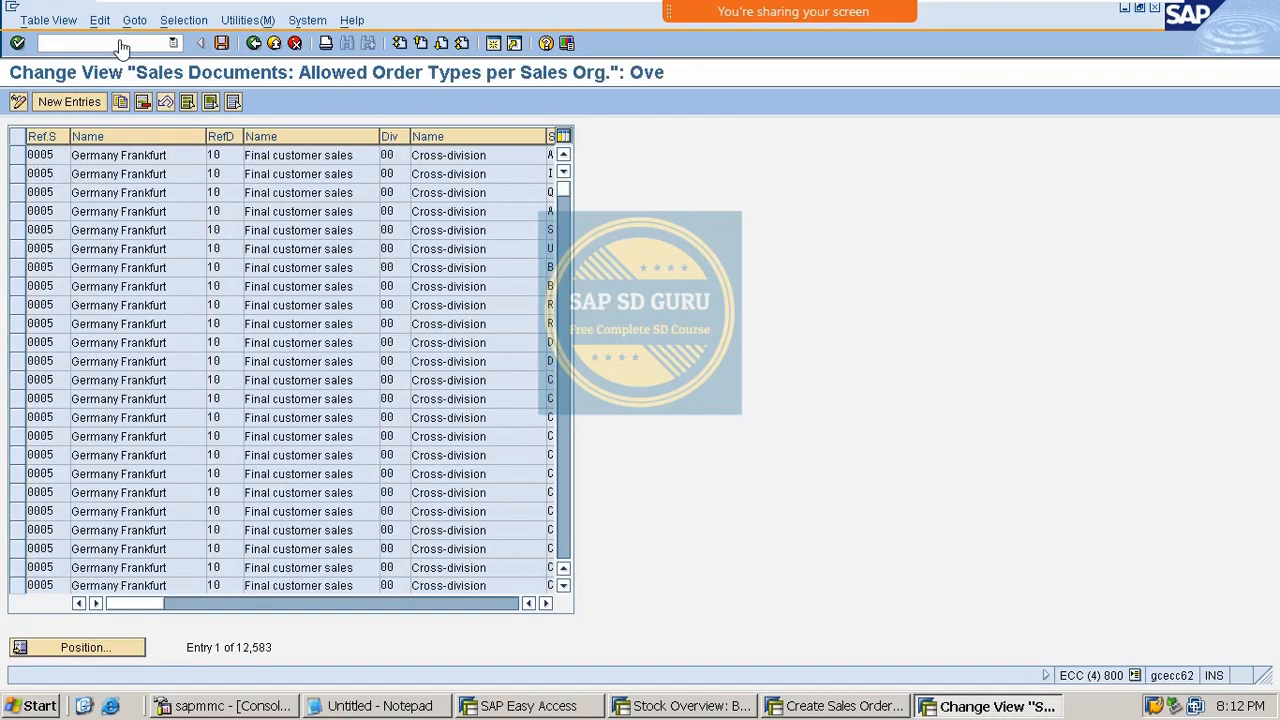
key(F3)
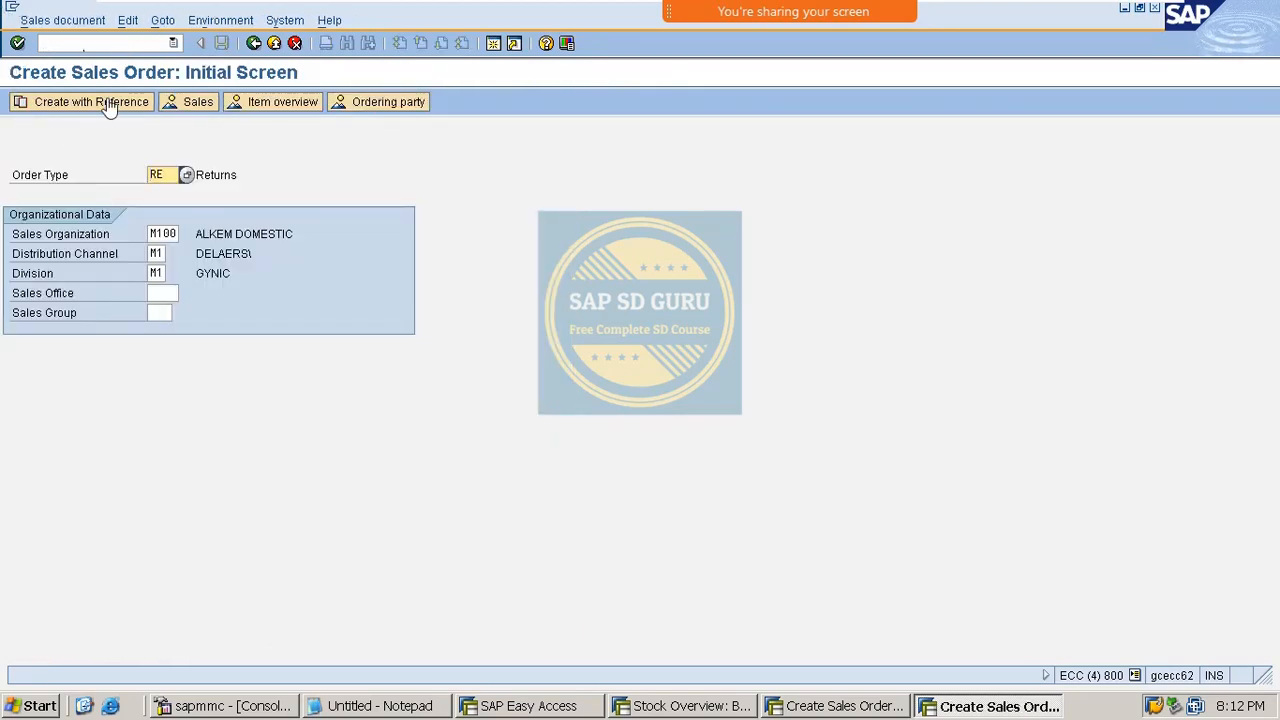
Step: Try to create the RE returns order with reference to the copied billing document number
click(110, 103)
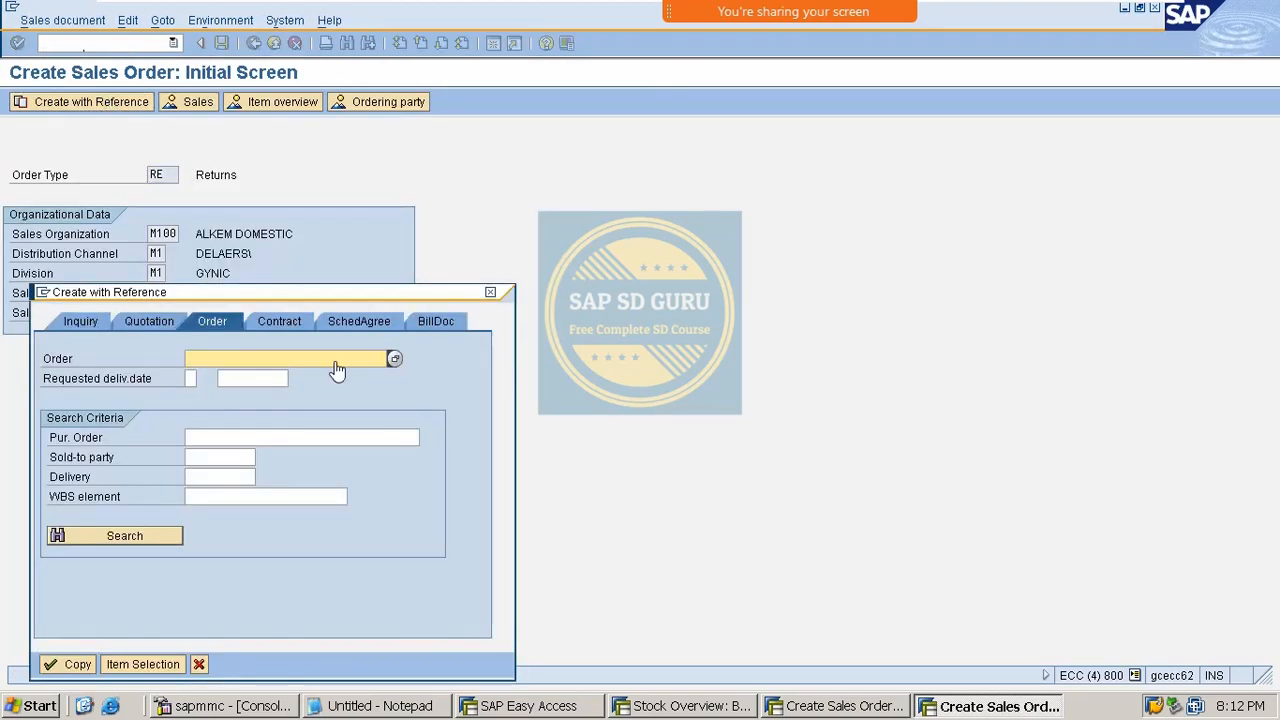
click(430, 321)
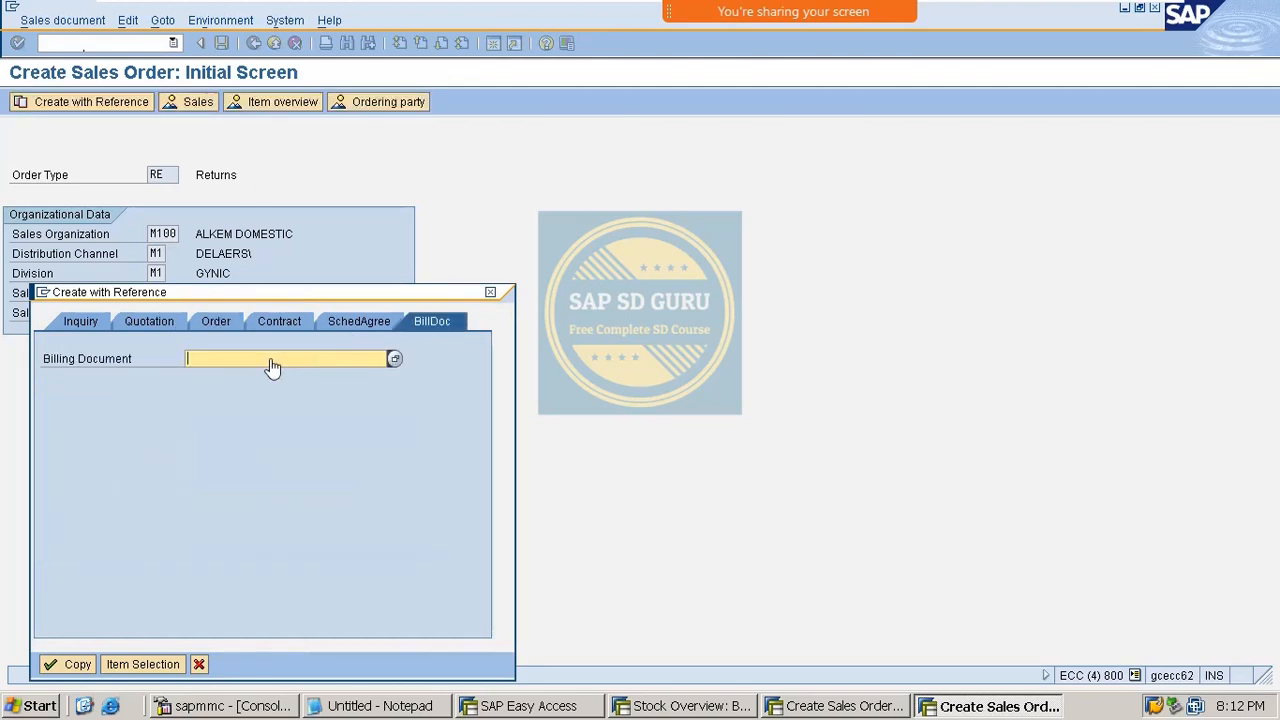
key(ctrl+v)
click(76, 665)
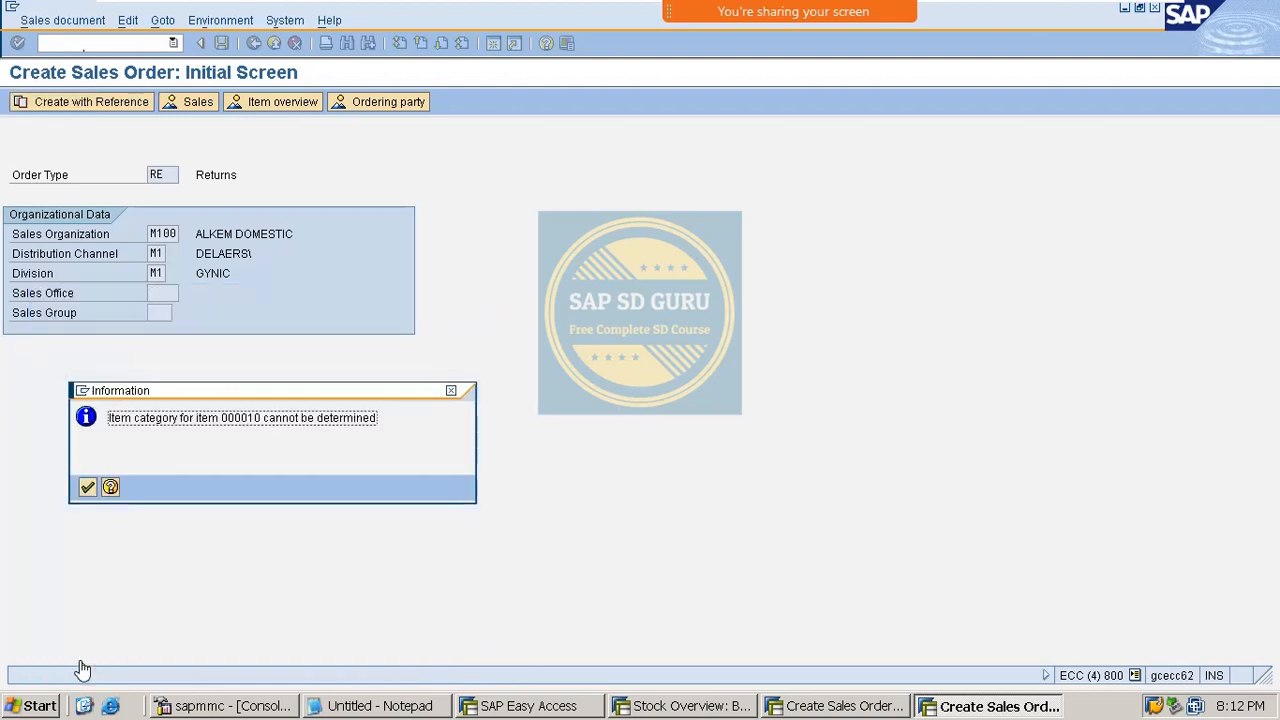
click(88, 488)
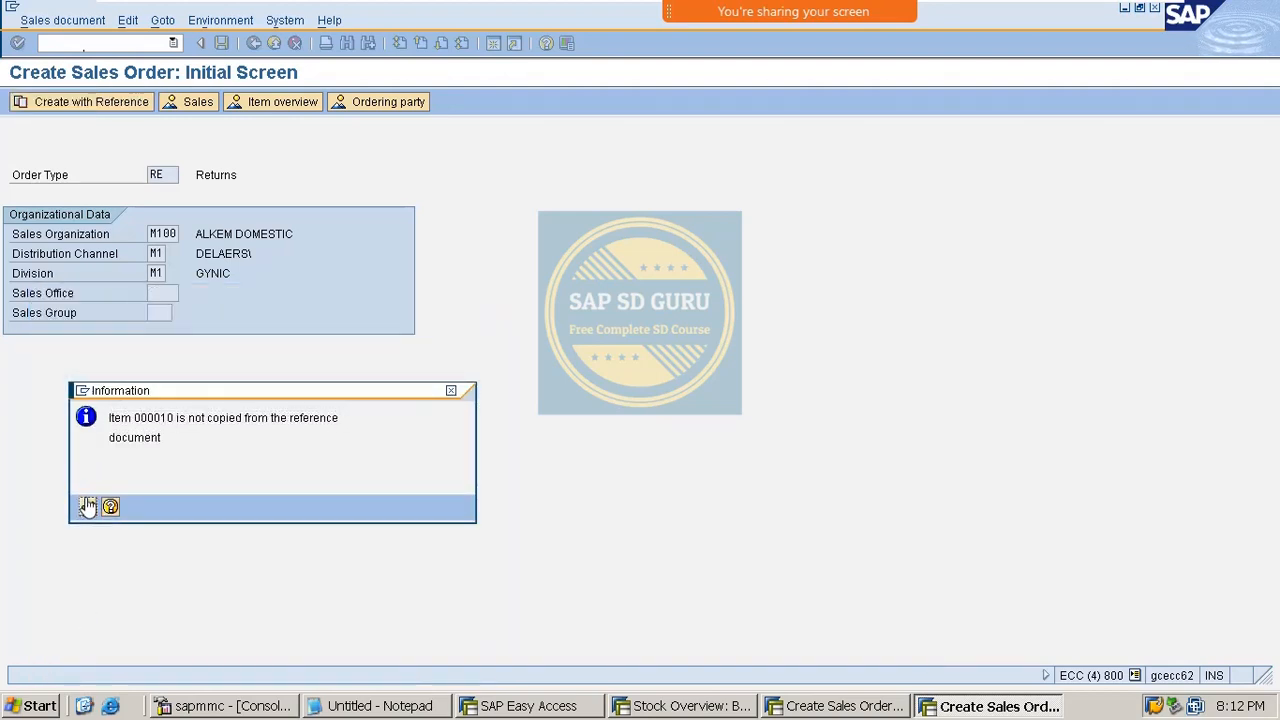
click(88, 508)
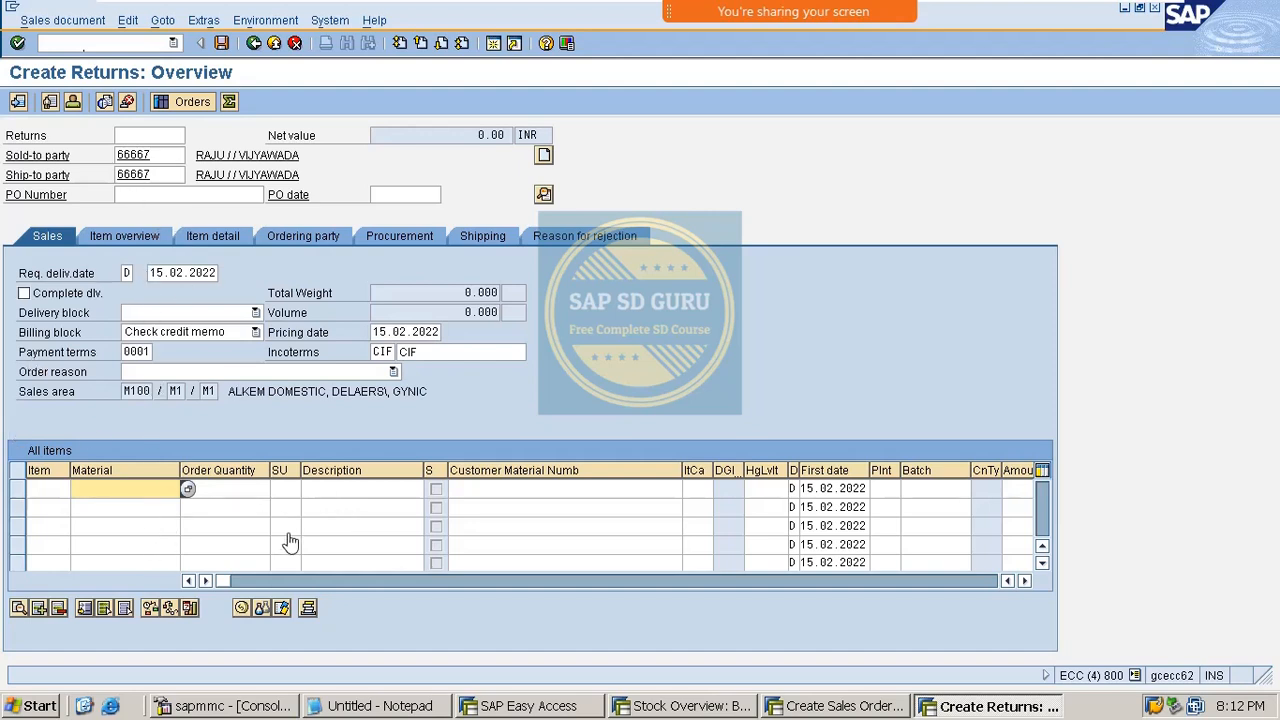
Step: Abandon the returns order and open material VAXINE-500 for changing at plant M100, storage location M103, sales organization M100 and distribution channel M1
click(121, 45)
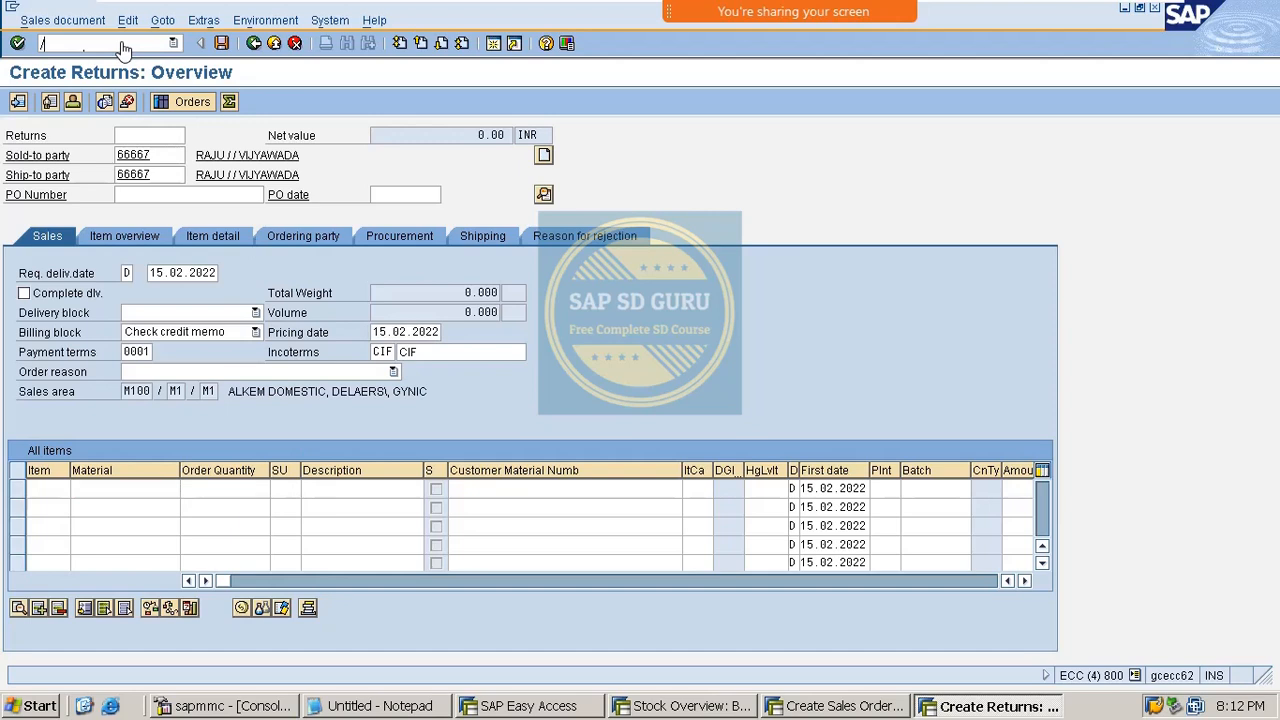
text(/n)
key(Return)
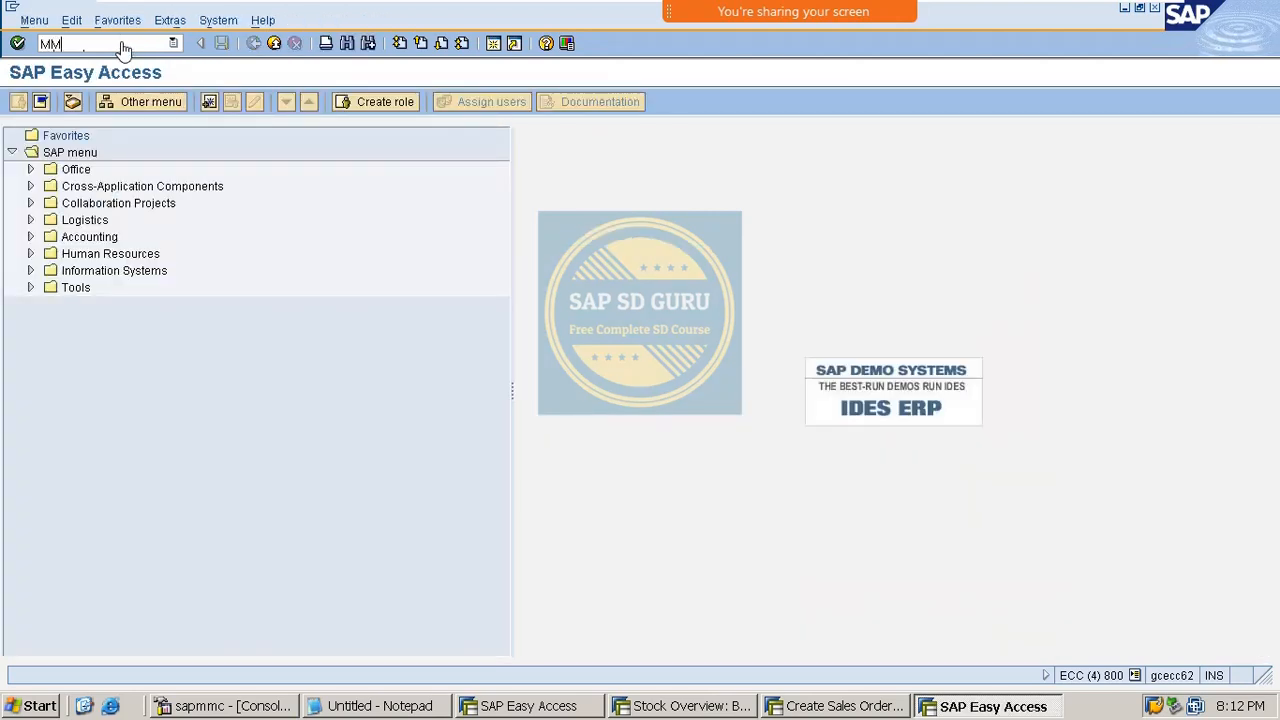
key(Return)
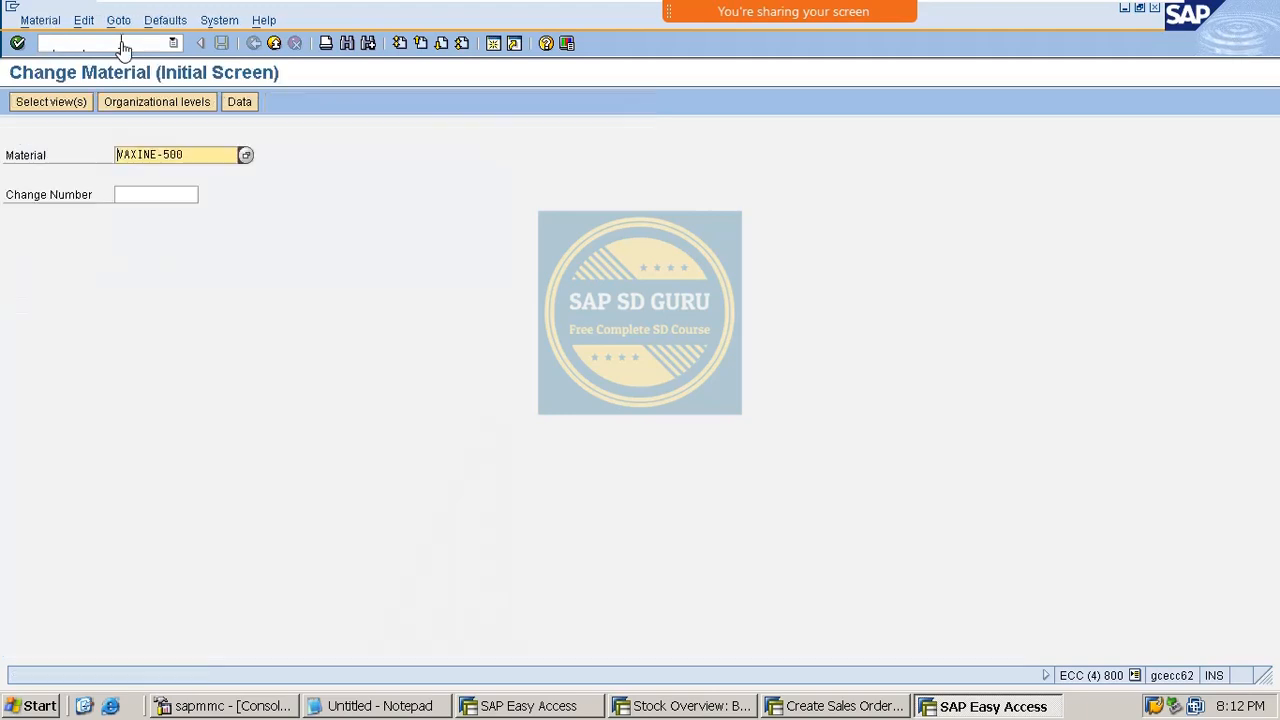
key(Return)
key(Return)
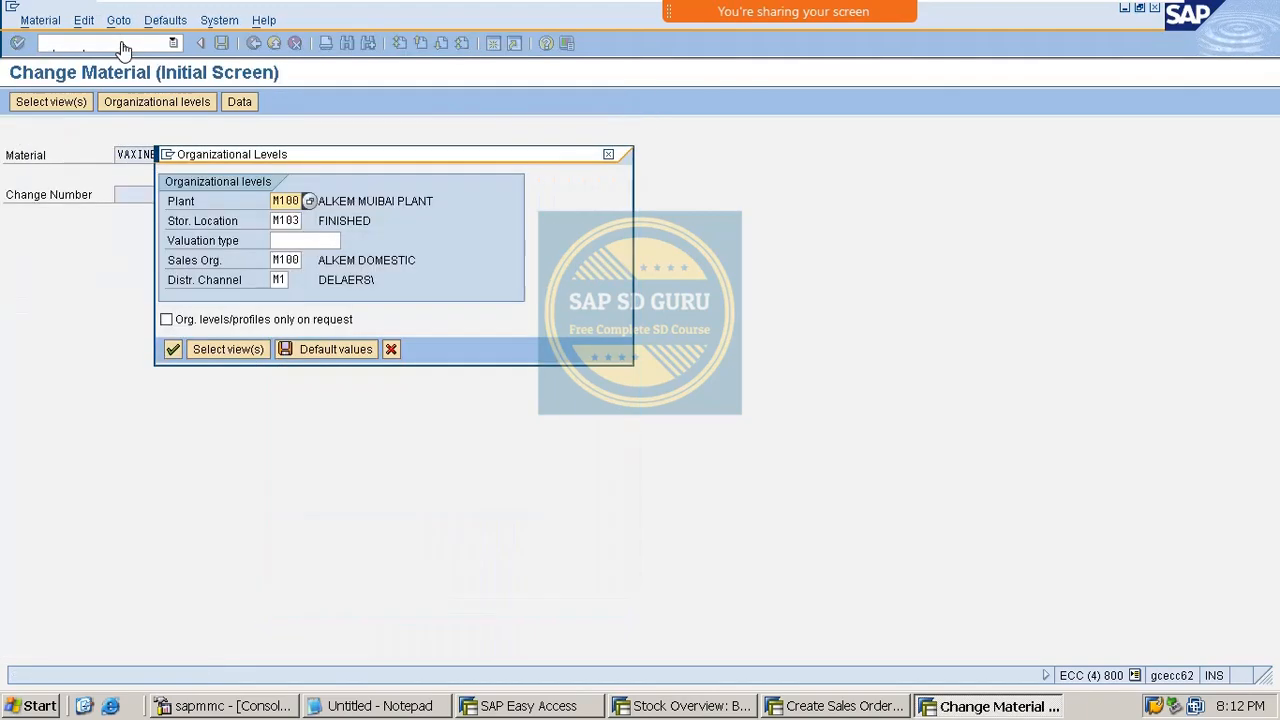
key(Return)
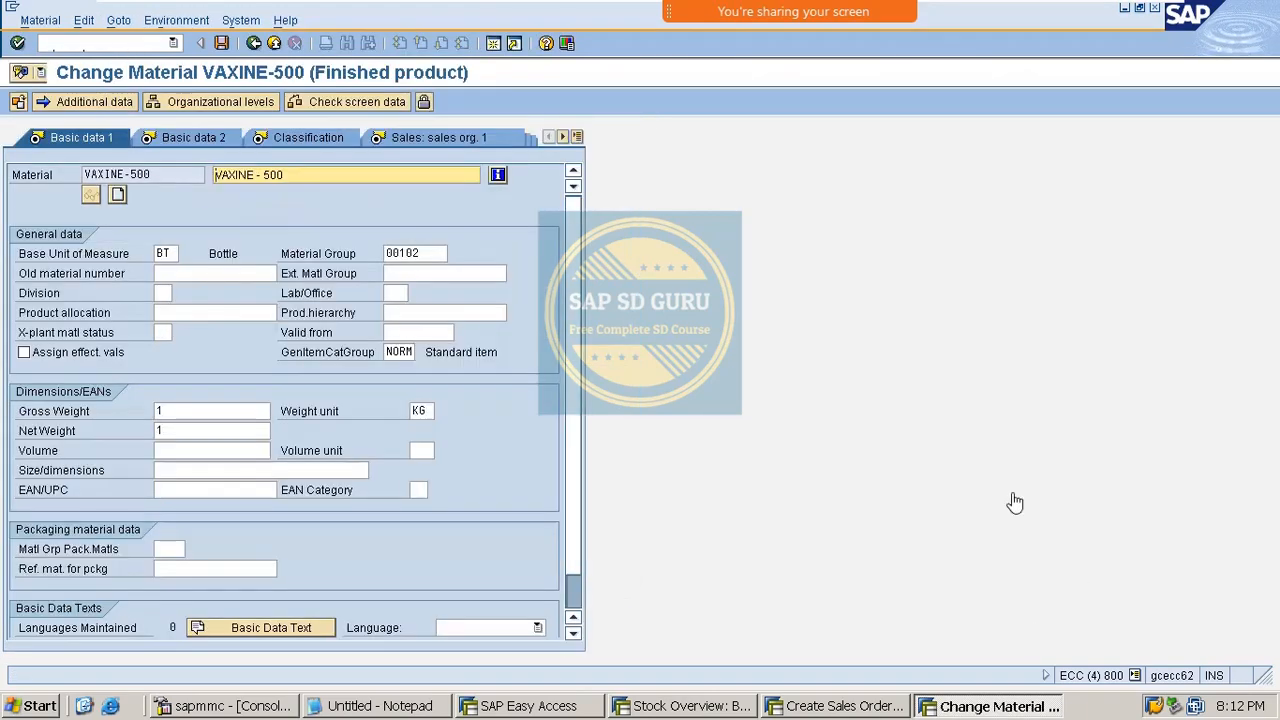
Step: Set the item category group of VAXINE-500 to NORM in the sales org. 2 data and save the material
click(484, 142)
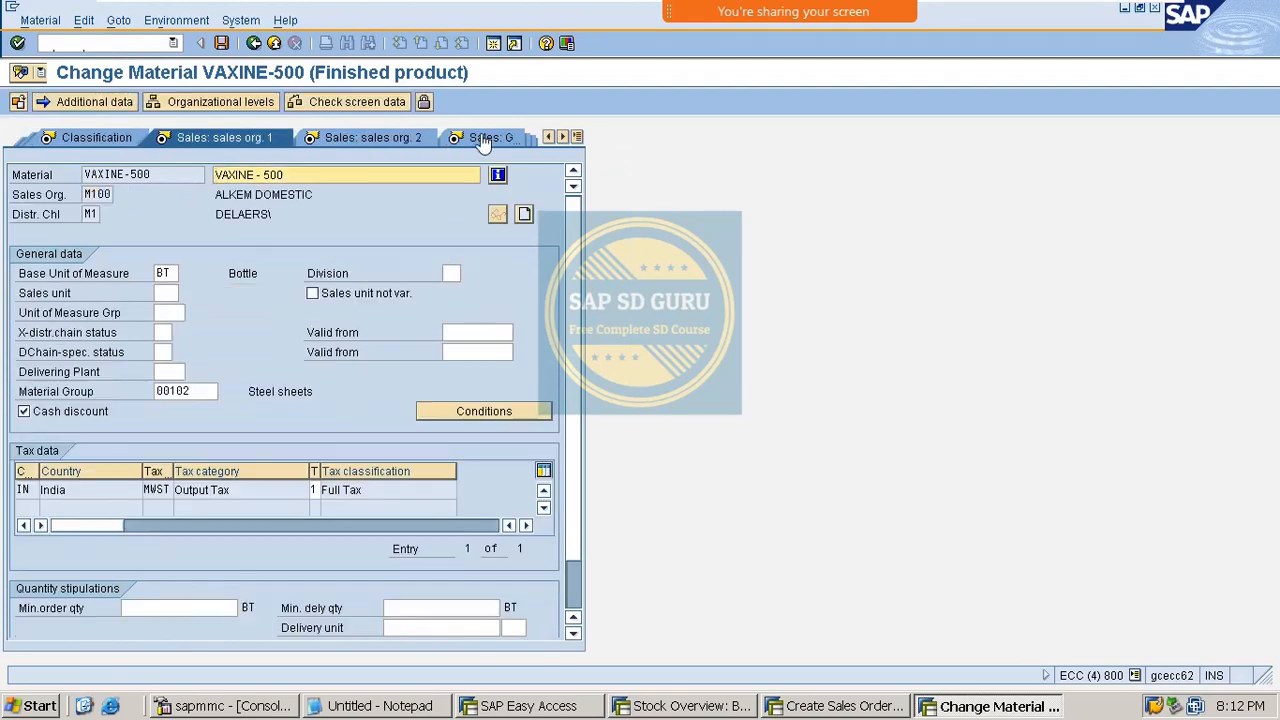
click(406, 141)
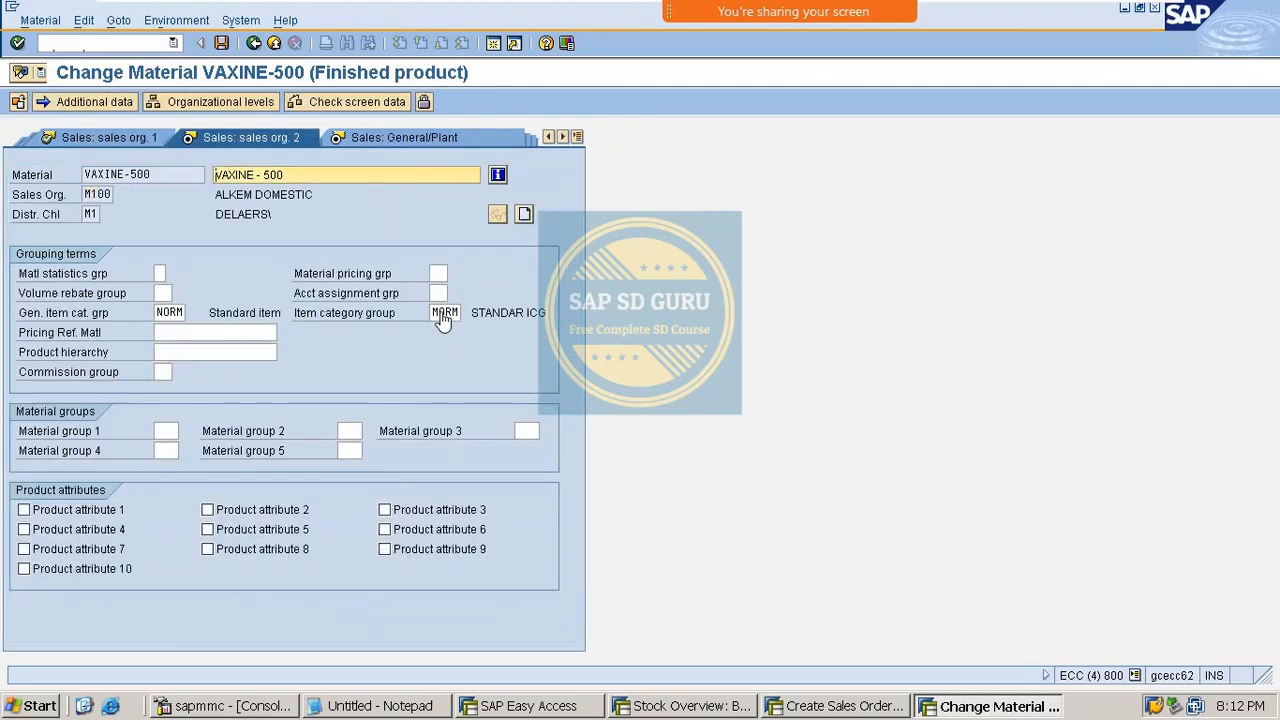
click(443, 314)
text(nor)
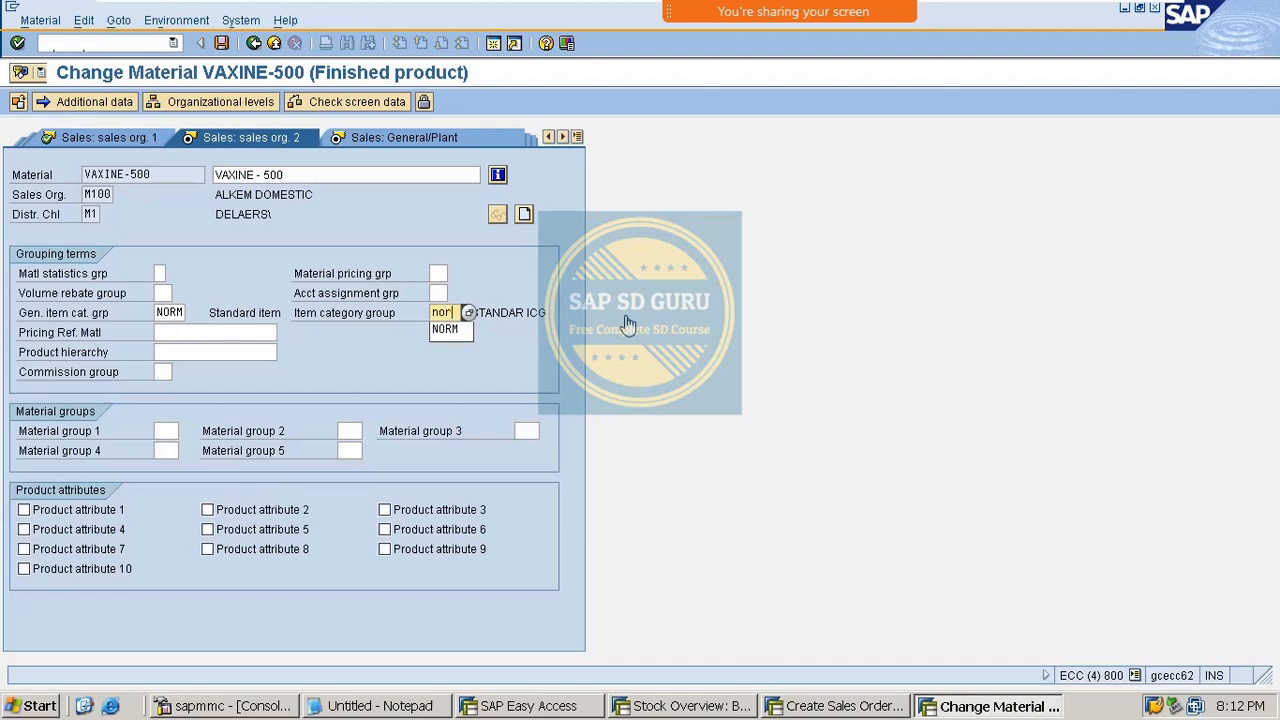
text(m)
key(Return)
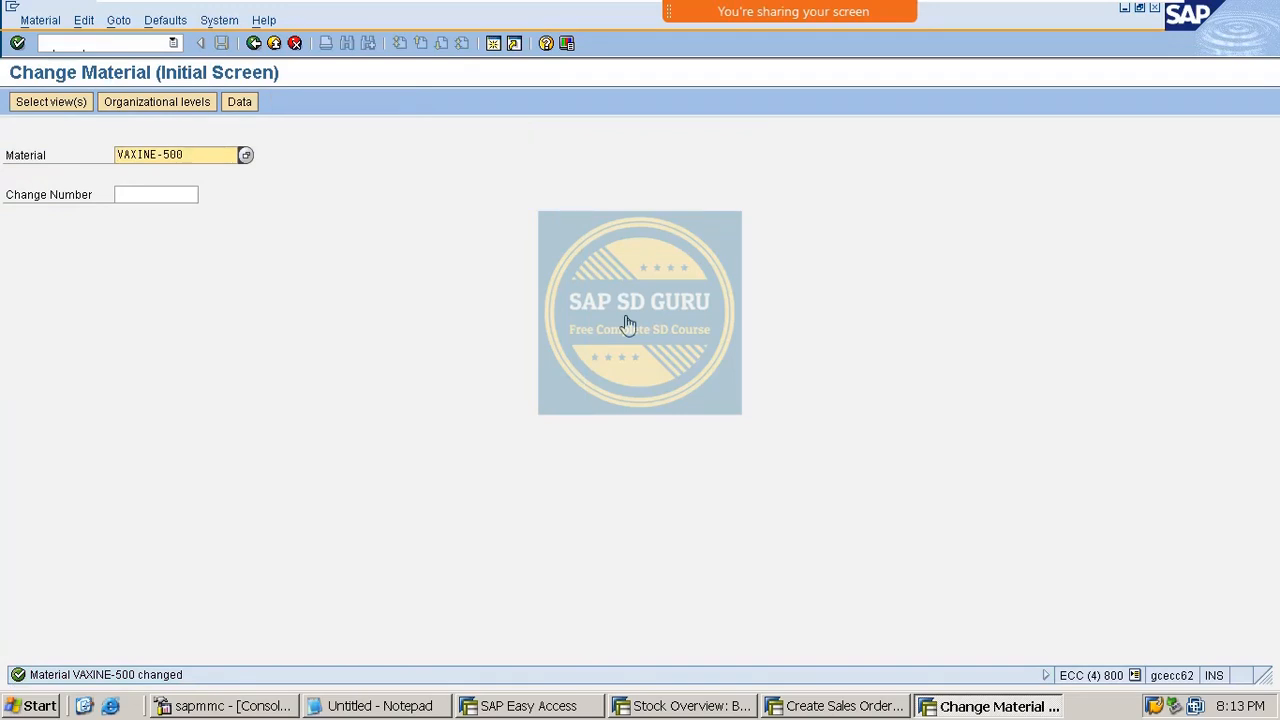
Step: Start a new sales order of type RE for M100 / M1 / M1 and copy the saved billing document into it as reference
click(113, 46)
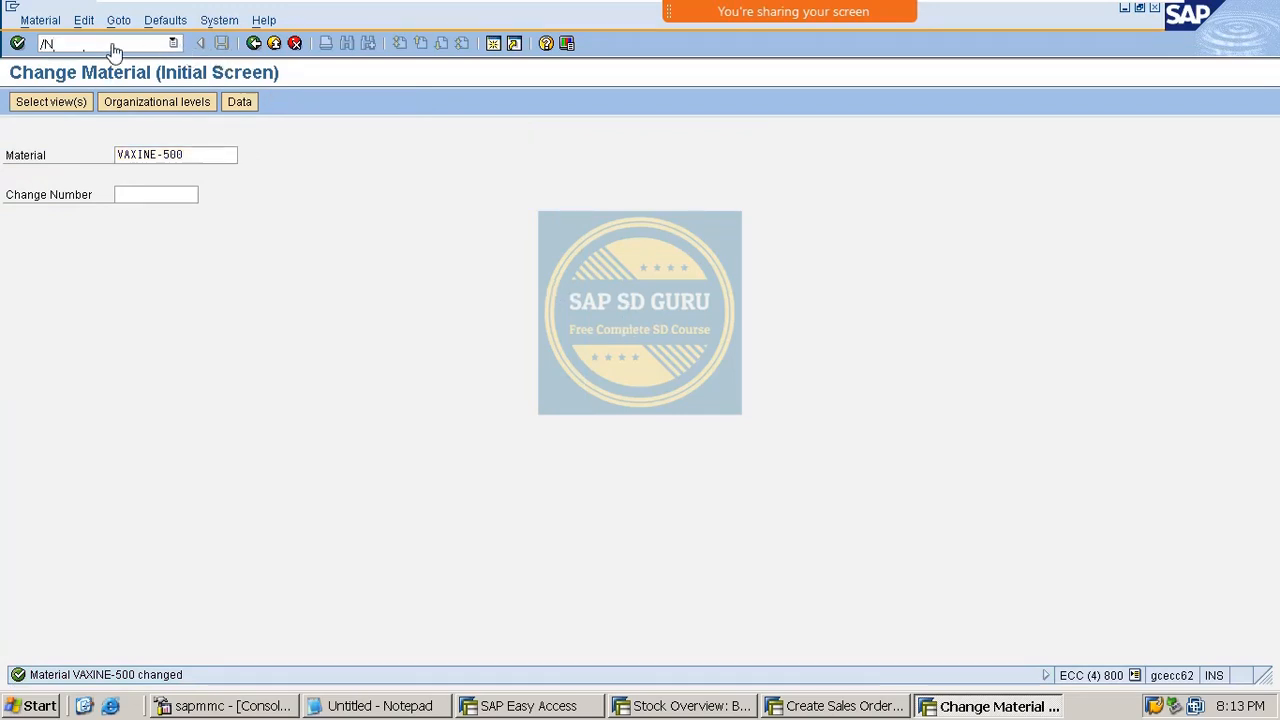
key(Return)
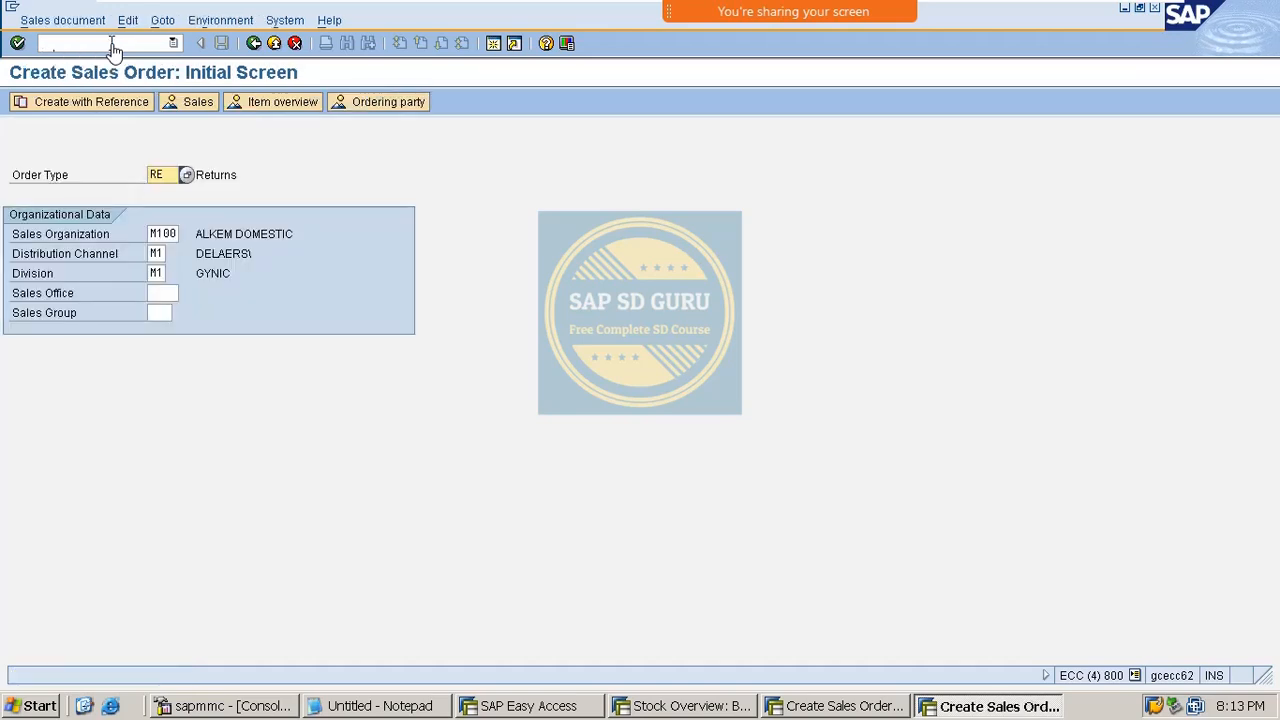
key(Return)
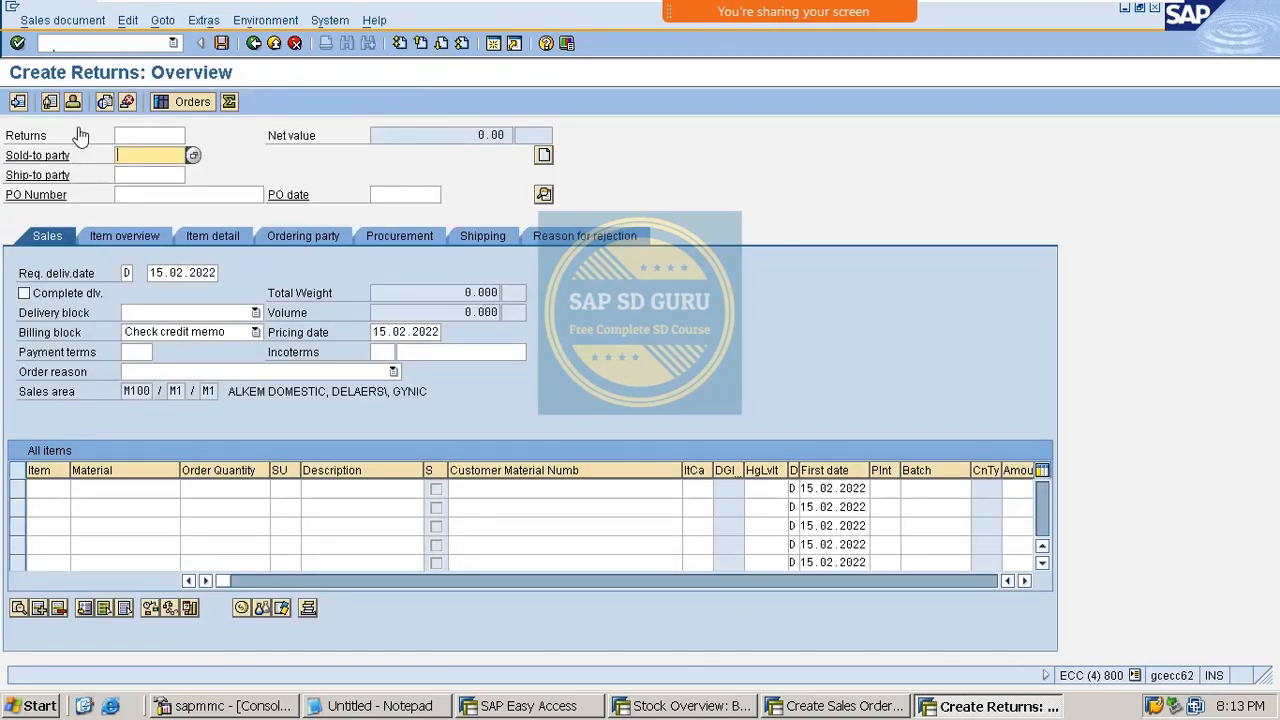
click(253, 45)
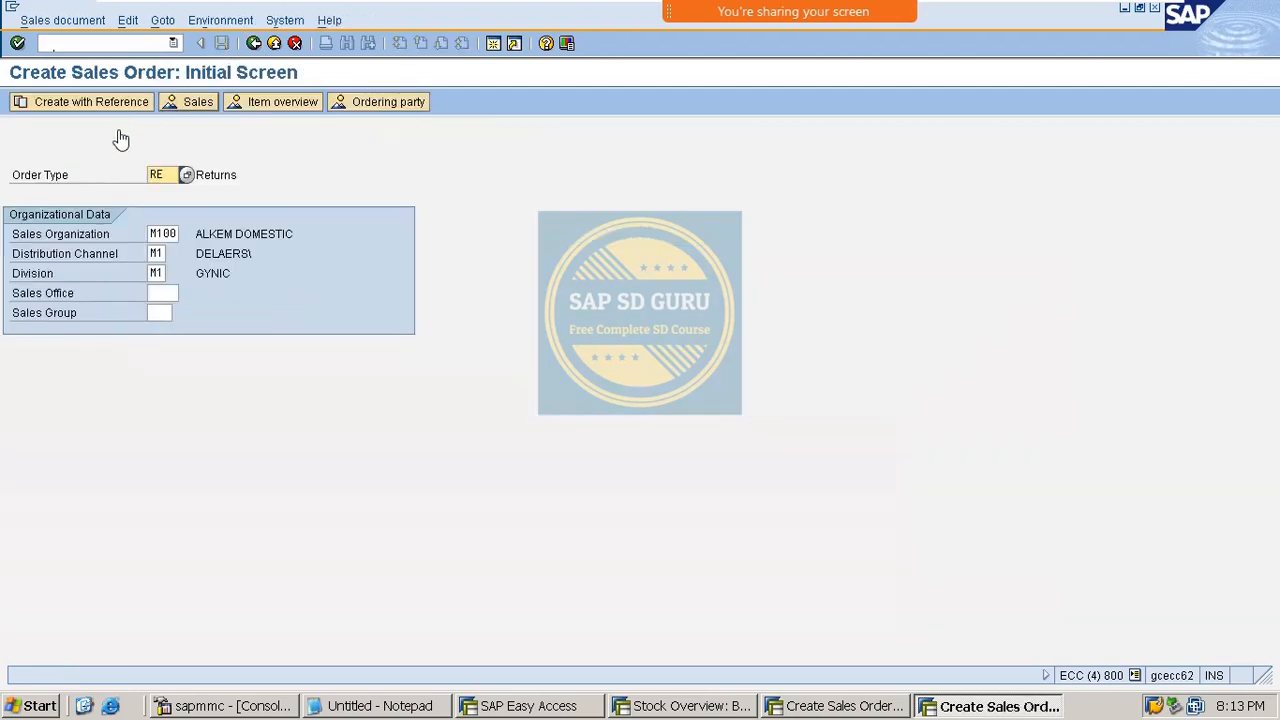
click(108, 108)
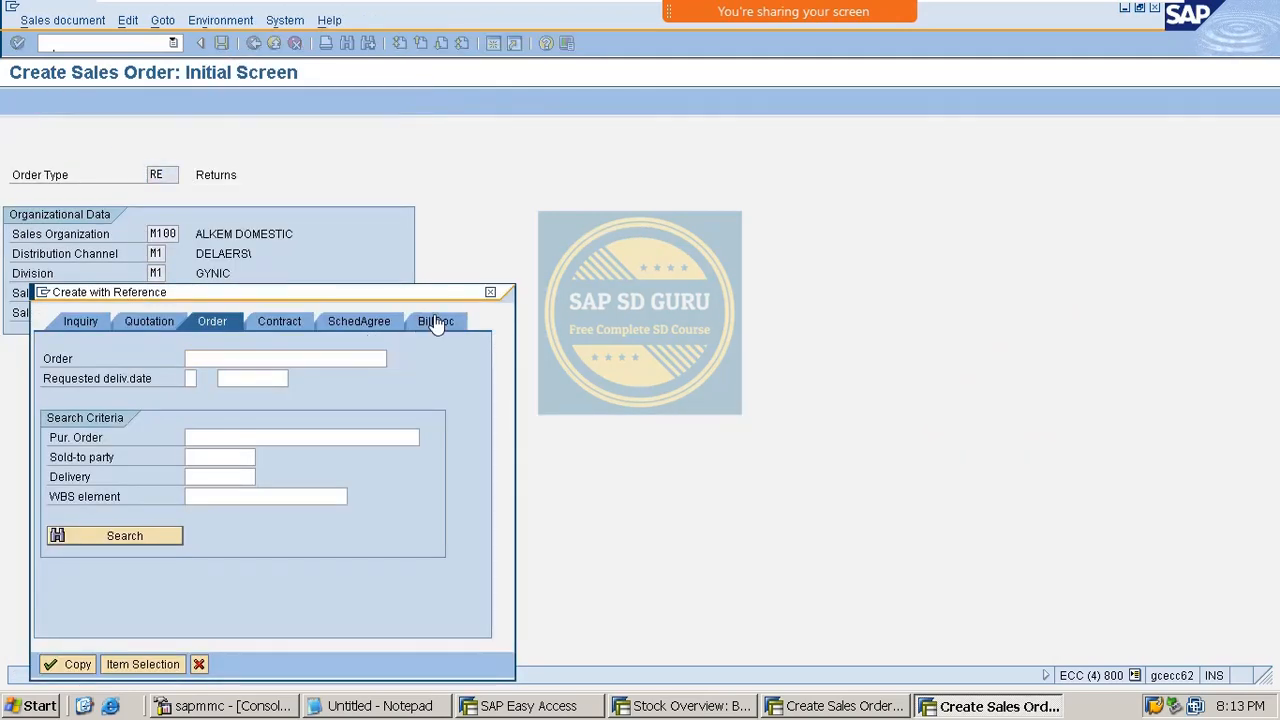
click(432, 321)
click(377, 364)
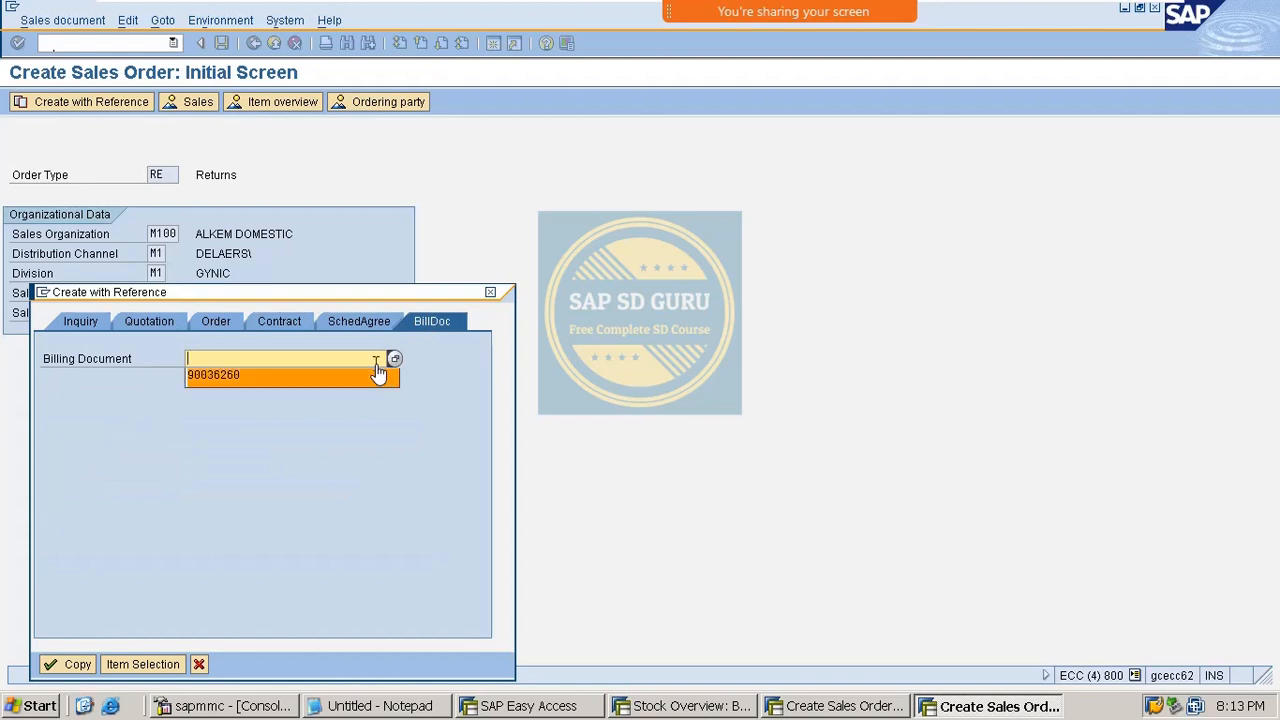
click(377, 372)
click(68, 665)
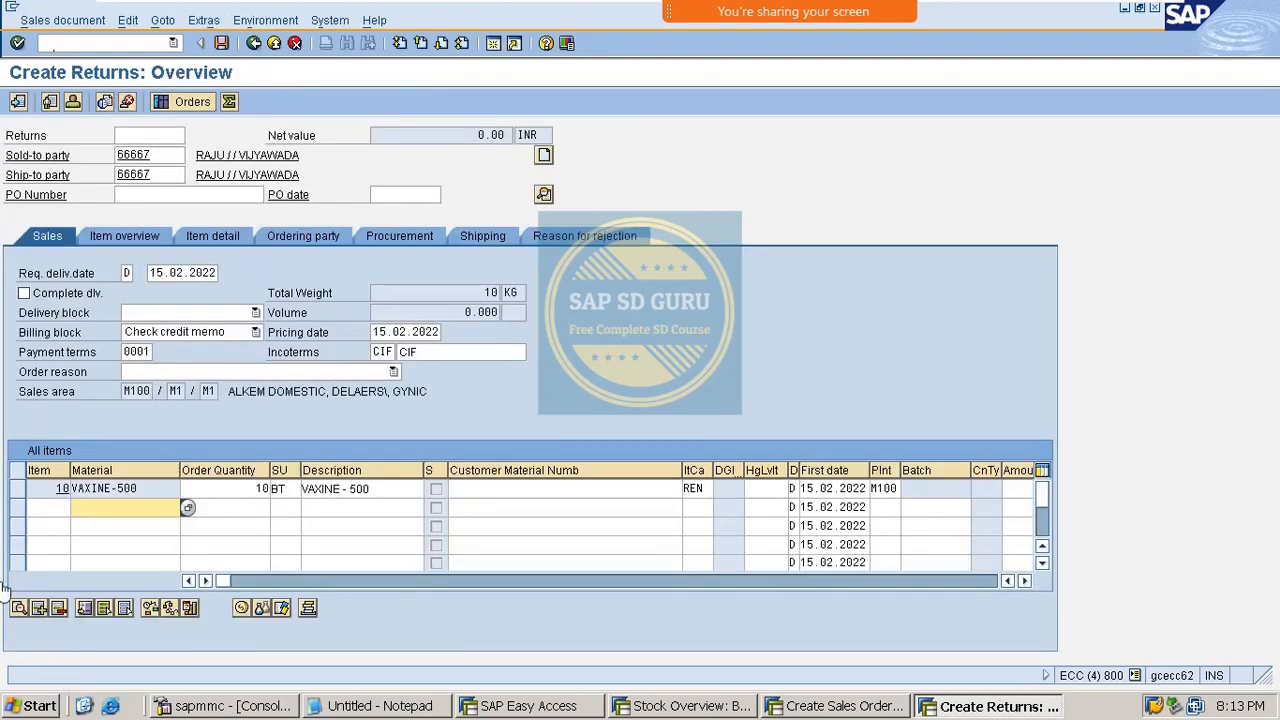
Step: Set the order reason of the returns order to Courtesy (Price or Quantity differences) and return to the order overview
double_click(262, 488)
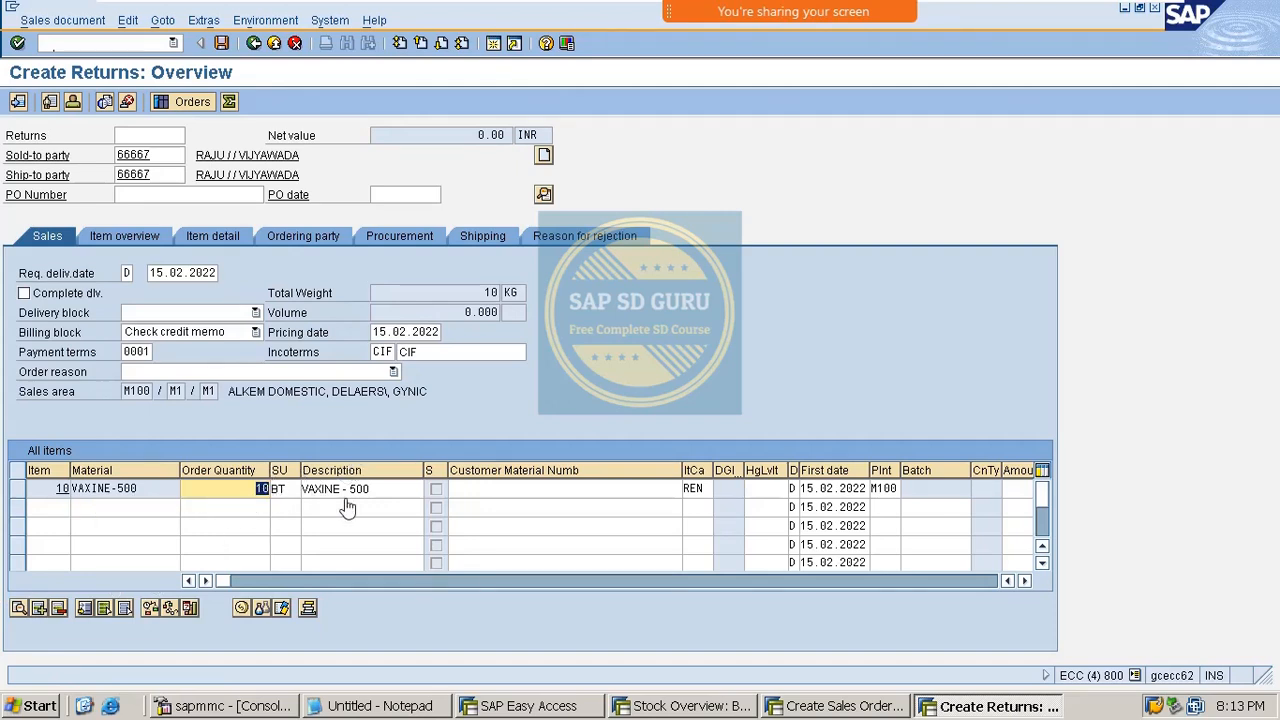
double_click(705, 490)
key(Return)
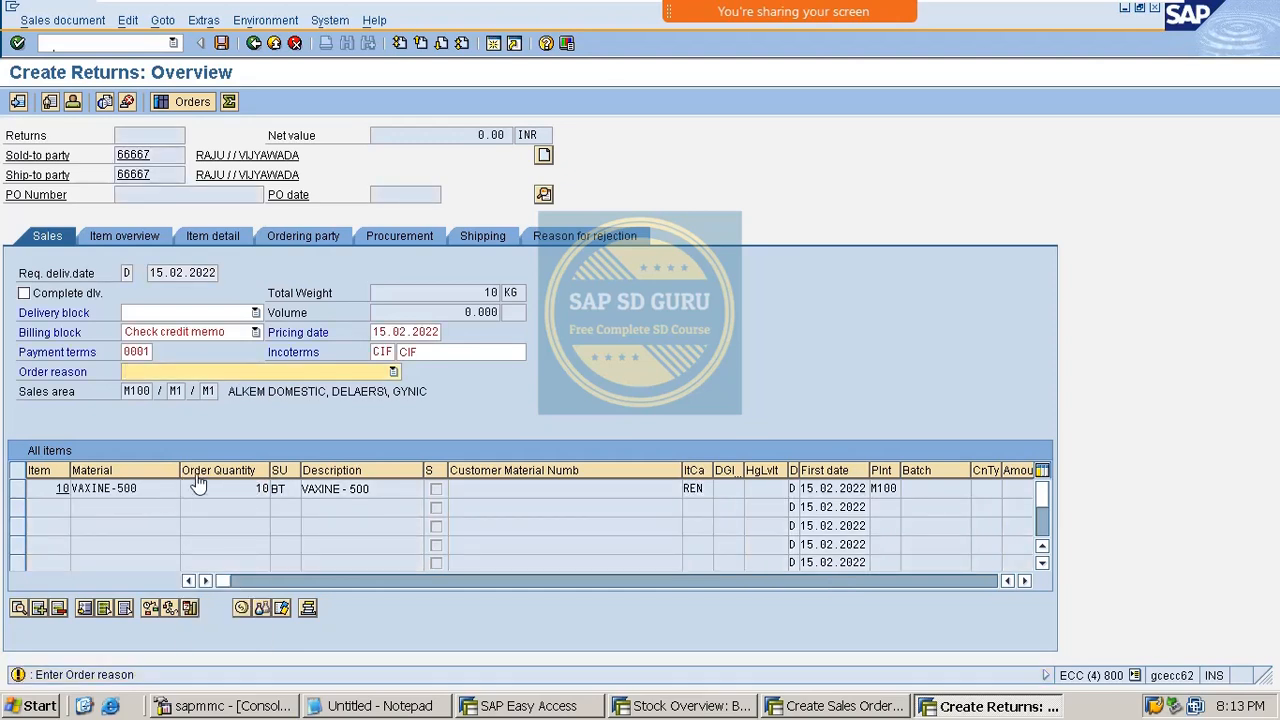
click(275, 375)
click(285, 409)
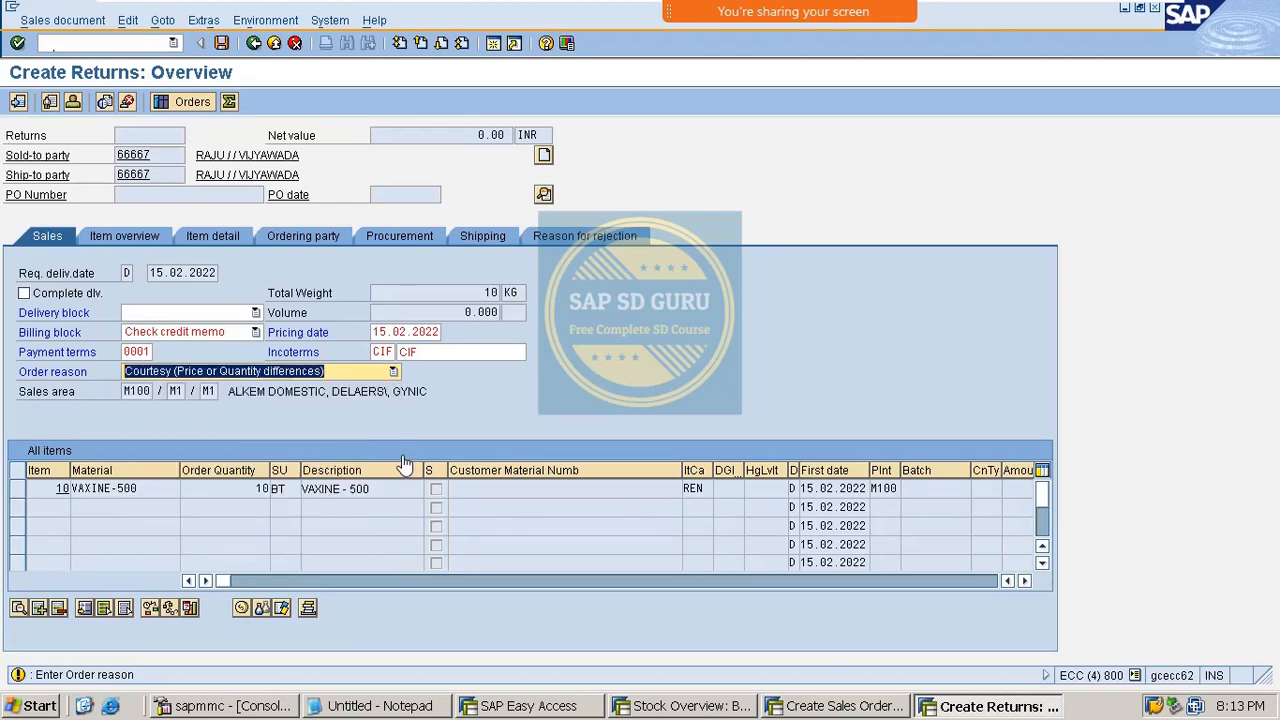
key(Return)
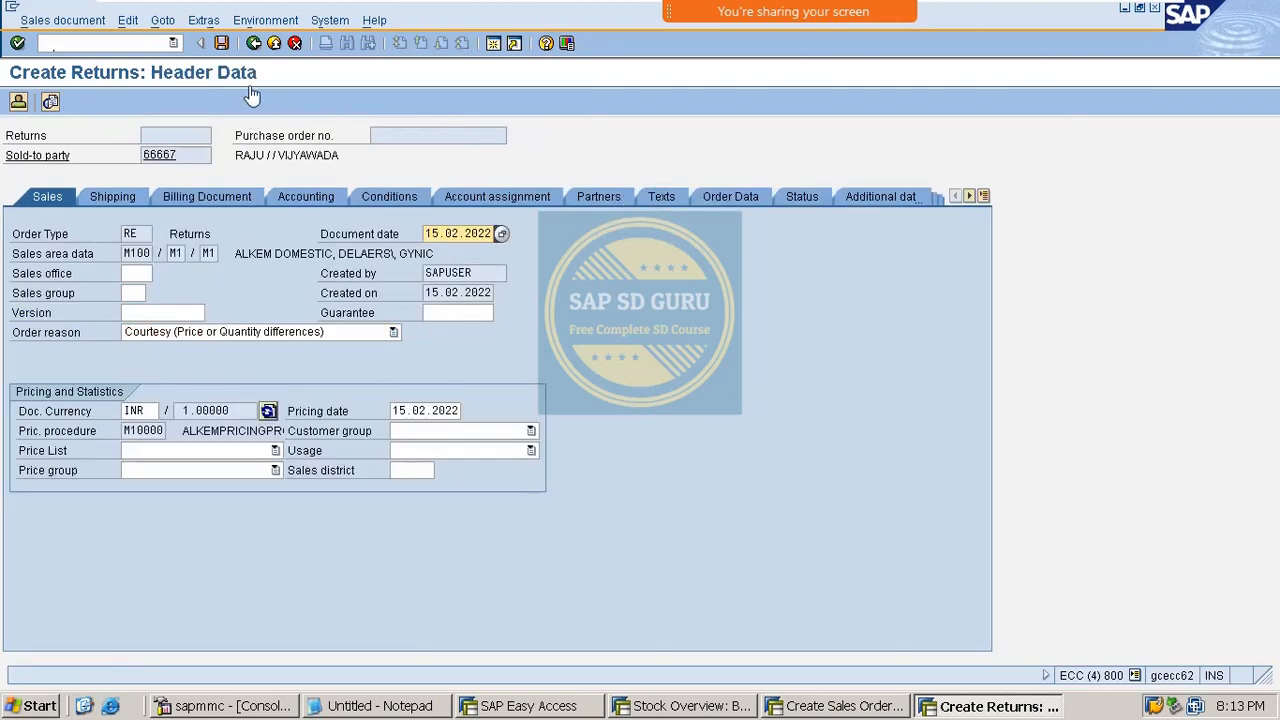
click(254, 43)
Step: Open the schedule lines of the VAXINE-500 item in the returns order and check its schedule line category
double_click(108, 489)
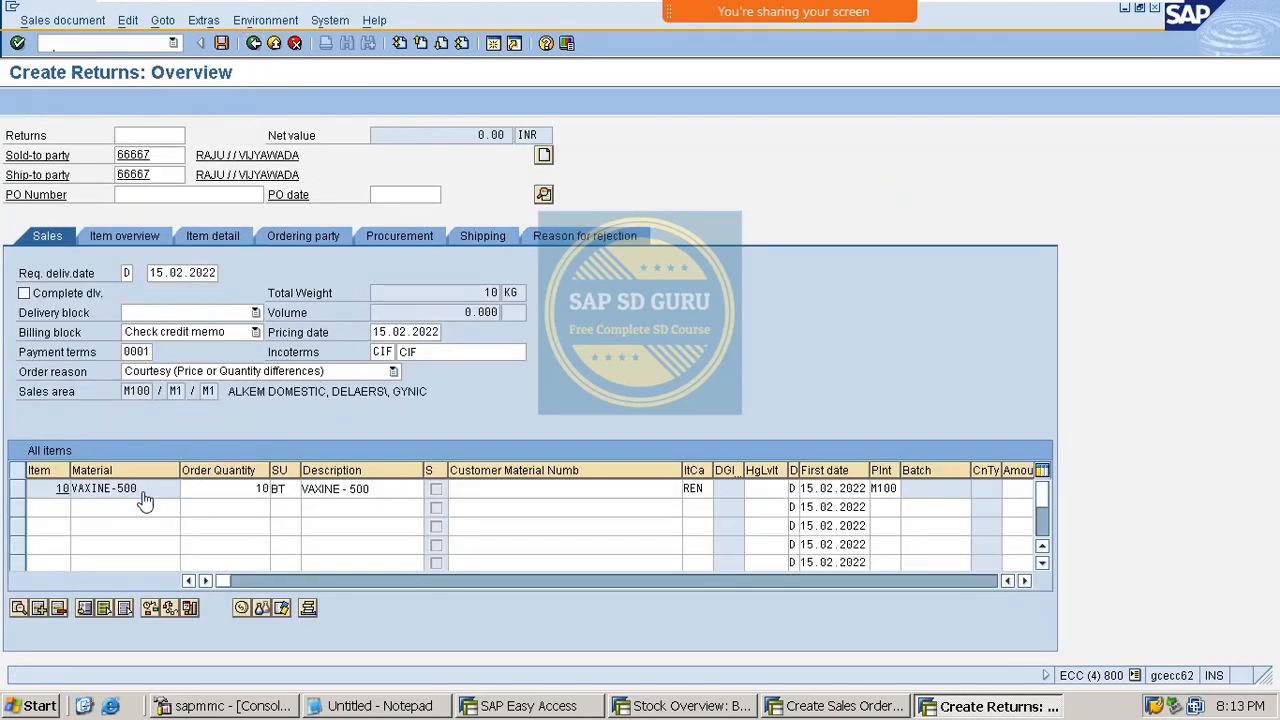
click(642, 204)
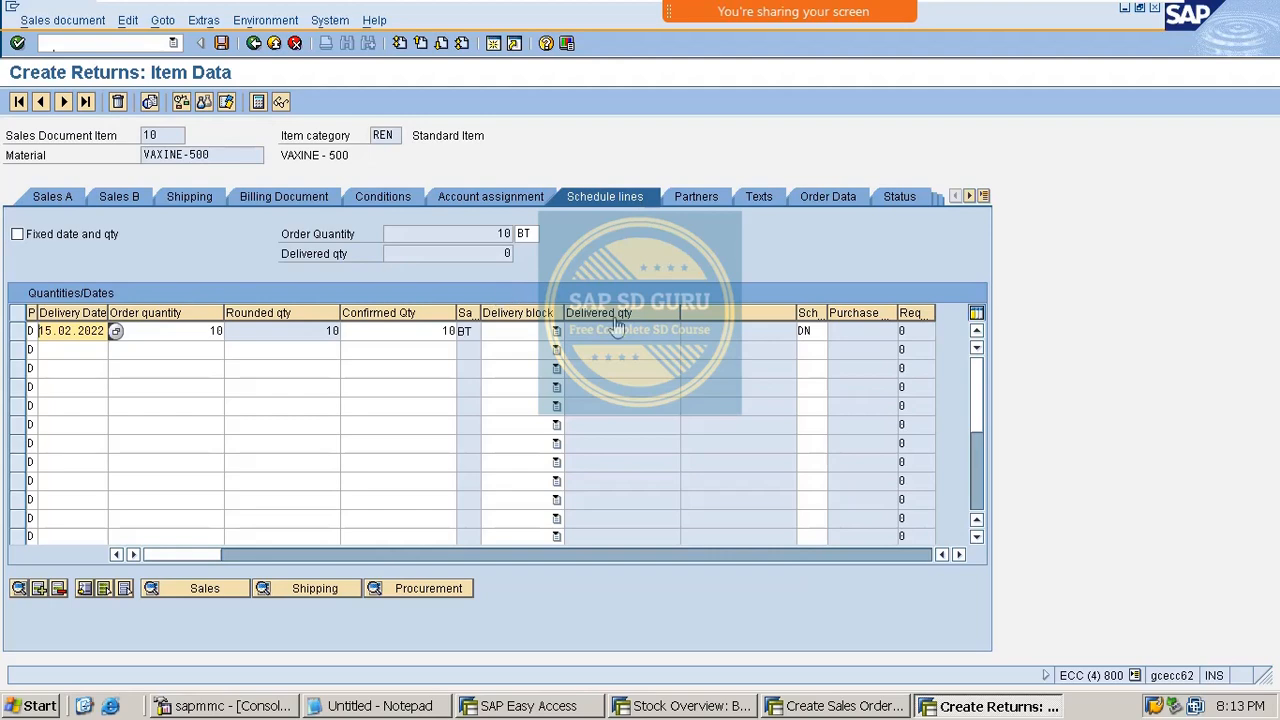
click(808, 332)
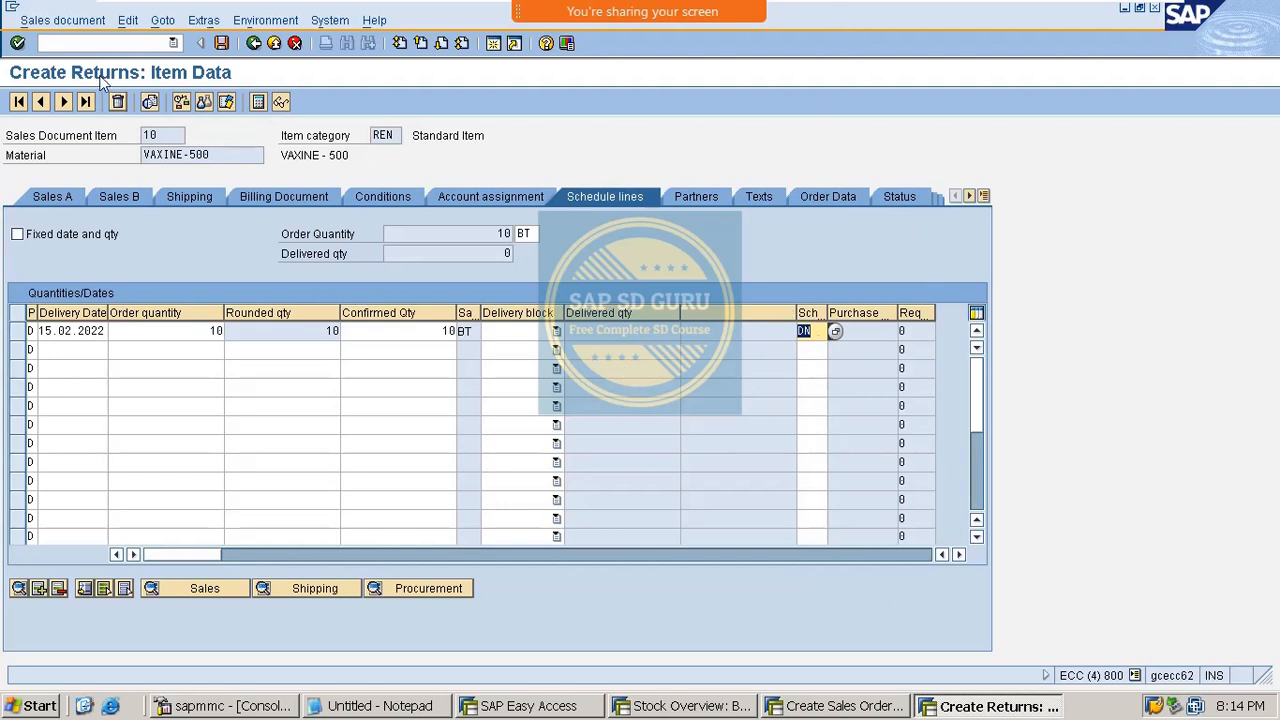
Step: Open Maintain Schedule Line Categories in a separate session and examine the movement type in the details of category DN
click(135, 47)
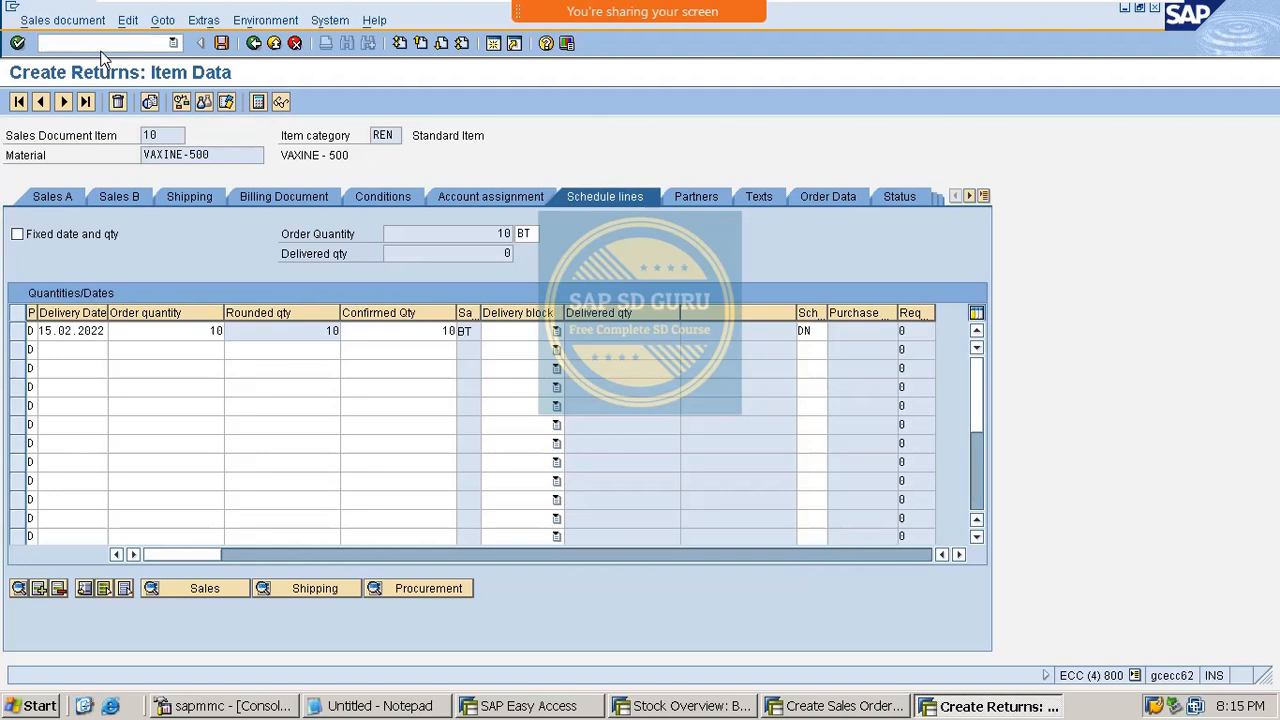
key(alt+Tab)
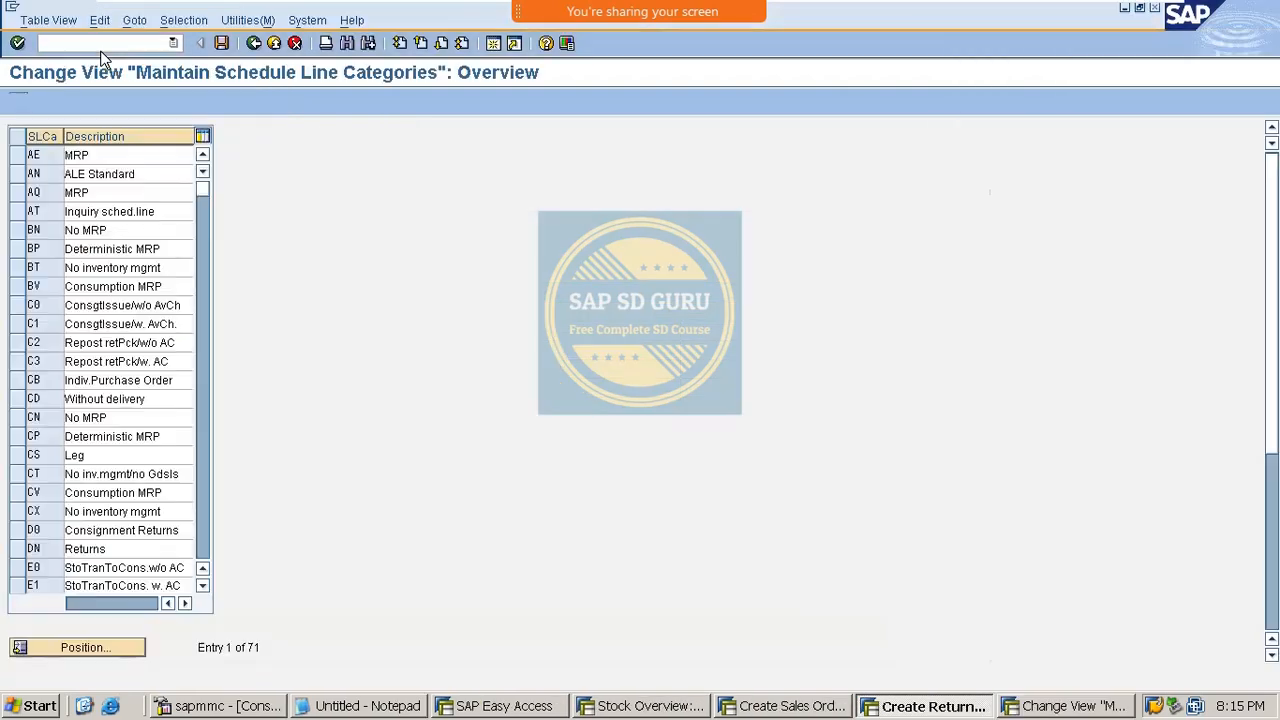
click(106, 650)
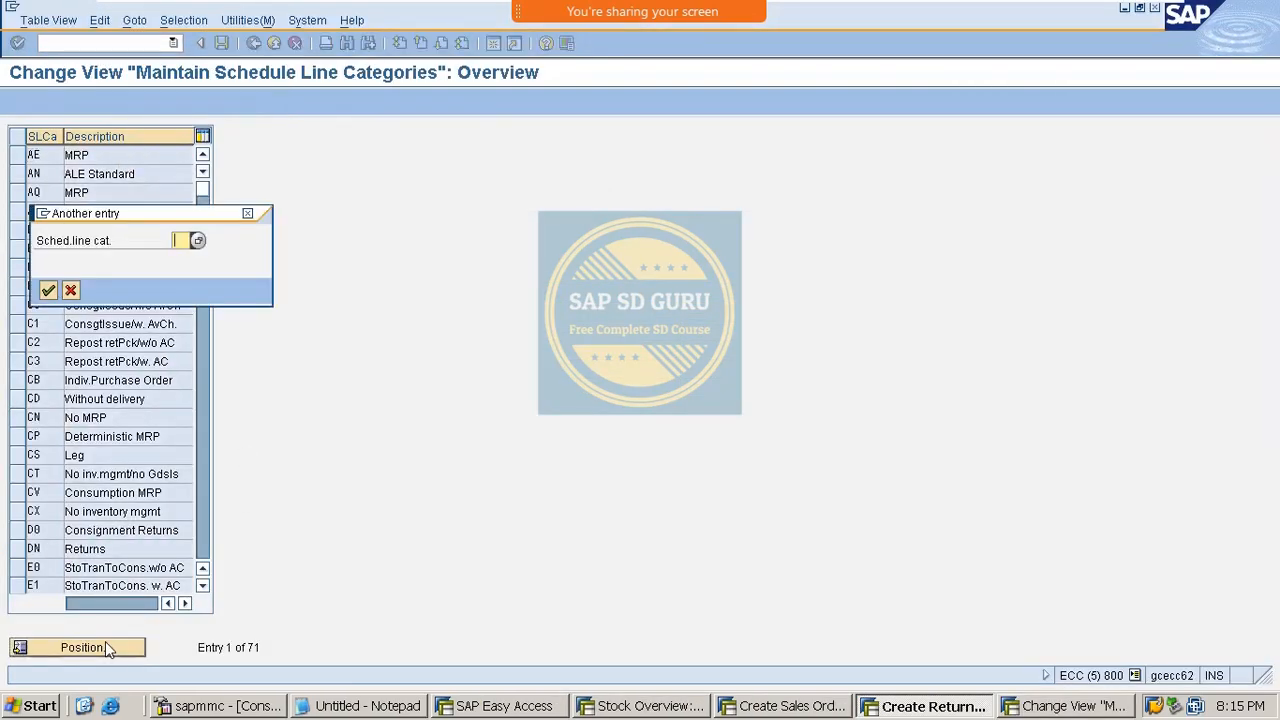
text(DN)
key(Return)
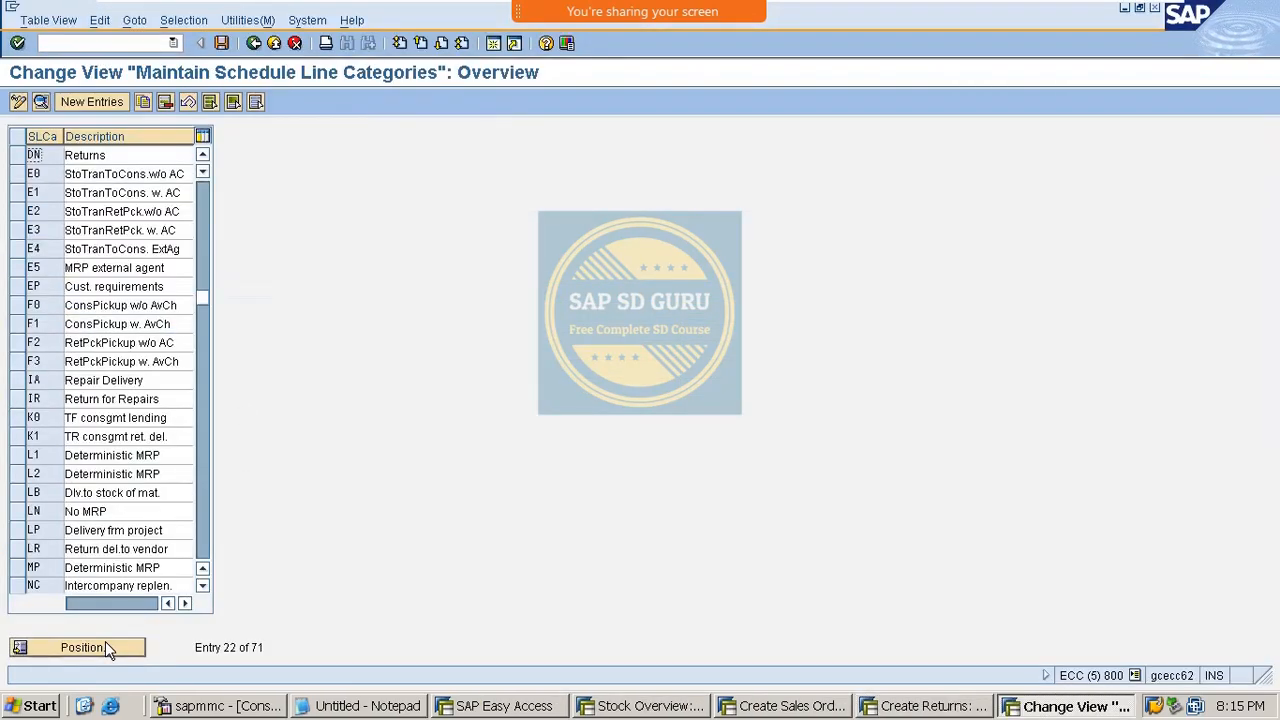
double_click(40, 158)
double_click(166, 214)
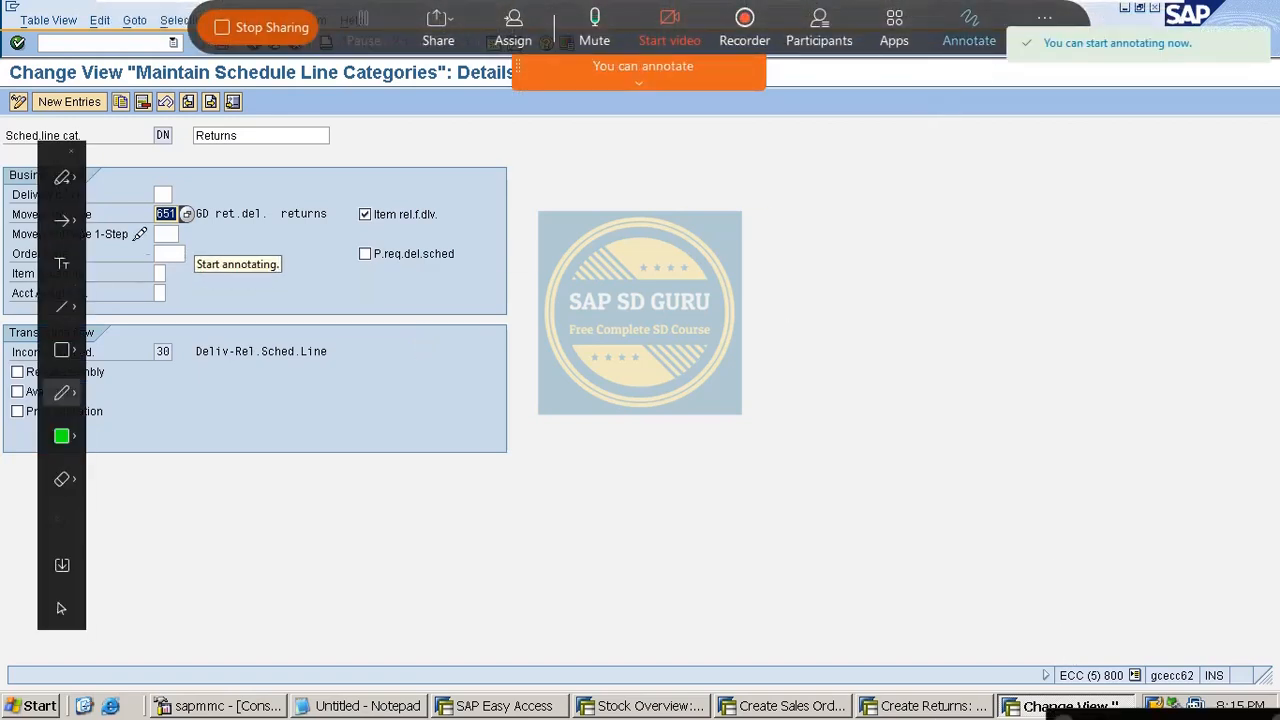
drag(528, 190, 555, 206)
mouse_move(556, 161)
mouse_down()
mouse_move(579, 143)
mouse_move(560, 162)
mouse_move(602, 200)
mouse_move(549, 277)
mouse_up()
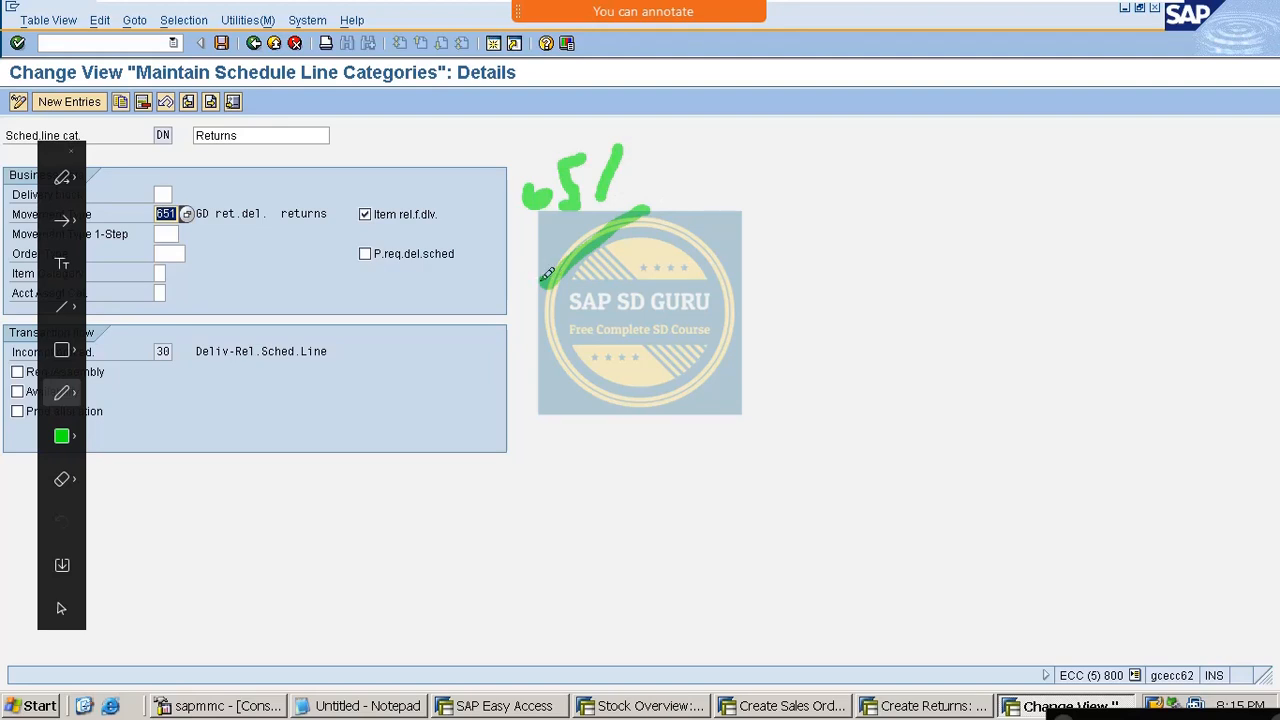
drag(624, 305, 712, 262)
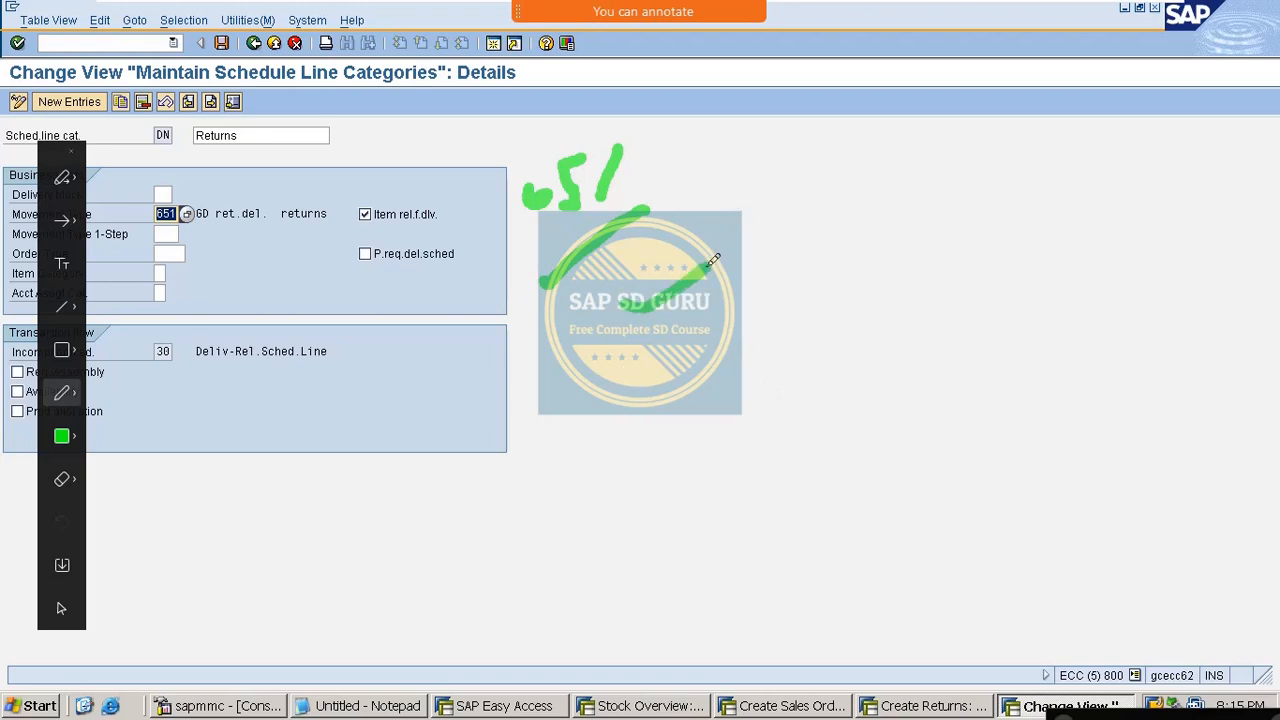
mouse_move(852, 213)
mouse_down()
mouse_move(836, 184)
mouse_move(988, 227)
mouse_up()
mouse_move(1020, 148)
mouse_down()
mouse_move(1057, 120)
mouse_move(1094, 129)
mouse_move(1122, 157)
mouse_move(1143, 126)
mouse_move(1211, 147)
mouse_move(872, 412)
mouse_up()
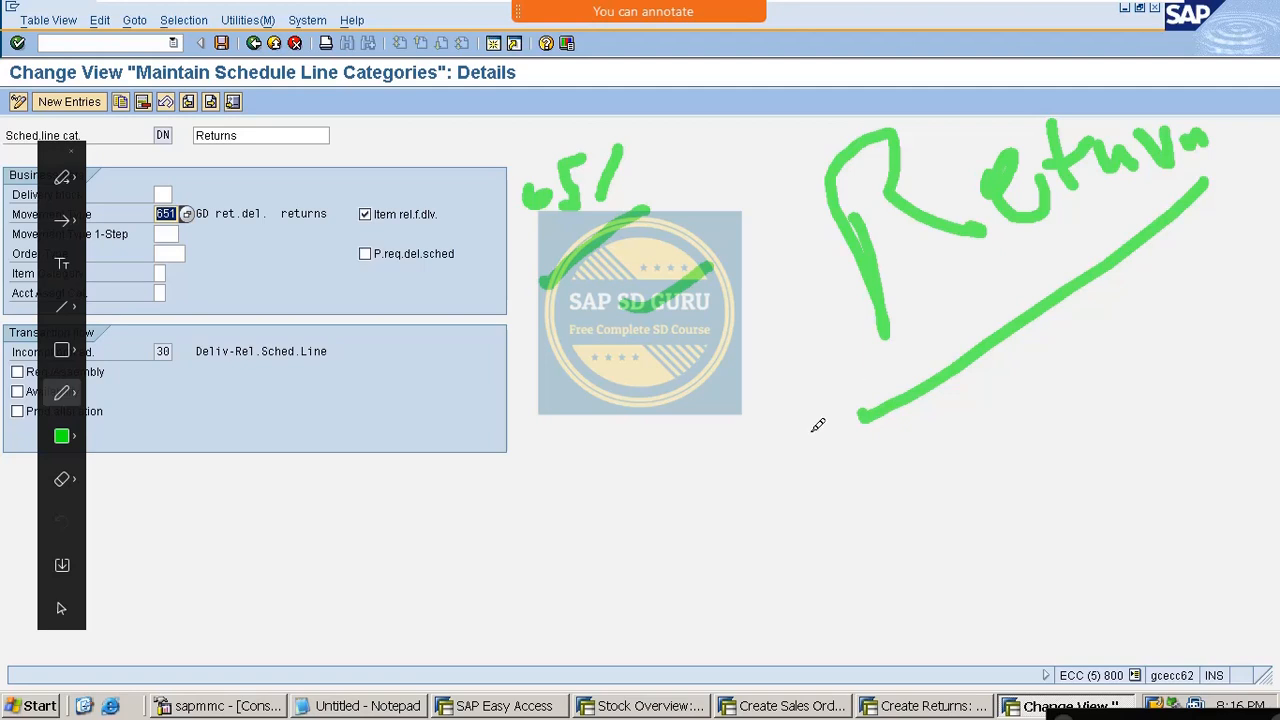
mouse_move(838, 352)
mouse_down()
mouse_move(704, 452)
mouse_move(834, 480)
mouse_up()
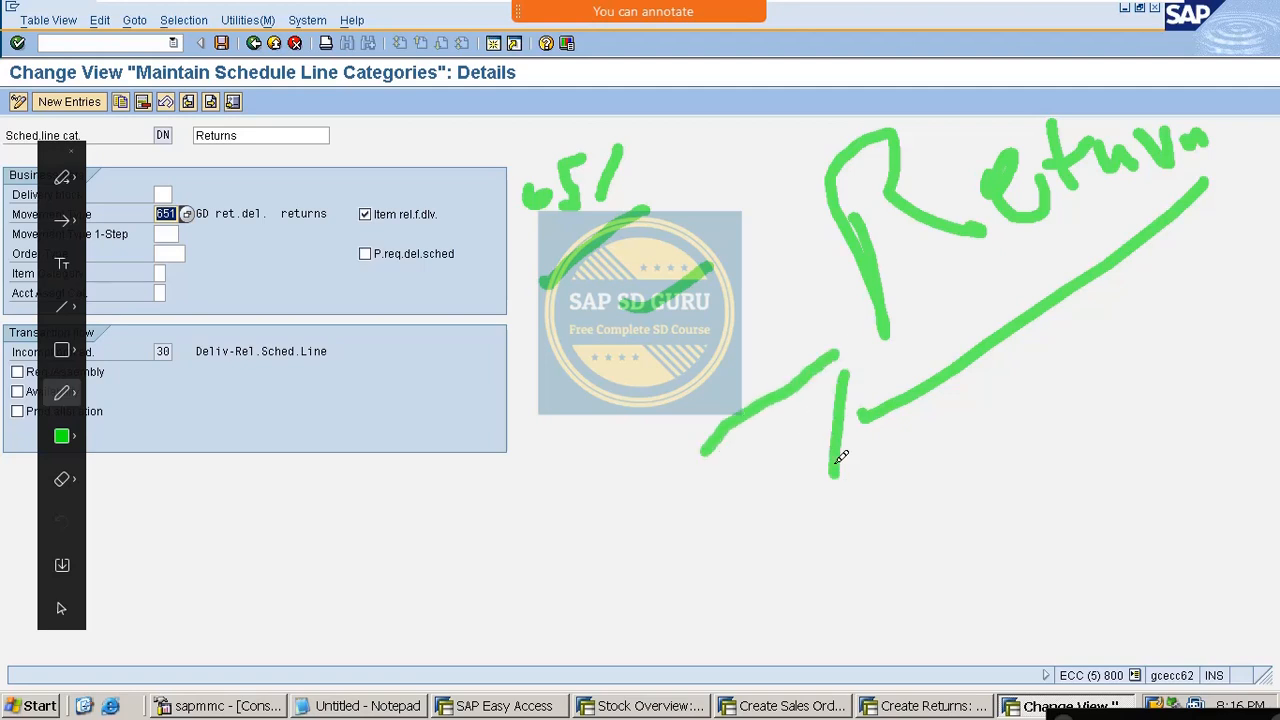
mouse_move(503, 520)
mouse_down()
mouse_move(535, 572)
mouse_move(553, 518)
mouse_move(643, 548)
mouse_up()
mouse_move(793, 530)
mouse_down()
mouse_move(820, 538)
mouse_move(855, 626)
mouse_up()
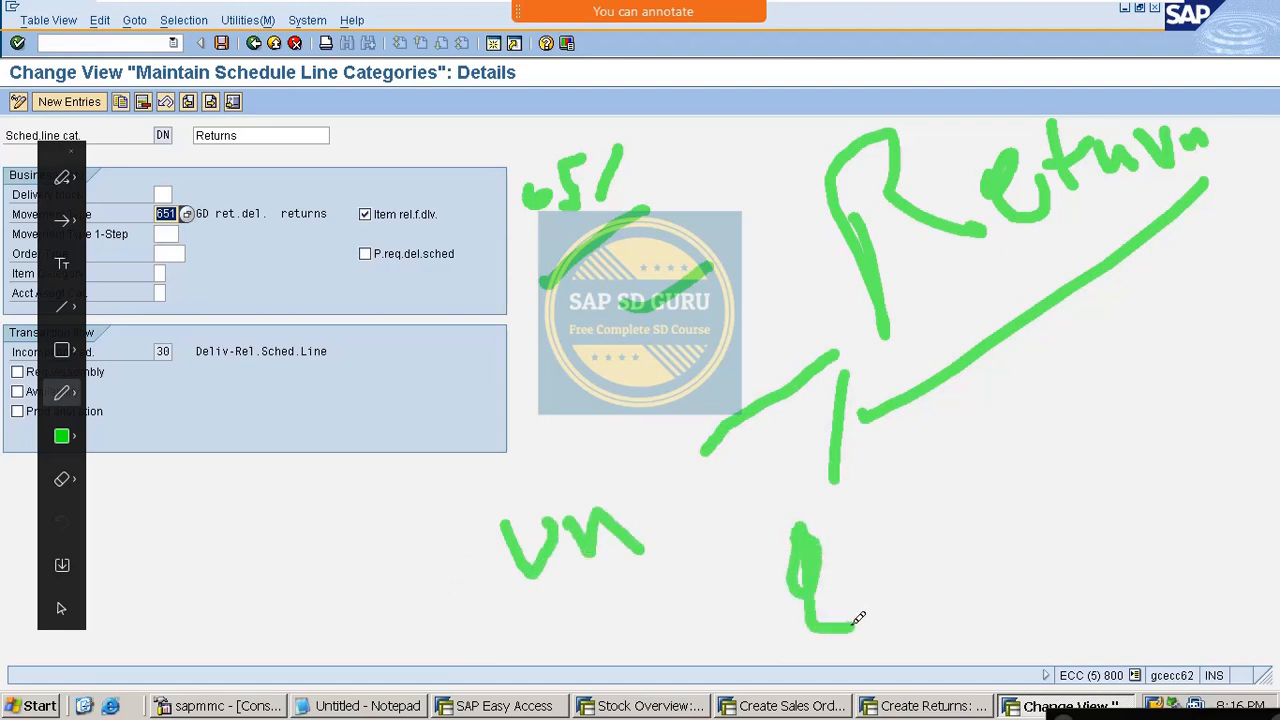
mouse_move(846, 556)
mouse_down()
mouse_move(852, 585)
mouse_move(860, 518)
mouse_up()
drag(850, 590, 885, 566)
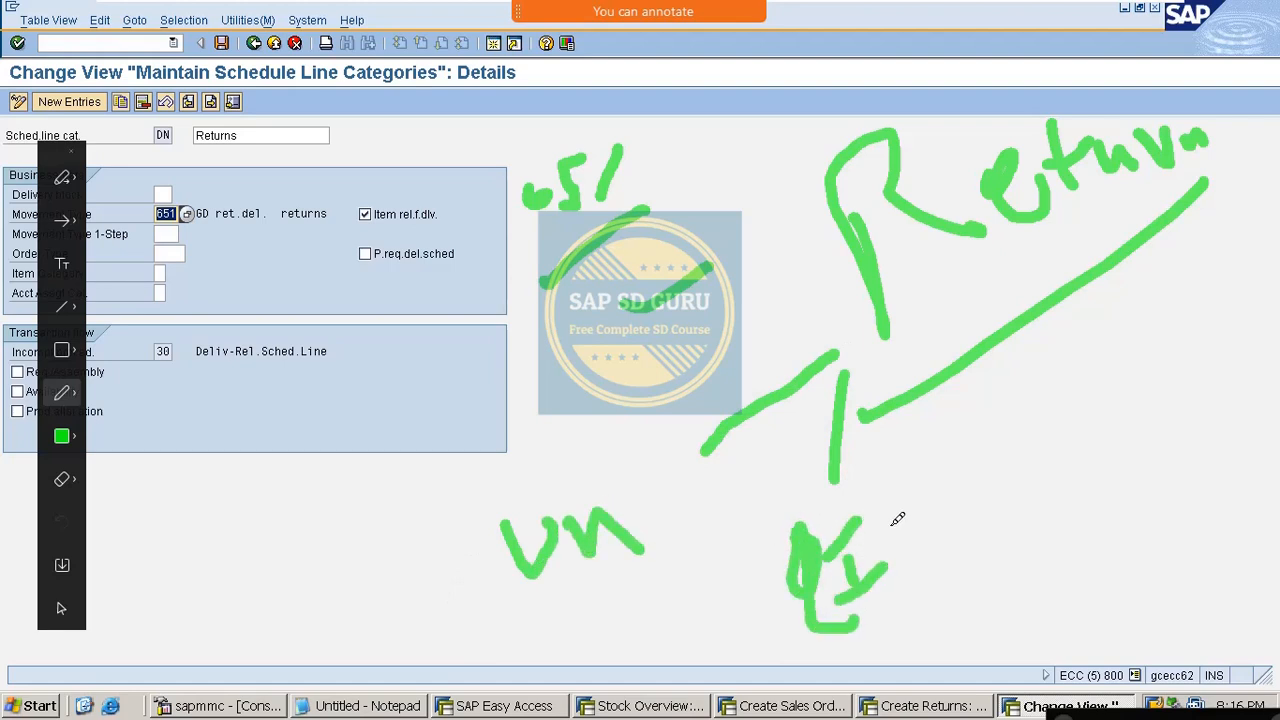
drag(915, 429, 1026, 466)
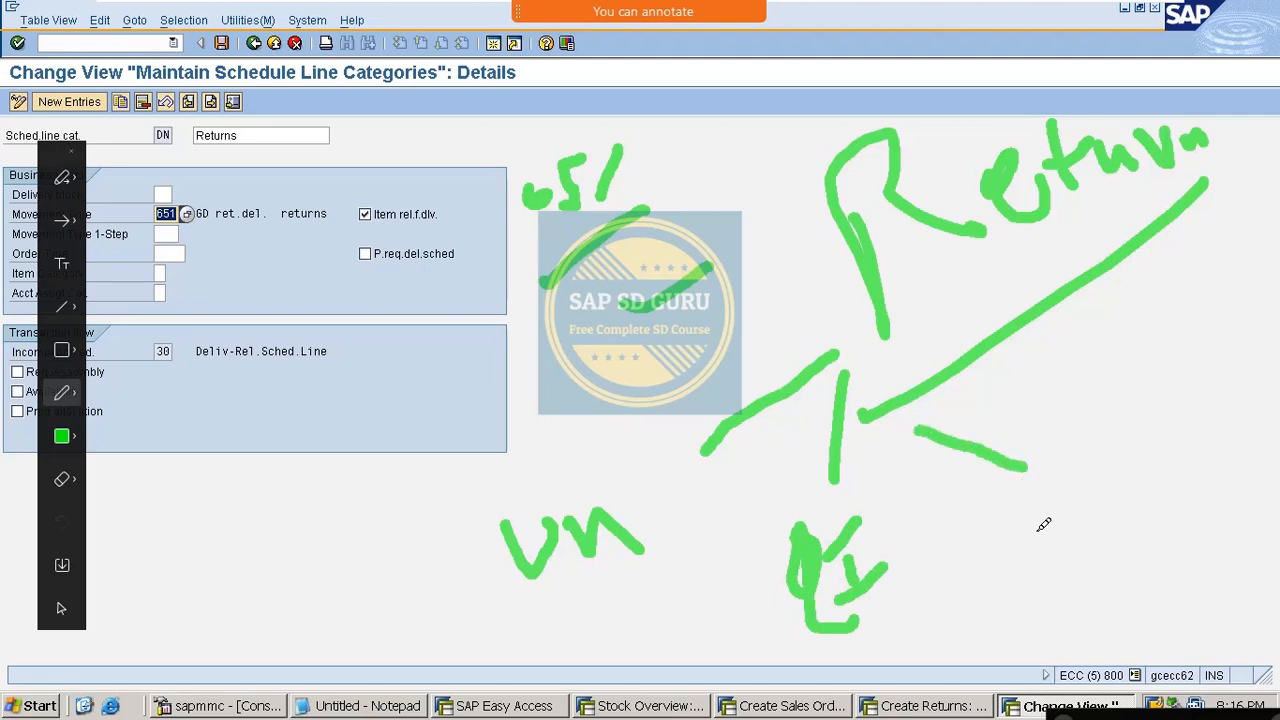
mouse_move(1043, 523)
mouse_down()
mouse_move(1063, 494)
mouse_move(1048, 542)
mouse_up()
mouse_move(1107, 462)
mouse_down()
mouse_move(1110, 538)
mouse_move(1142, 492)
mouse_move(1115, 530)
mouse_up()
mouse_move(1168, 478)
mouse_down()
mouse_move(1152, 528)
mouse_move(1182, 505)
mouse_up()
mouse_move(1190, 468)
mouse_down()
mouse_move(1195, 526)
mouse_move(1258, 503)
mouse_up()
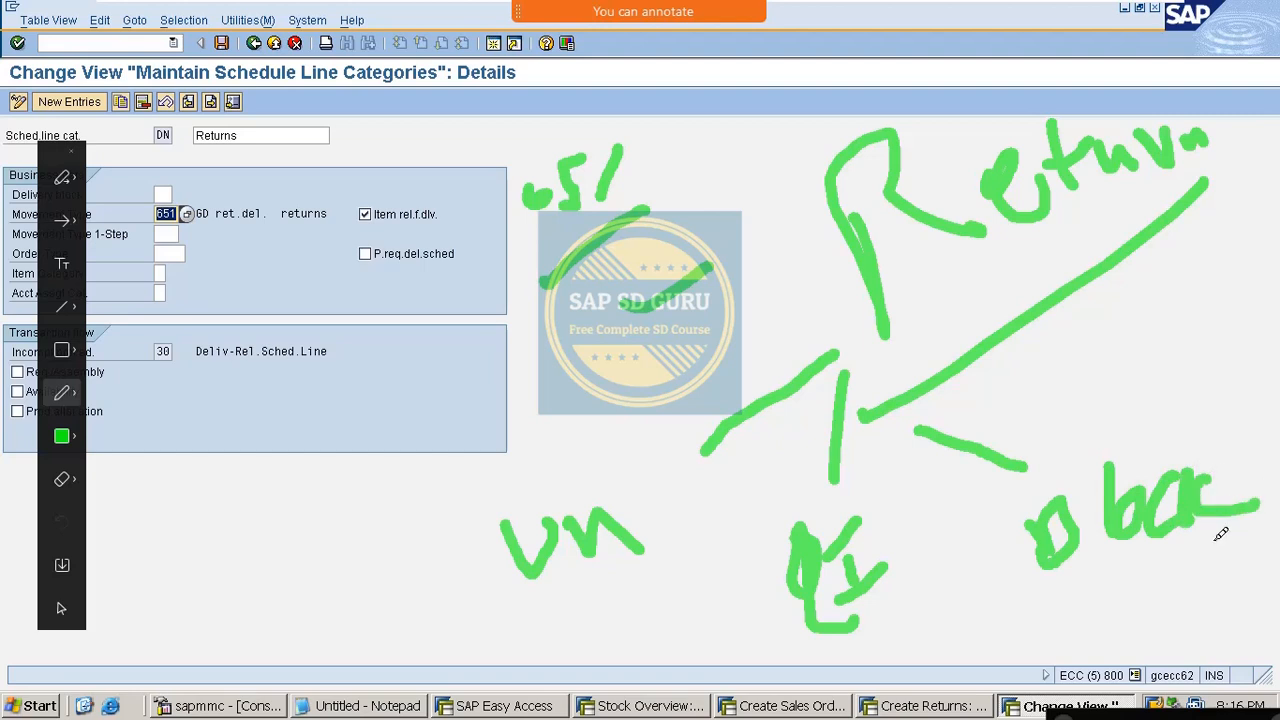
mouse_move(1107, 454)
mouse_down()
mouse_move(1104, 568)
mouse_move(1156, 550)
mouse_up()
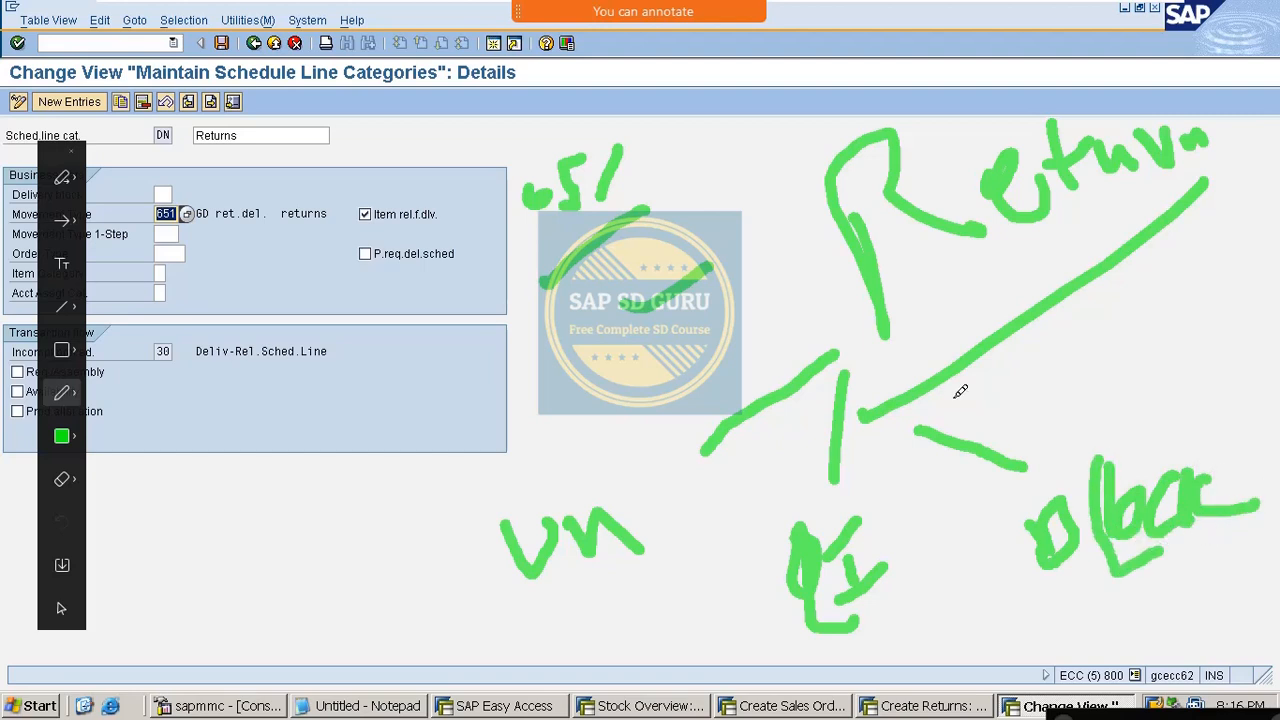
key(Escape)
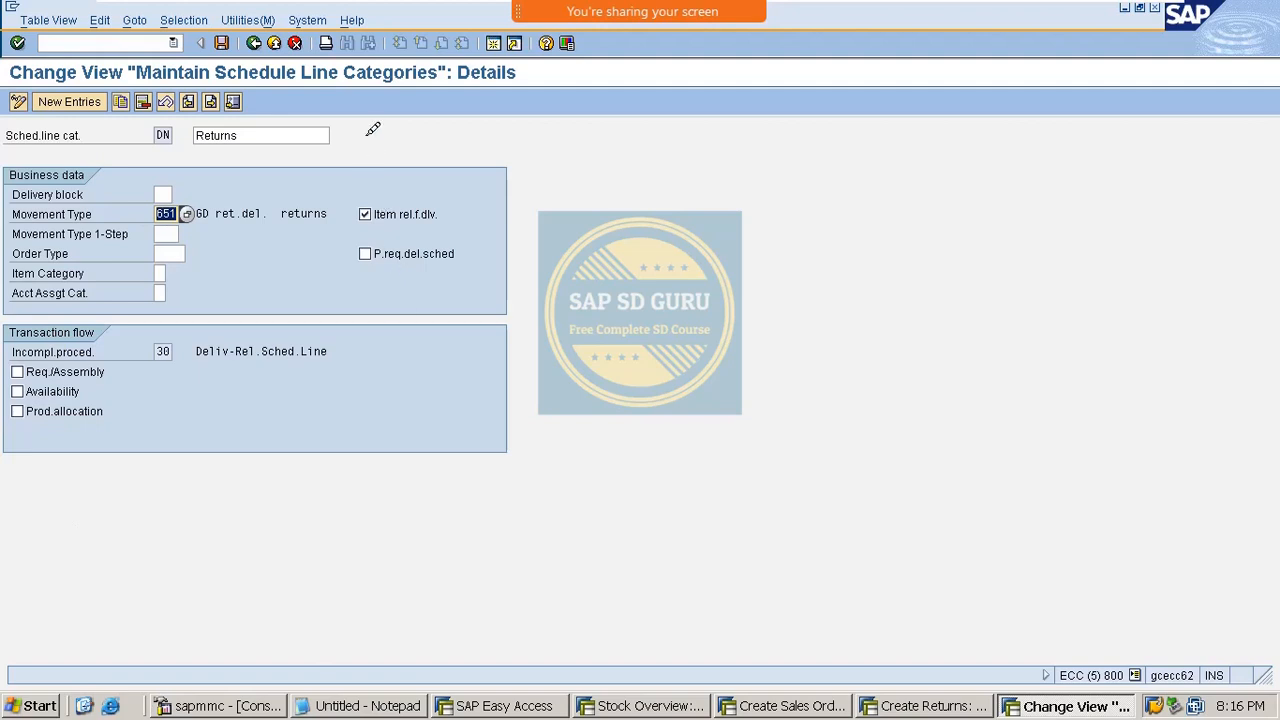
Step: Save the details of schedule line category DN and close the schedule line category session
click(224, 42)
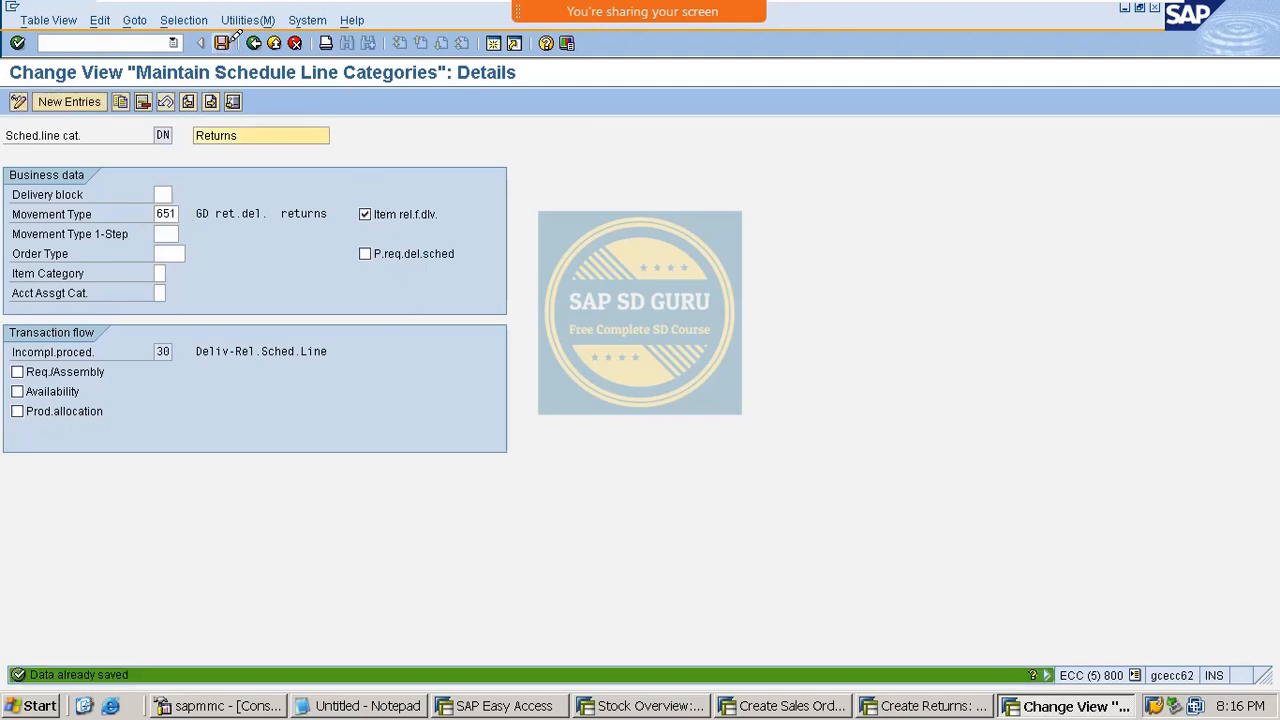
click(131, 40)
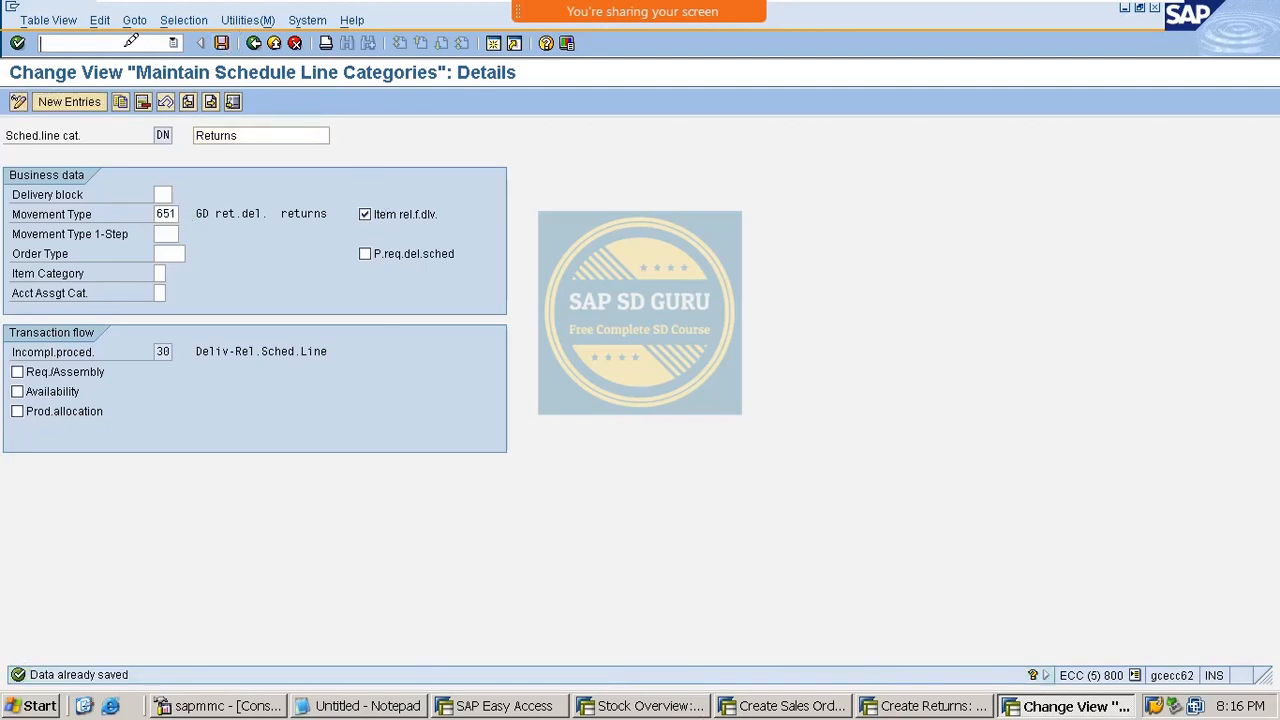
text(/i)
key(Return)
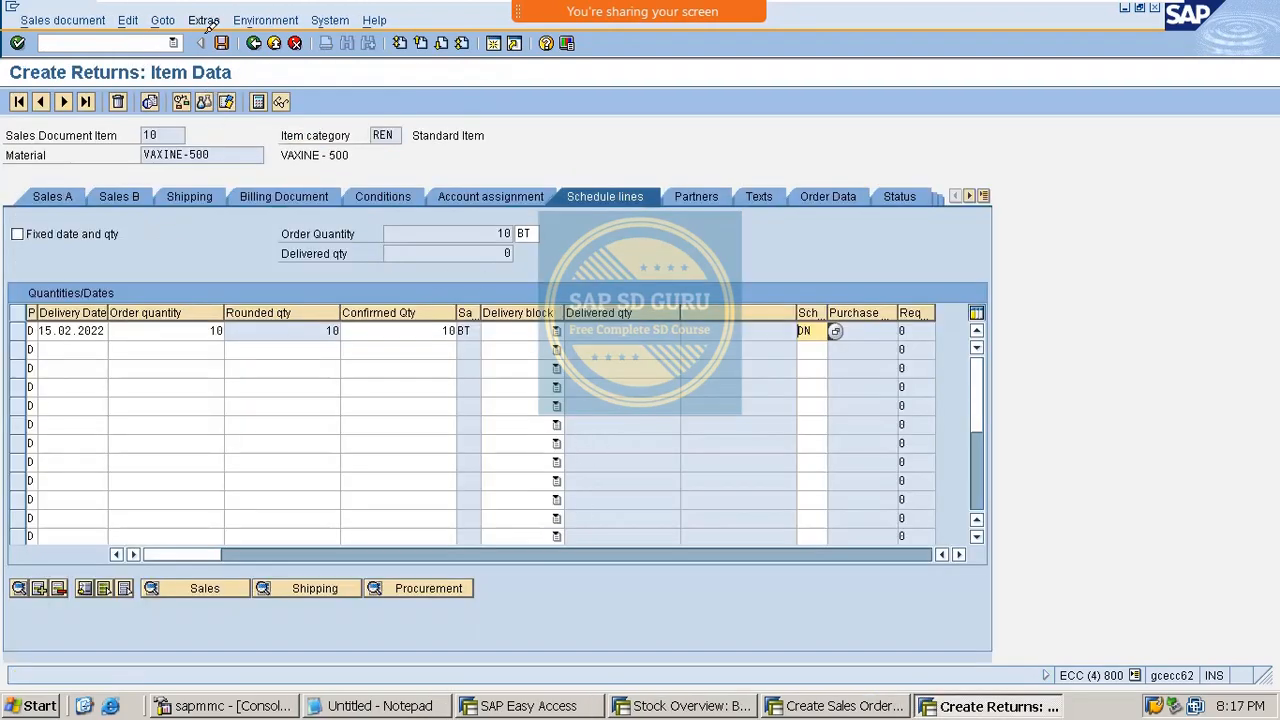
Step: Create the returns delivery directly from the returns order for VAXINE-500 and post its goods receipt
click(90, 17)
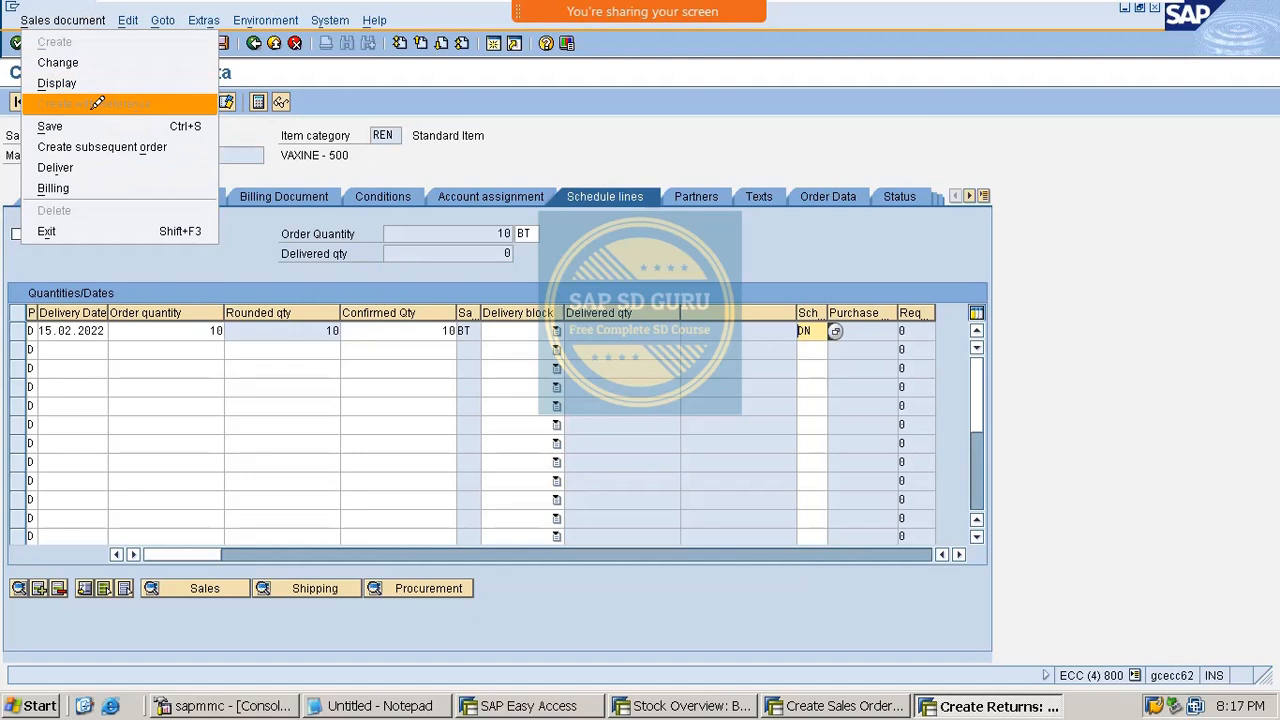
click(80, 172)
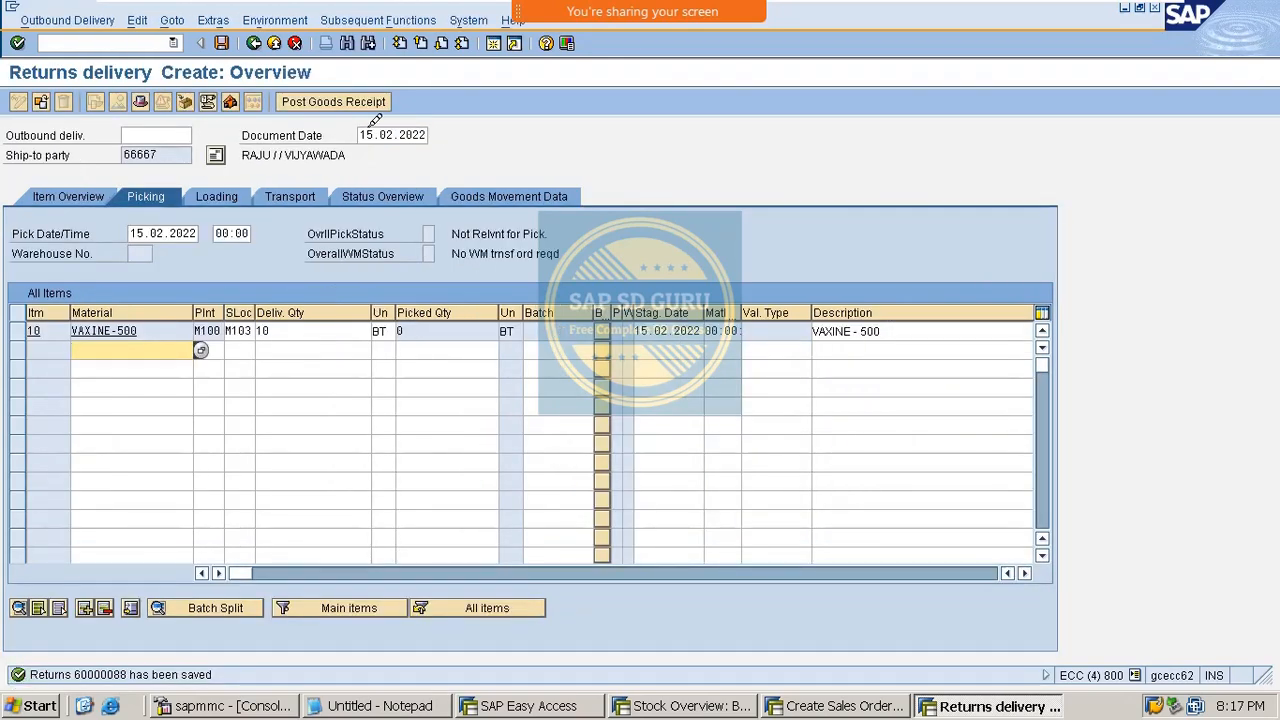
click(337, 101)
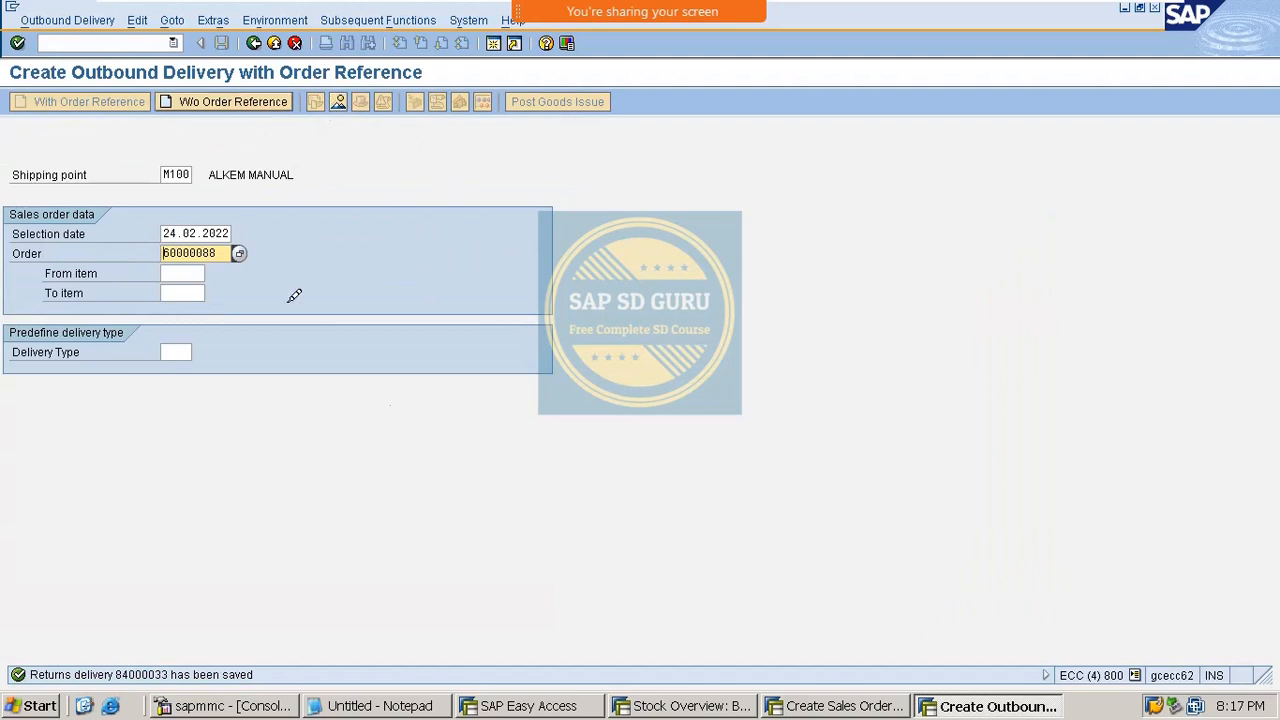
Step: Switch to the leftover Create Sales Order session with order type RE and close it
click(893, 706)
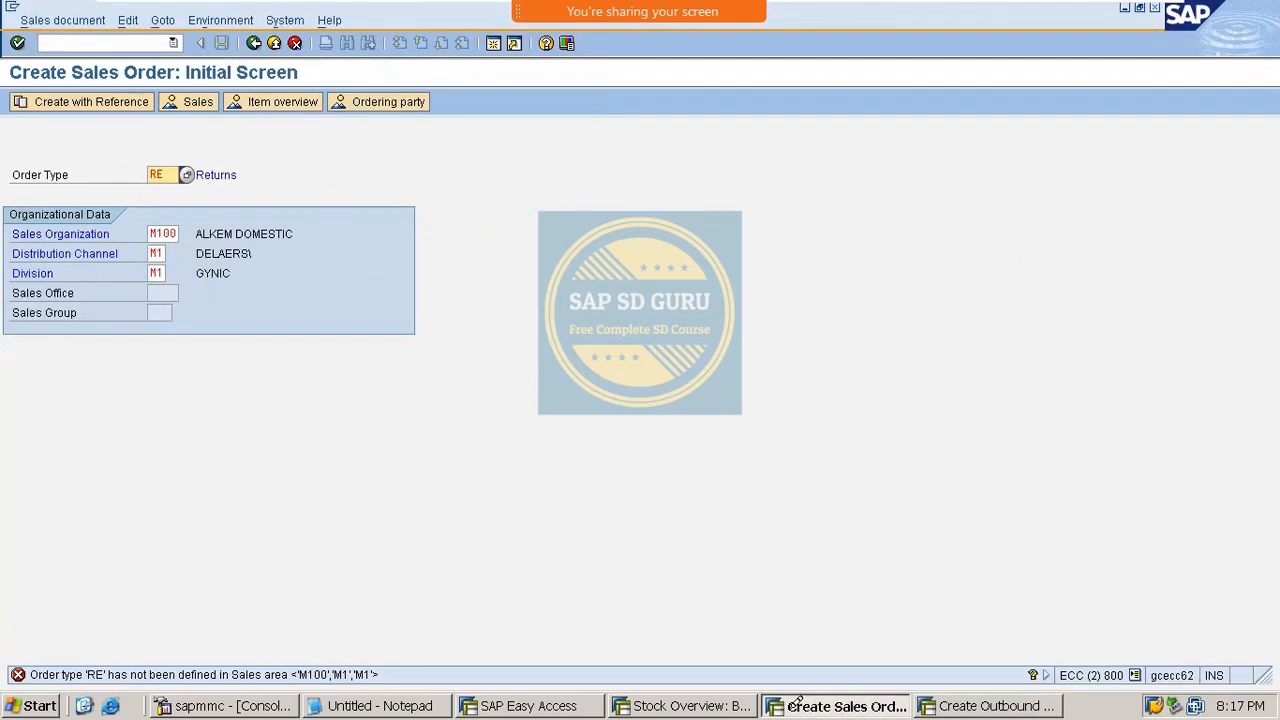
click(136, 24)
click(109, 37)
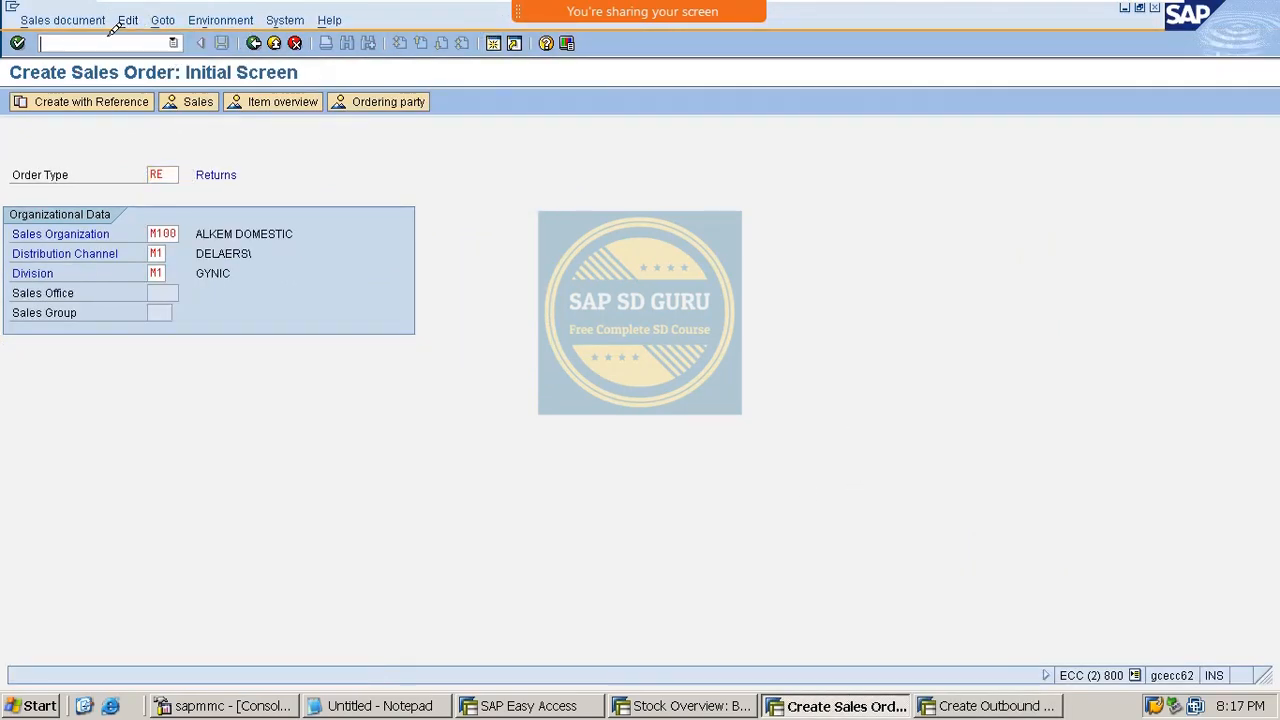
text(/i)
key(Return)
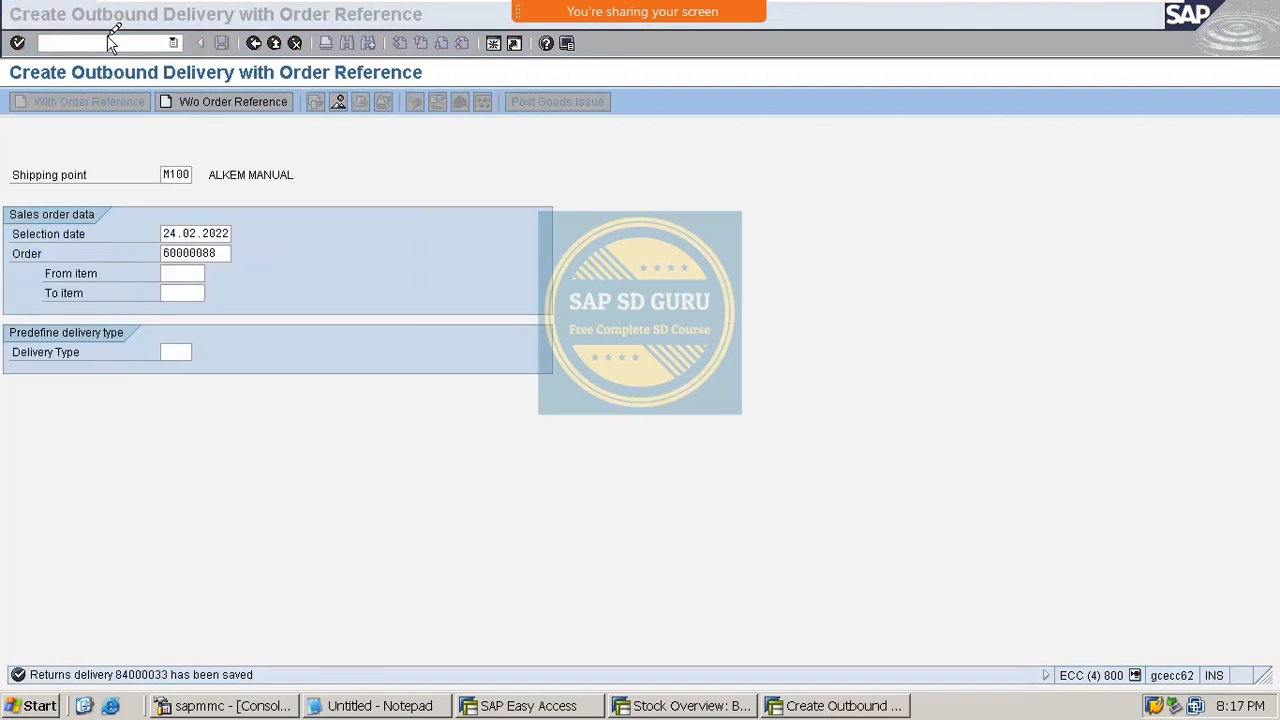
Step: Refresh the stock overview of VAXINE-500 and compare its unrestricted-use stock with its returns stock in storage location M103
click(681, 704)
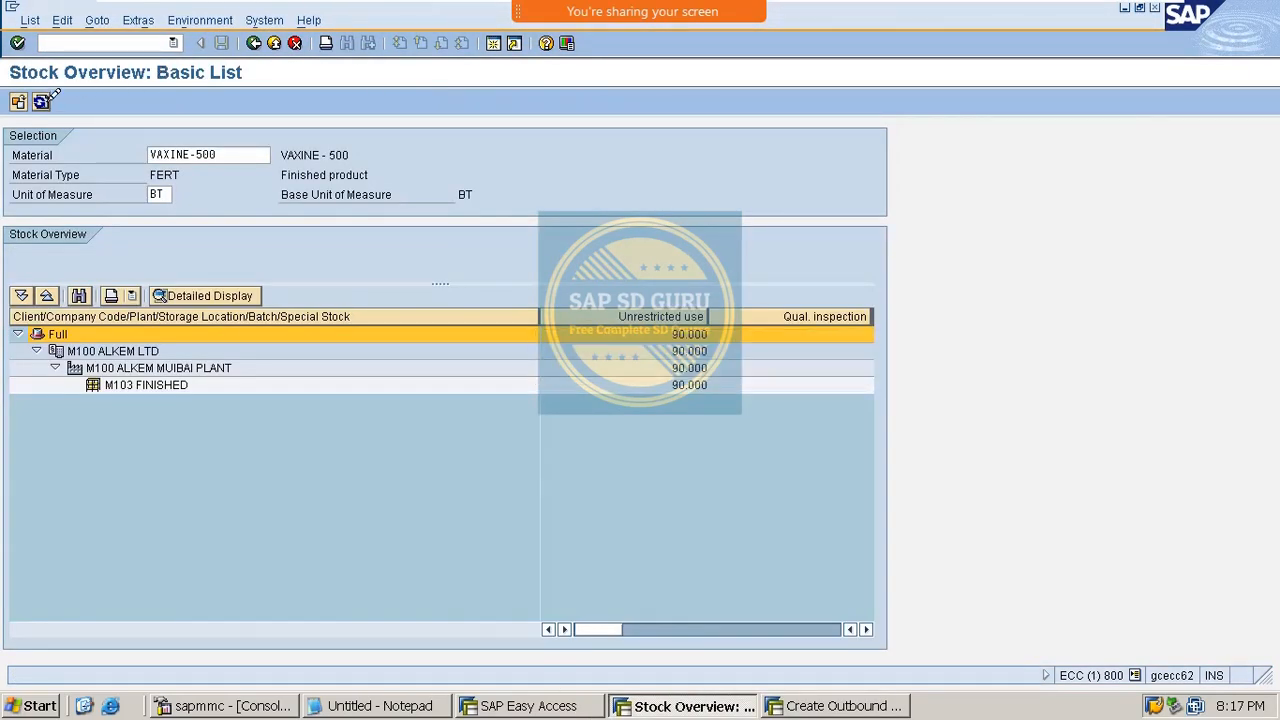
click(46, 100)
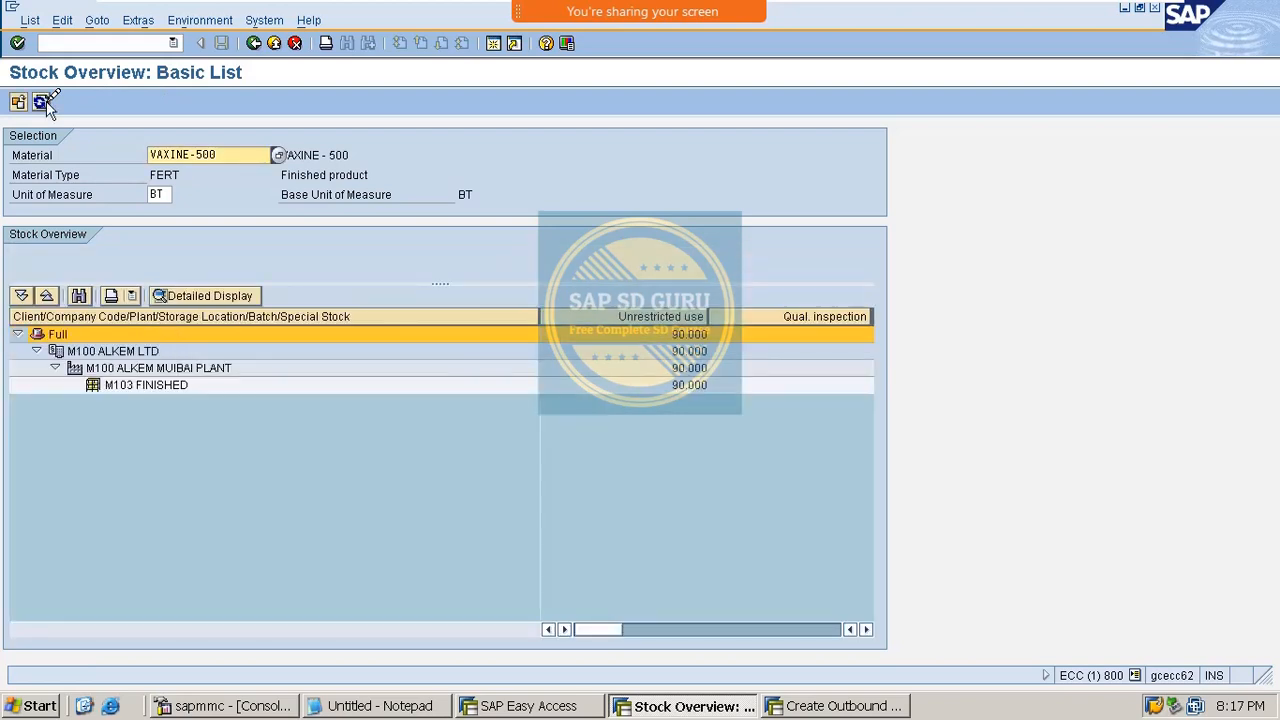
drag(614, 628, 845, 626)
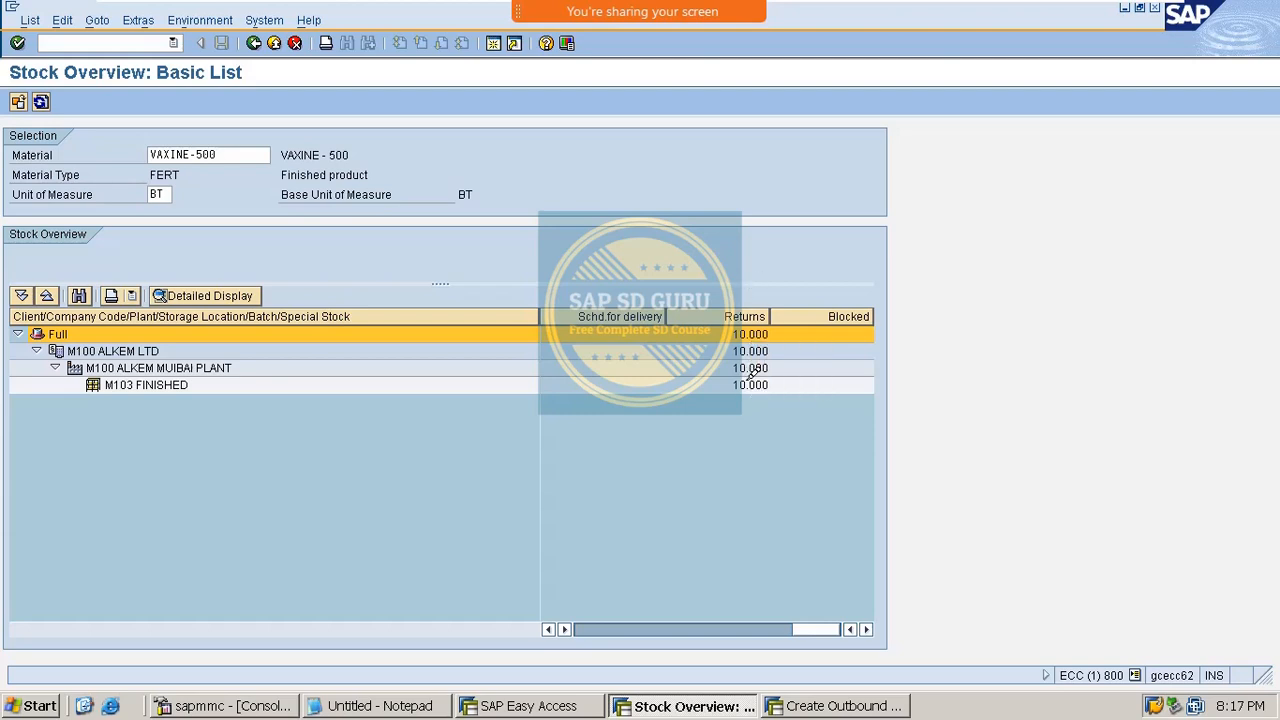
click(752, 382)
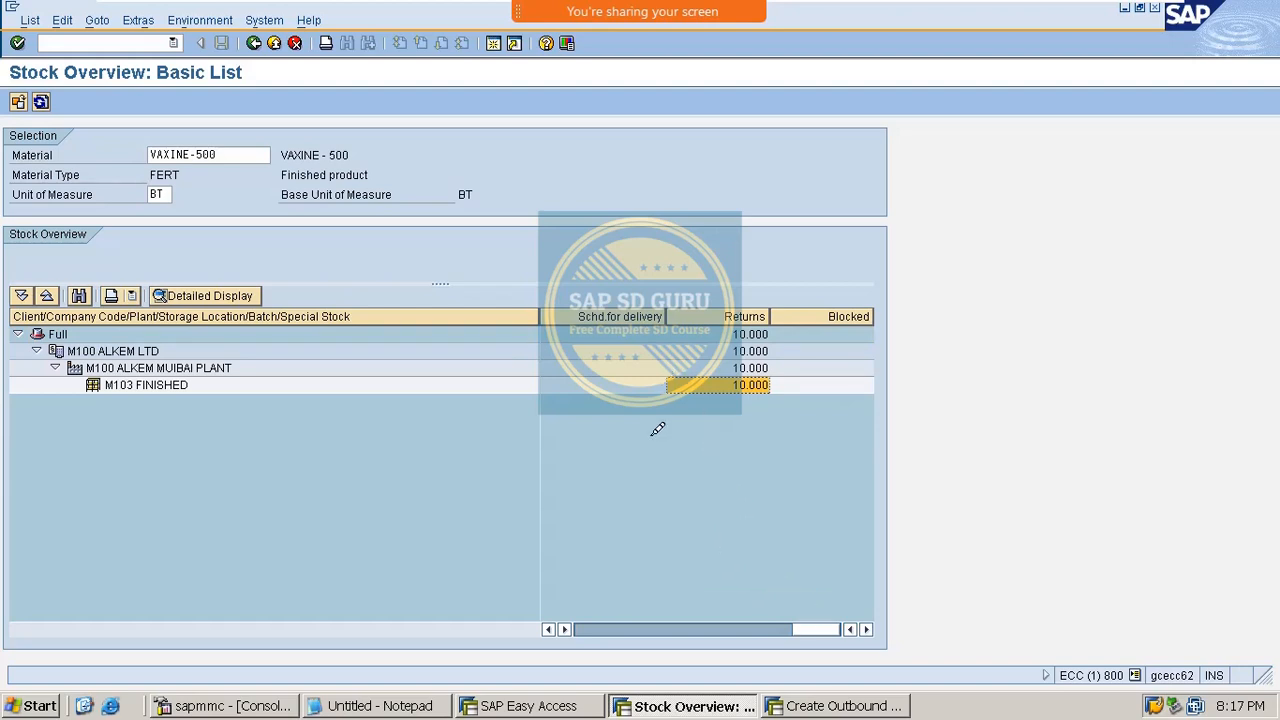
drag(825, 628, 580, 610)
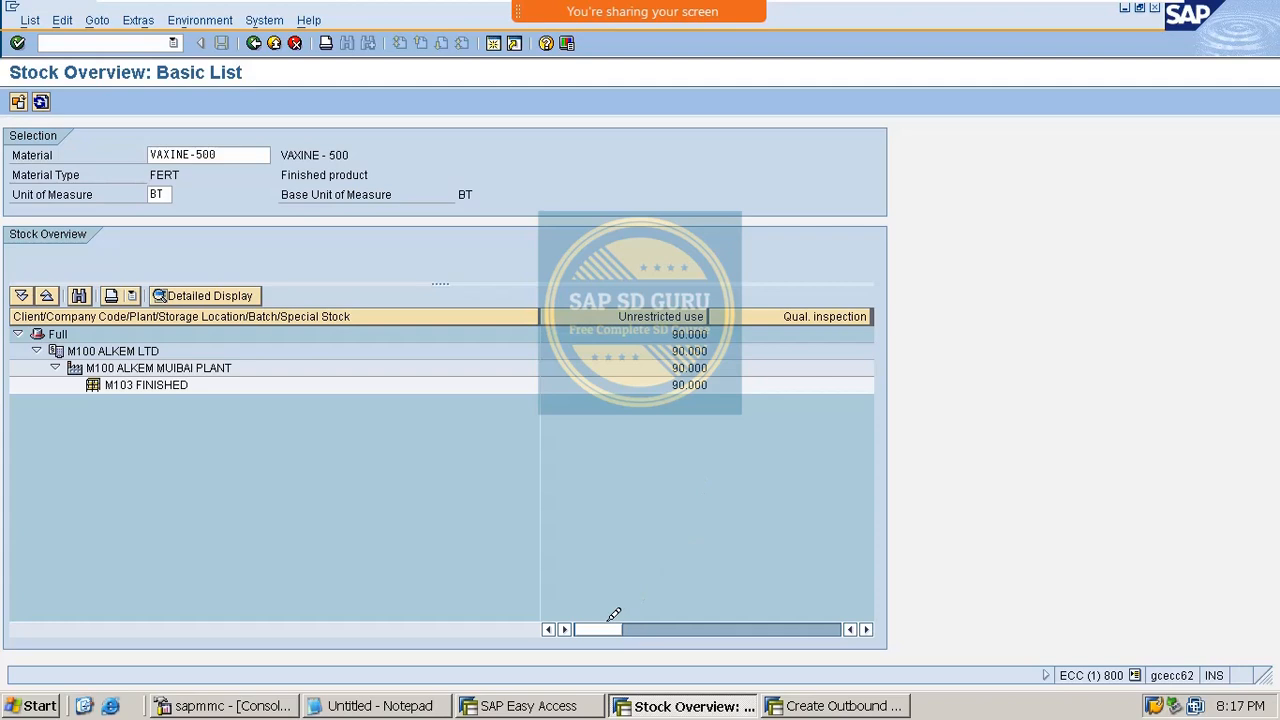
drag(616, 618, 789, 578)
drag(612, 623, 822, 609)
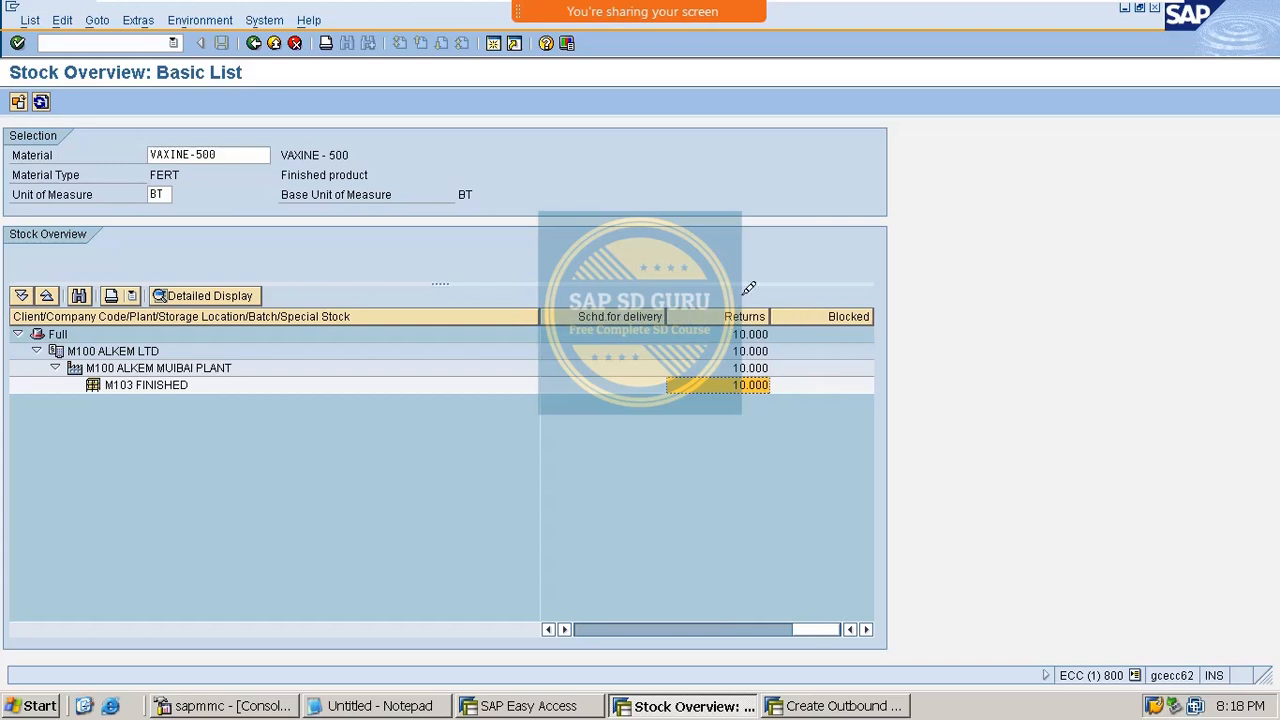
click(743, 305)
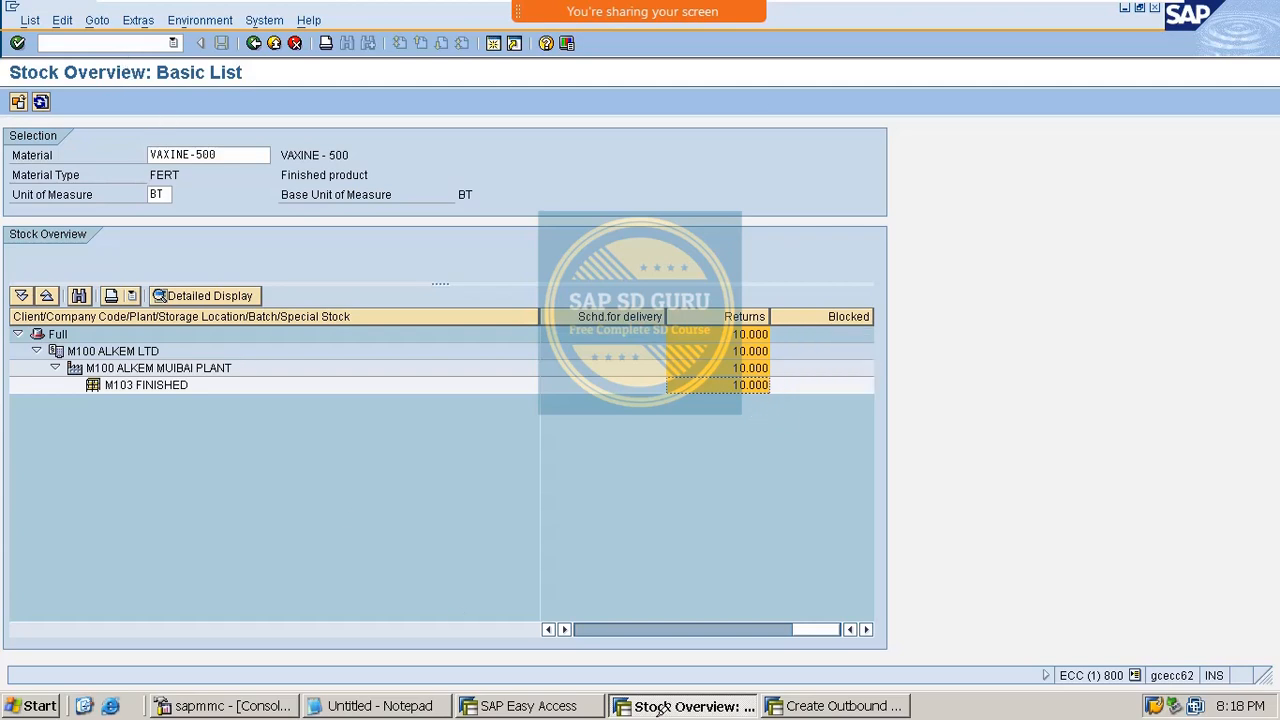
Step: Leave the stock overview and the outbound delivery transaction, returning both sessions to the SAP Easy Access screen
click(90, 40)
text(/n)
key(Return)
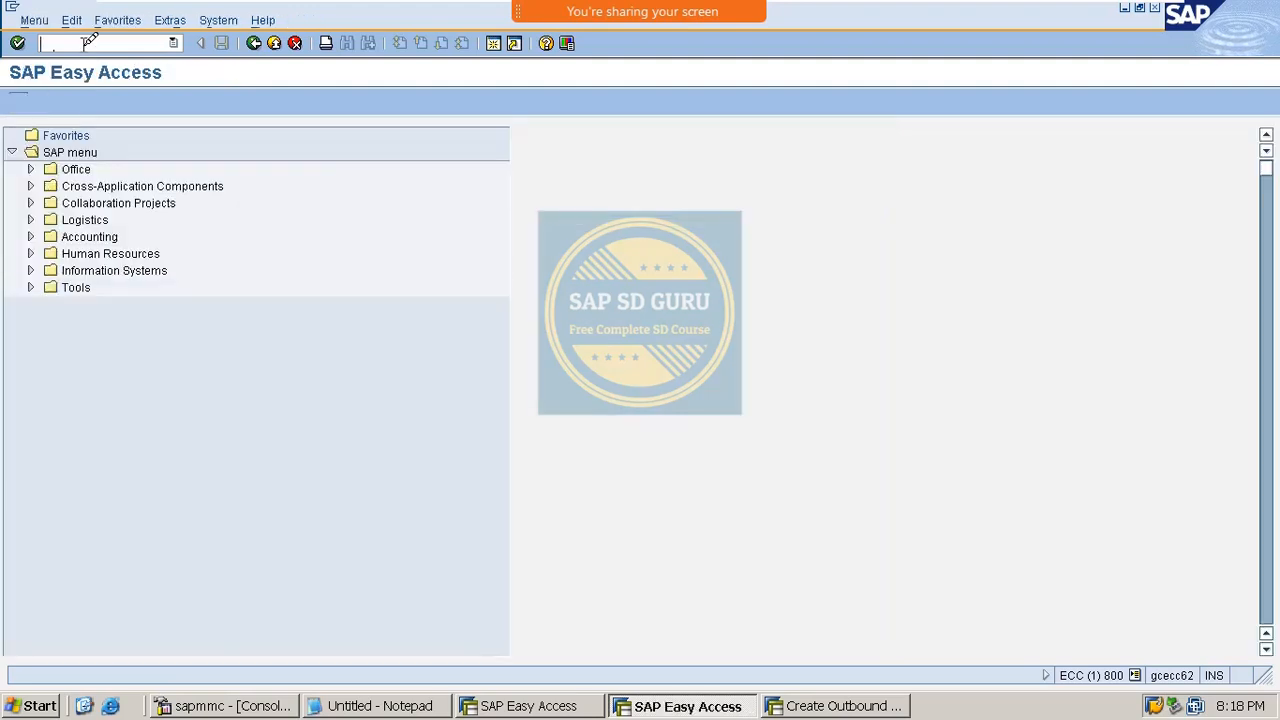
click(790, 705)
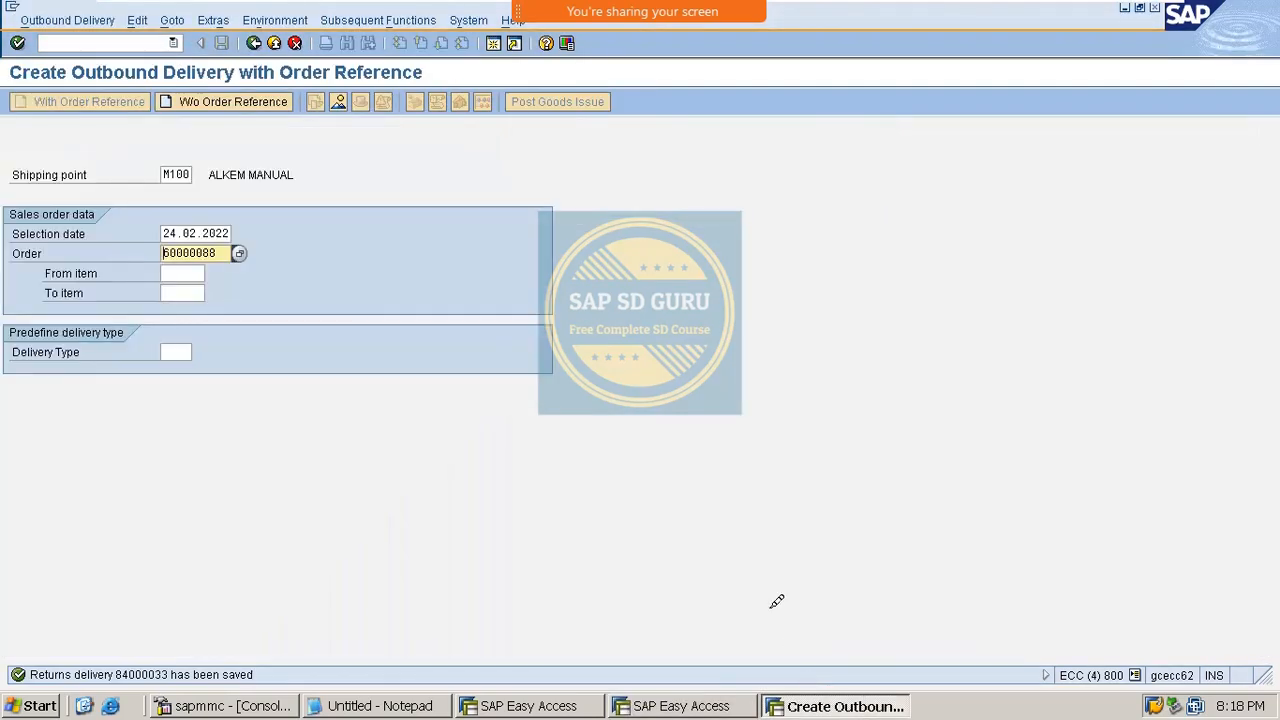
click(120, 40)
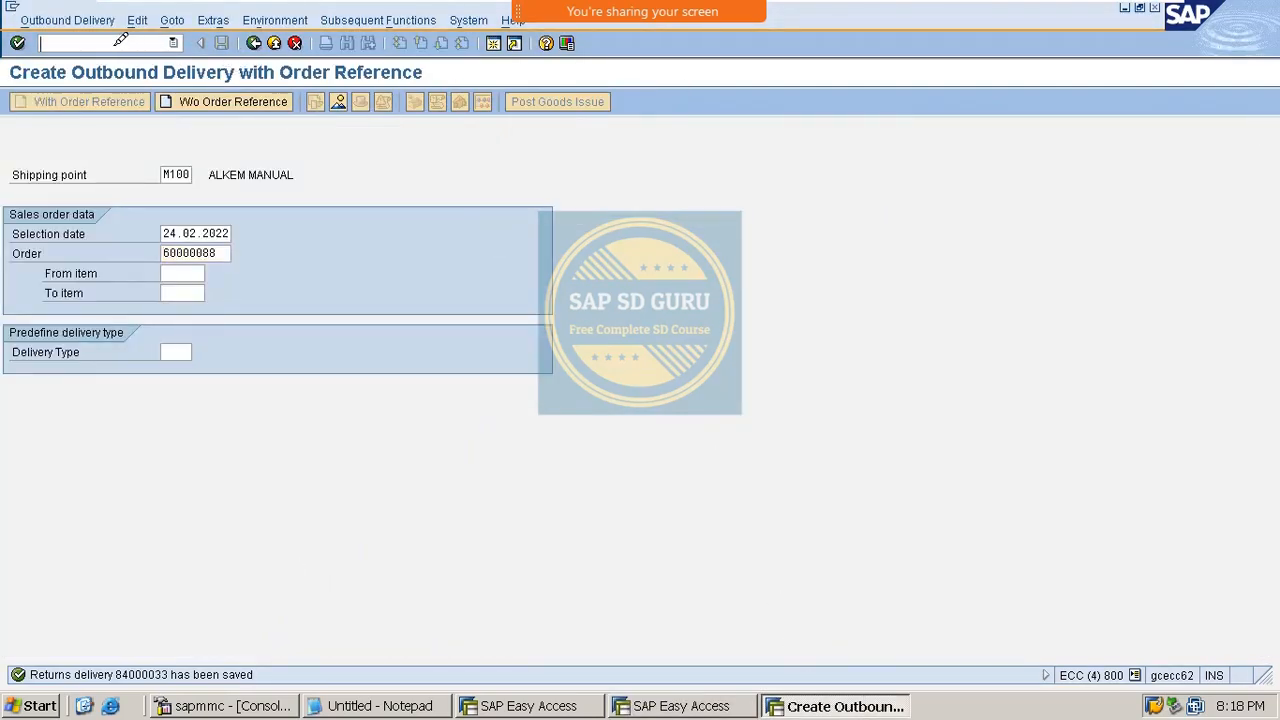
text(/n)
key(Return)
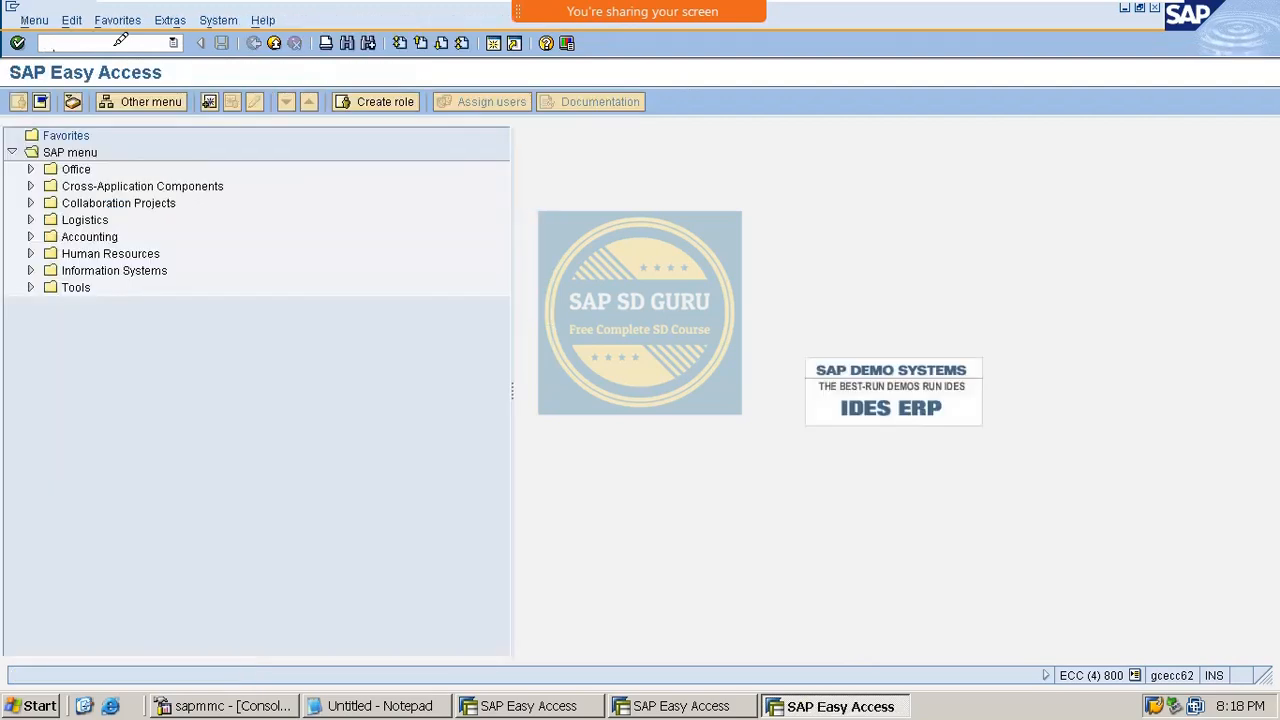
Step: Open the details of schedule line category DN (Returns) in transaction VOV6 using the second SAP session
click(718, 692)
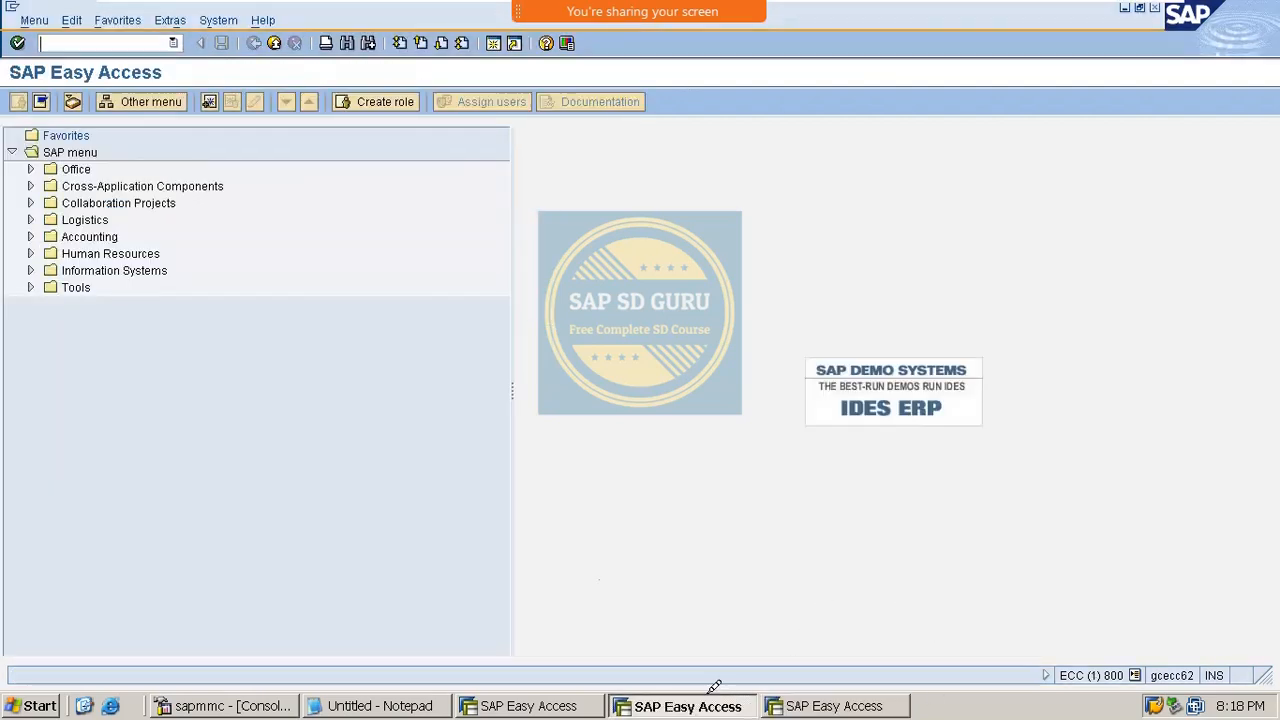
text(VOV6)
key(Return)
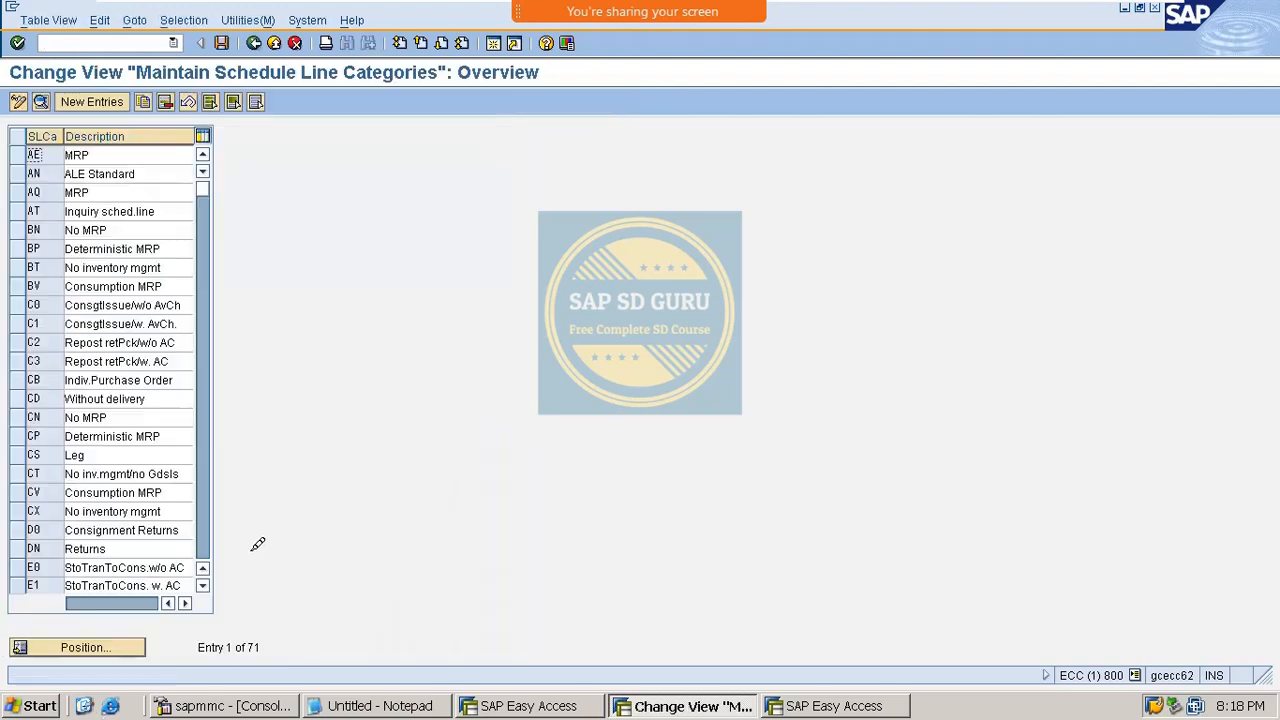
click(100, 647)
text(DN)
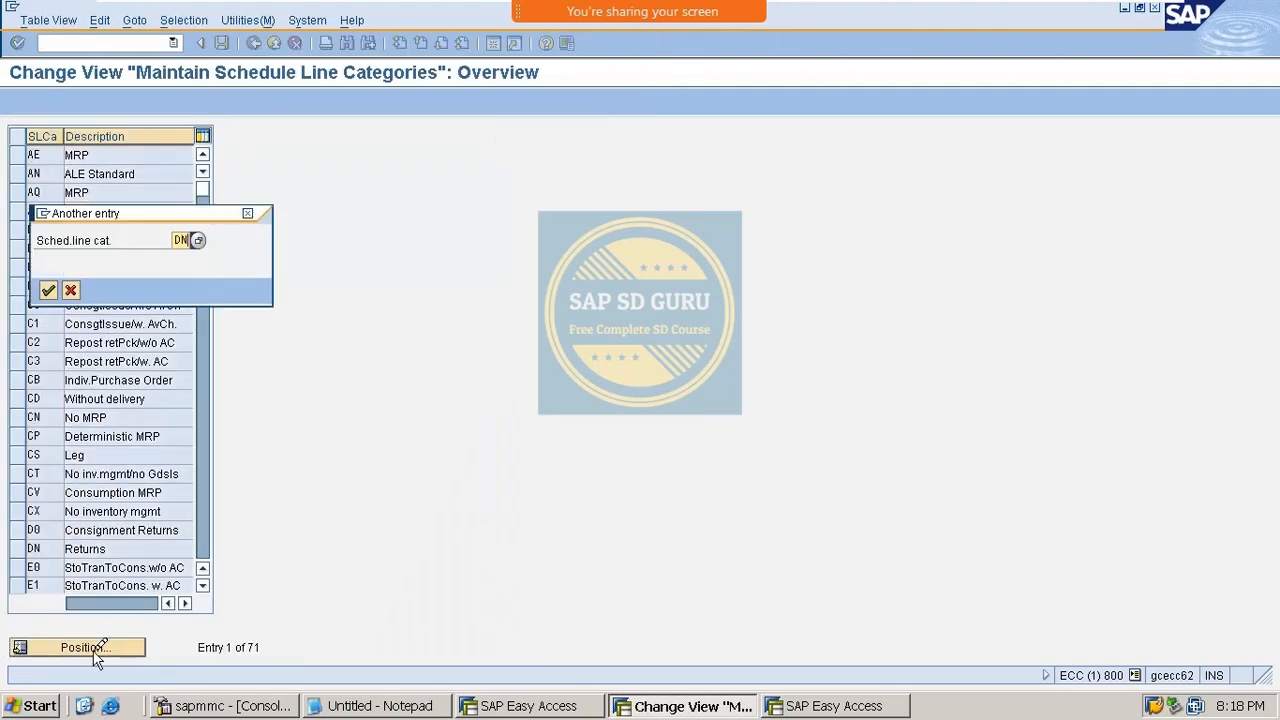
key(Return)
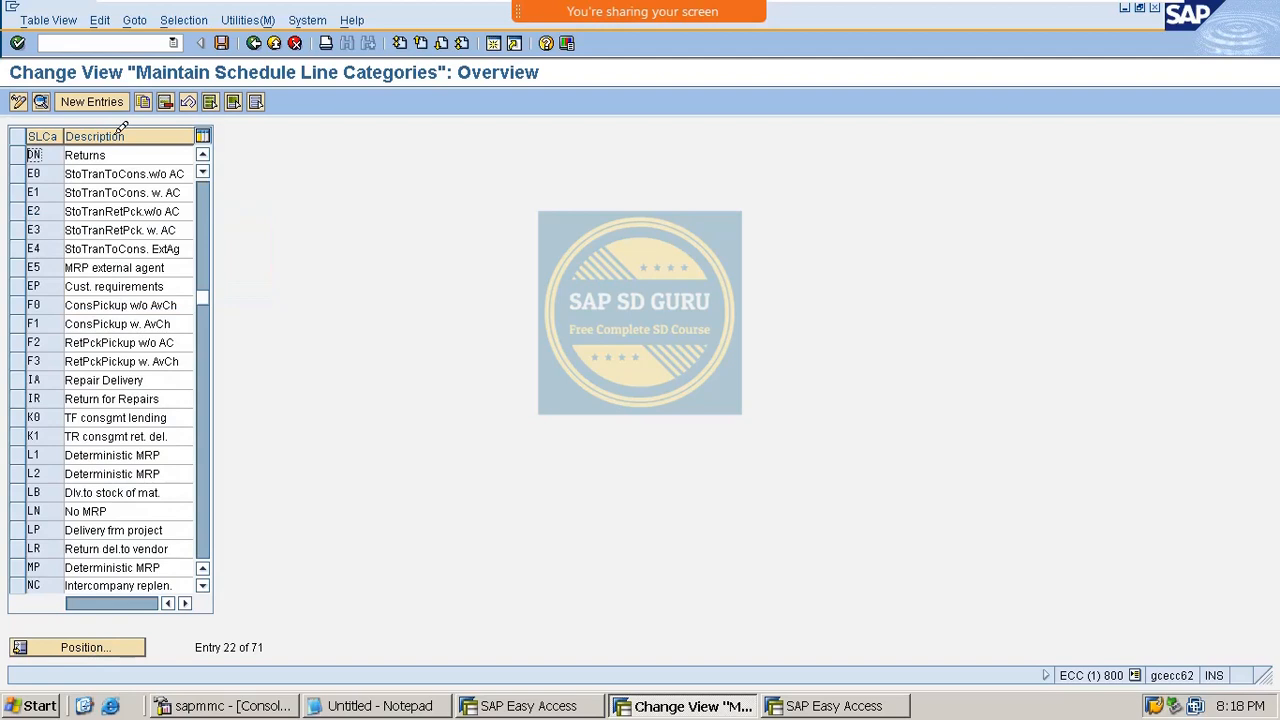
double_click(60, 155)
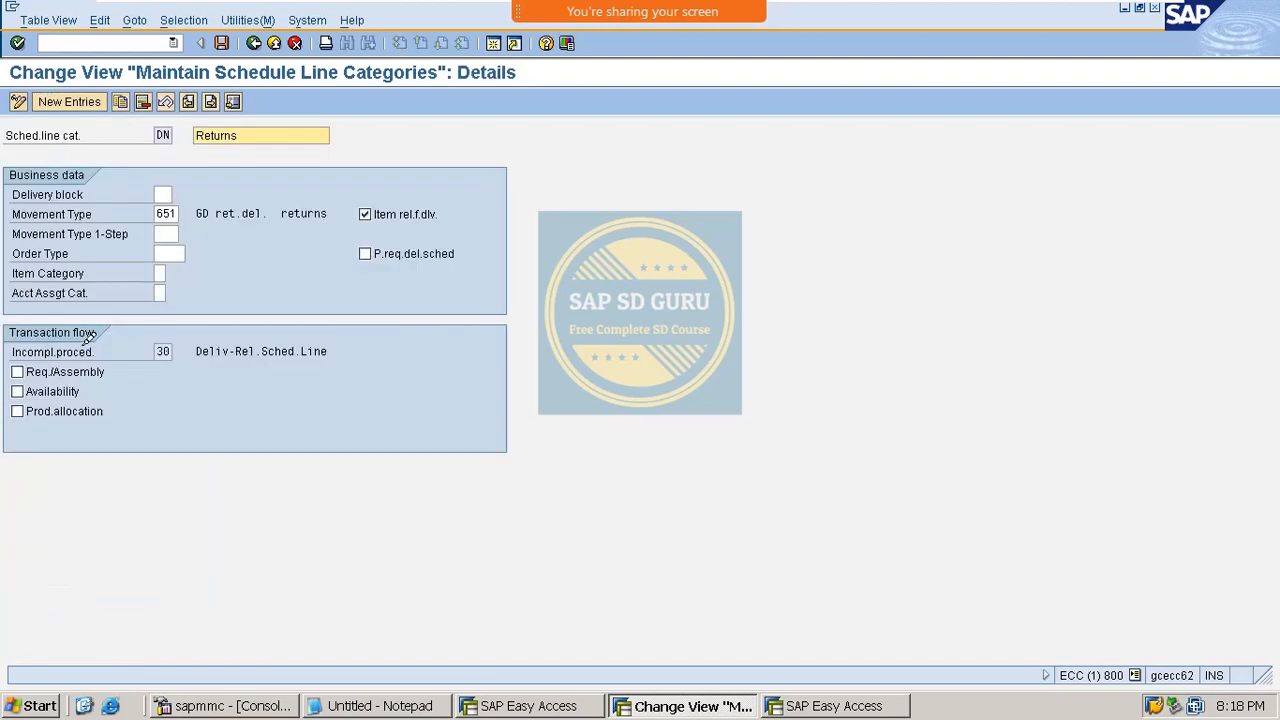
Step: Set the movement type of schedule line category DN to 653 and save the change under customizing request ECCK900002
click(172, 213)
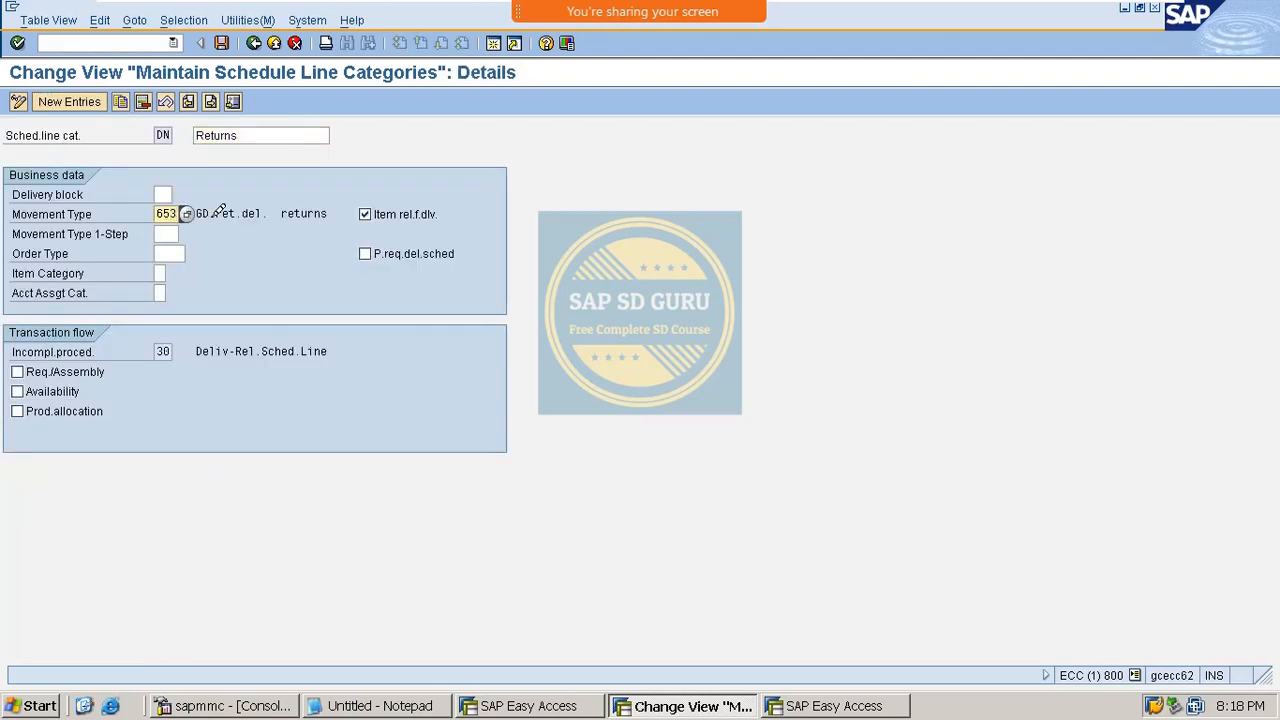
key(Return)
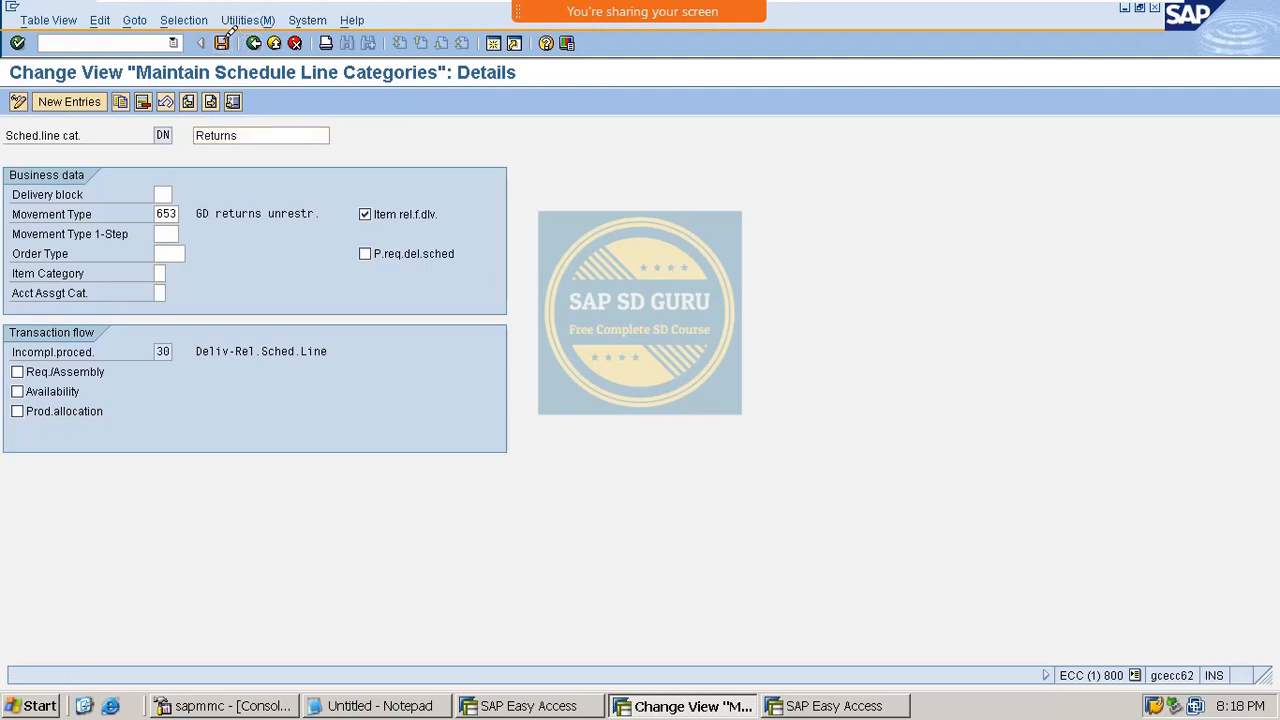
click(222, 42)
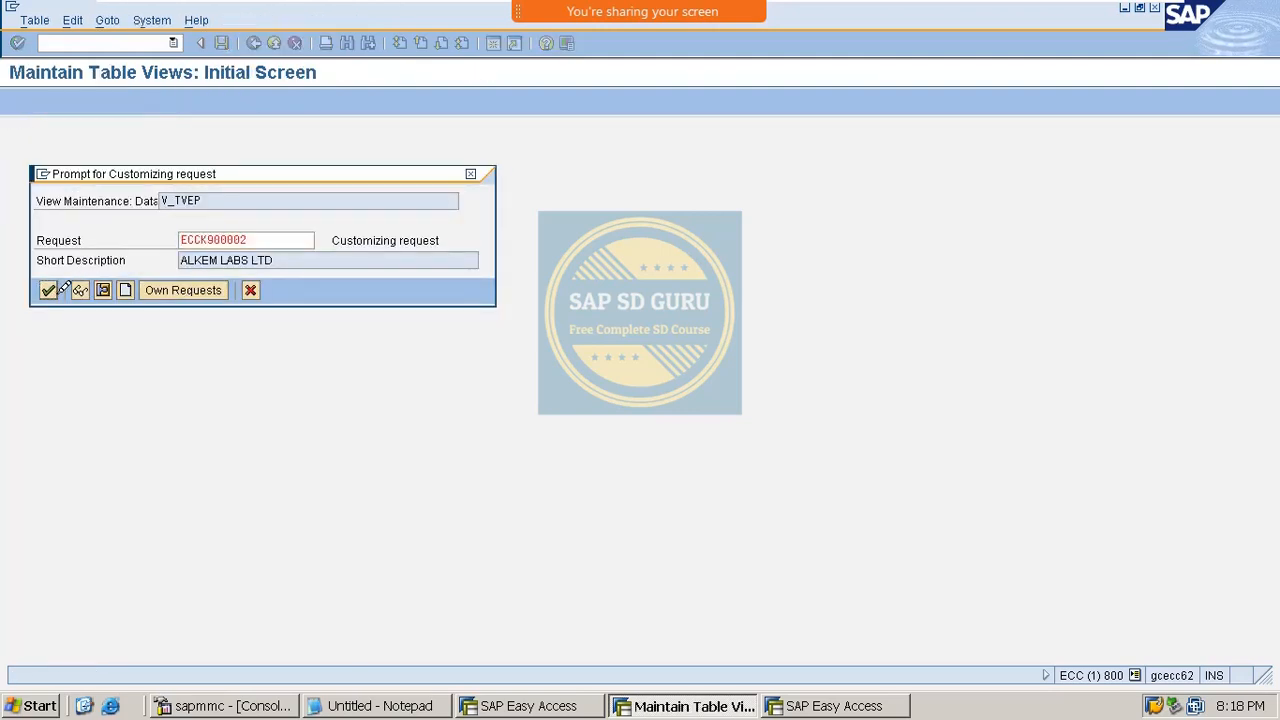
click(52, 291)
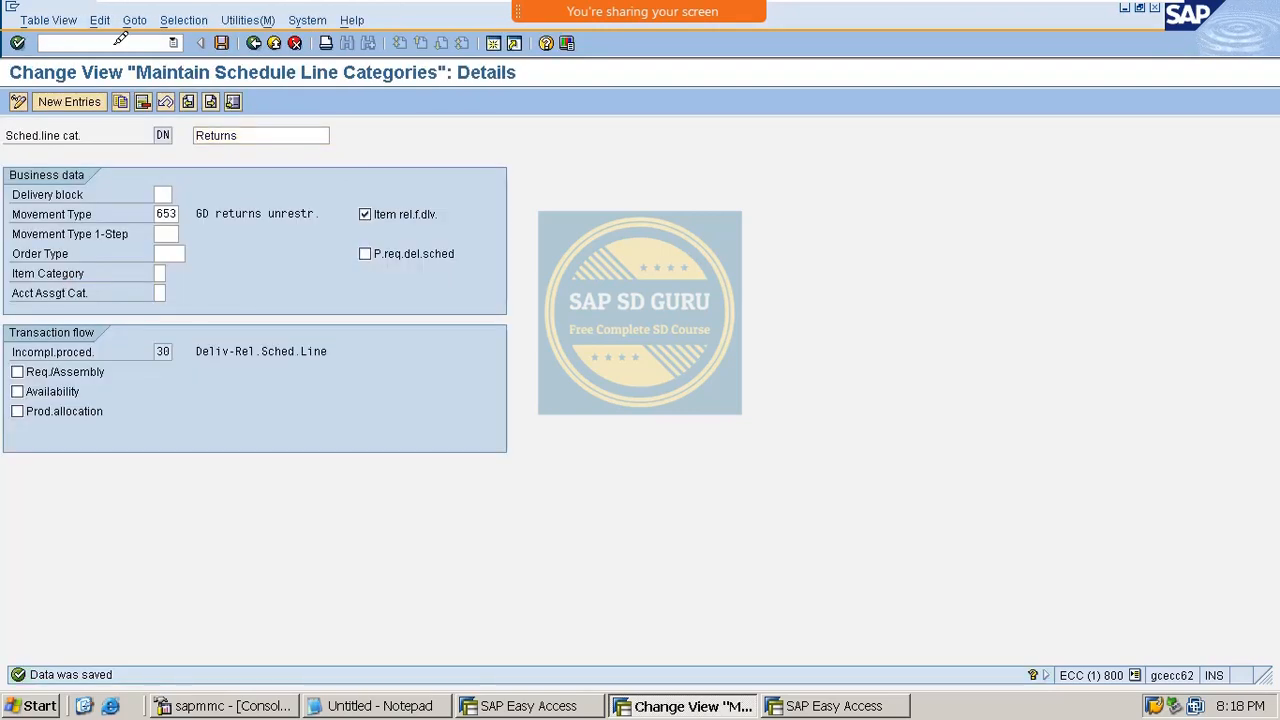
key(Return)
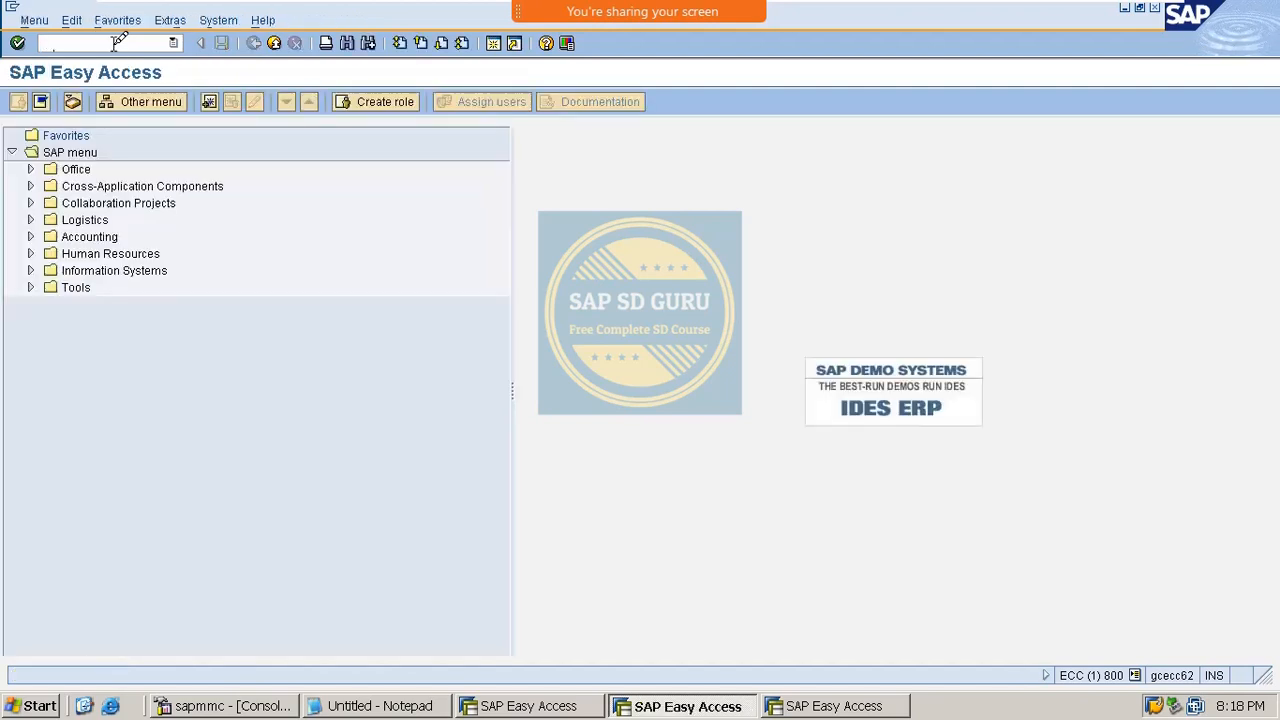
Step: Create a returns order of type RE for M100/M1/M1 with reference to the billing document, copying its VAXINE-500 item
text(VA01)
key(Return)
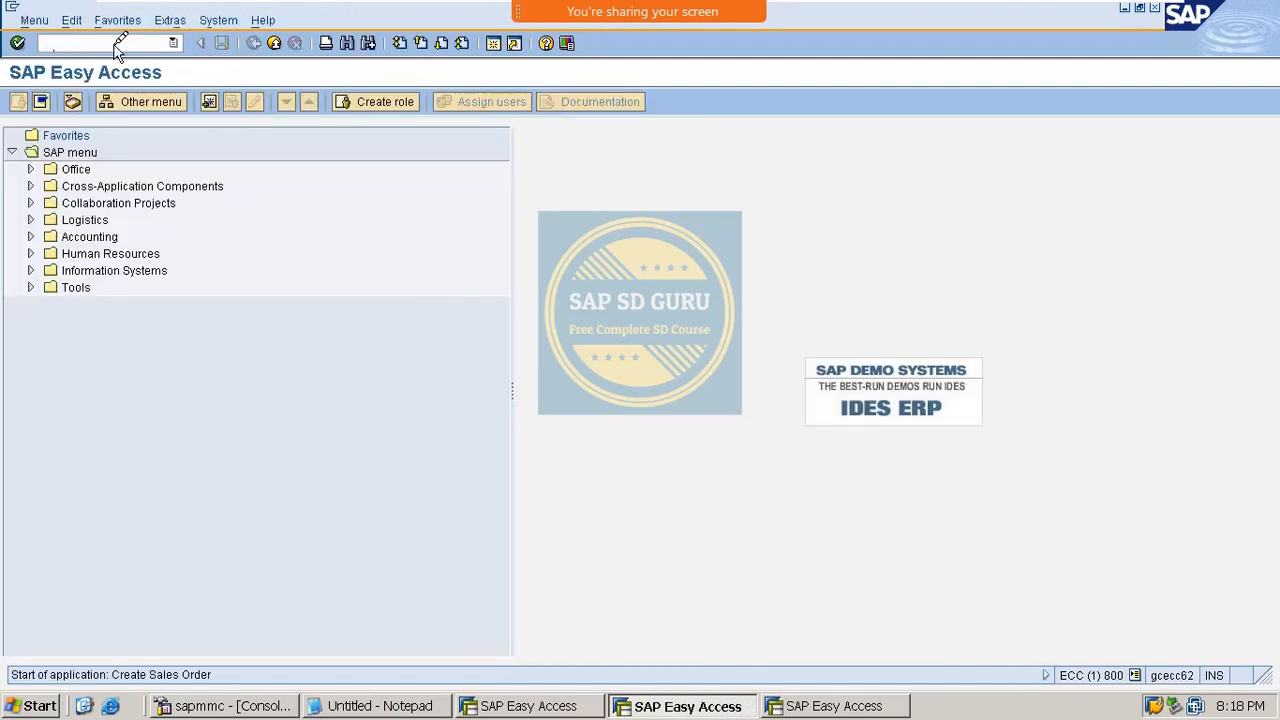
key(Return)
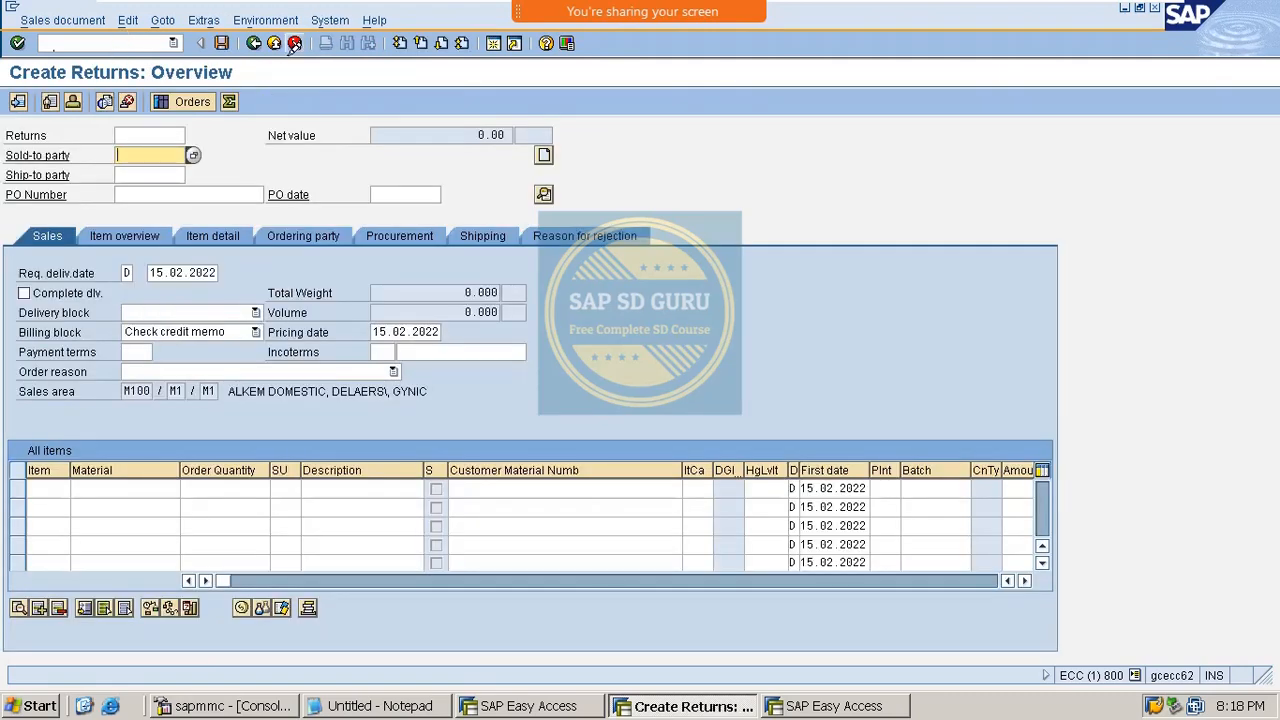
click(254, 43)
click(77, 101)
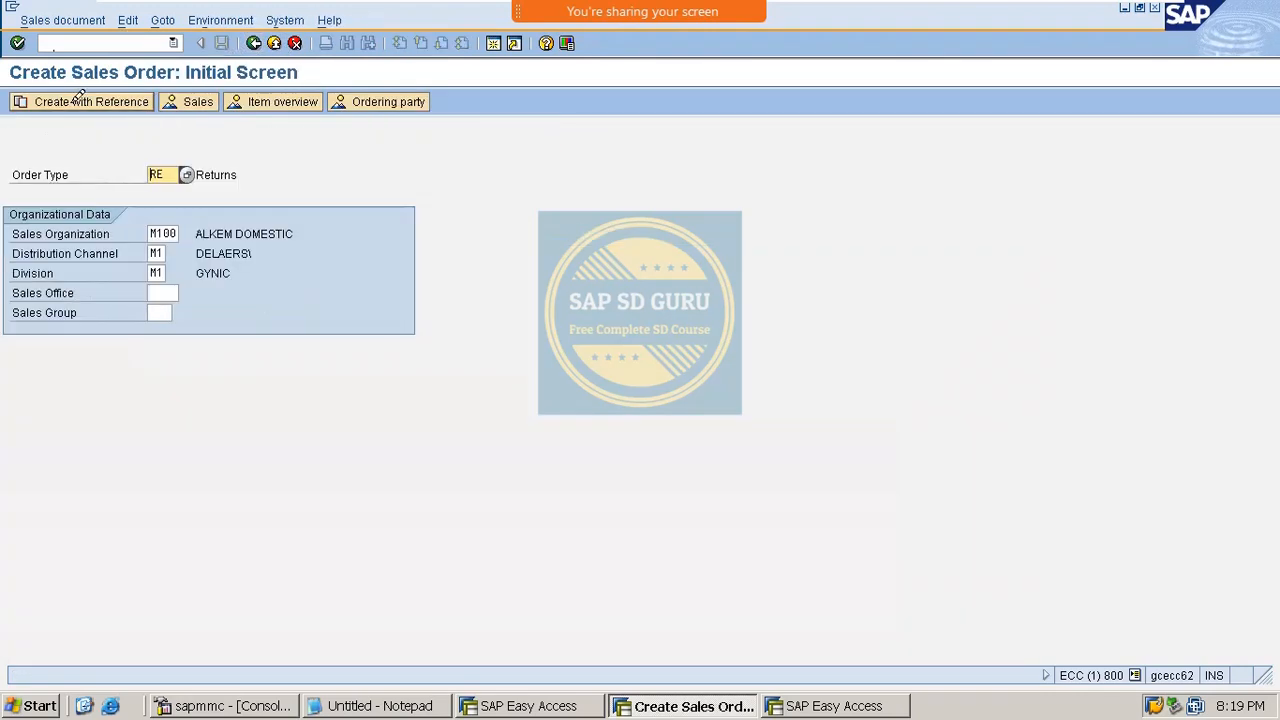
click(436, 320)
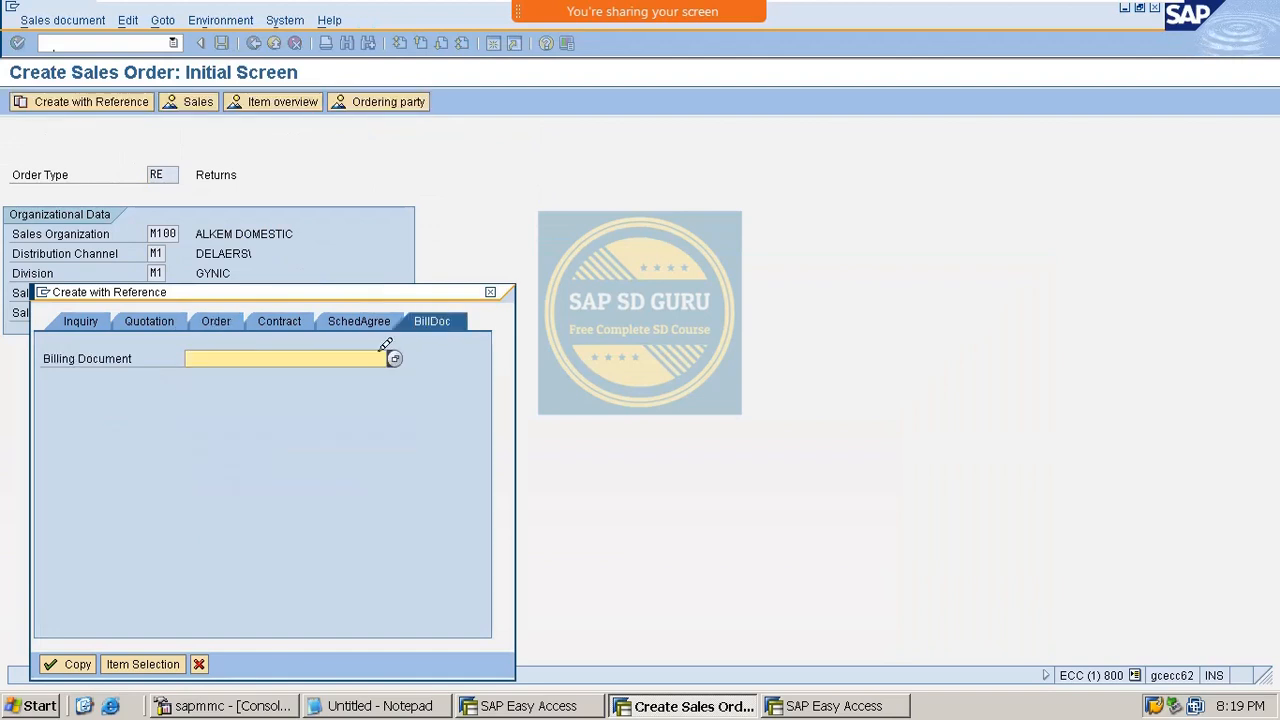
text(90036260)
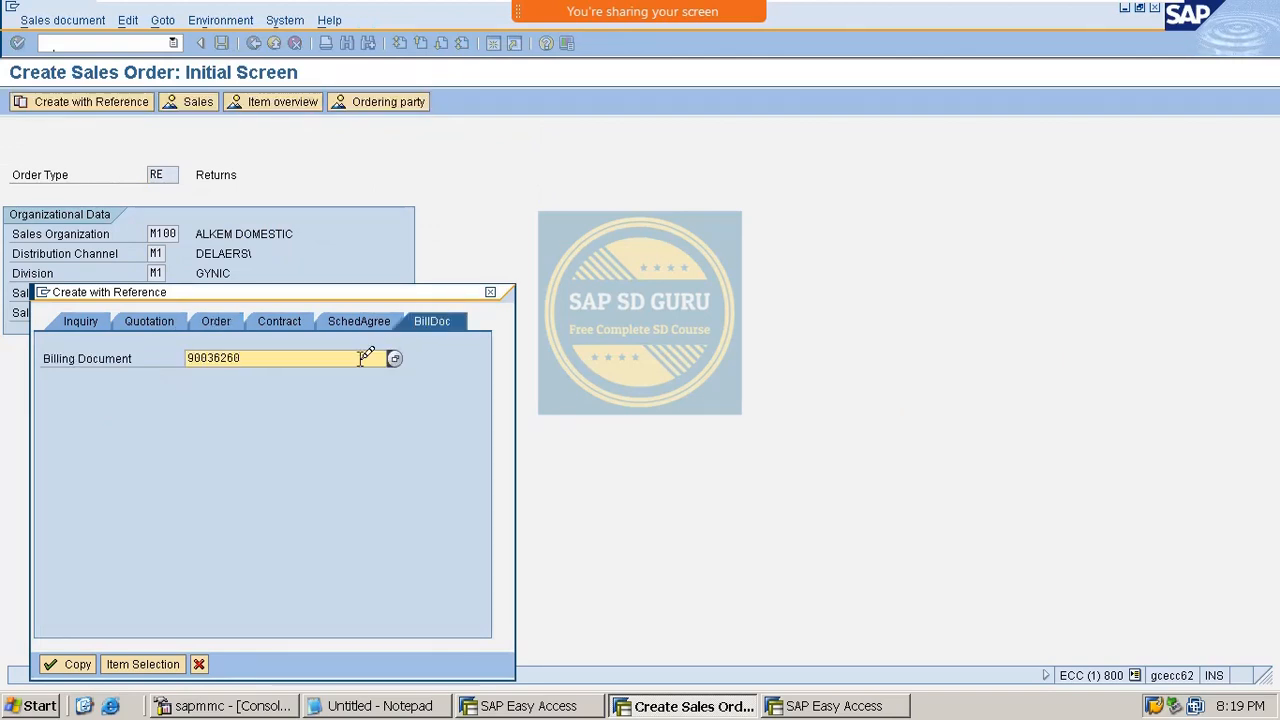
click(62, 660)
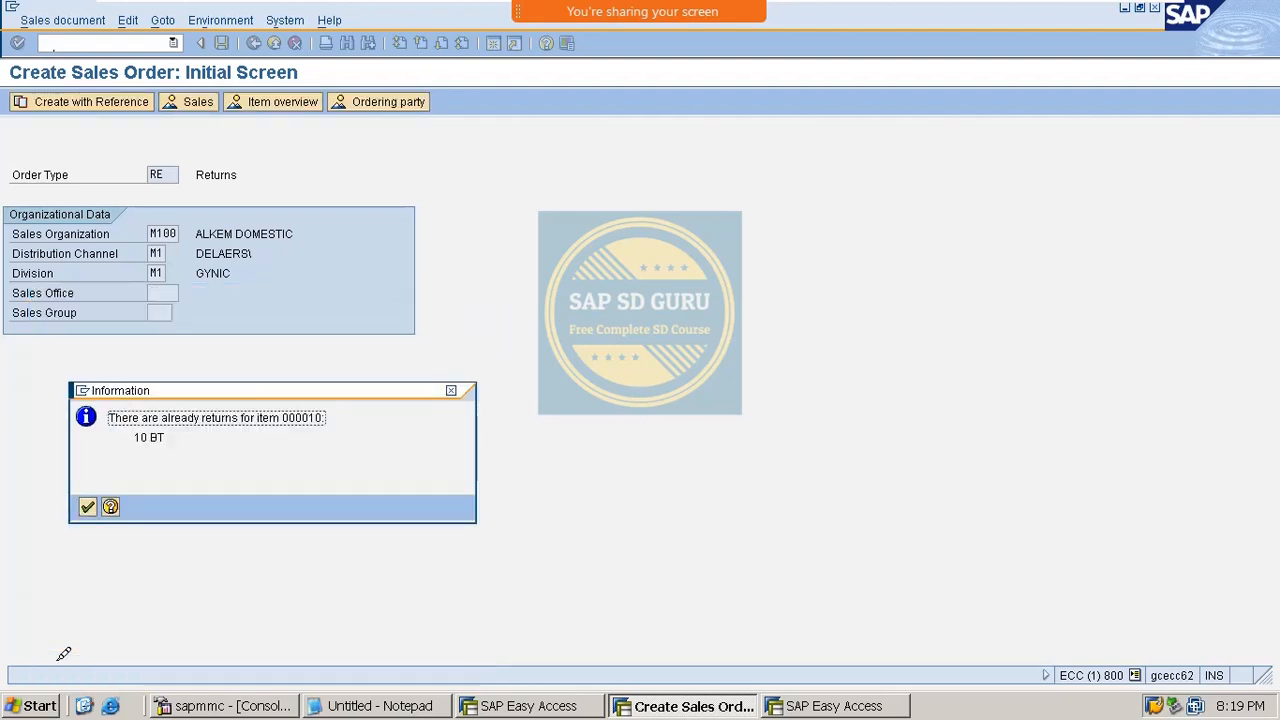
key(Return)
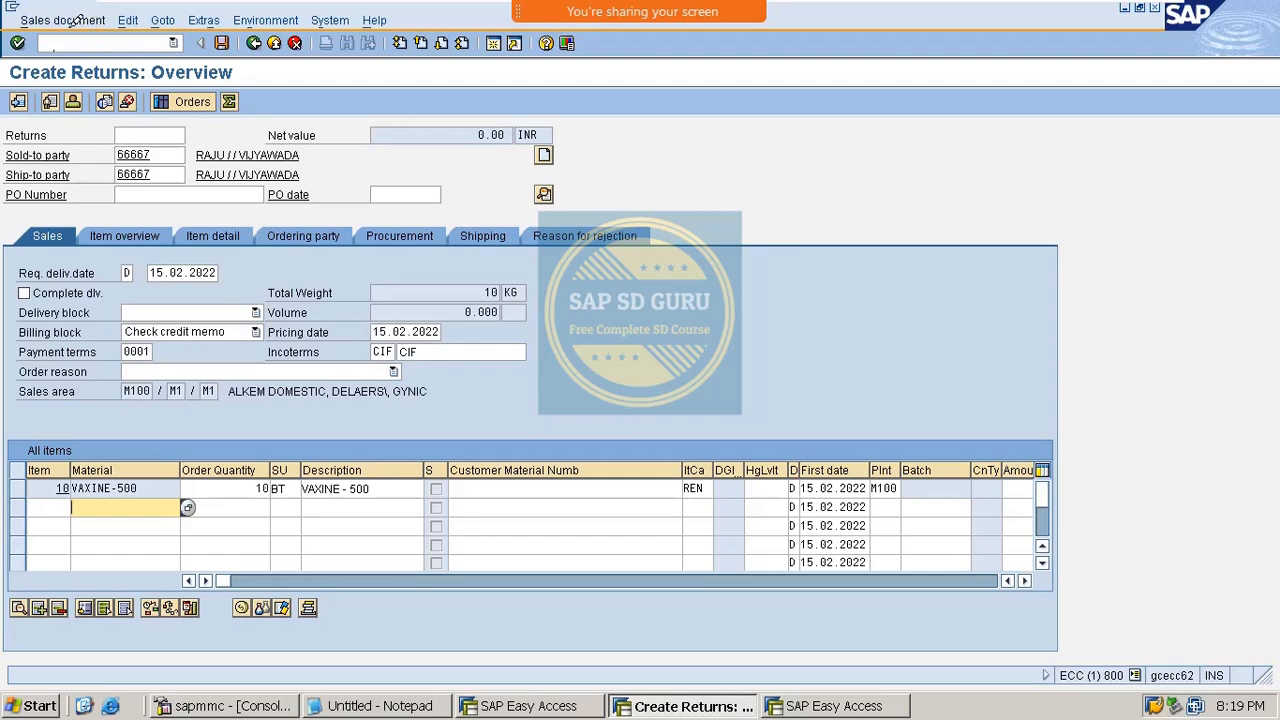
Step: Check the returns order for incomplete data and set its order reason to Courtesy (Price or Quantity differences)
click(128, 20)
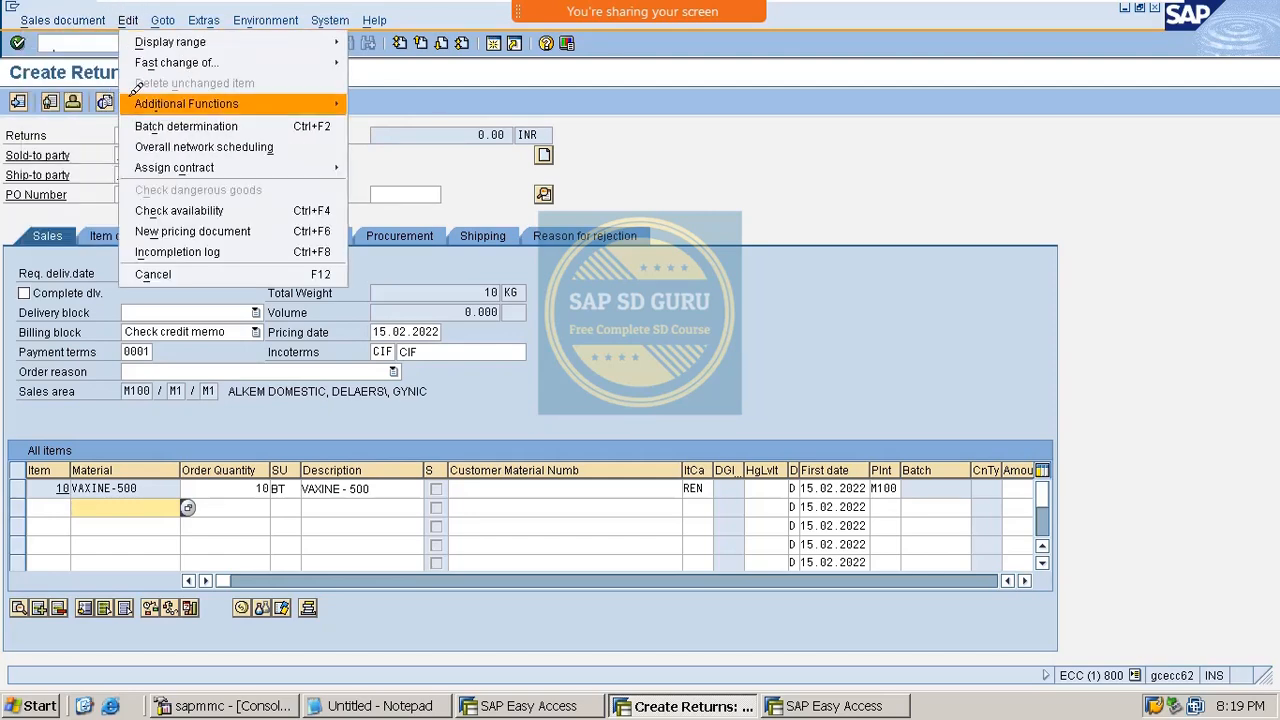
click(193, 252)
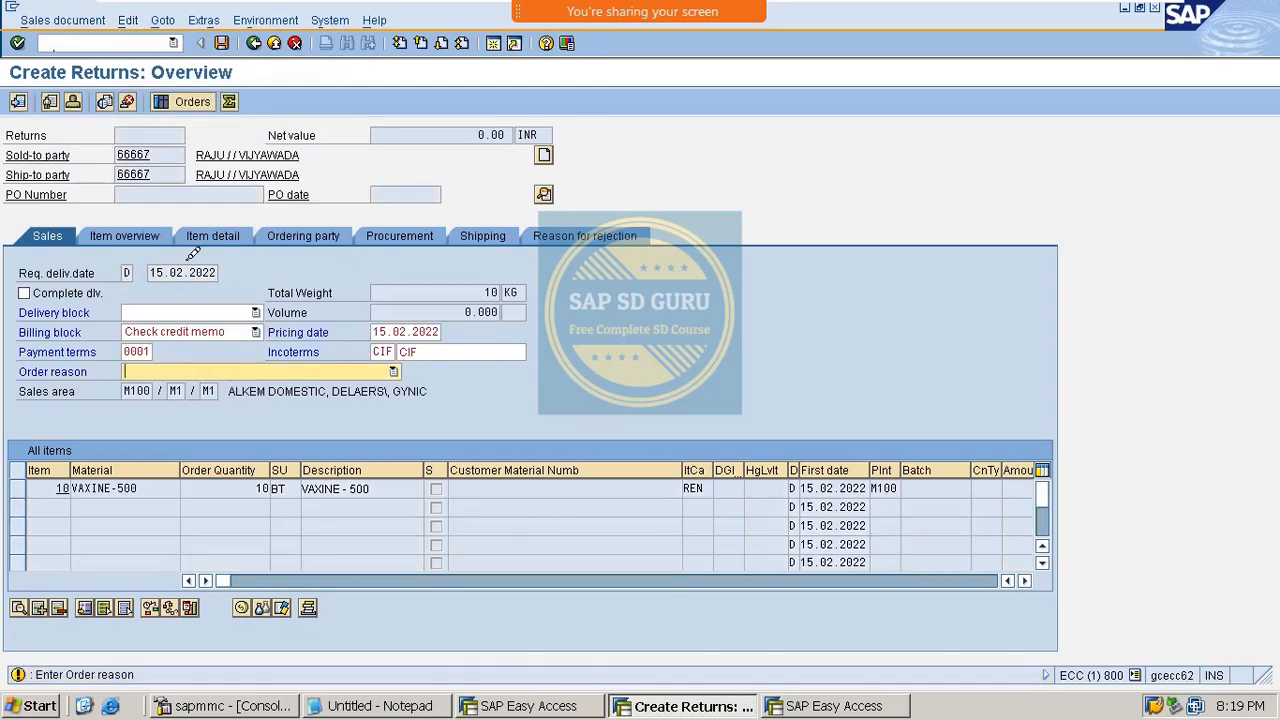
click(260, 371)
click(247, 405)
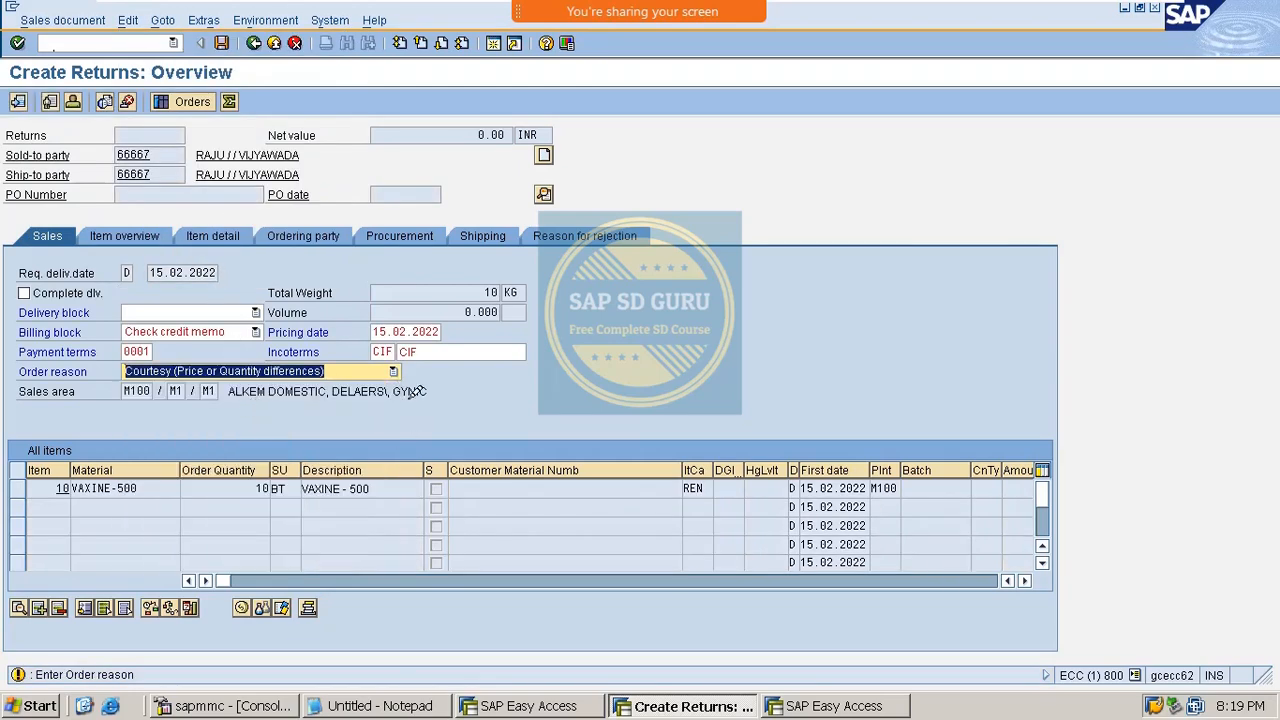
key(Return)
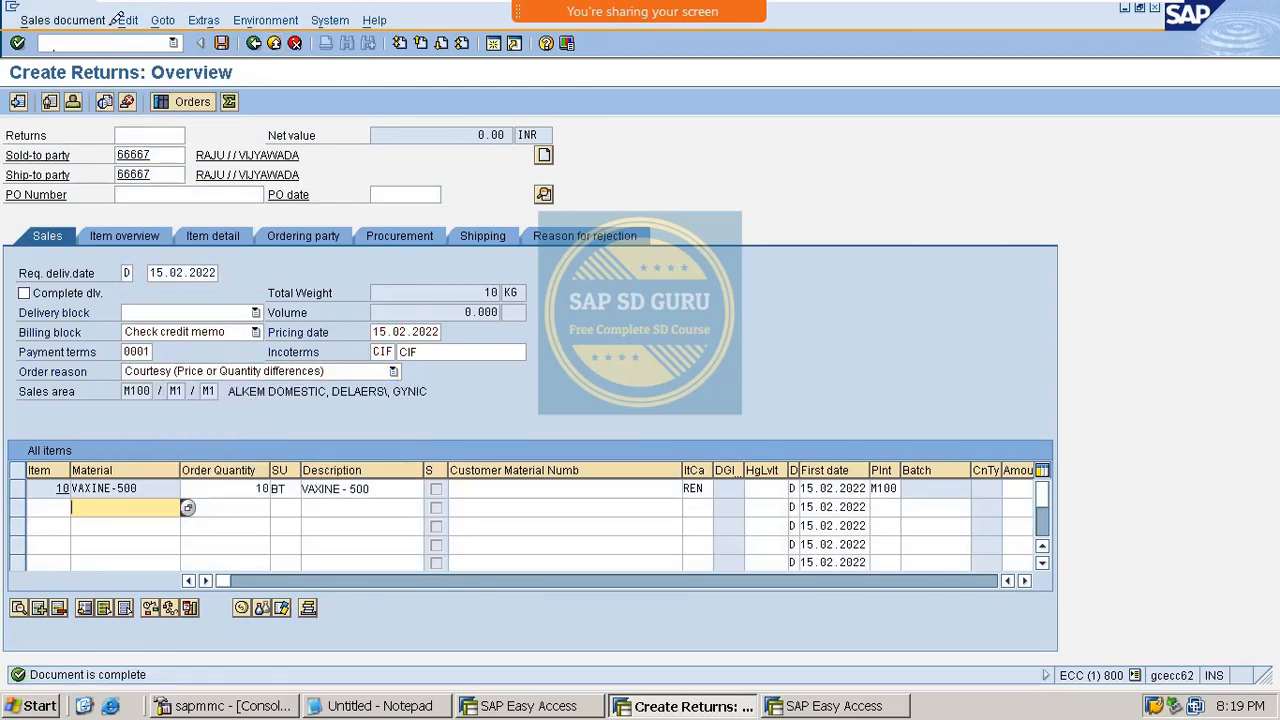
Step: Create the delivery directly from the new returns order and post the goods receipt for 10 BT of VAXINE-500 into M103
click(60, 20)
click(150, 167)
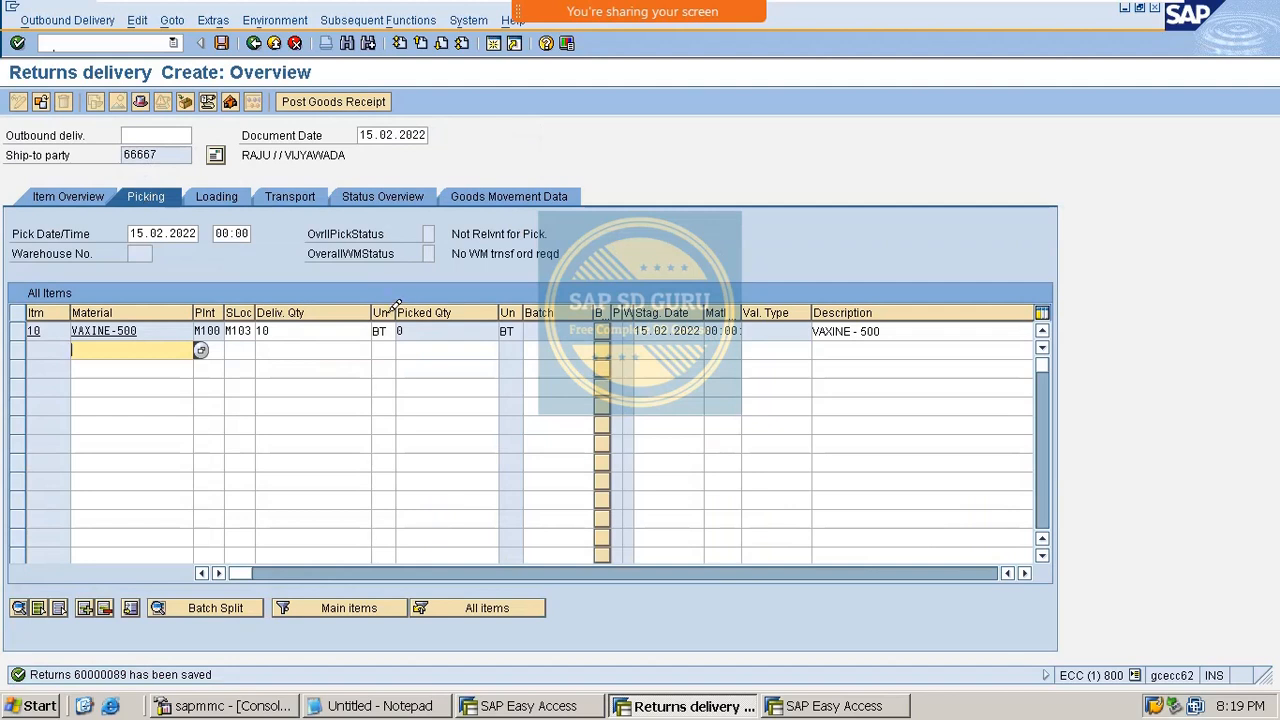
click(357, 93)
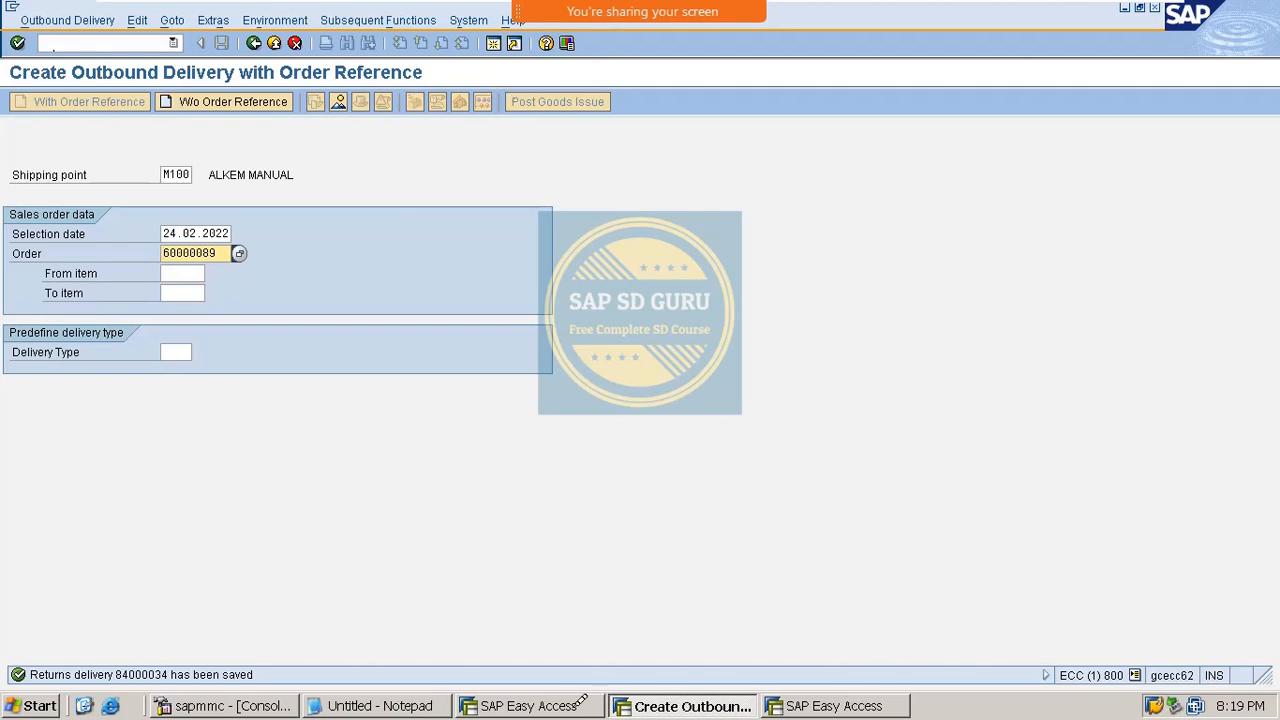
Step: Open the MMBE stock overview of VAXINE-500 for plant M100 and storage location M103 in a new session
click(812, 714)
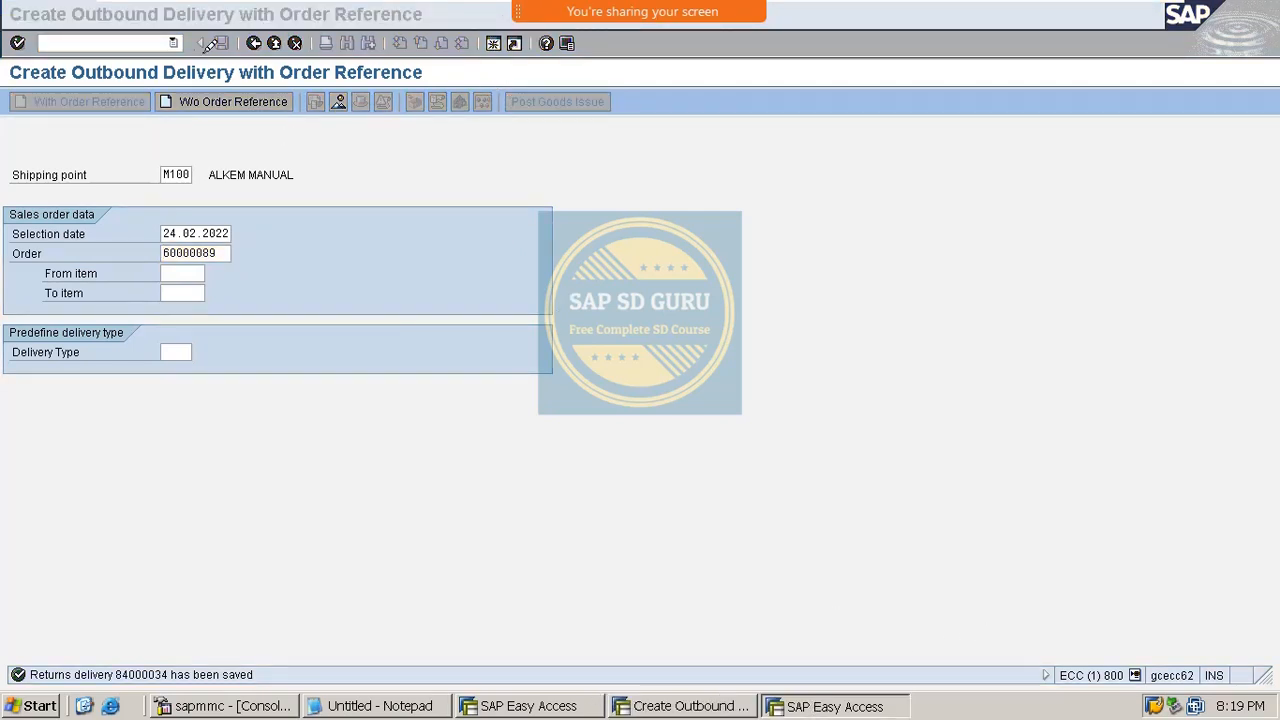
click(143, 37)
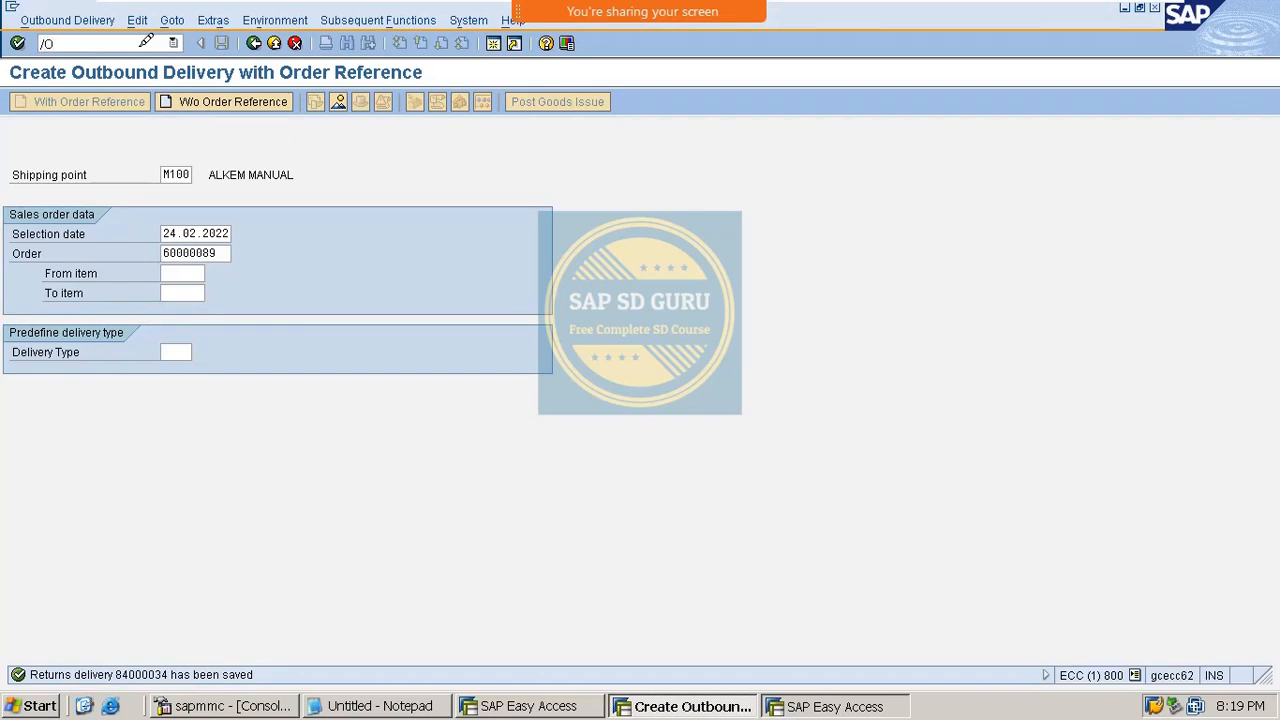
text(/OMMBE)
key(Return)
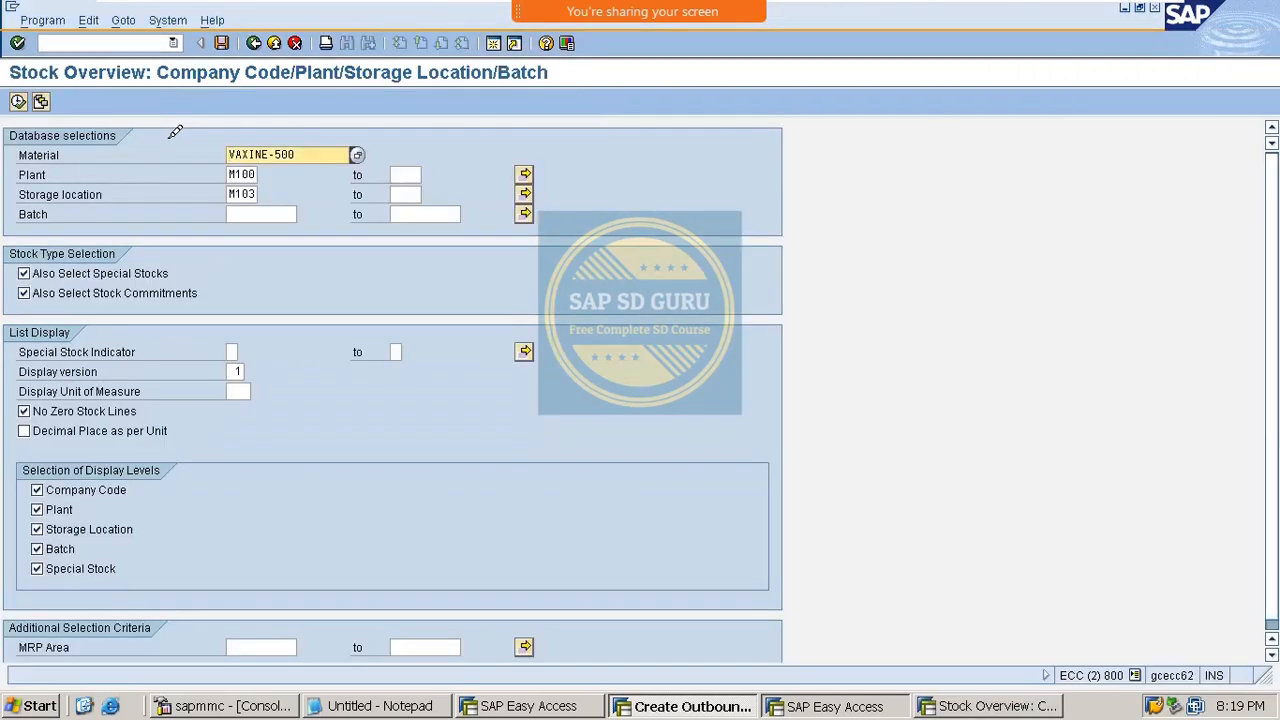
click(18, 100)
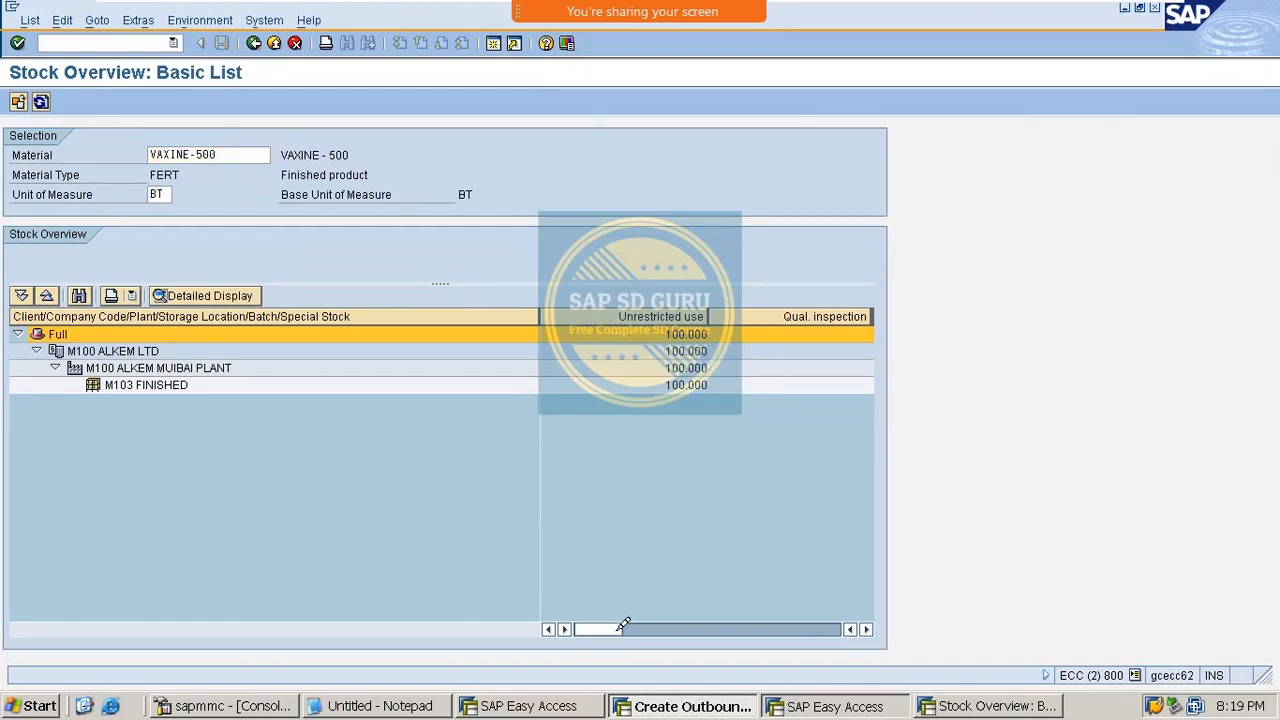
Step: Examine the returns stock of VAXINE-500 in storage location M103 and compare it with the other stock types
drag(623, 624, 891, 594)
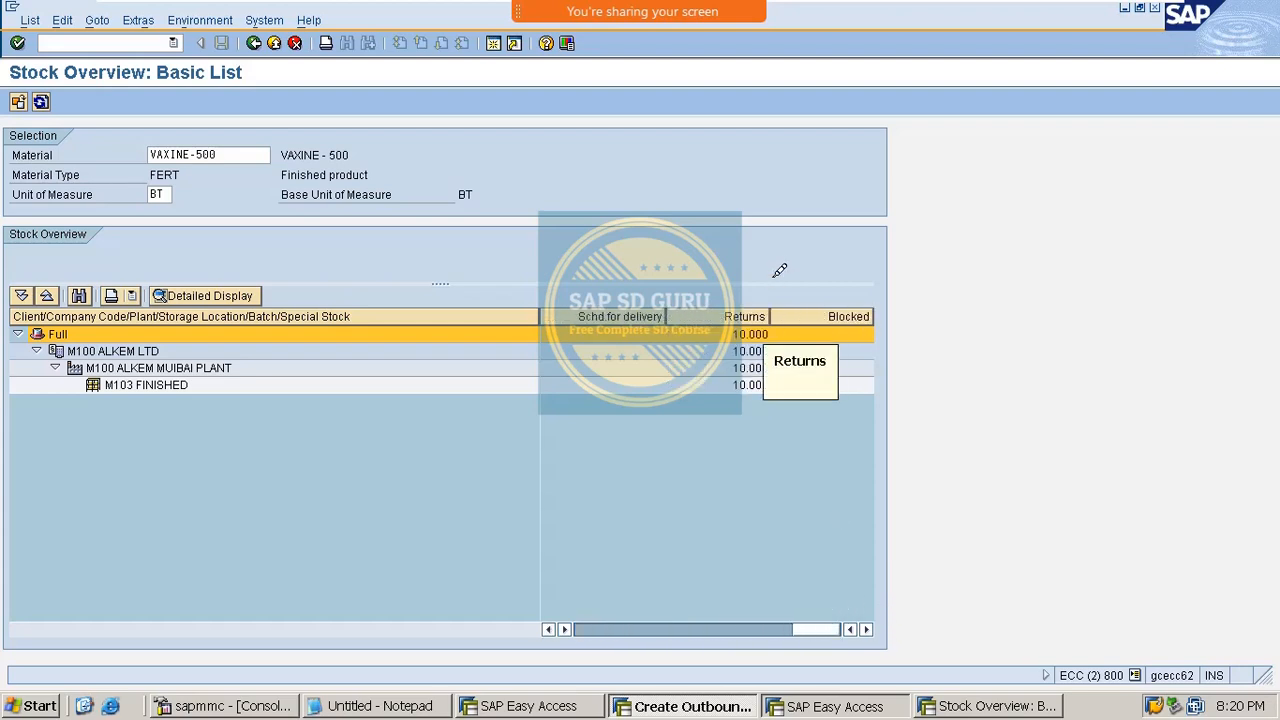
click(743, 304)
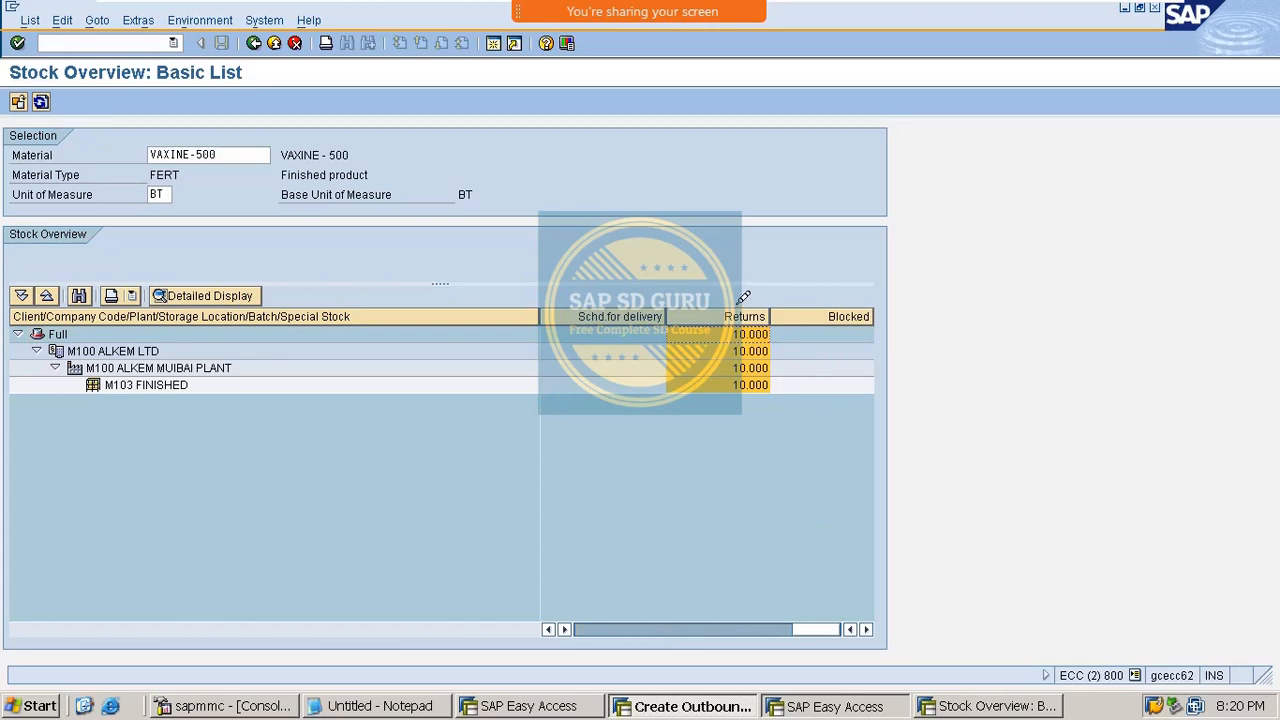
click(788, 417)
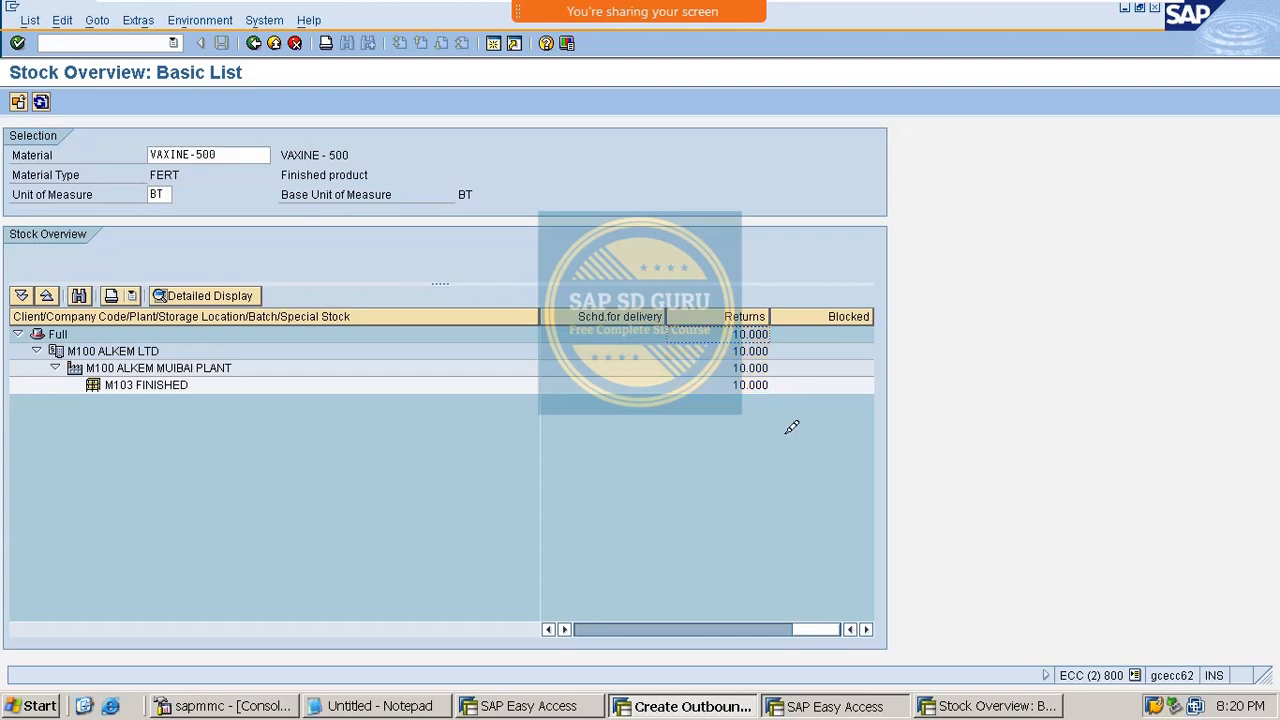
click(740, 352)
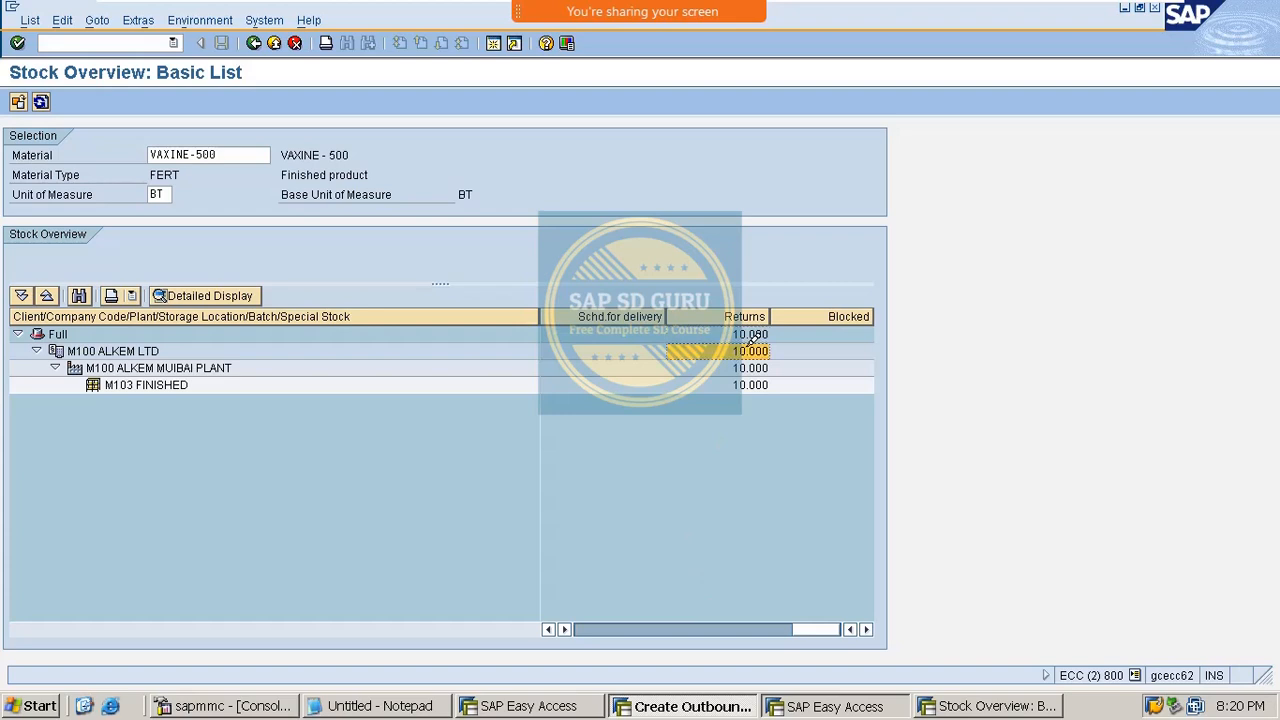
click(622, 628)
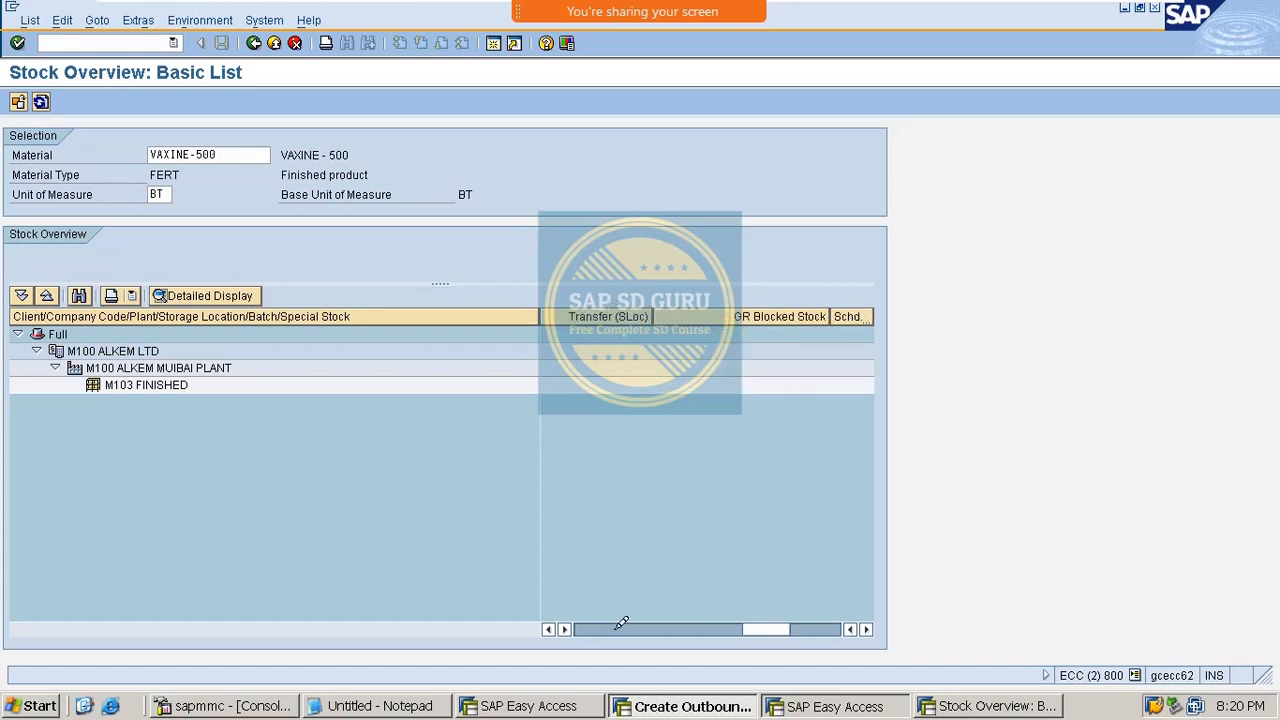
click(725, 630)
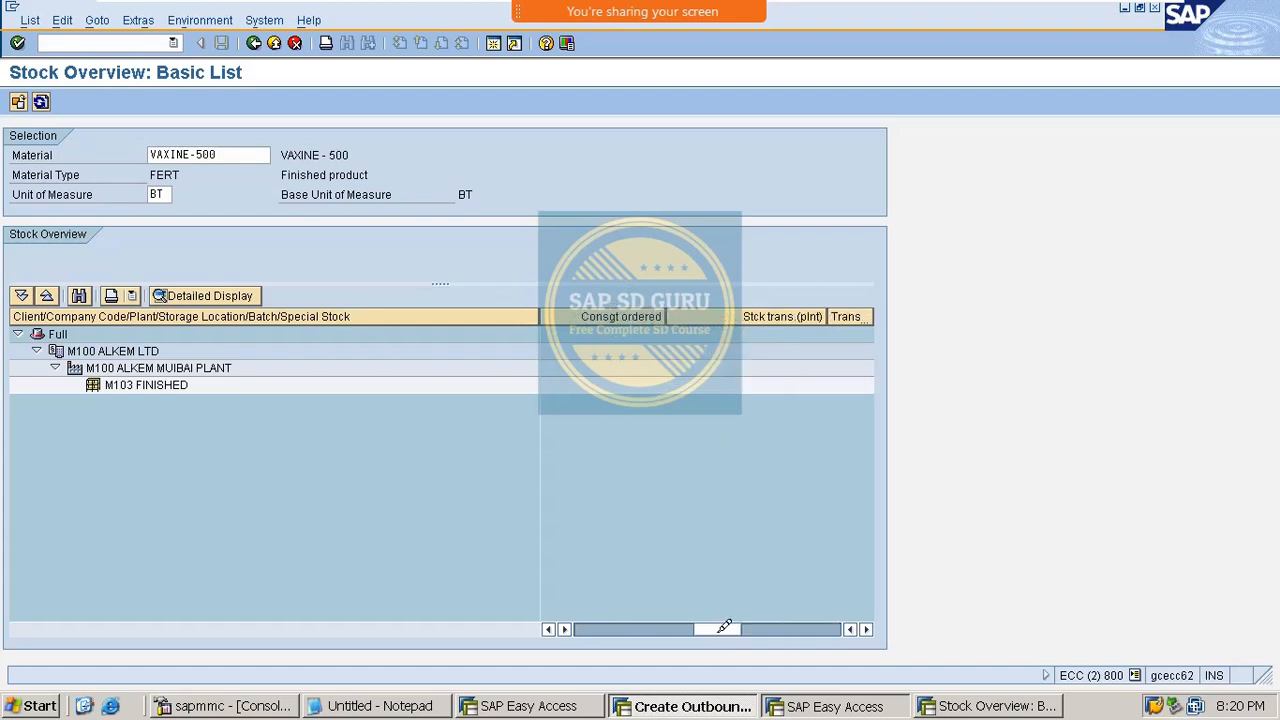
drag(723, 630, 821, 631)
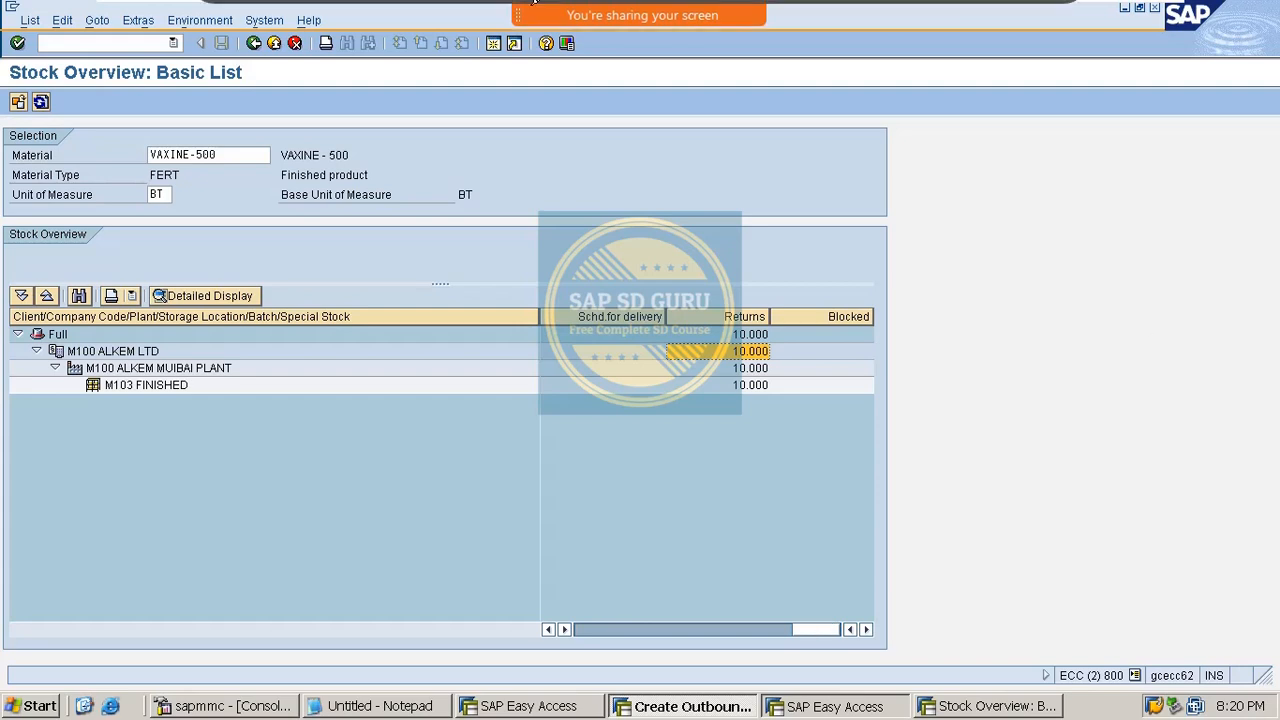
mouse_move(640, 12)
drag(530, 70, 625, 73)
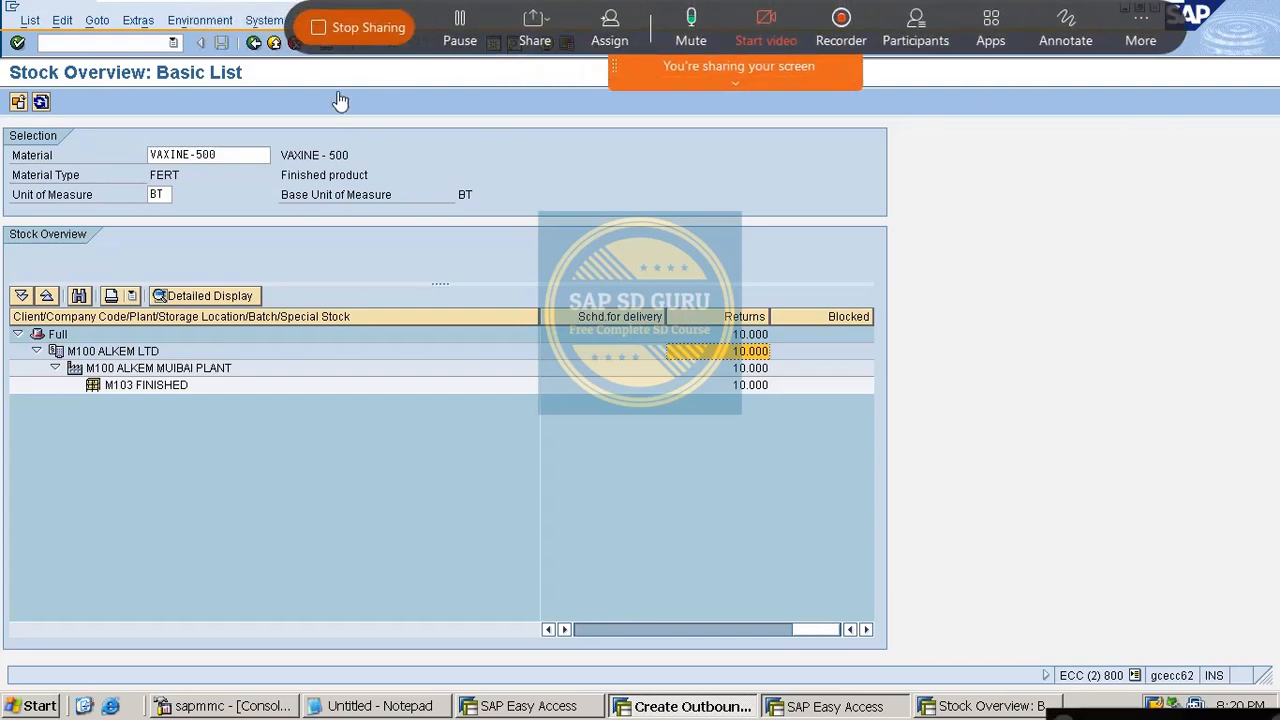
Step: Return to the stock overview's selection screen and switch to the session with the outbound delivery
click(256, 42)
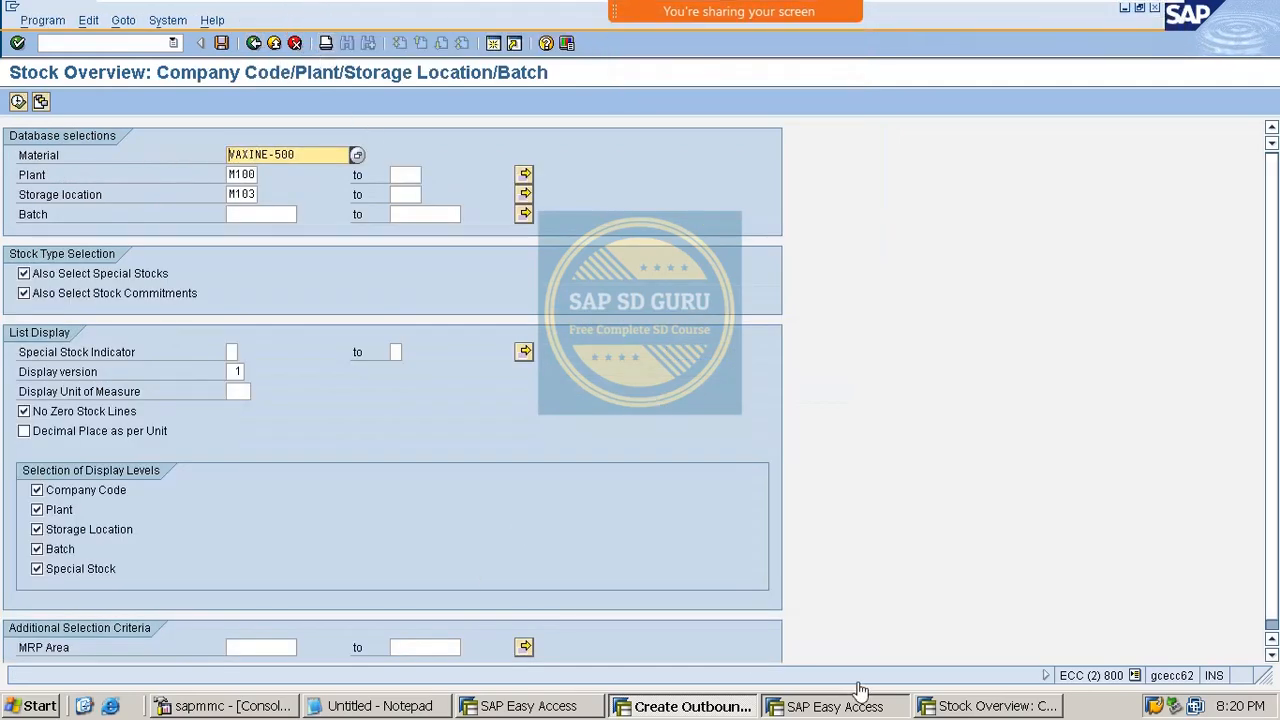
click(505, 712)
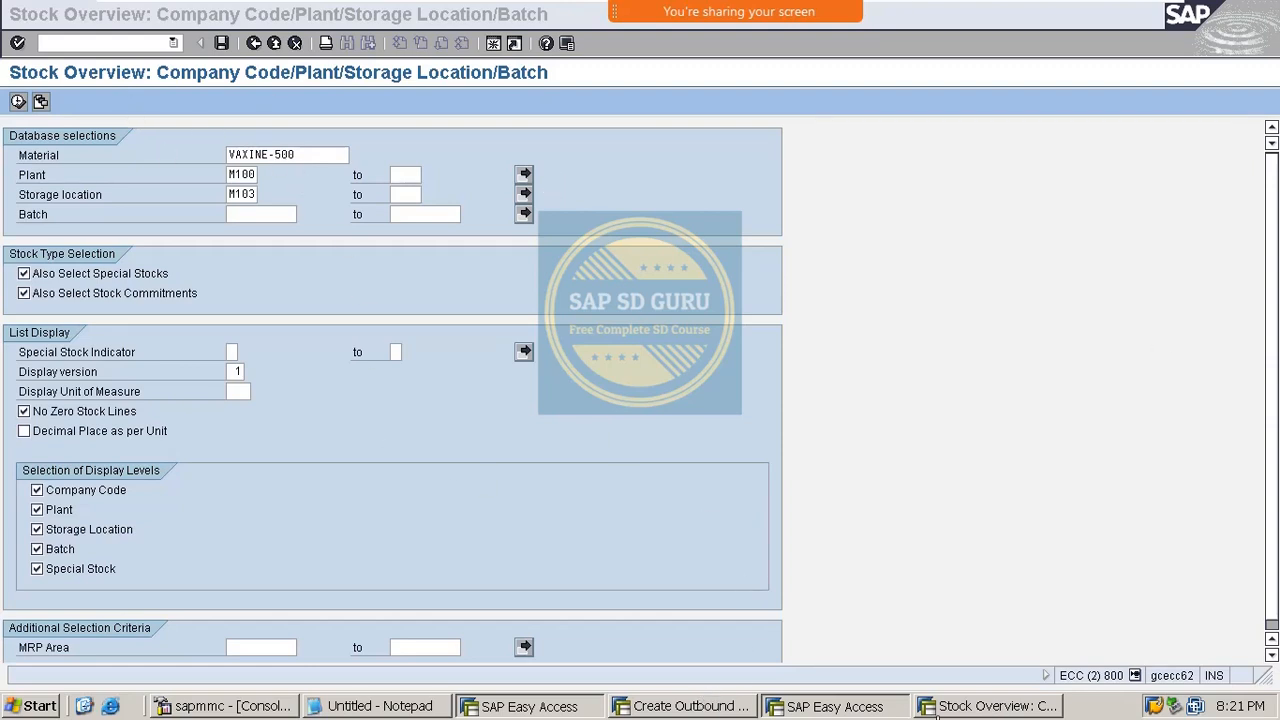
click(978, 706)
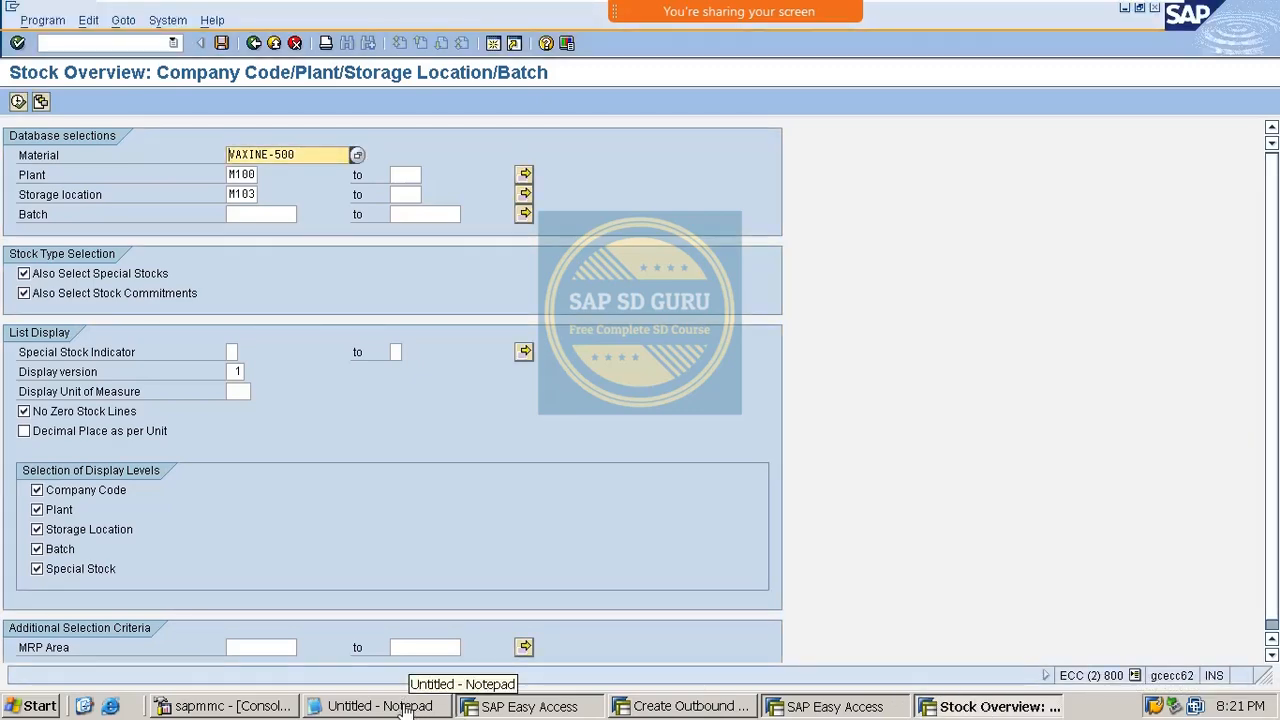
click(834, 706)
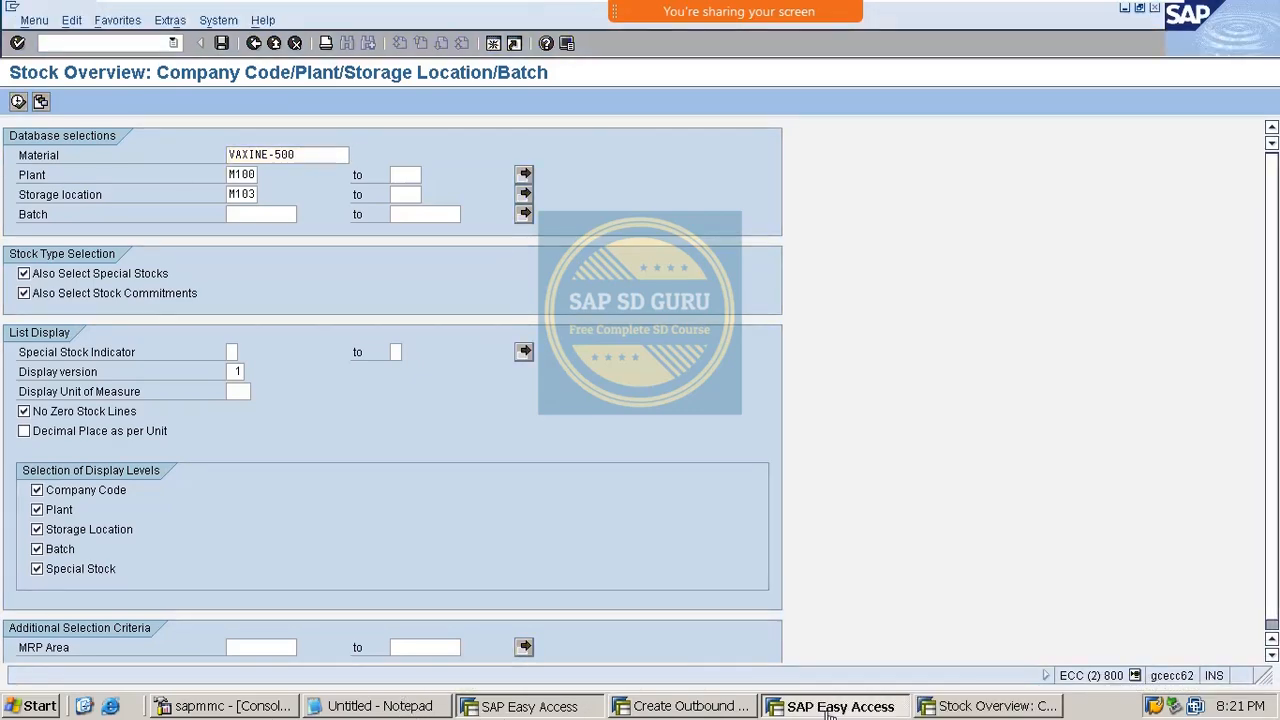
click(662, 708)
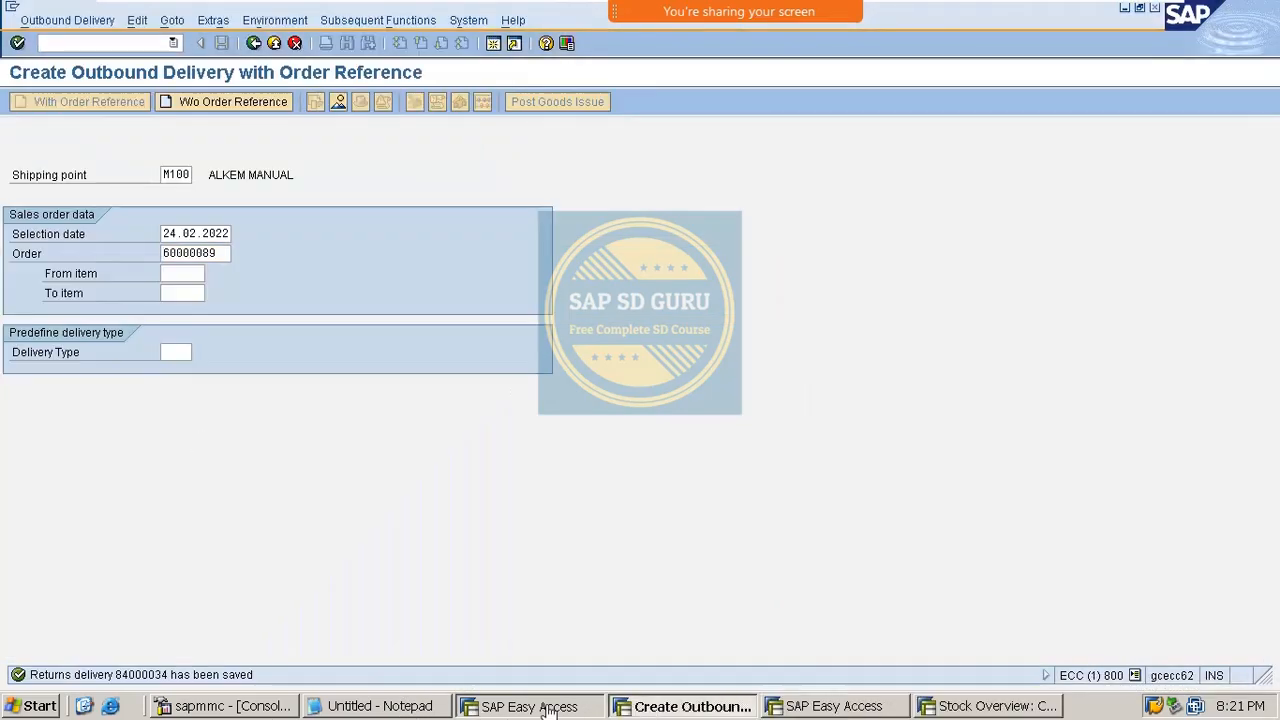
Step: Open the details of schedule line category DN (Returns) in transaction VOV6
click(73, 45)
text(/NVOV6)
key(Return)
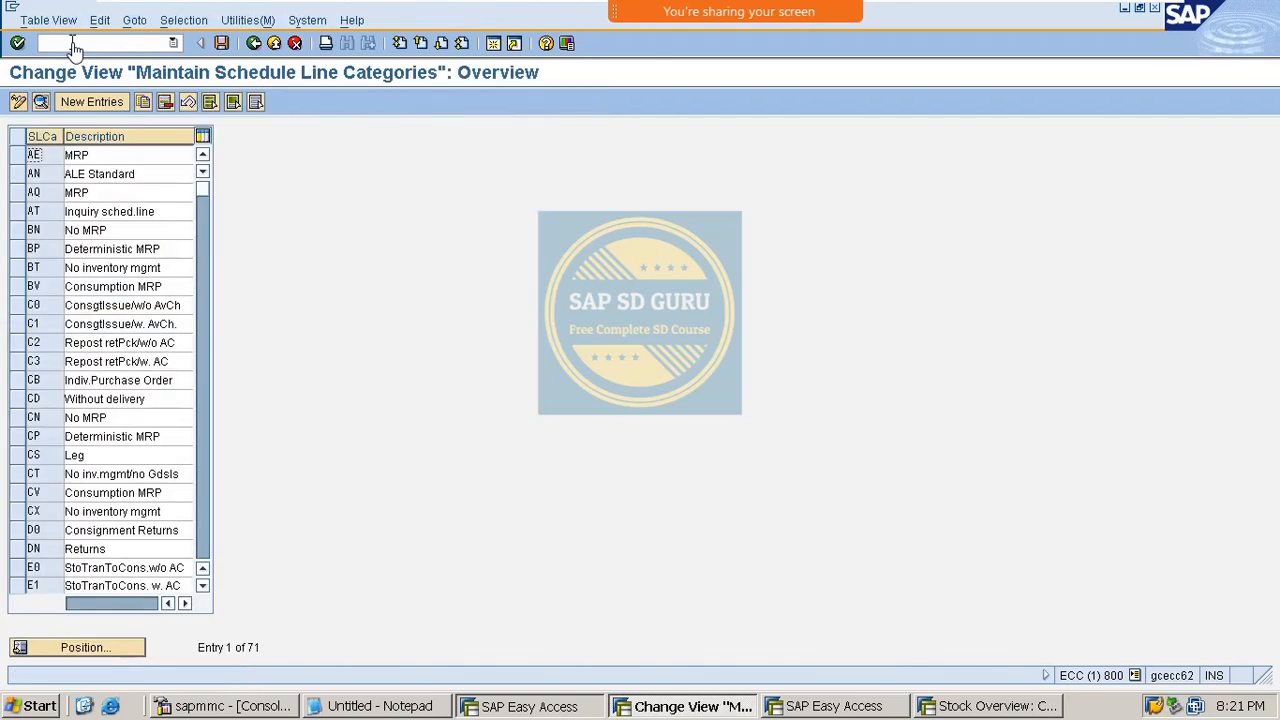
click(88, 650)
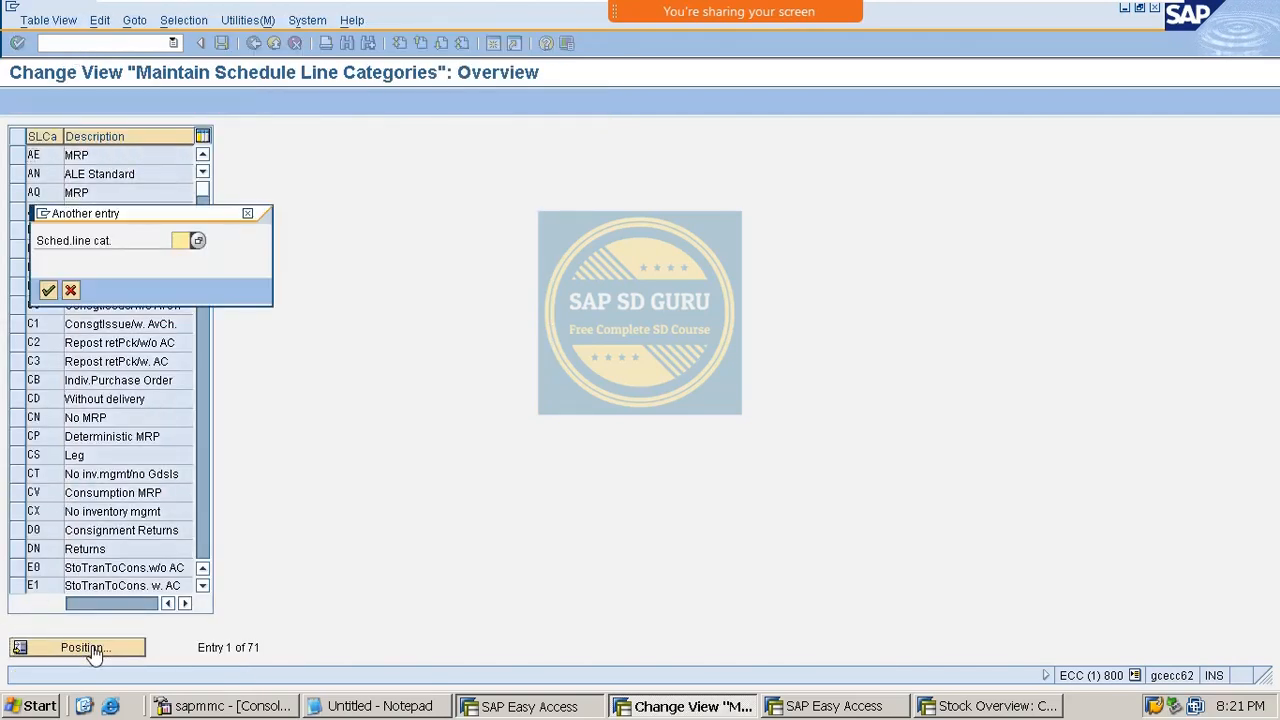
key(Down)
key(Down)
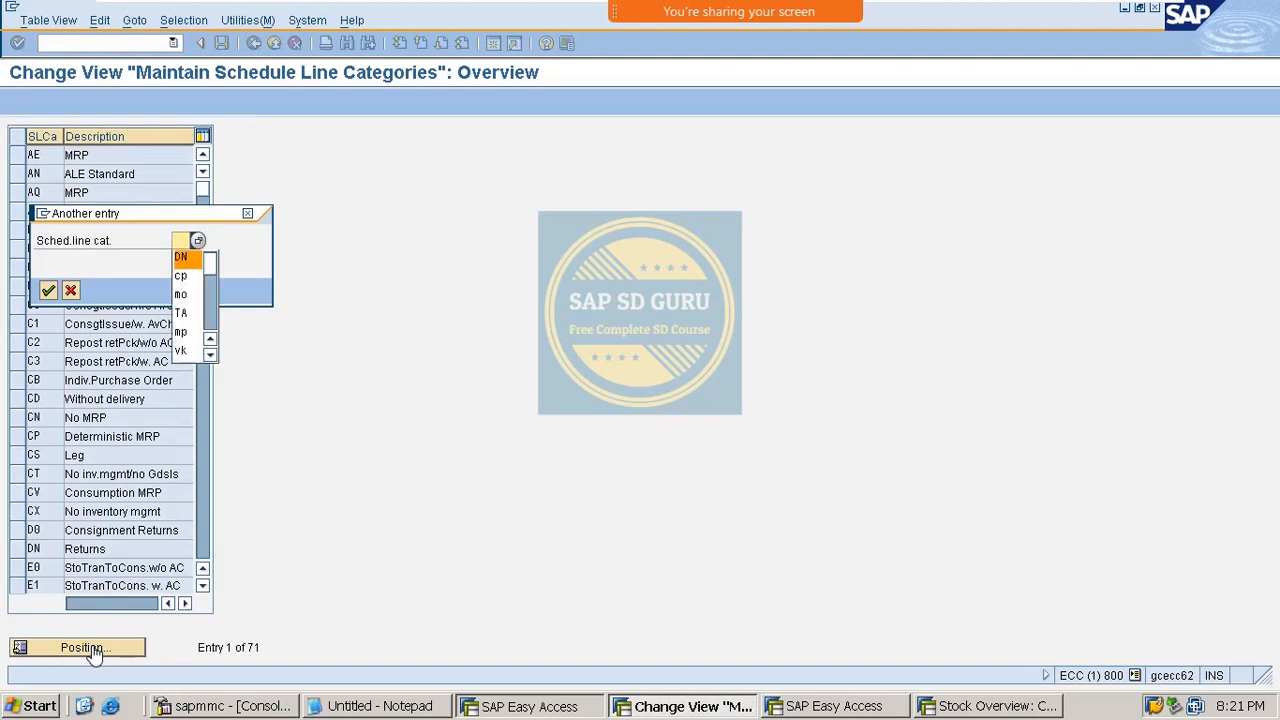
key(Return)
key(Return)
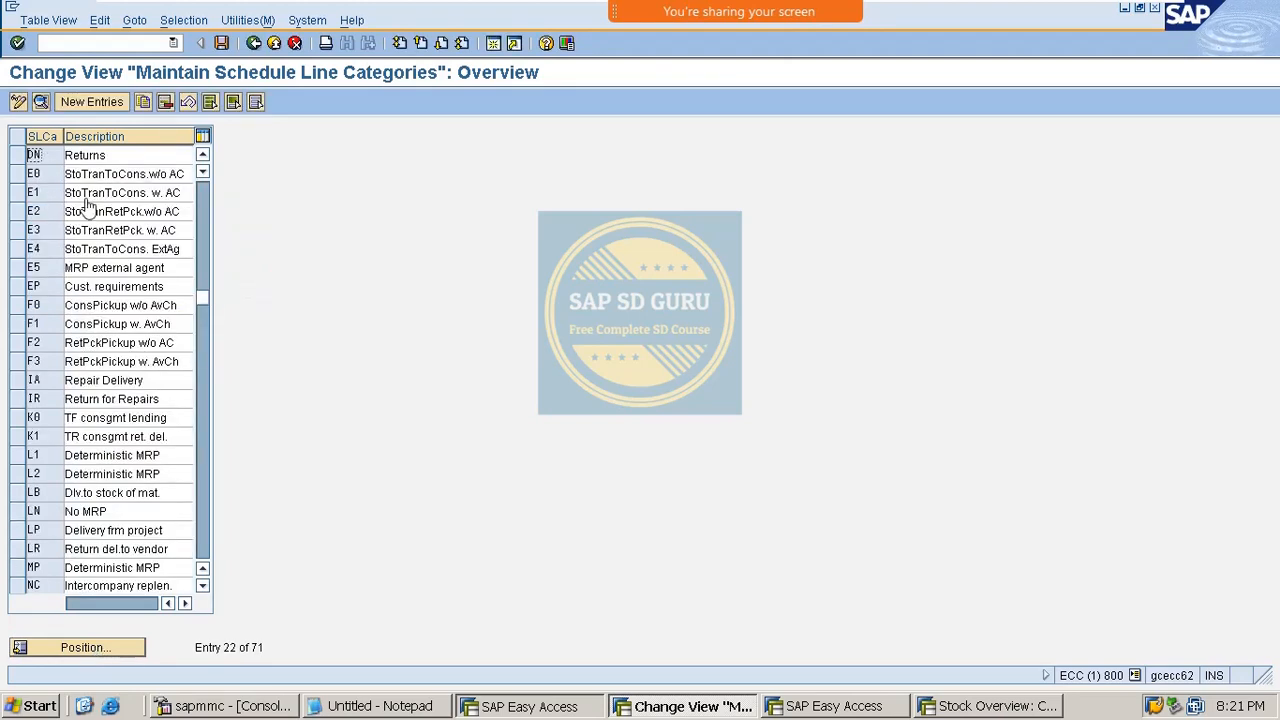
double_click(58, 158)
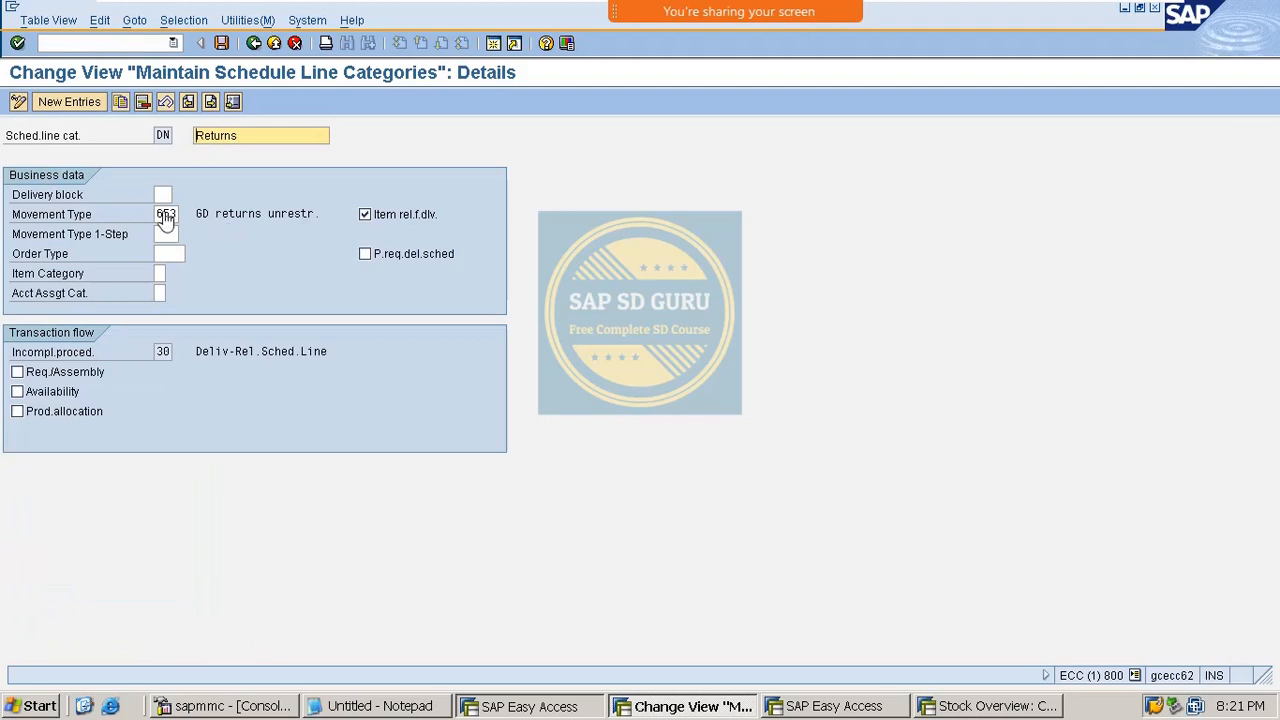
Step: Set the movement type of schedule line category DN to 655 and save it to the proposed customizing request
click(172, 216)
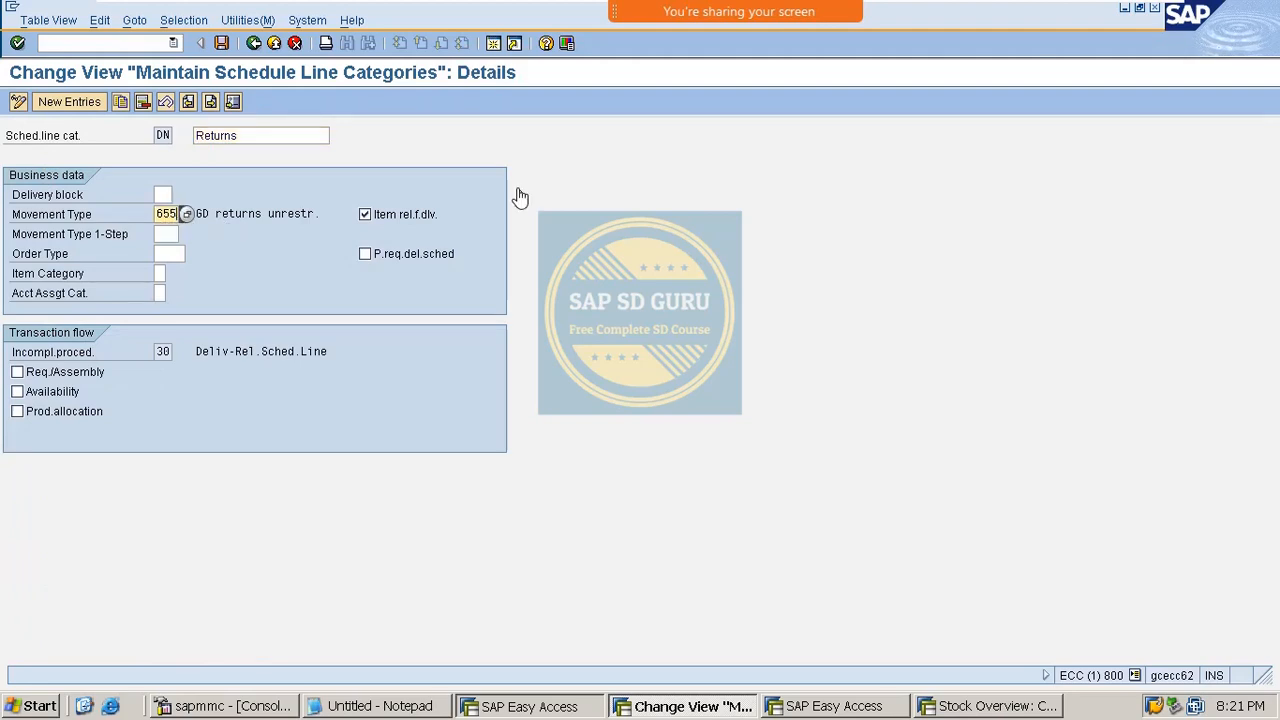
key(Return)
key(ctrl+s)
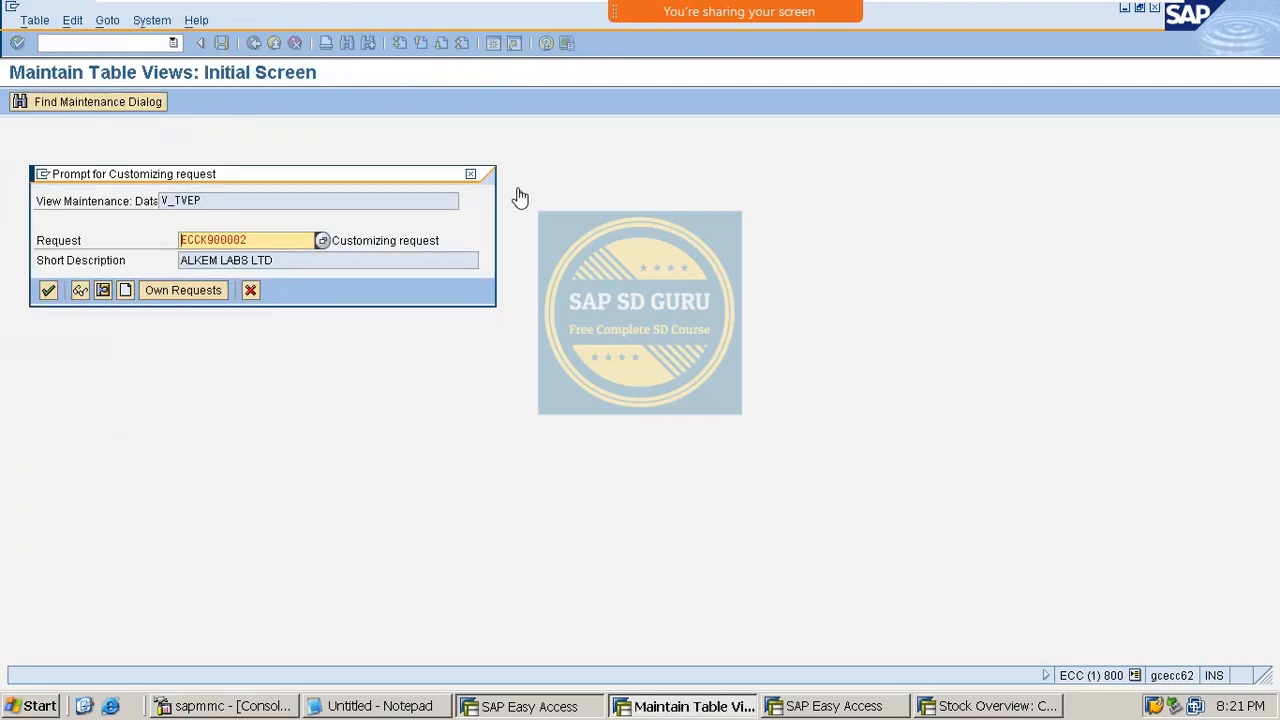
key(Return)
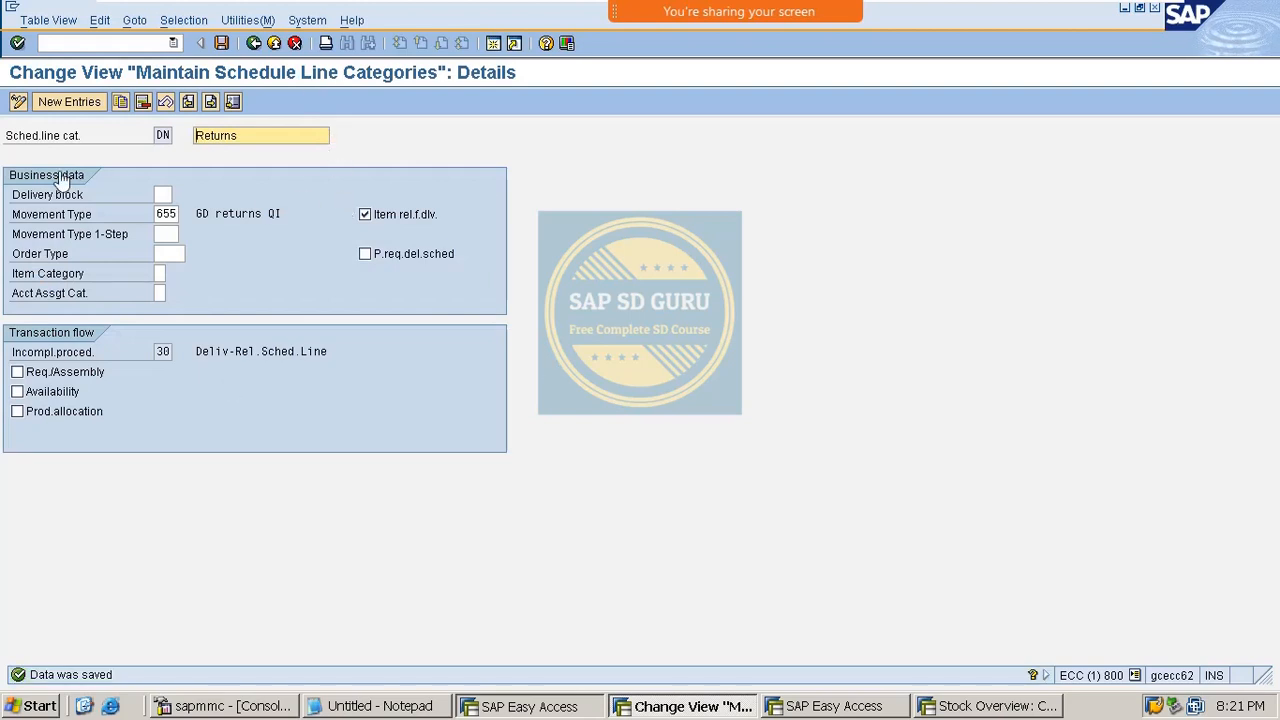
Step: Close the session with the schedule line categories and start transaction VA01 in the remaining SAP Easy Access session
click(83, 45)
text(/)
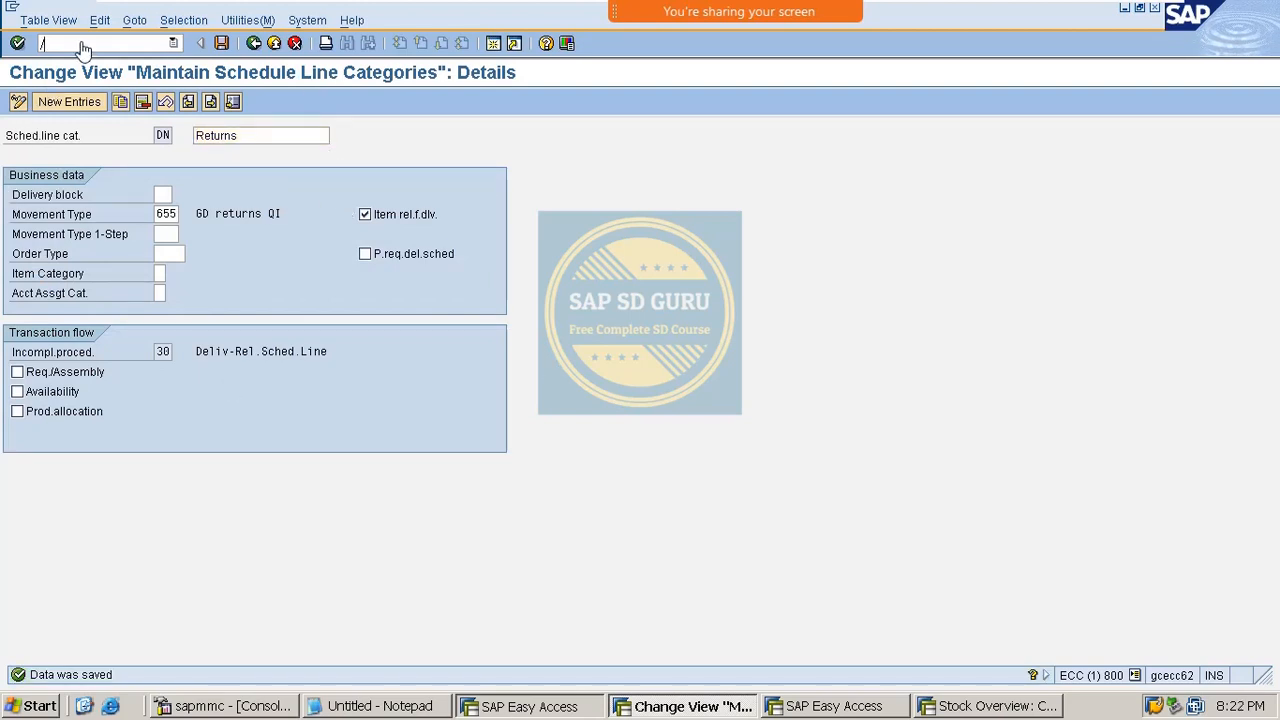
text(i)
key(Return)
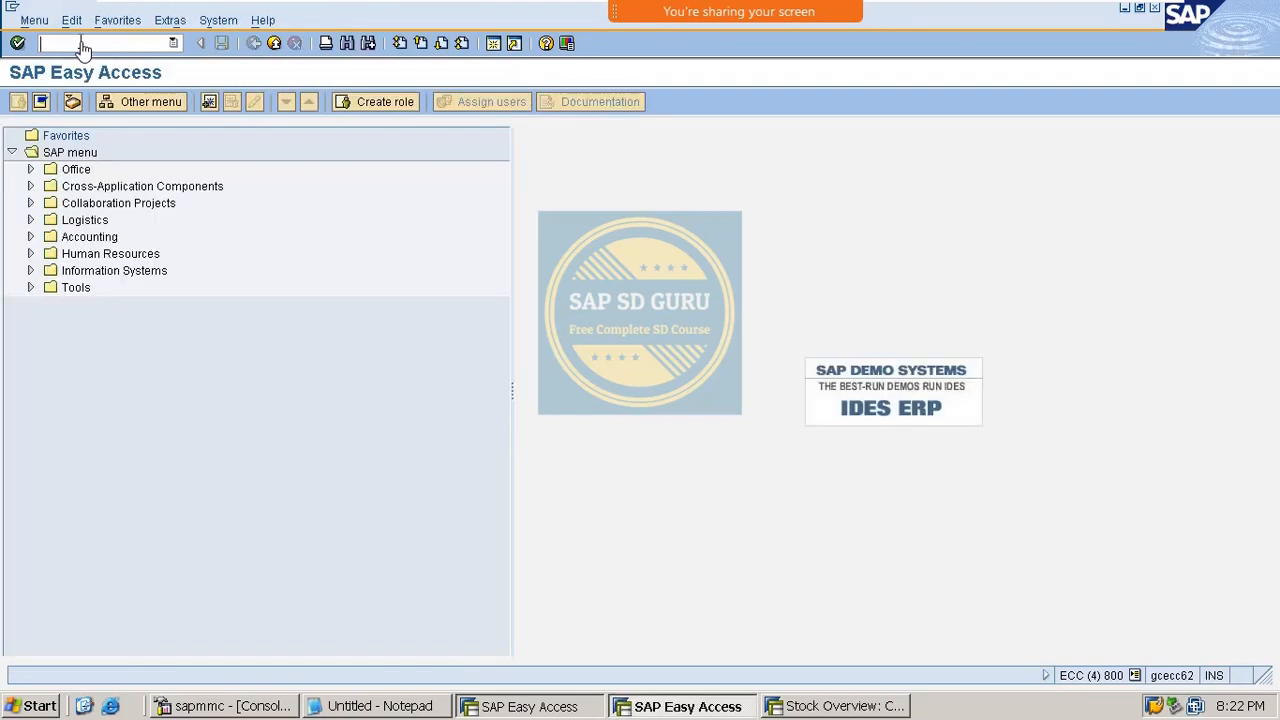
click(652, 706)
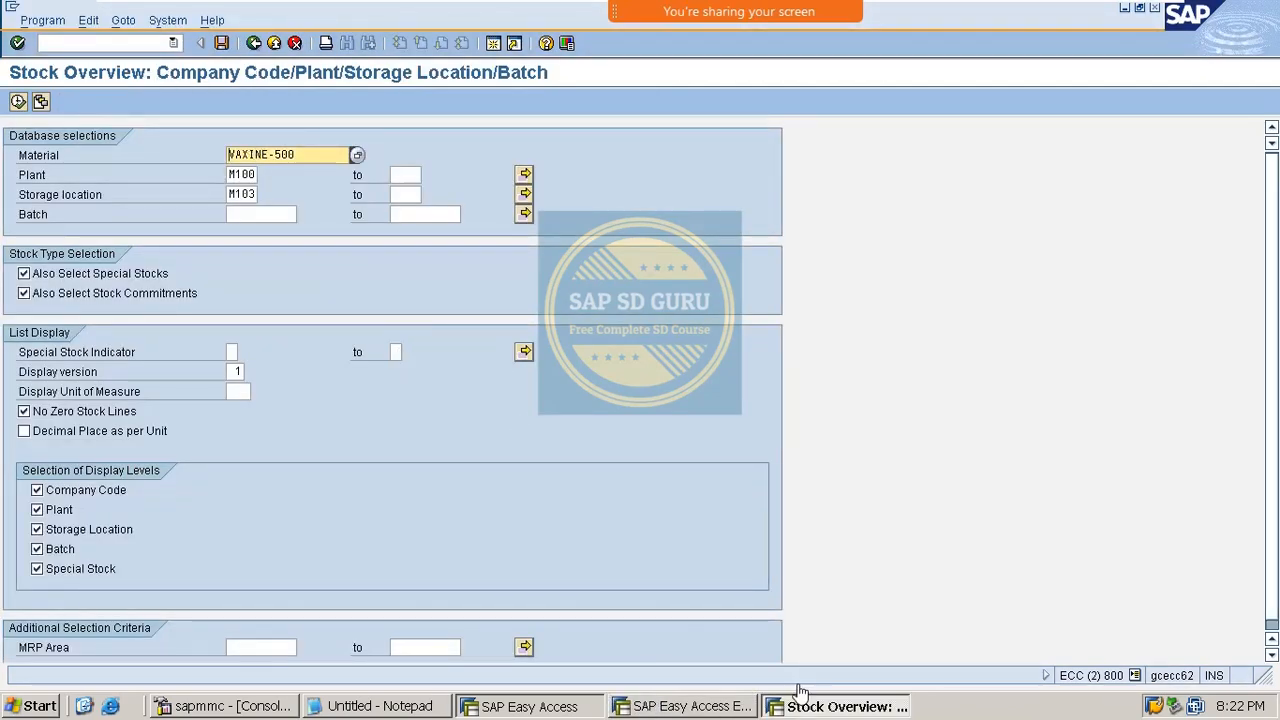
click(695, 706)
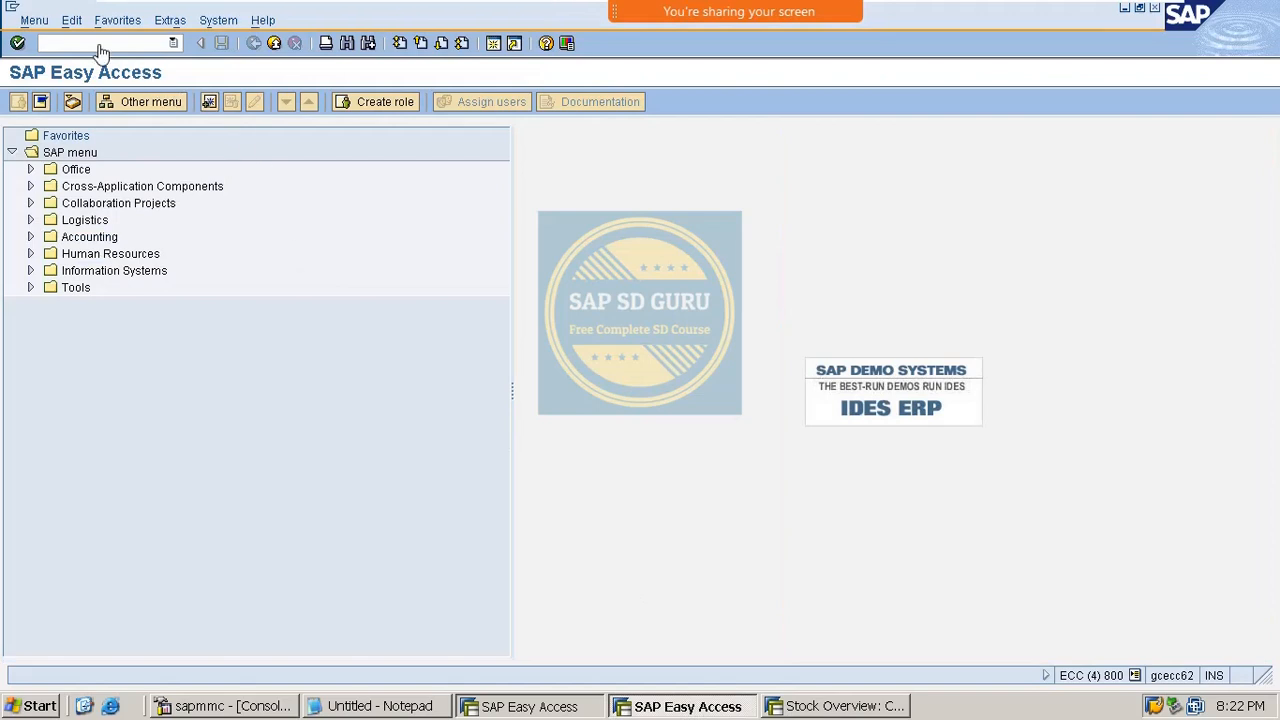
click(100, 44)
text(VA01)
key(Return)
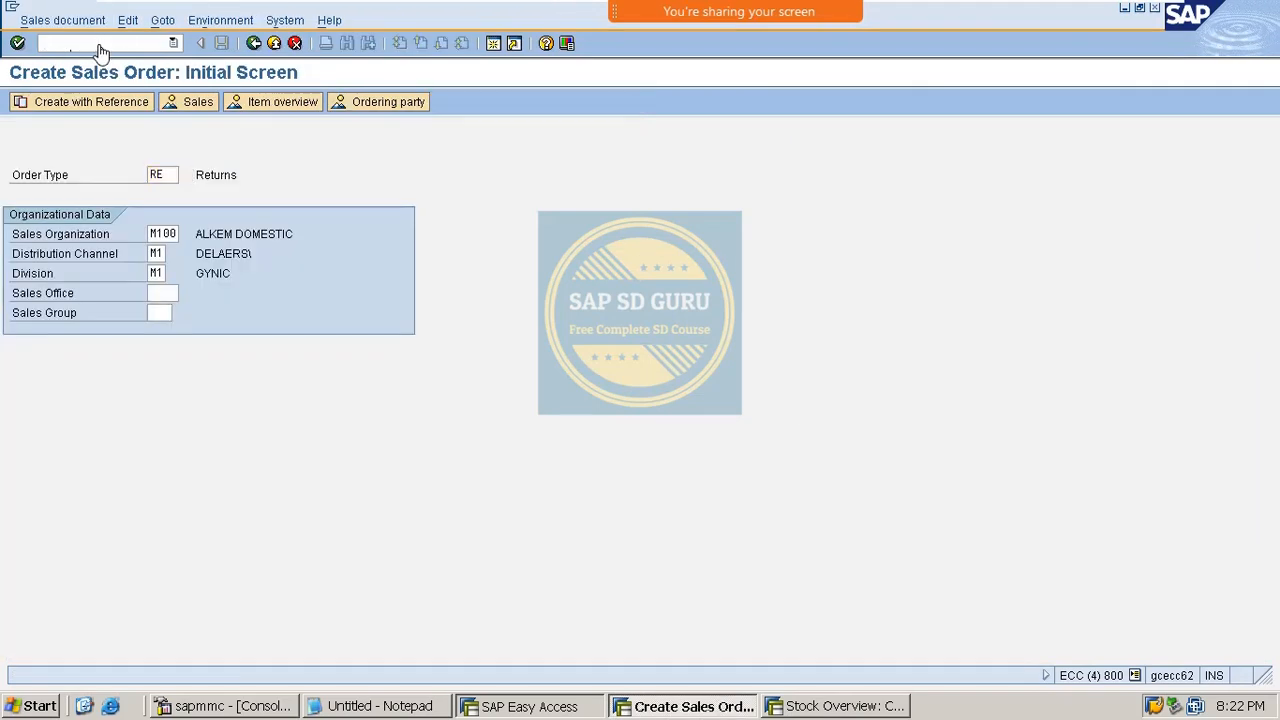
key(Return)
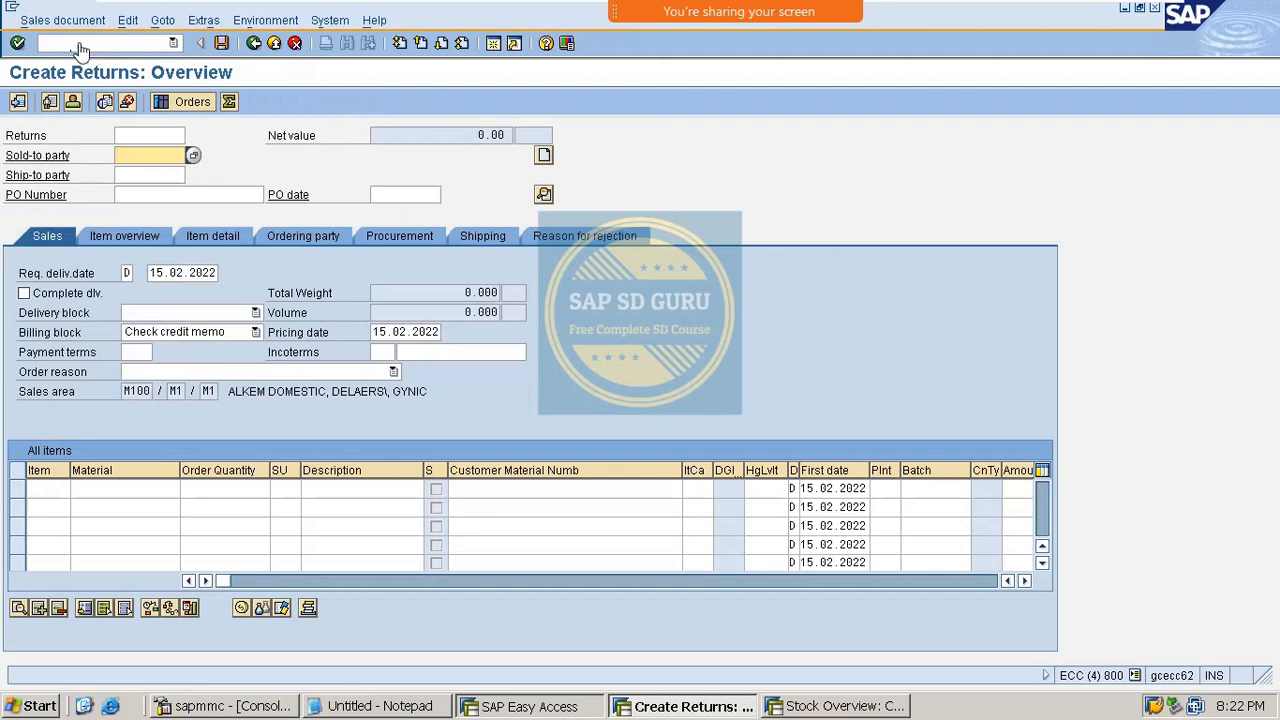
click(255, 44)
click(254, 43)
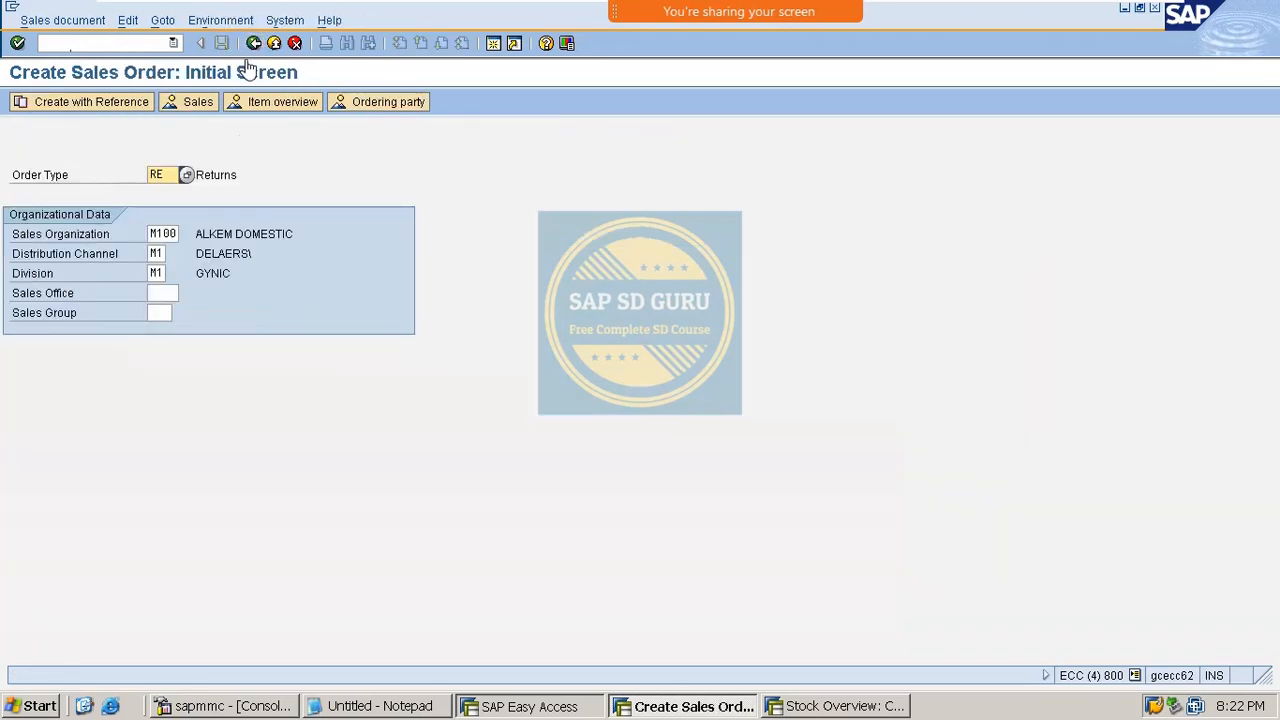
Step: Create an RE returns order with reference to the previously used billing document and acknowledge the notice about existing returns
click(130, 102)
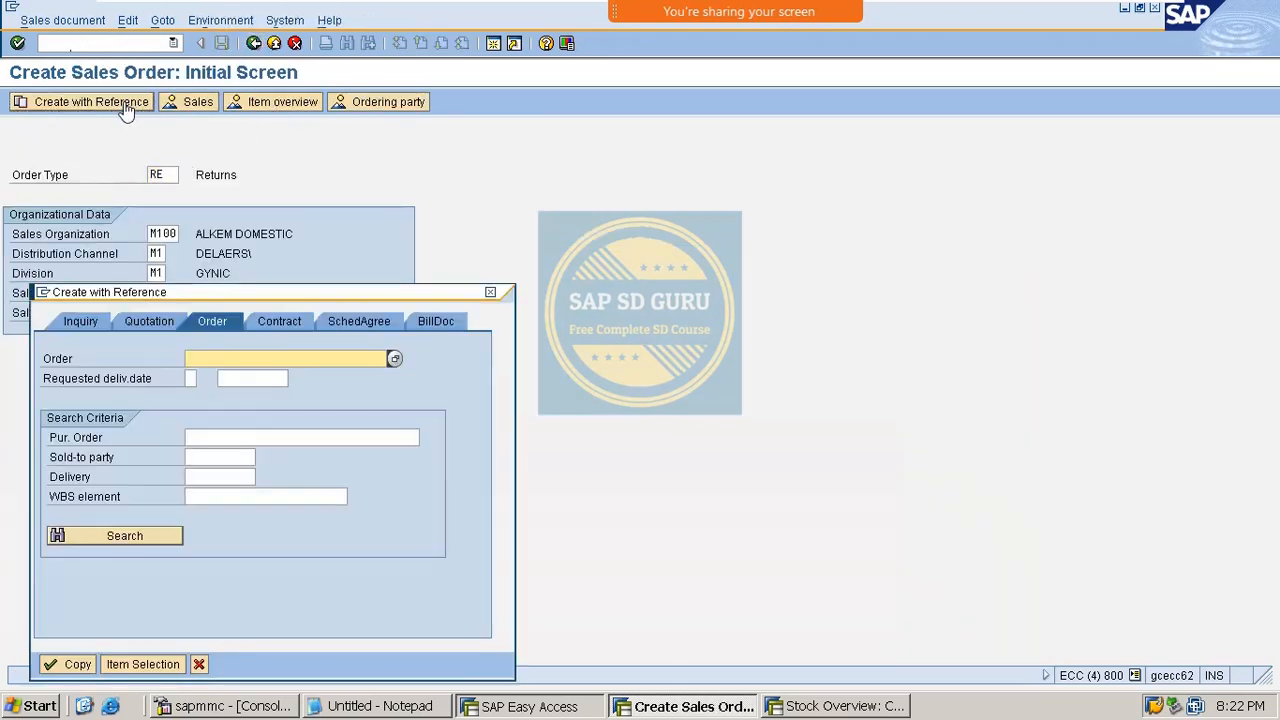
click(433, 321)
click(349, 364)
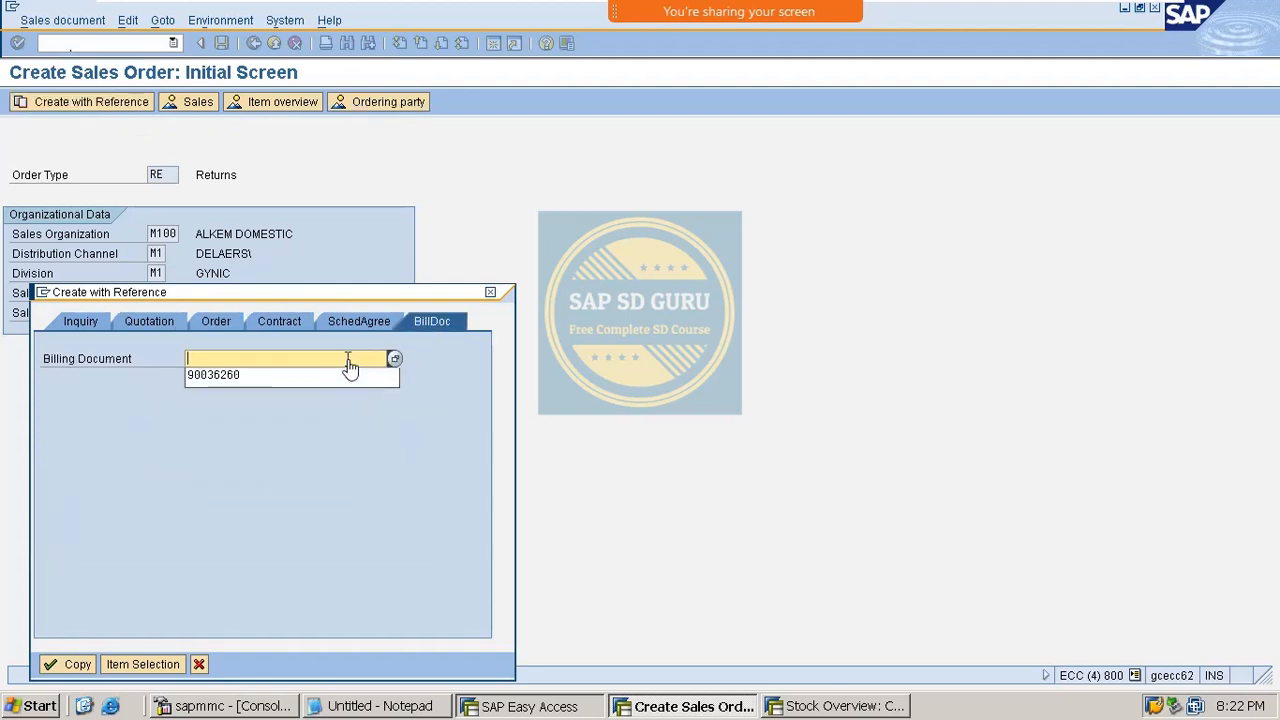
click(349, 374)
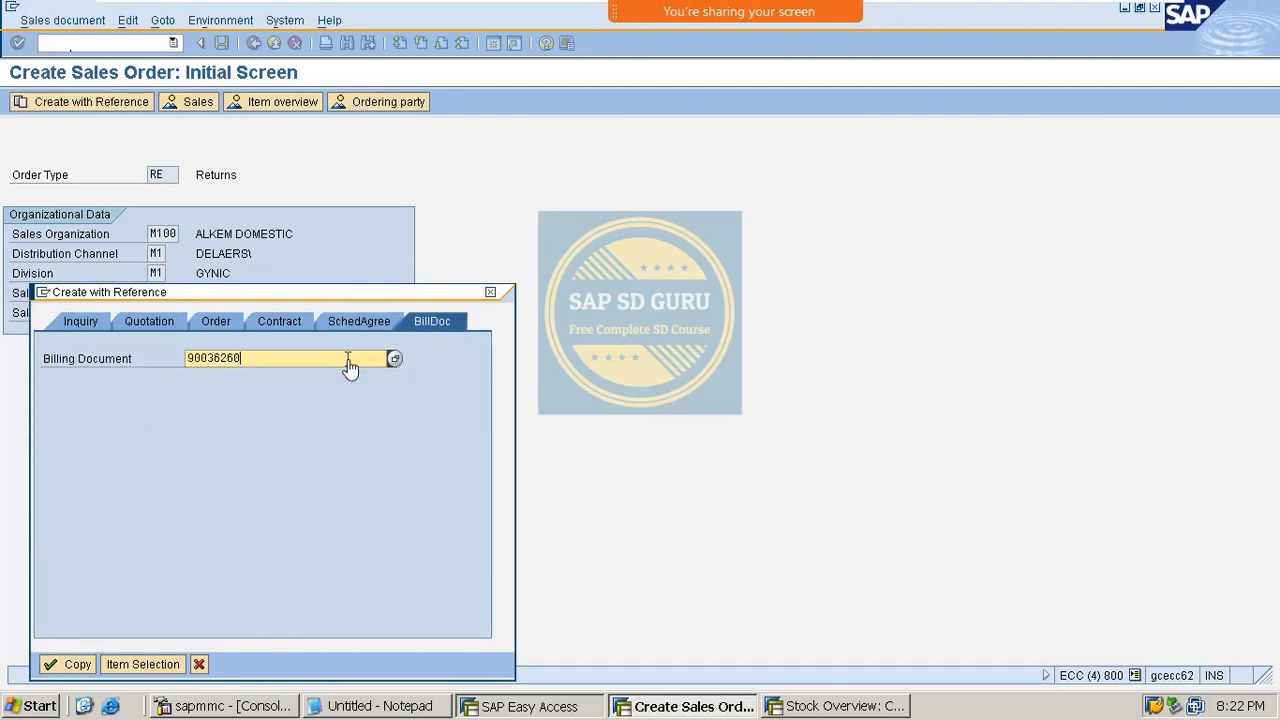
click(66, 664)
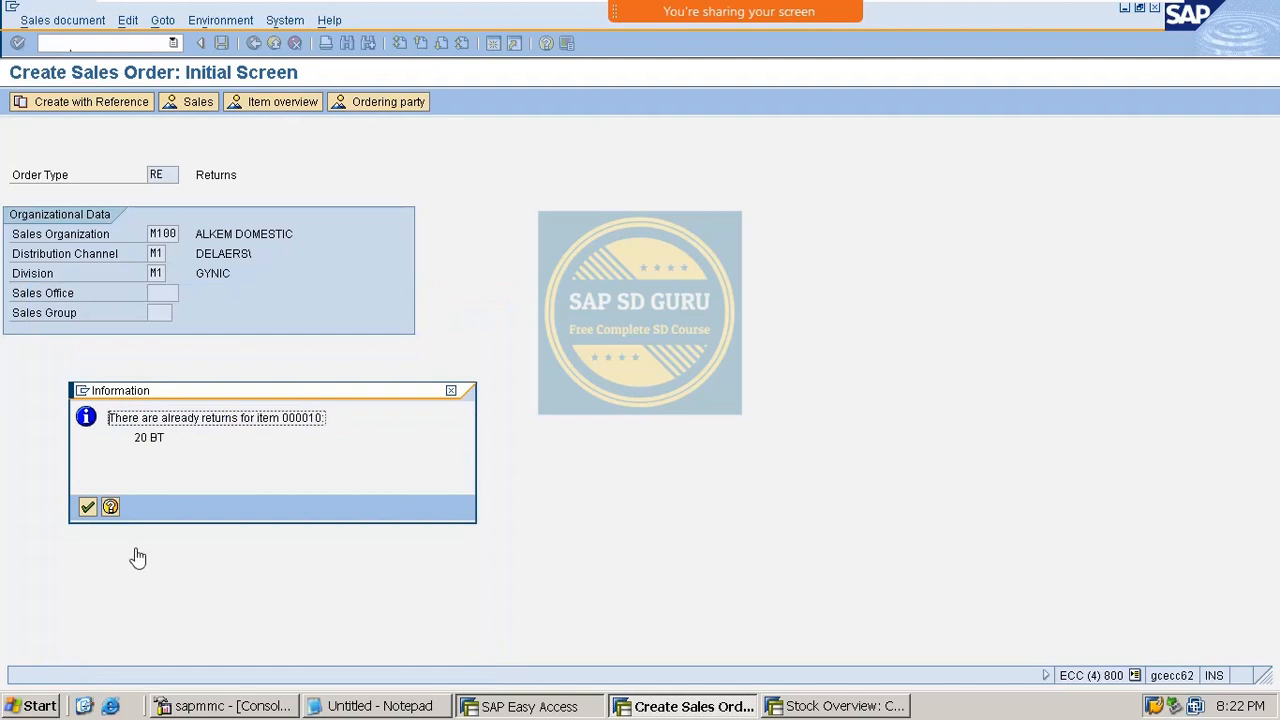
click(87, 507)
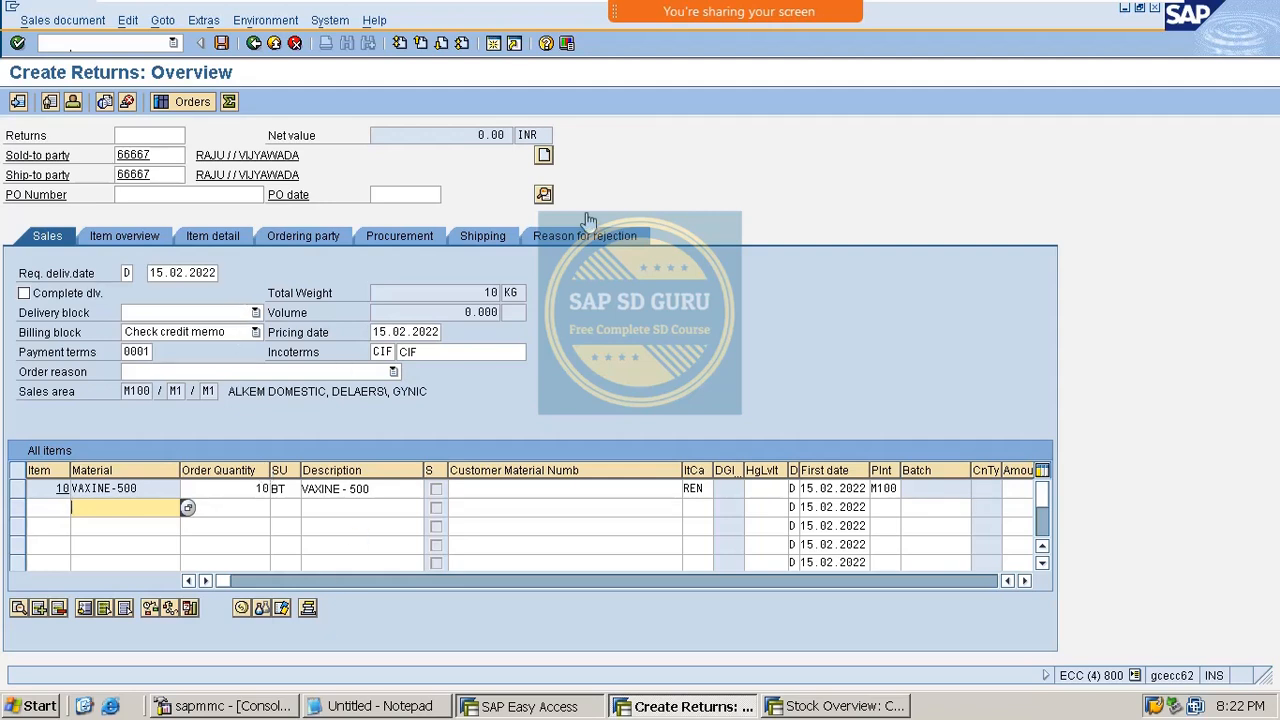
Step: Enter SDF as the PO number and start the delivery directly from the returns order
click(183, 197)
text(SDF)
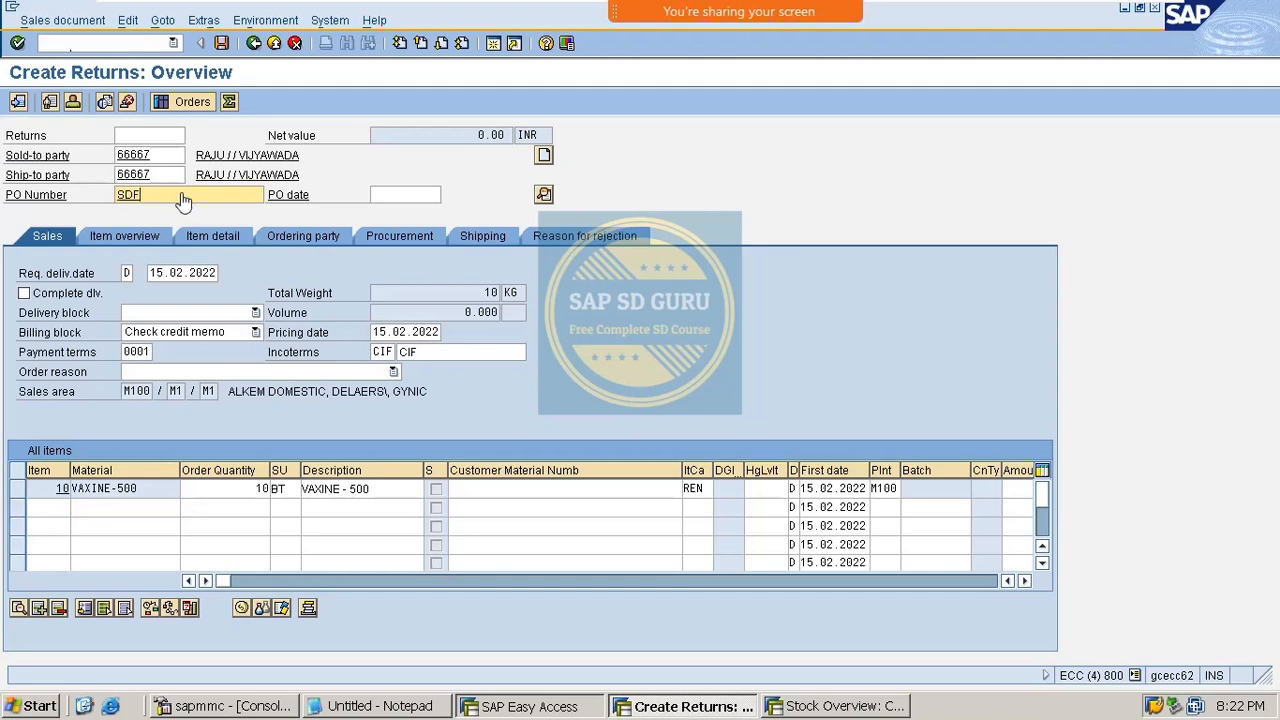
click(90, 21)
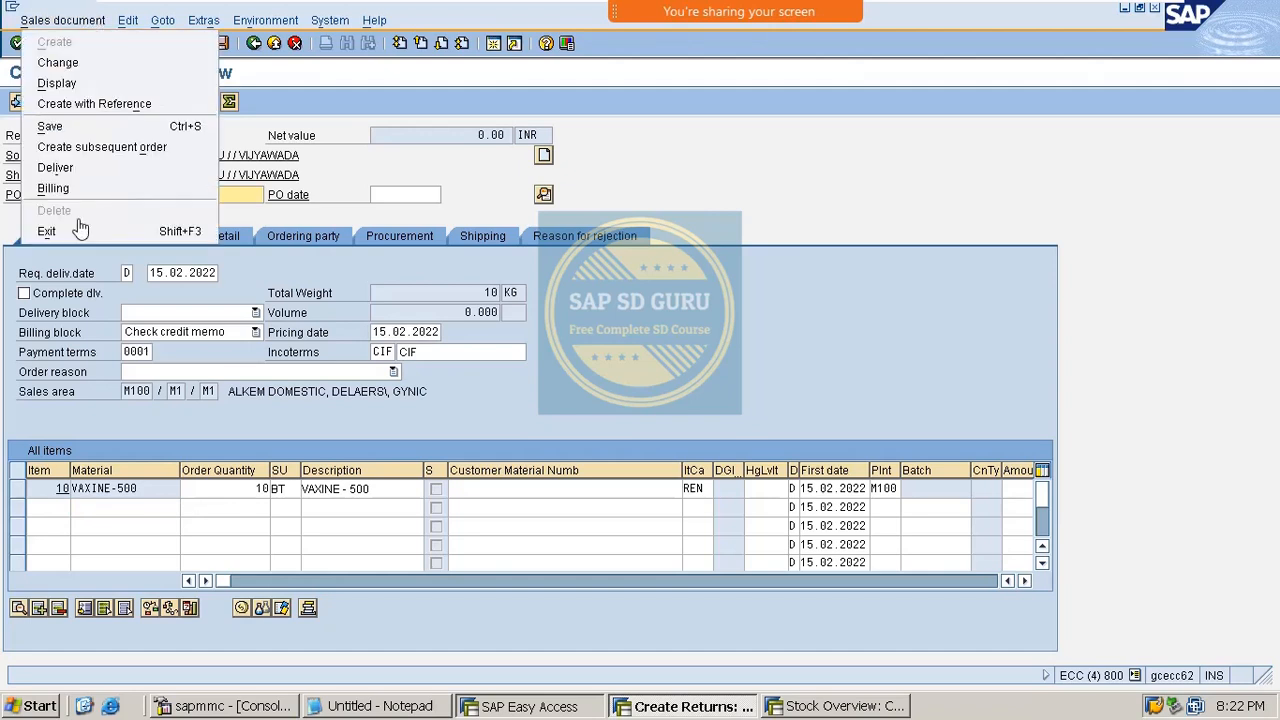
click(86, 168)
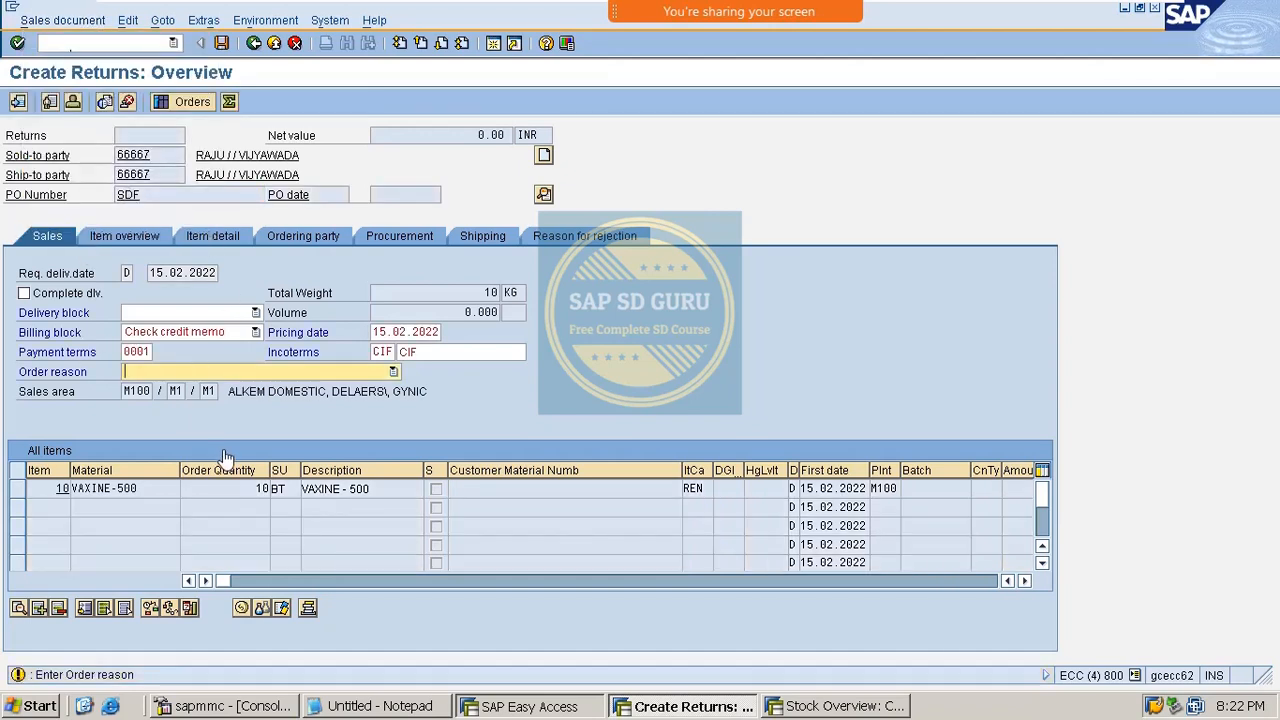
Step: Set the order reason to Damaged in transit, save the returns order and post the goods receipt for its returns delivery
click(257, 373)
click(258, 461)
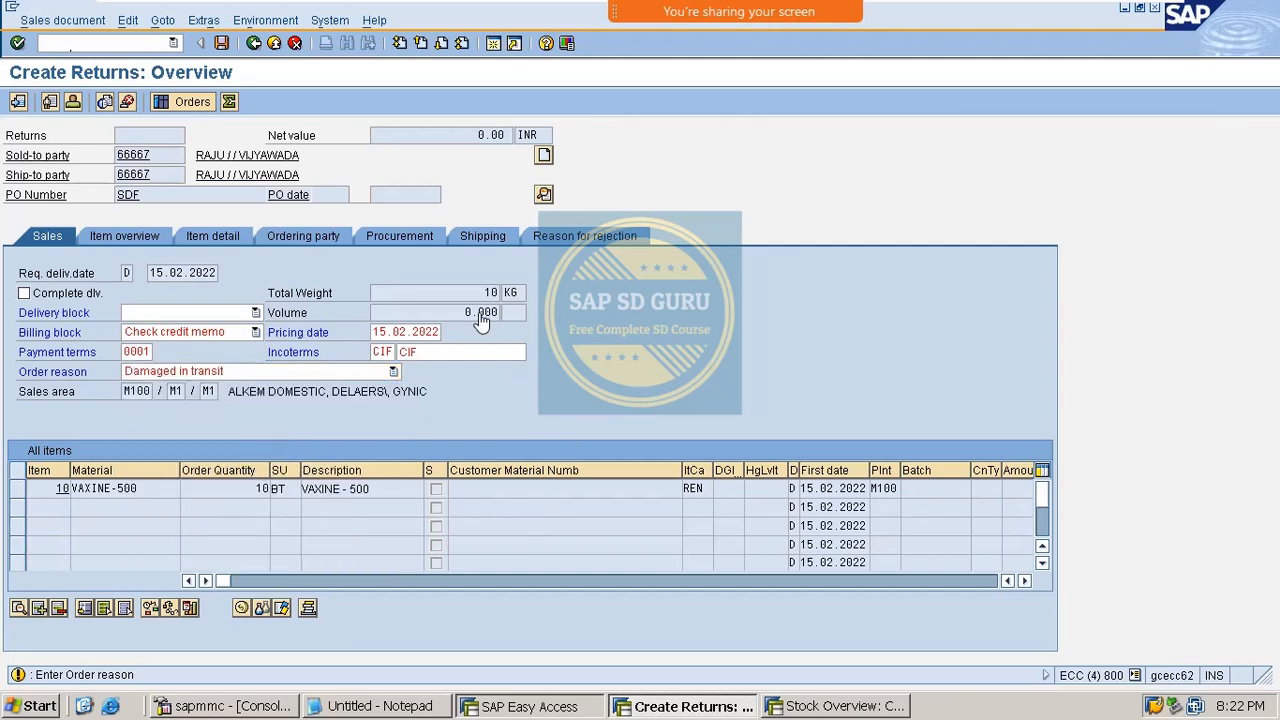
key(ctrl+s)
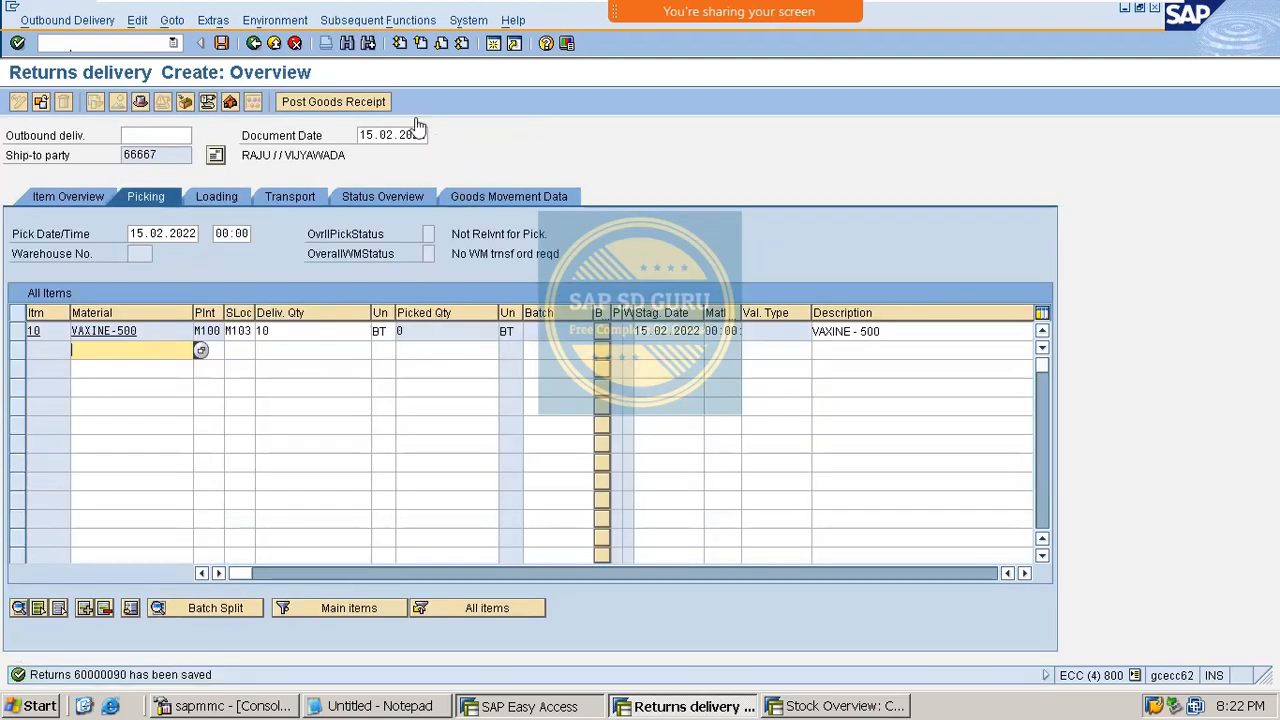
click(373, 108)
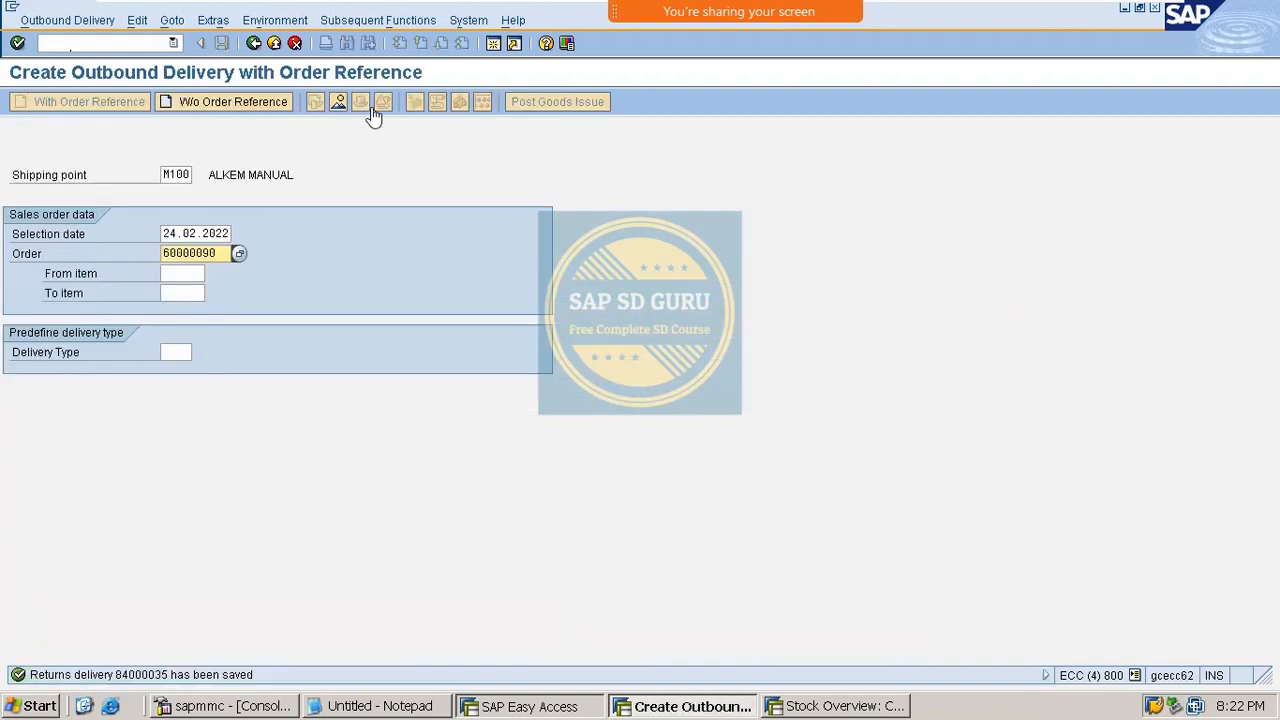
Step: Display the stock overview of VAXINE-500 for plant M100 and storage location M103 and examine the quality inspection stock
click(820, 706)
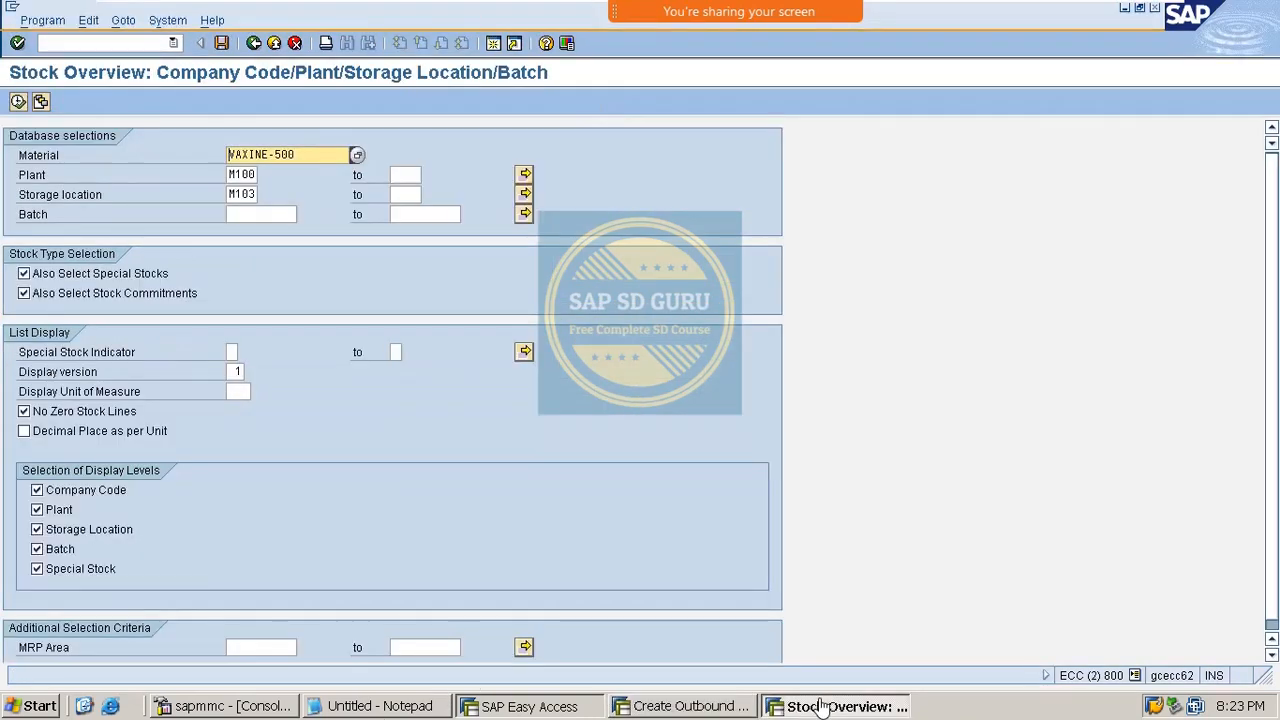
click(17, 103)
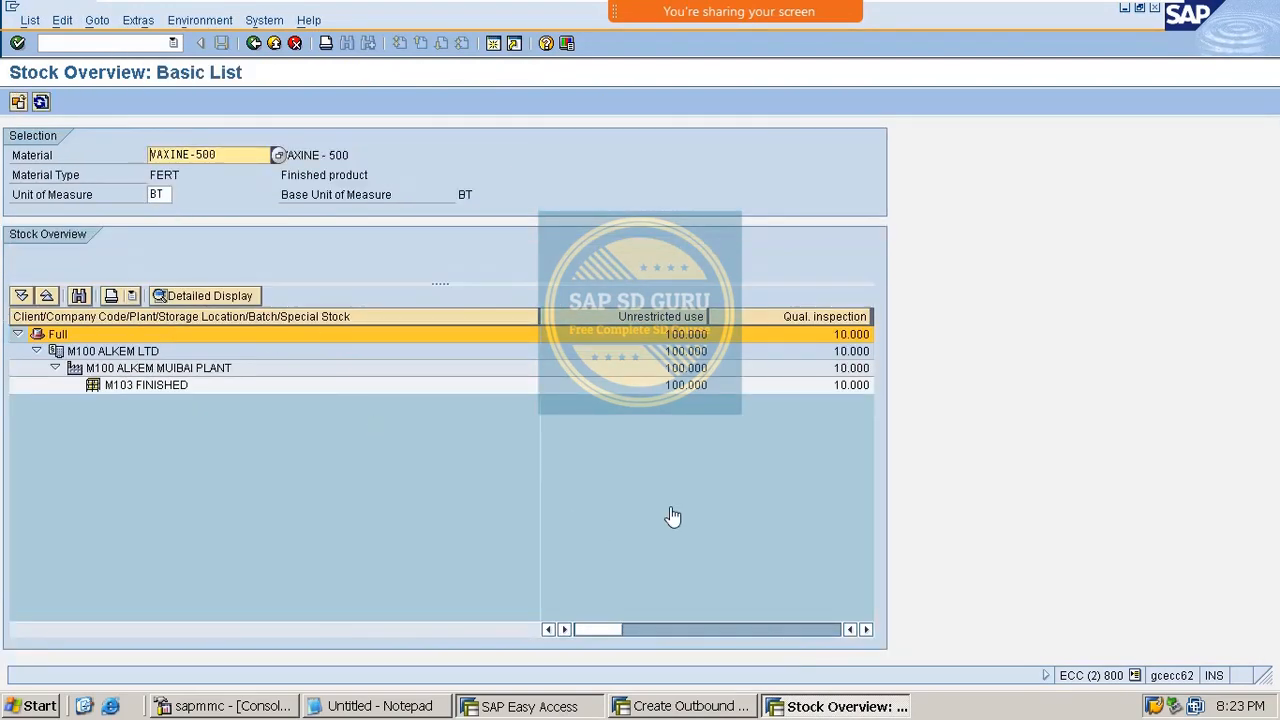
drag(594, 629, 621, 640)
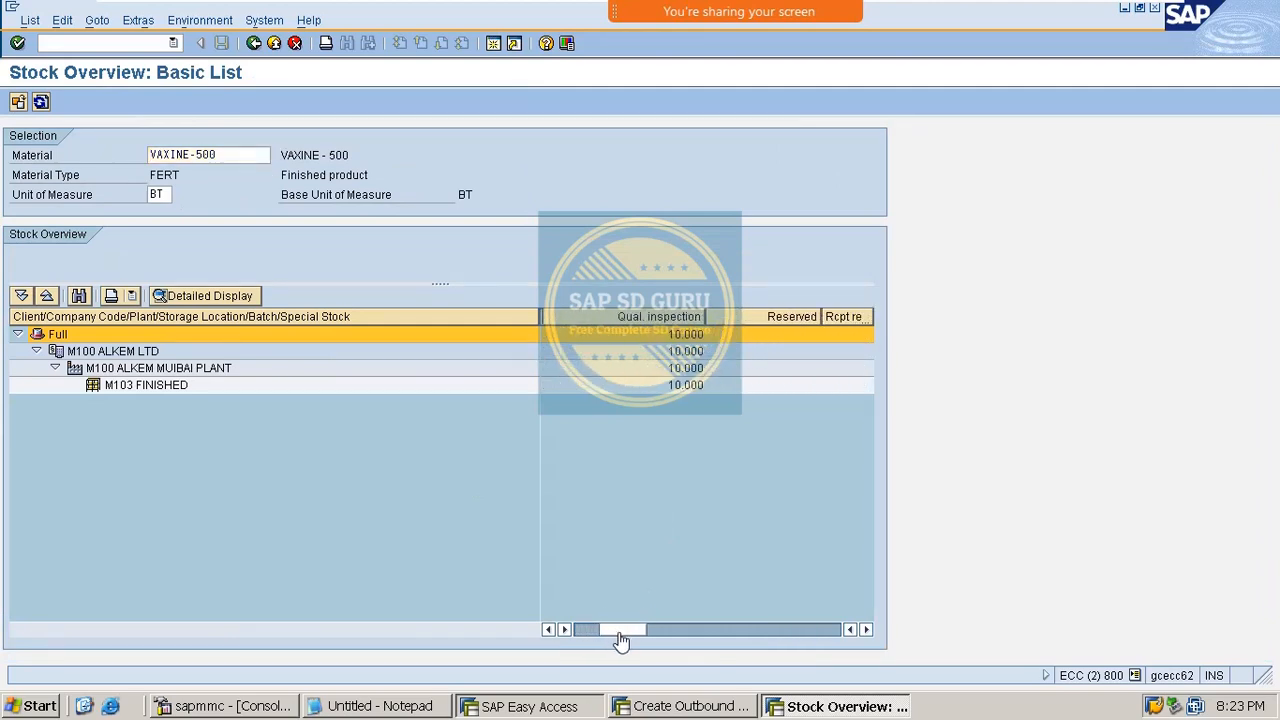
click(671, 330)
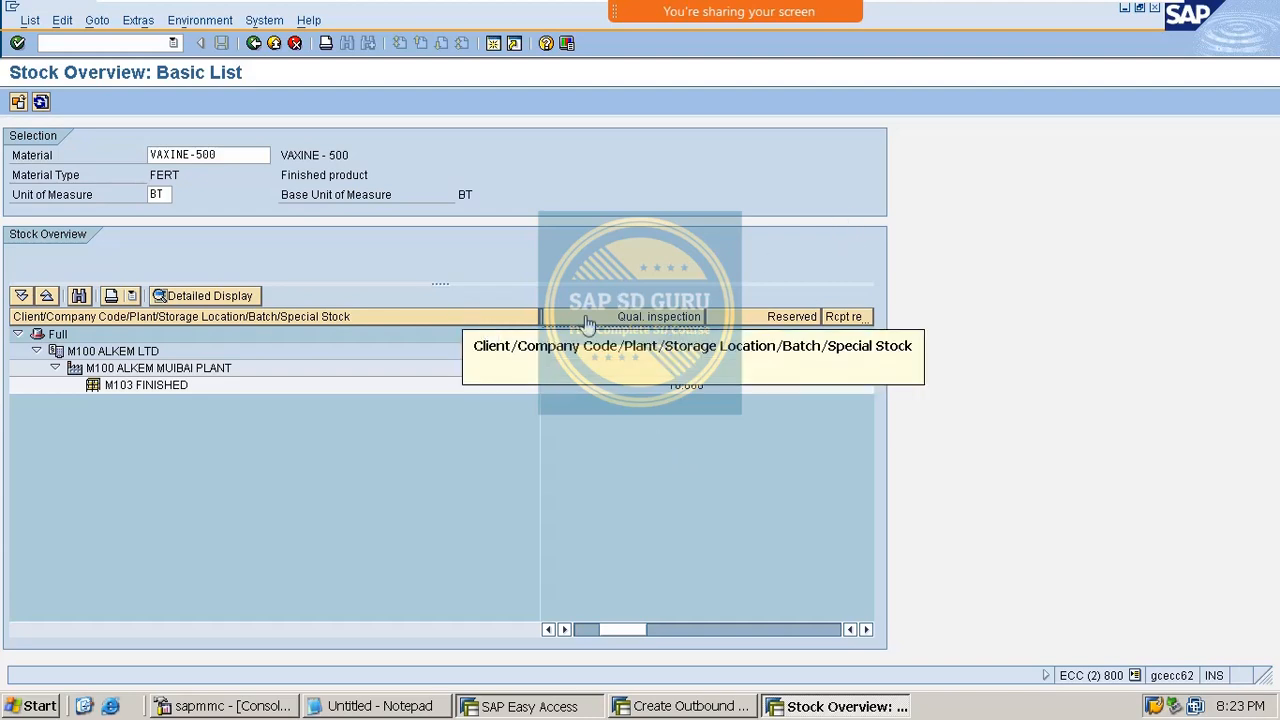
Step: Highlight the quality inspection stock column for VAXINE-500 and return to the stock overview's selection screen
click(624, 320)
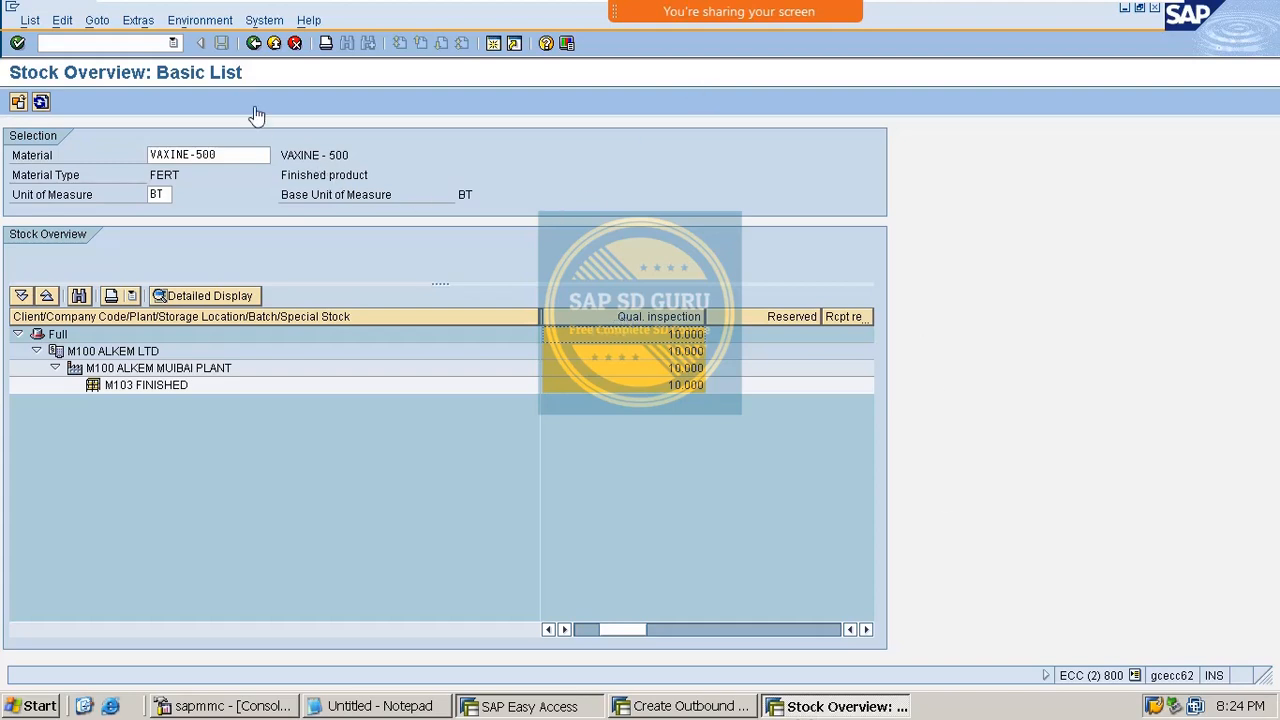
click(254, 43)
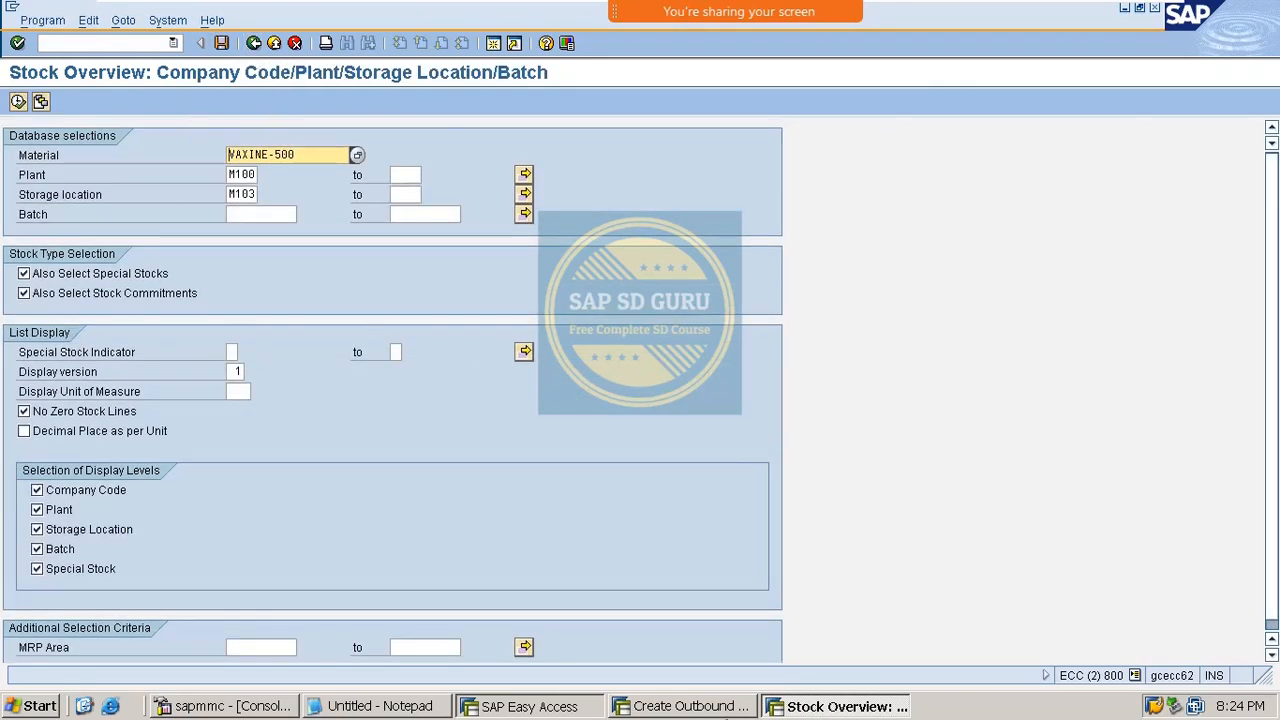
click(716, 708)
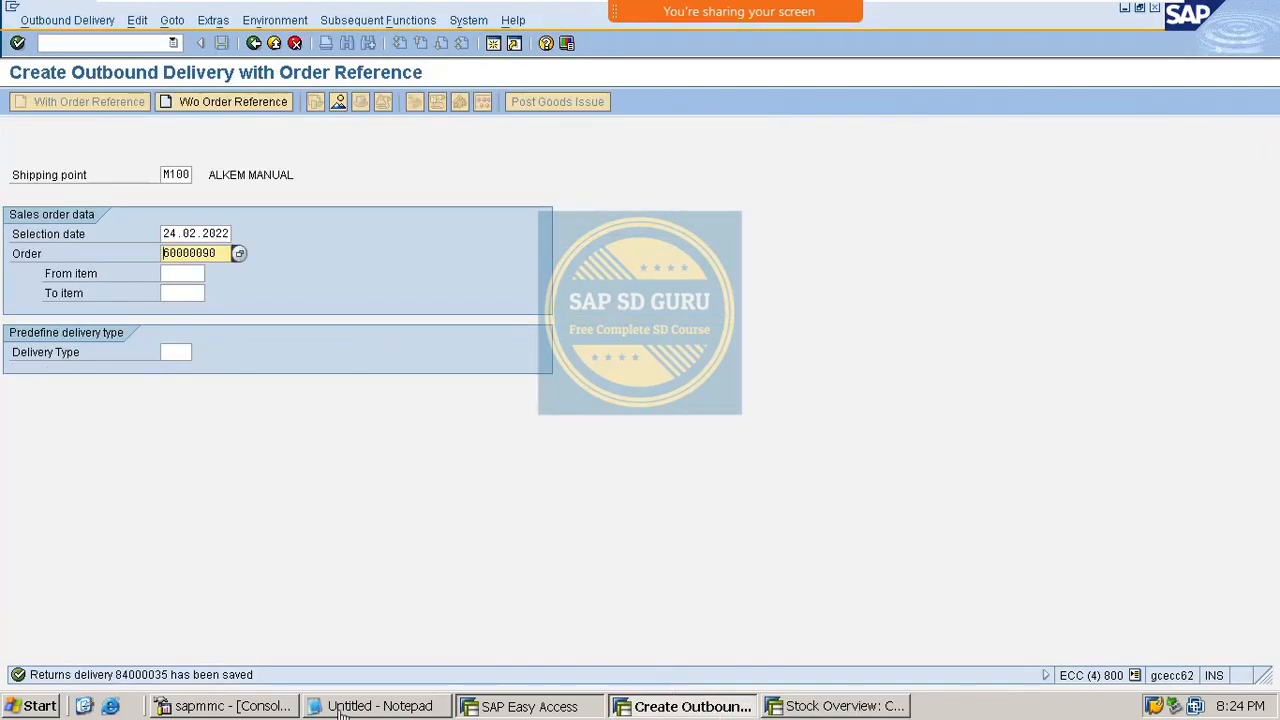
click(826, 707)
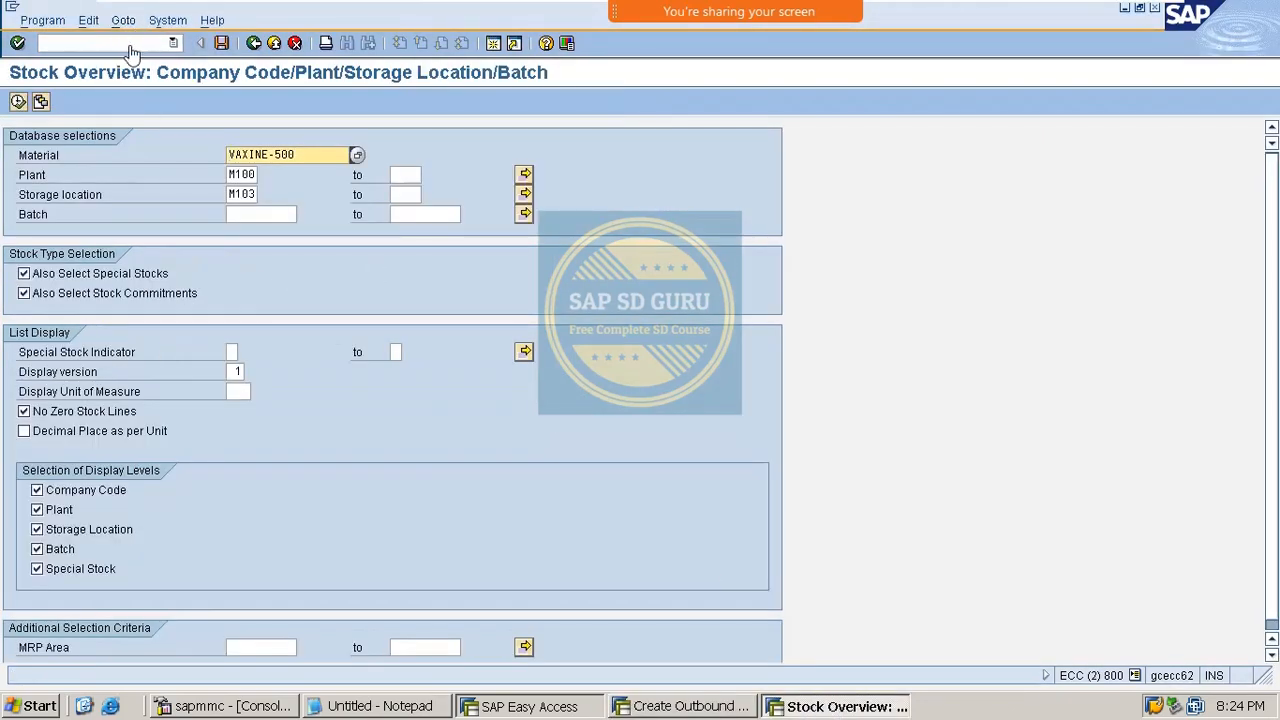
Step: Start the schedule line category maintenance in the outbound delivery session and open the details of category DN
click(680, 706)
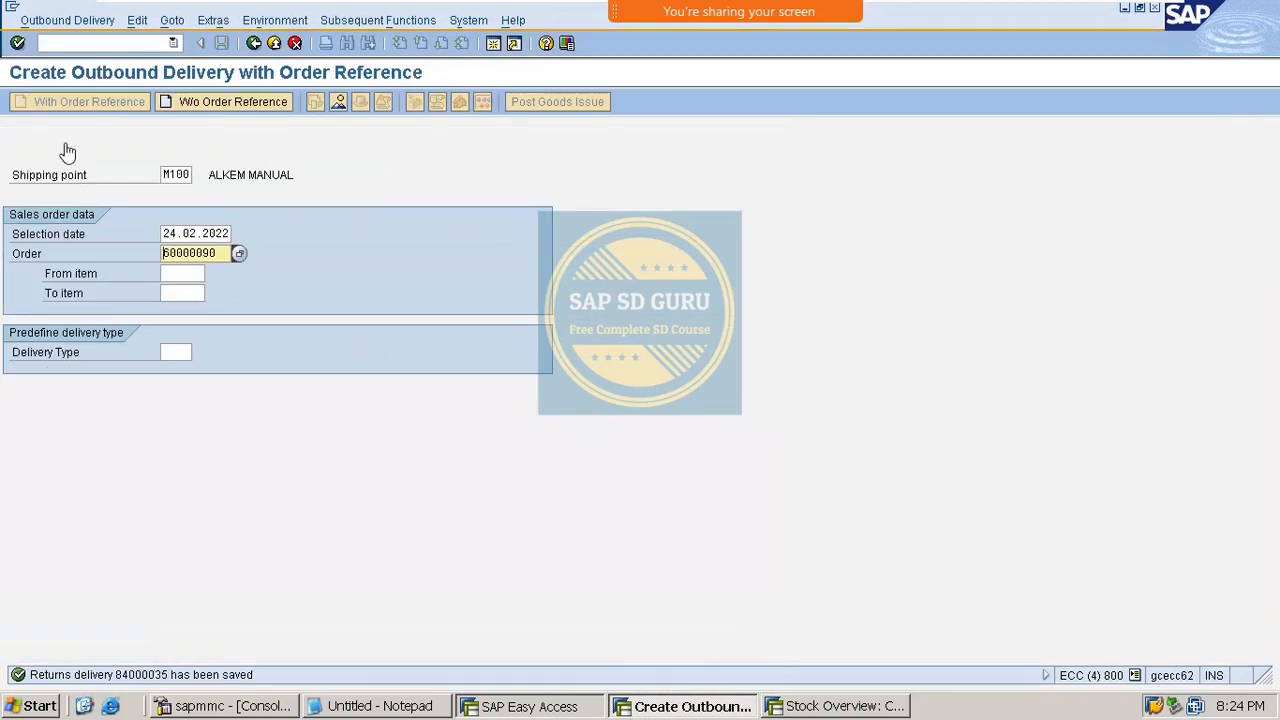
click(114, 43)
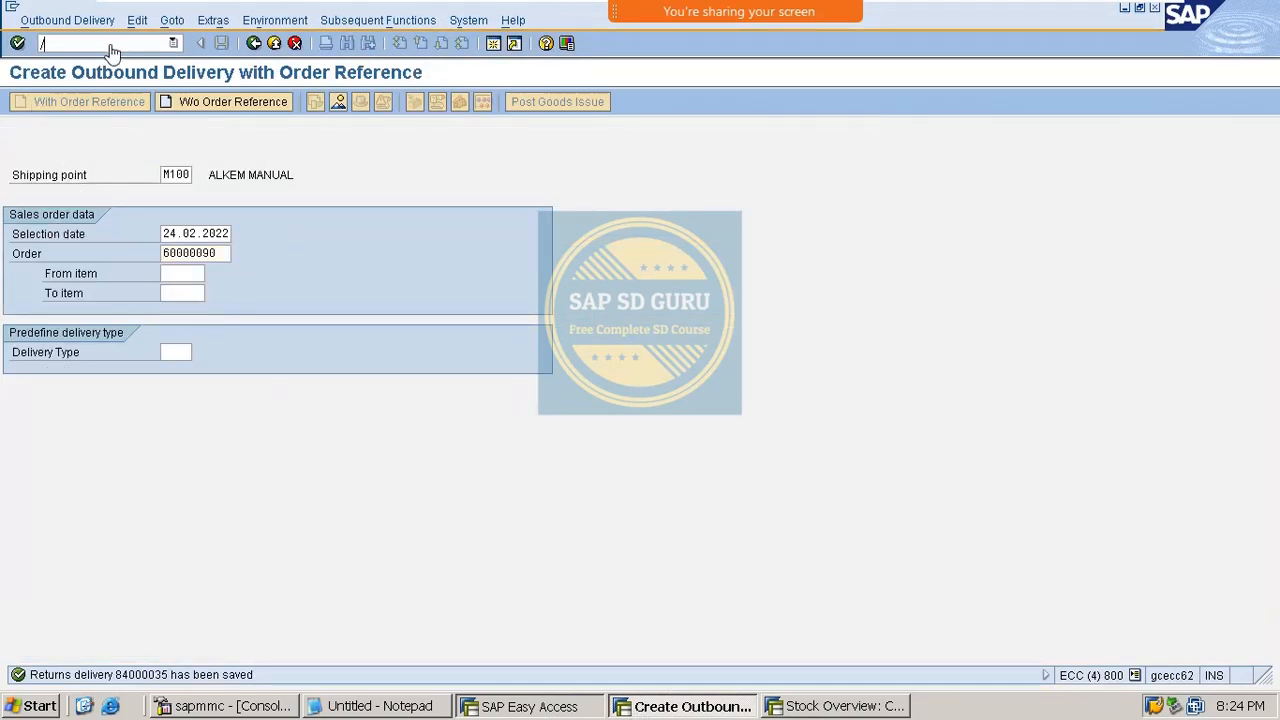
key(Return)
click(67, 645)
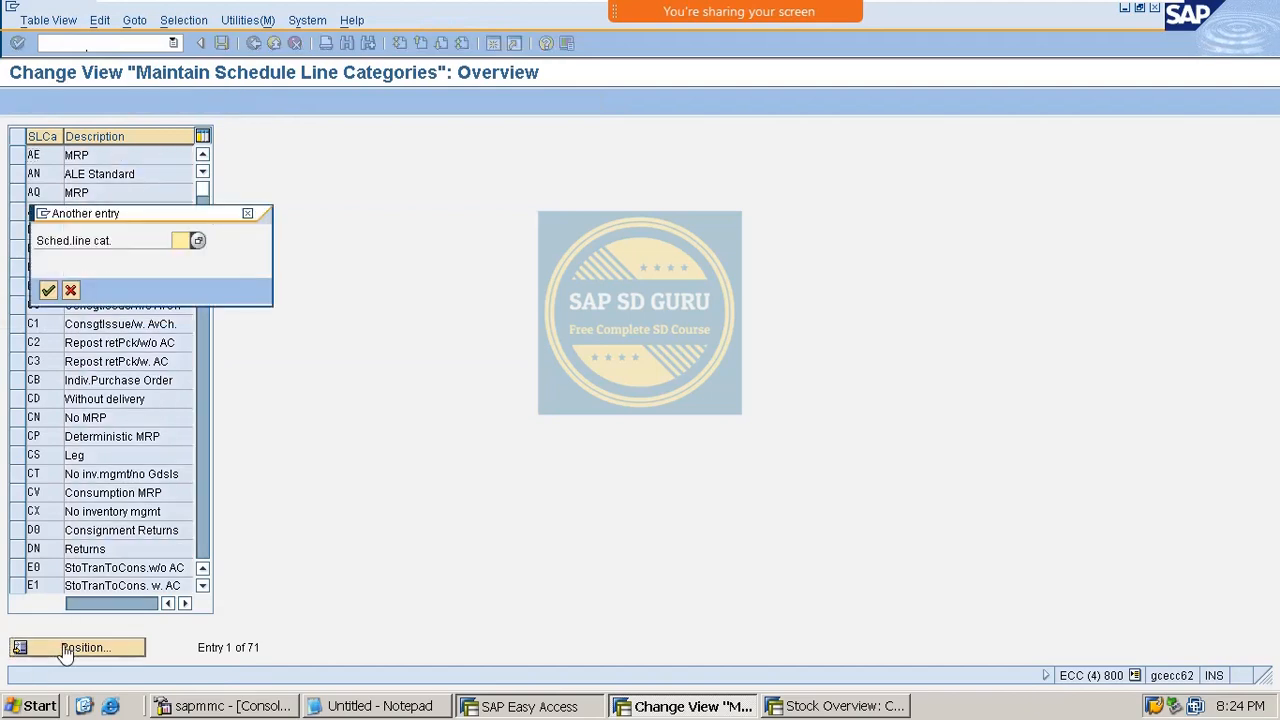
key(BackSpace)
key(Return)
key(Return)
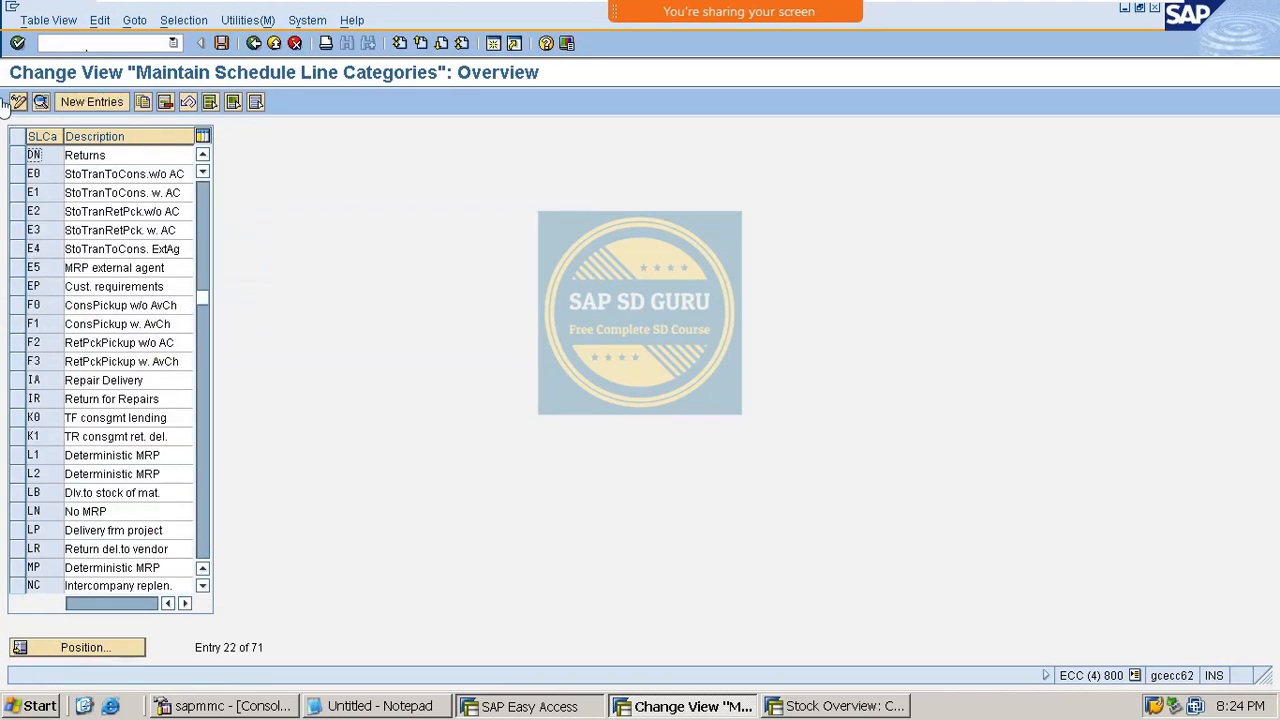
double_click(32, 155)
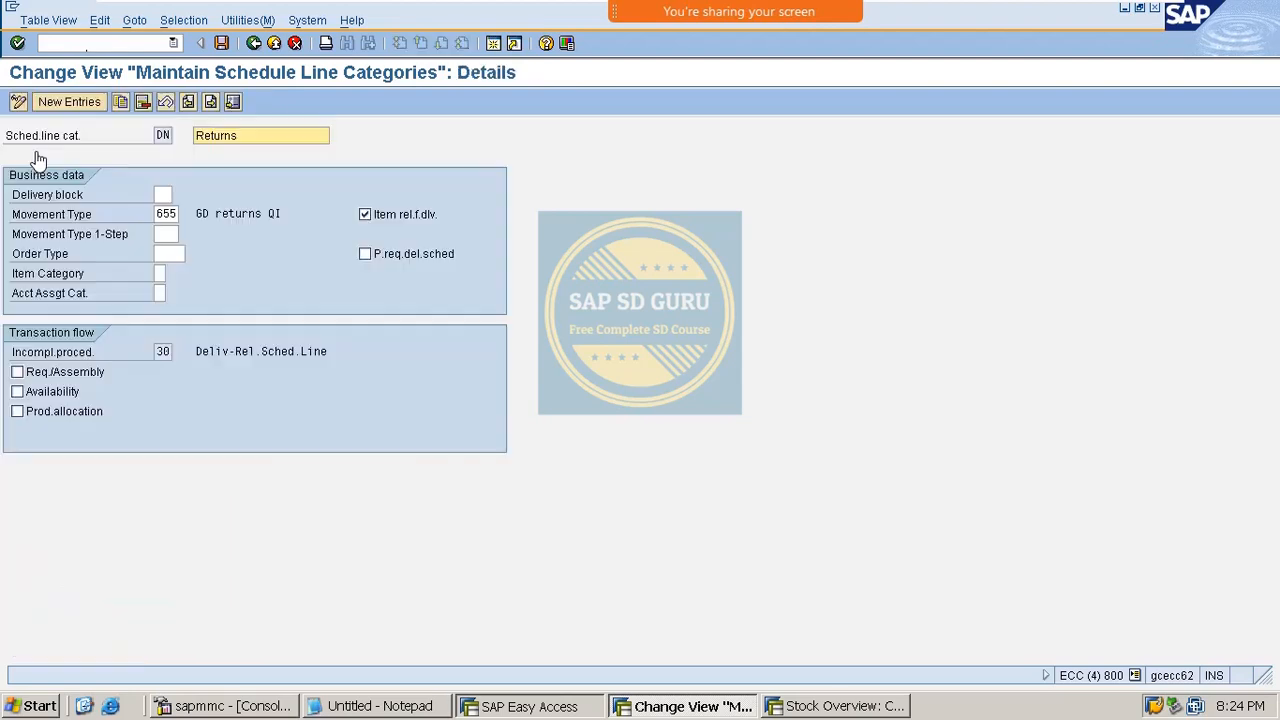
Step: Set the movement type of schedule line category DN to 657 and save the change
click(170, 215)
text(7)
key(Return)
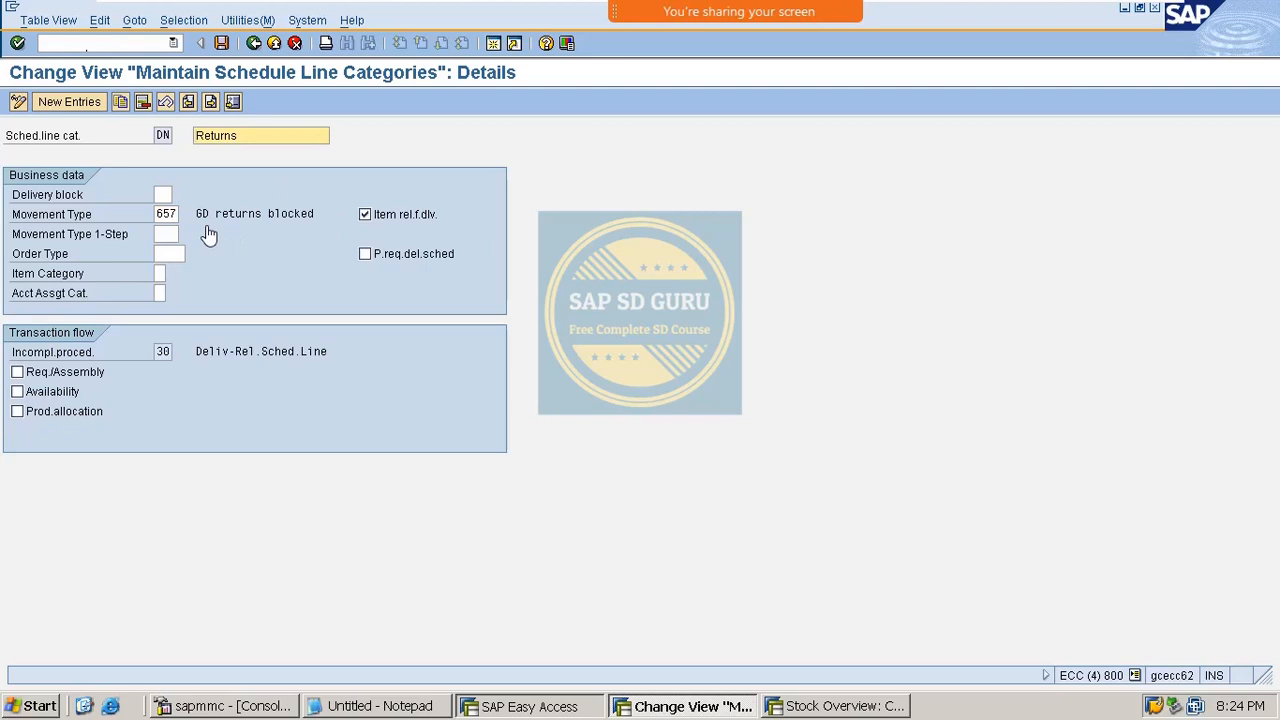
key(ctrl+s)
key(Return)
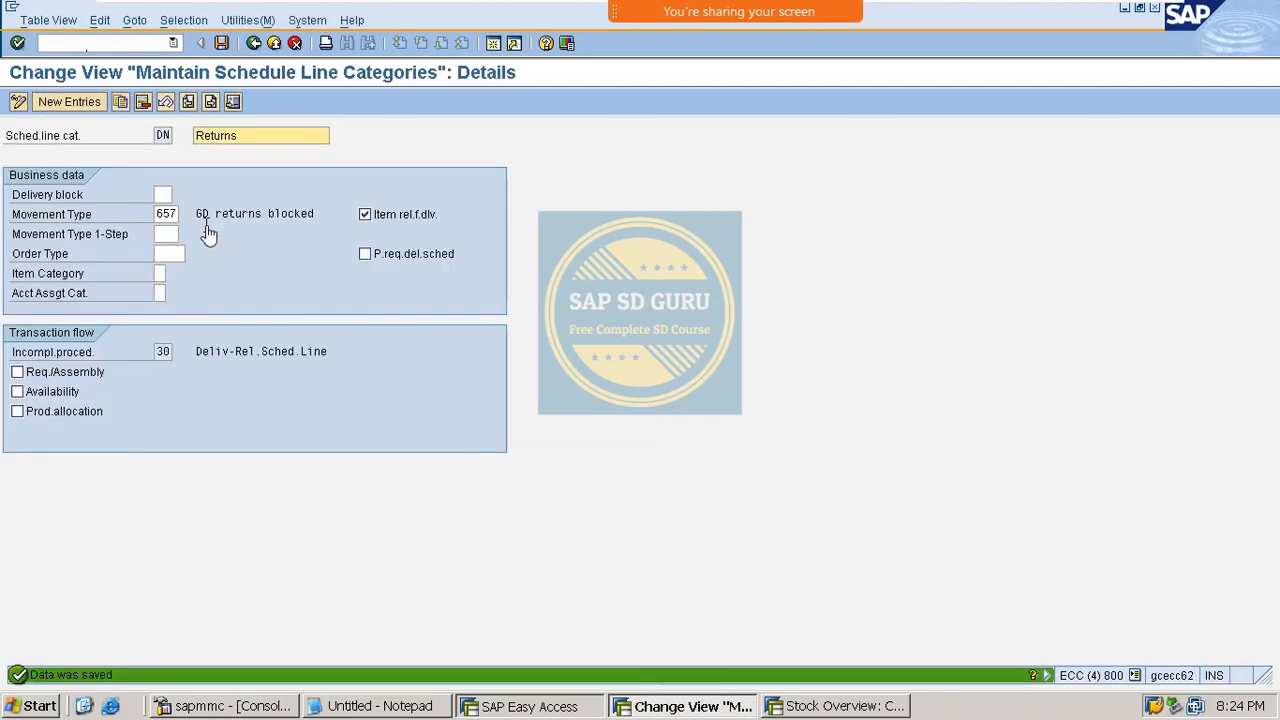
click(221, 43)
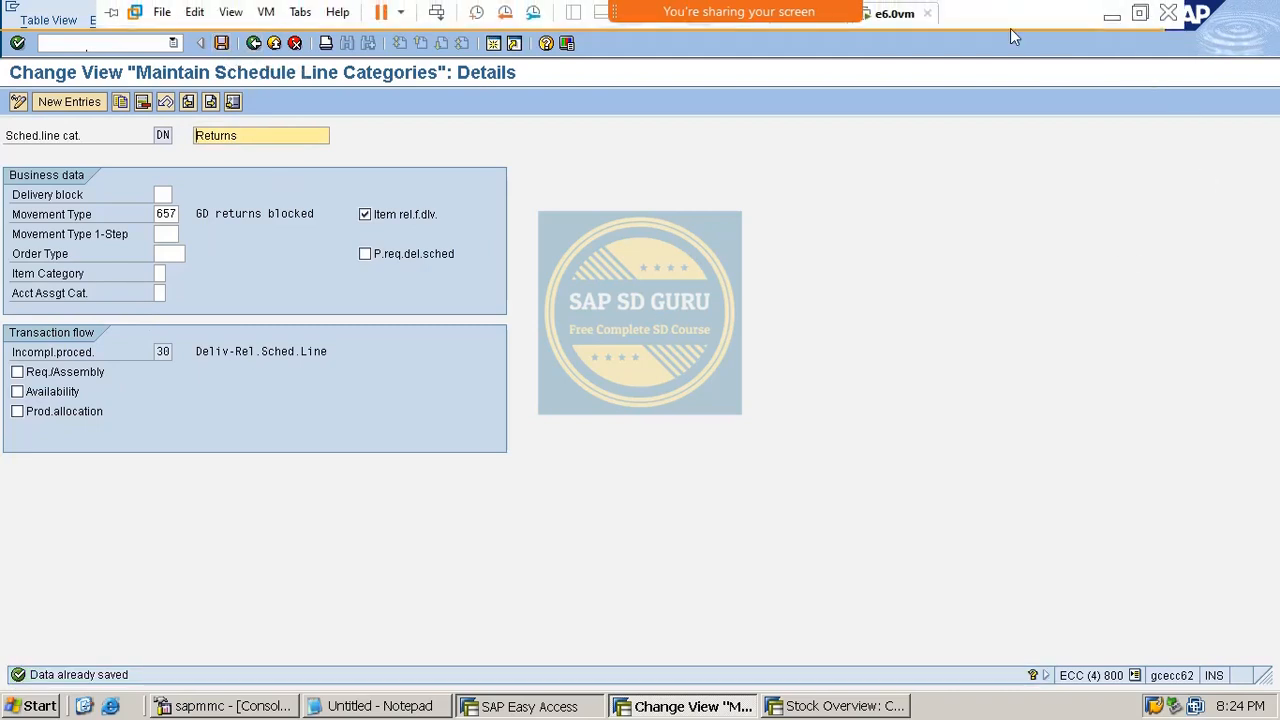
click(1052, 44)
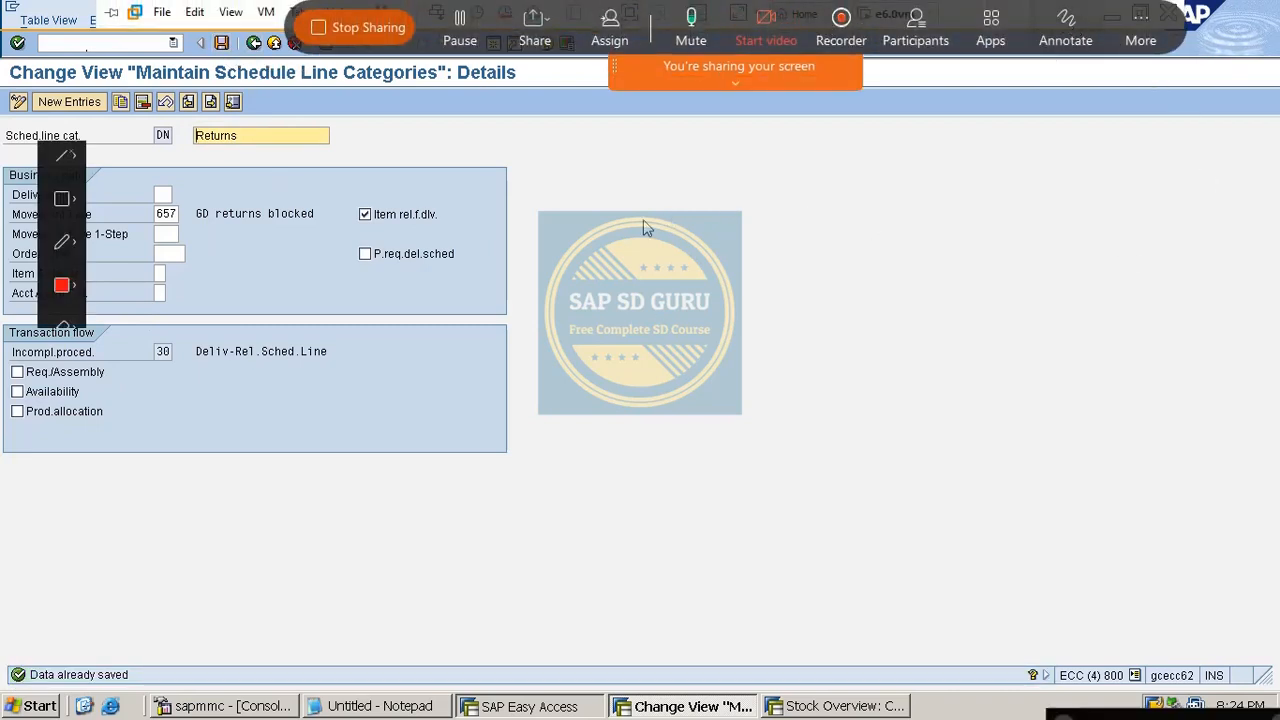
mouse_move(580, 238)
mouse_down()
mouse_move(612, 266)
mouse_move(626, 226)
mouse_up()
mouse_move(662, 182)
mouse_down()
mouse_move(647, 230)
mouse_move(665, 262)
mouse_up()
mouse_move(703, 168)
mouse_down()
mouse_move(735, 165)
mouse_move(744, 223)
mouse_up()
drag(778, 161, 708, 216)
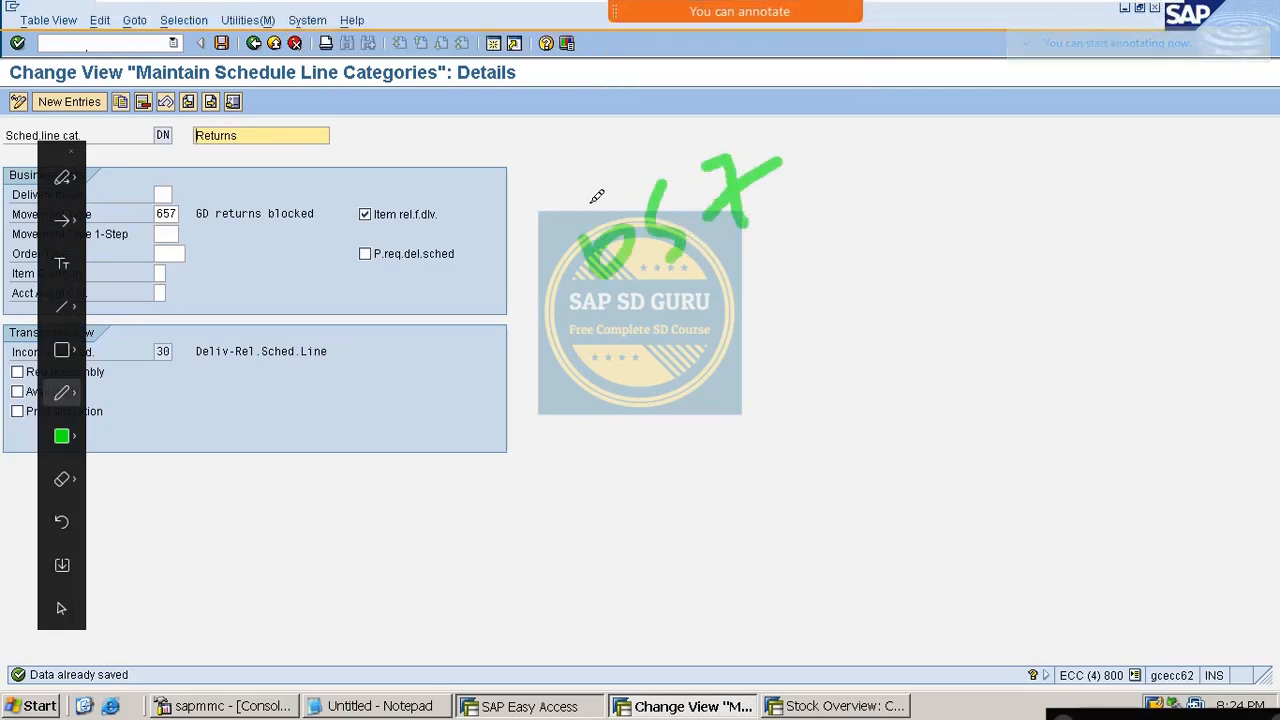
drag(607, 181, 586, 258)
drag(597, 328, 905, 138)
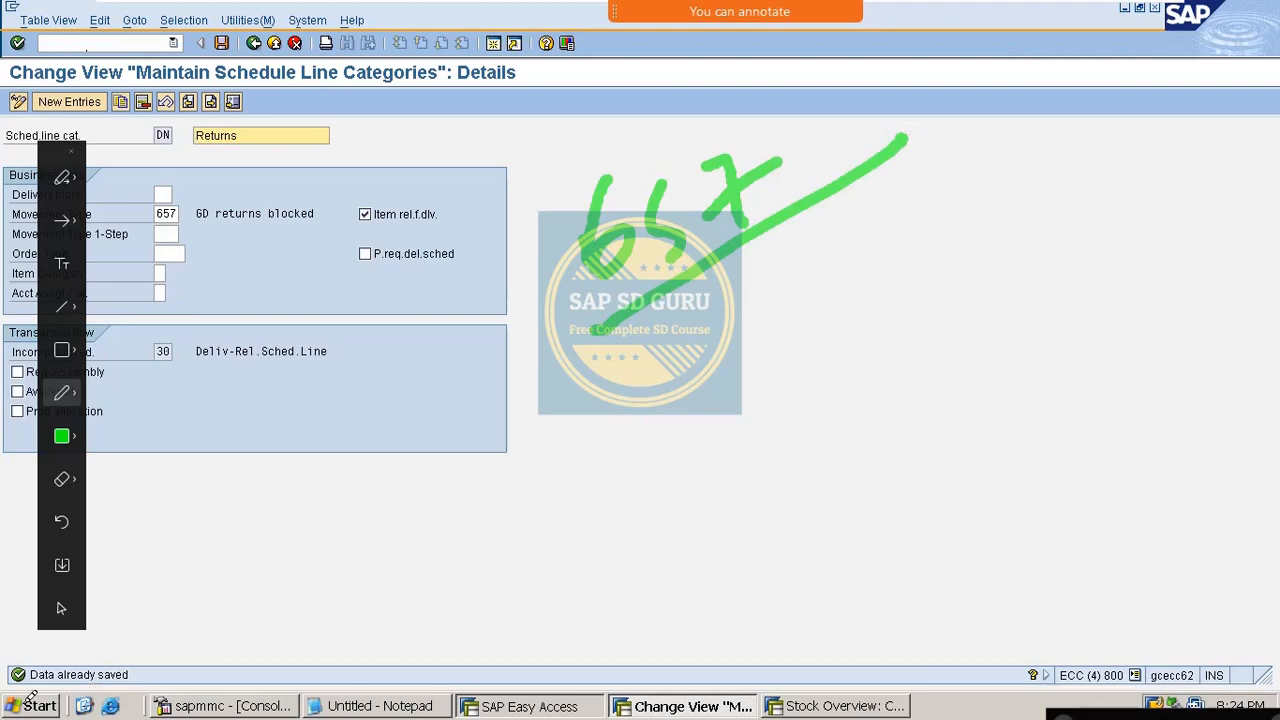
mouse_move(599, 390)
mouse_down()
mouse_move(604, 449)
mouse_move(643, 437)
mouse_move(648, 395)
mouse_move(690, 382)
mouse_move(771, 314)
mouse_move(790, 385)
mouse_move(997, 248)
mouse_up()
mouse_move(1026, 176)
mouse_down()
mouse_move(1048, 257)
mouse_move(1068, 222)
mouse_up()
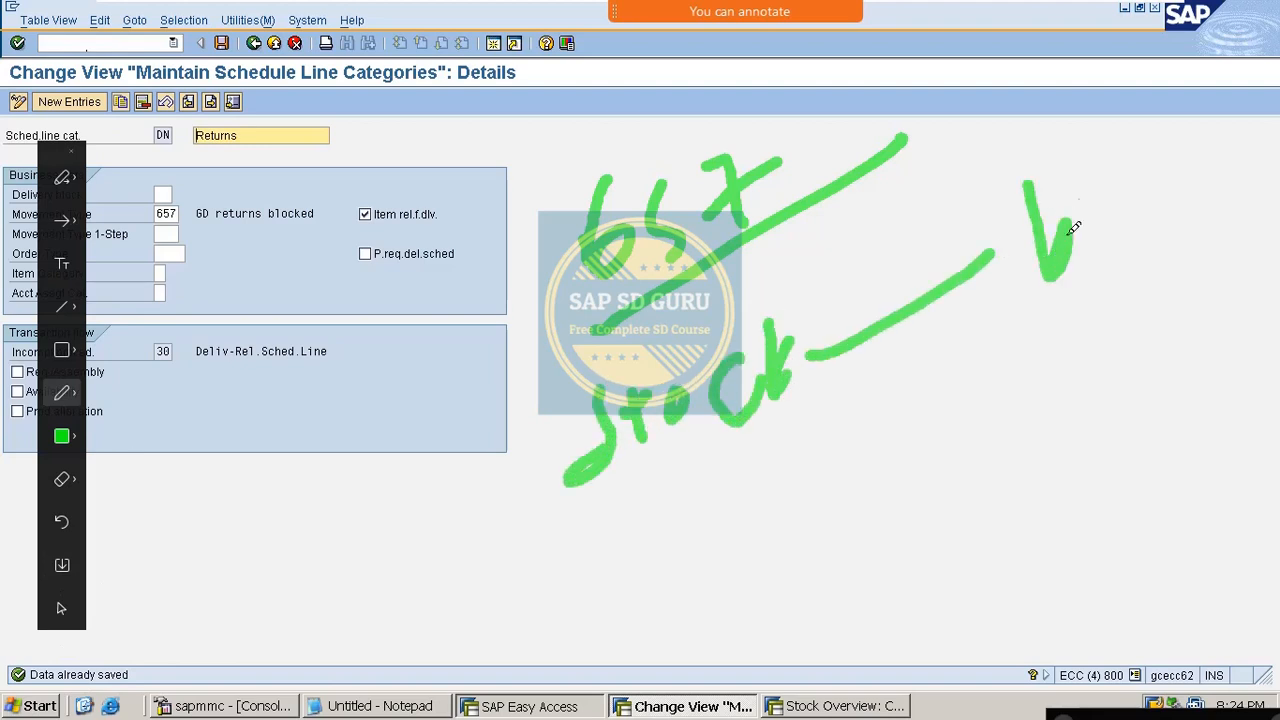
drag(1090, 160, 1092, 243)
mouse_move(1108, 200)
mouse_down()
mouse_move(1150, 206)
mouse_move(1234, 177)
mouse_up()
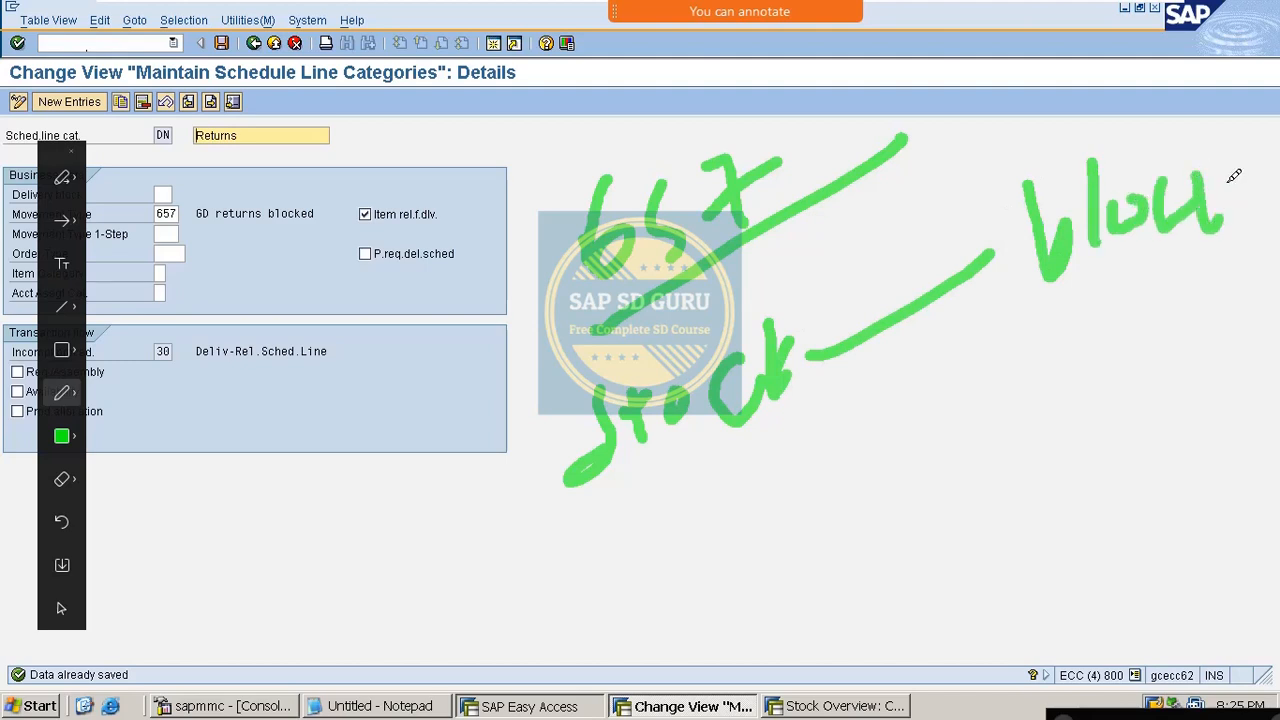
drag(1205, 218, 1265, 185)
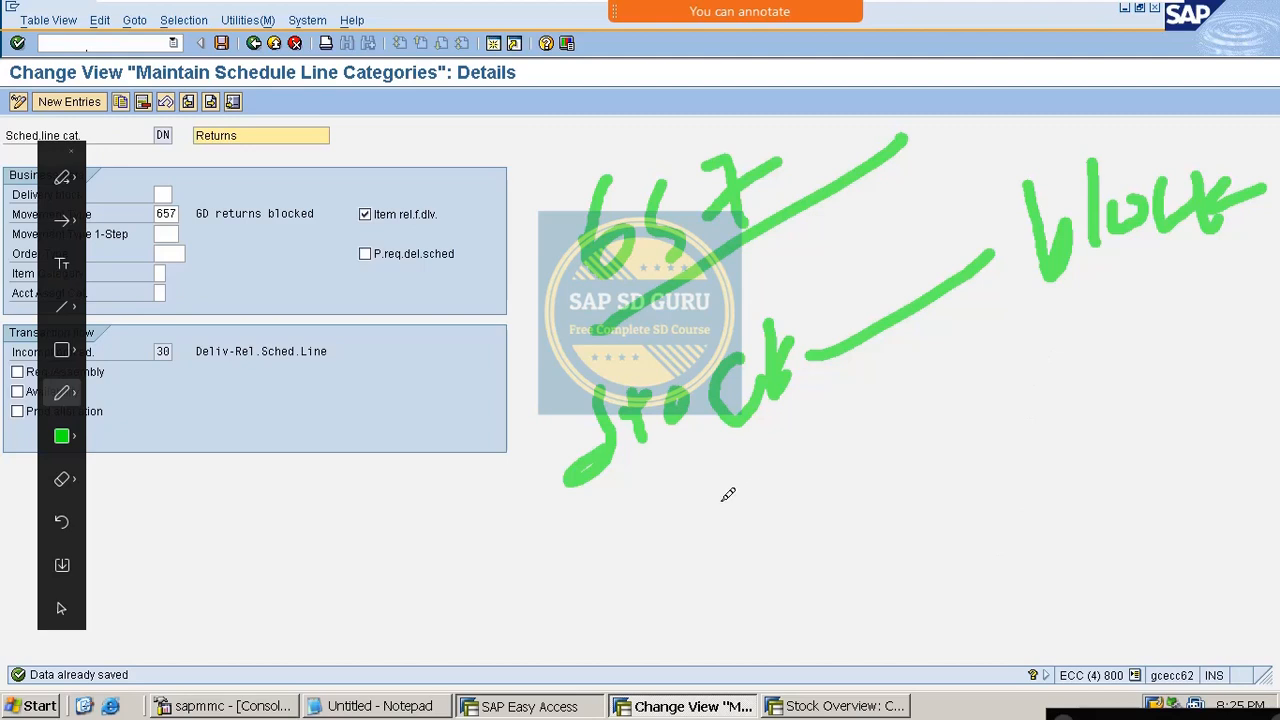
mouse_move(728, 494)
mouse_down()
mouse_move(766, 463)
mouse_move(873, 450)
mouse_up()
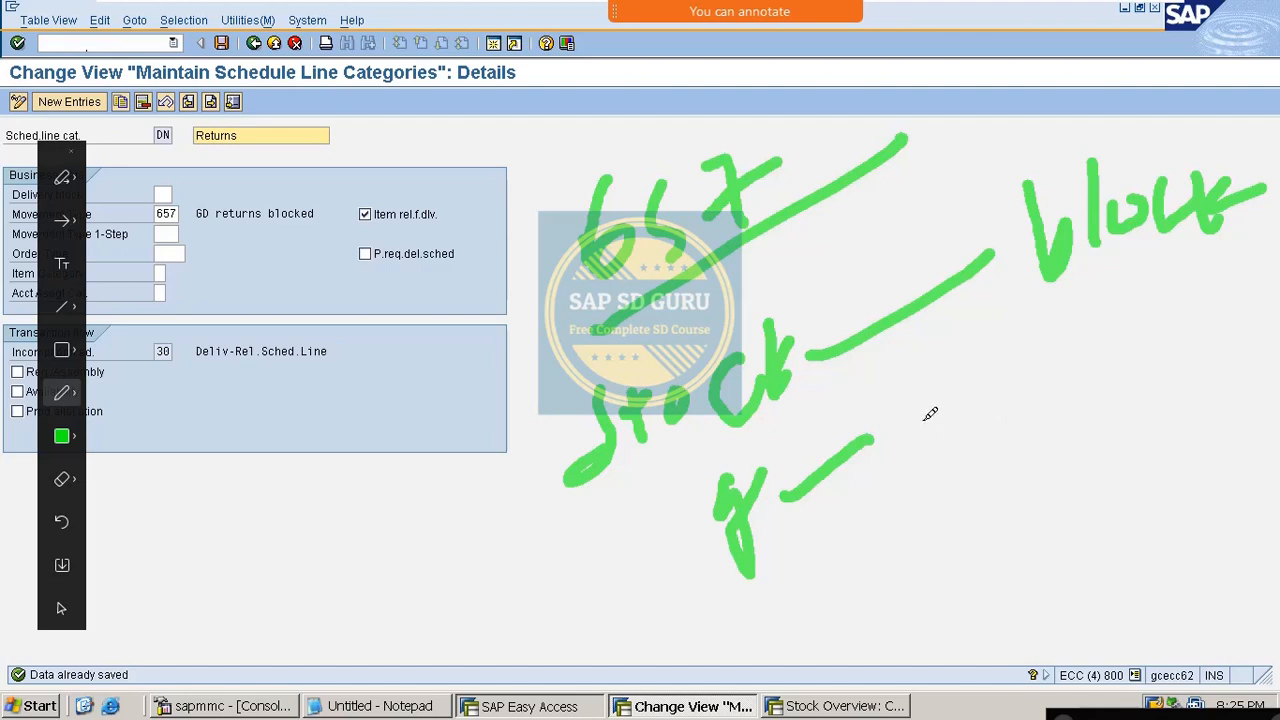
mouse_move(916, 403)
mouse_down()
mouse_move(905, 412)
mouse_move(940, 380)
mouse_move(908, 466)
mouse_up()
drag(971, 381, 1028, 406)
drag(1075, 325, 1032, 602)
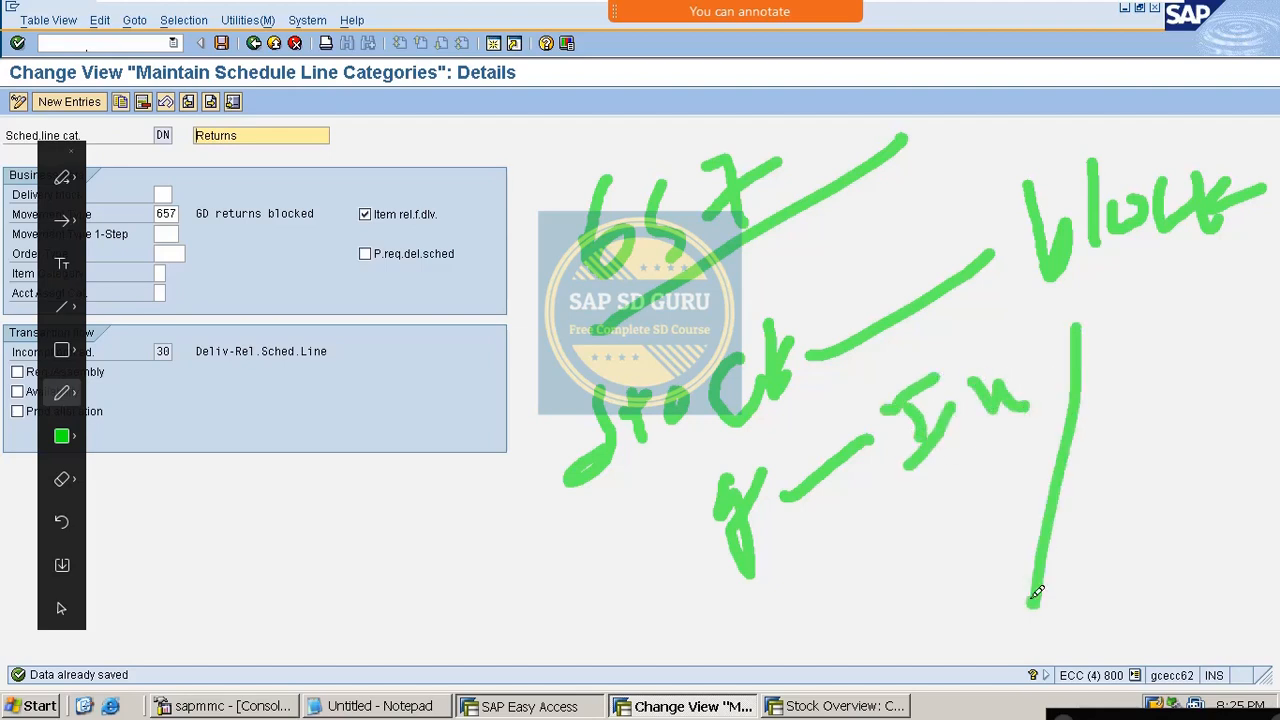
drag(1084, 518, 1116, 541)
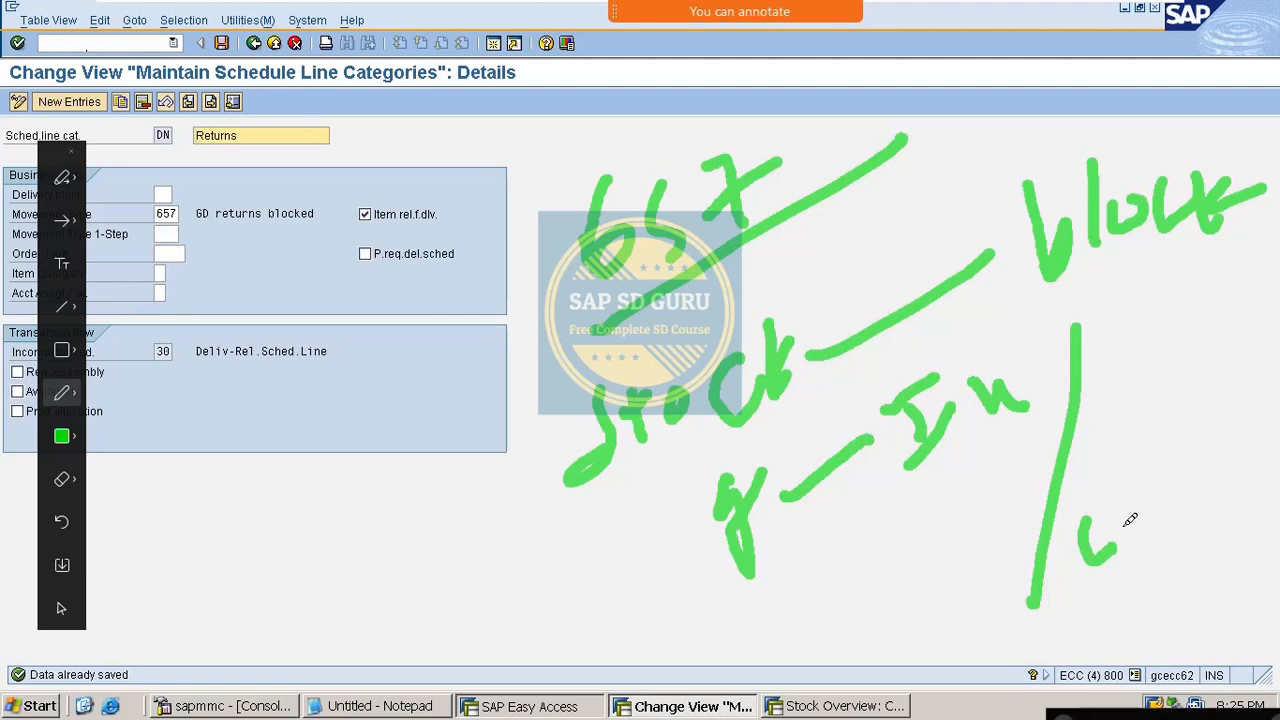
click(1120, 528)
mouse_move(1165, 488)
mouse_down()
mouse_move(1183, 512)
mouse_move(1112, 590)
mouse_up()
drag(1104, 614, 1196, 540)
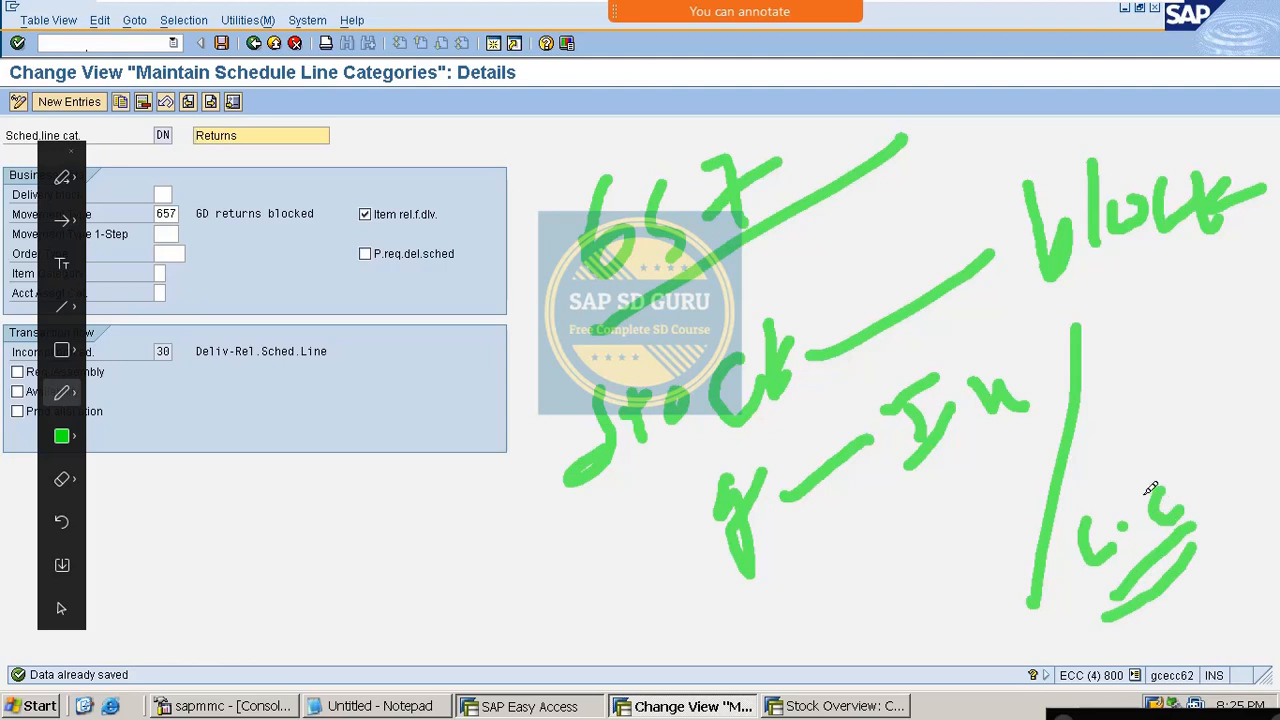
drag(1136, 466, 1166, 486)
drag(1160, 480, 1232, 318)
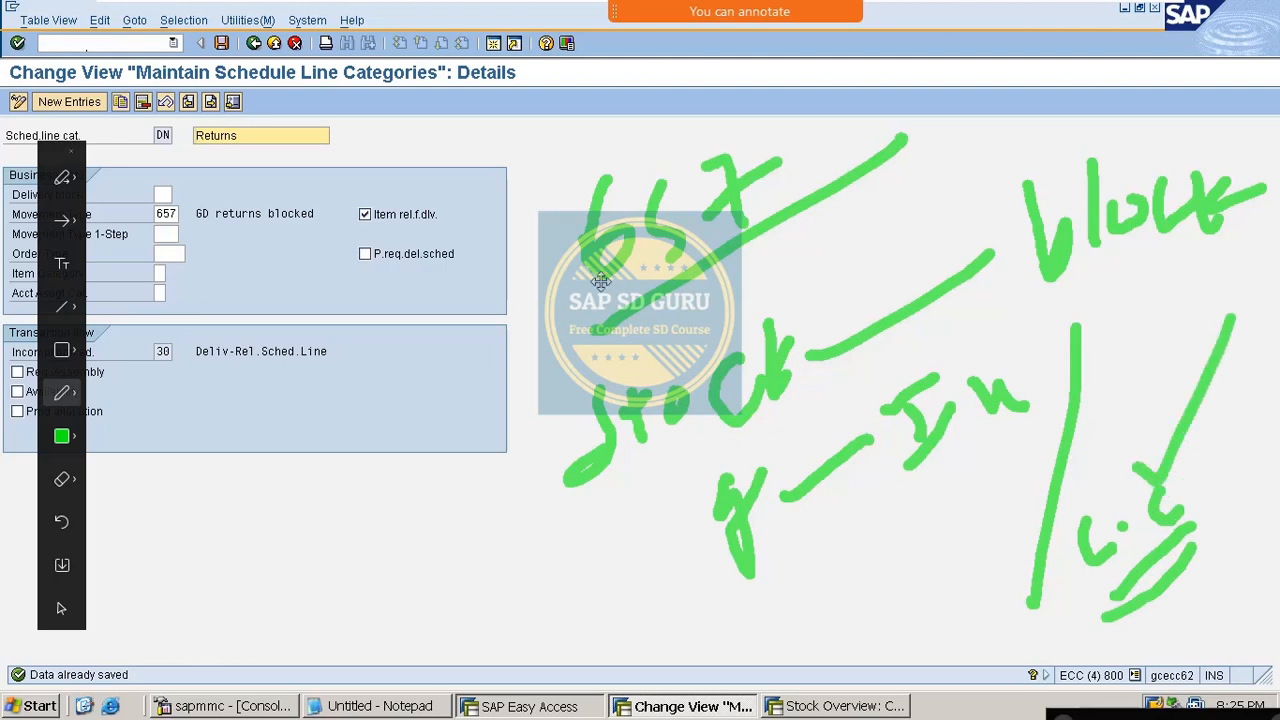
key(Escape)
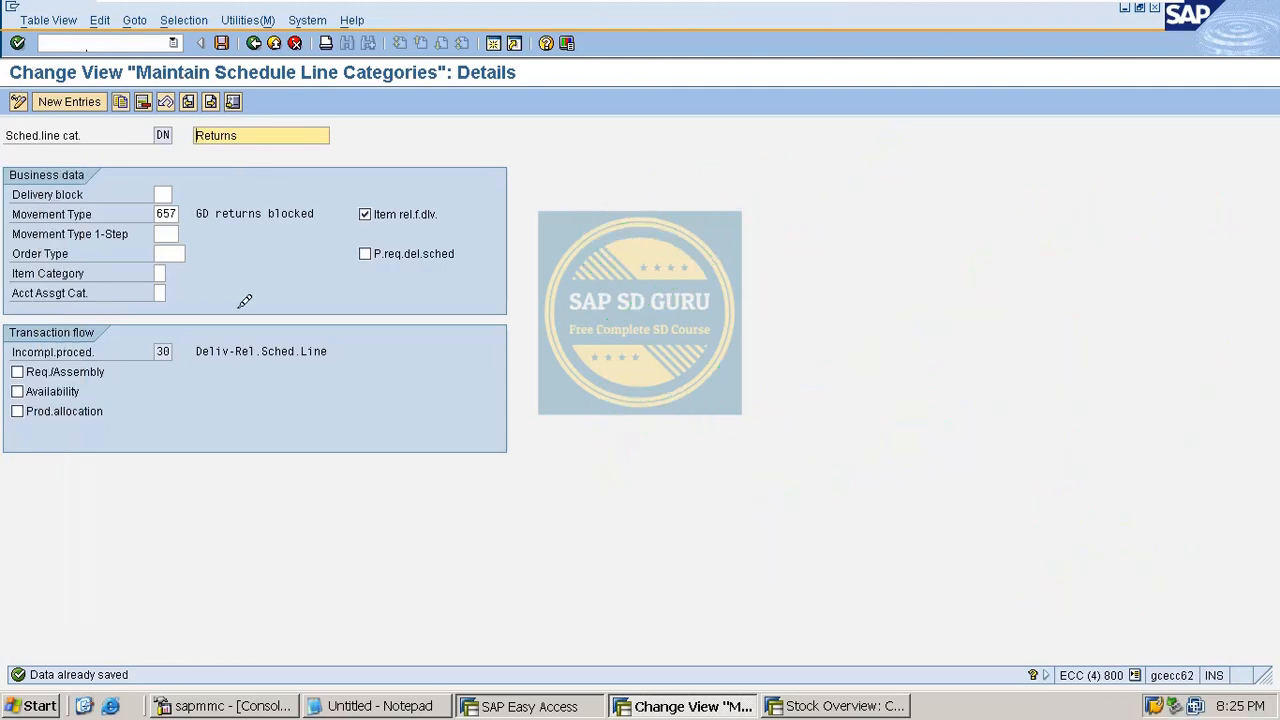
click(222, 45)
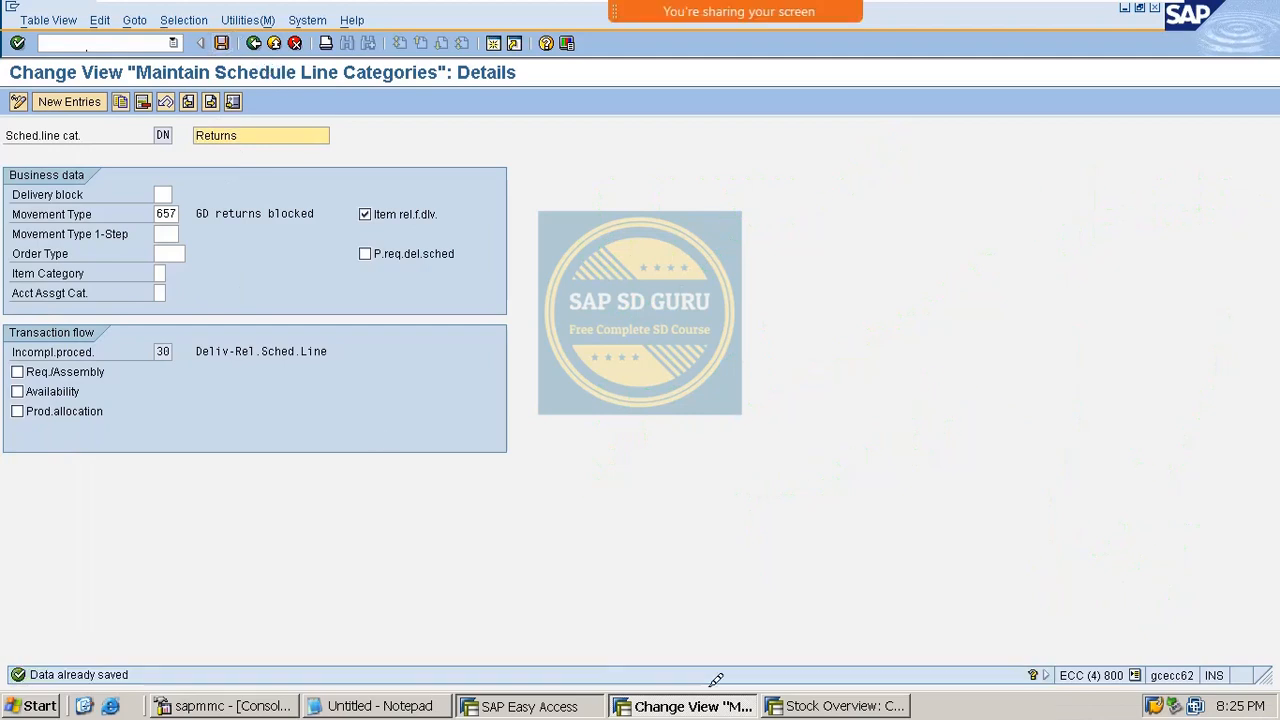
click(826, 690)
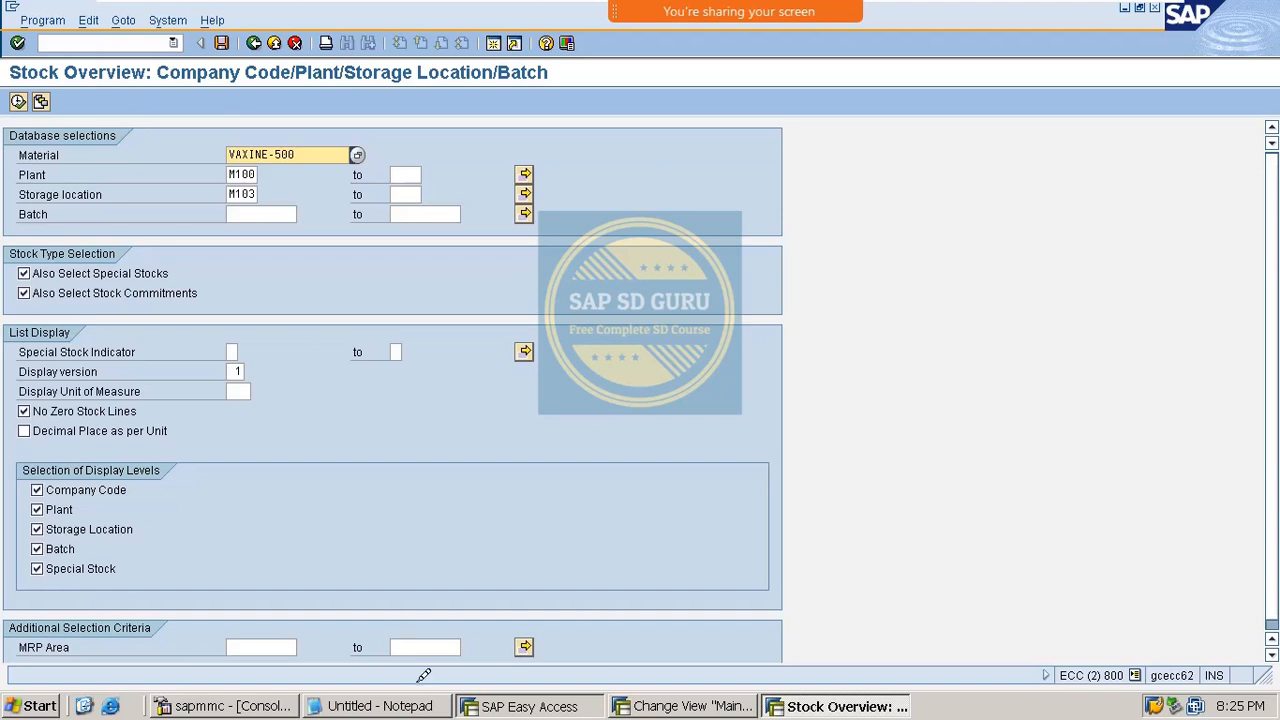
click(636, 705)
Step: Create an RE returns order with reference to the same billing document and acknowledge the existing-returns notice
click(95, 43)
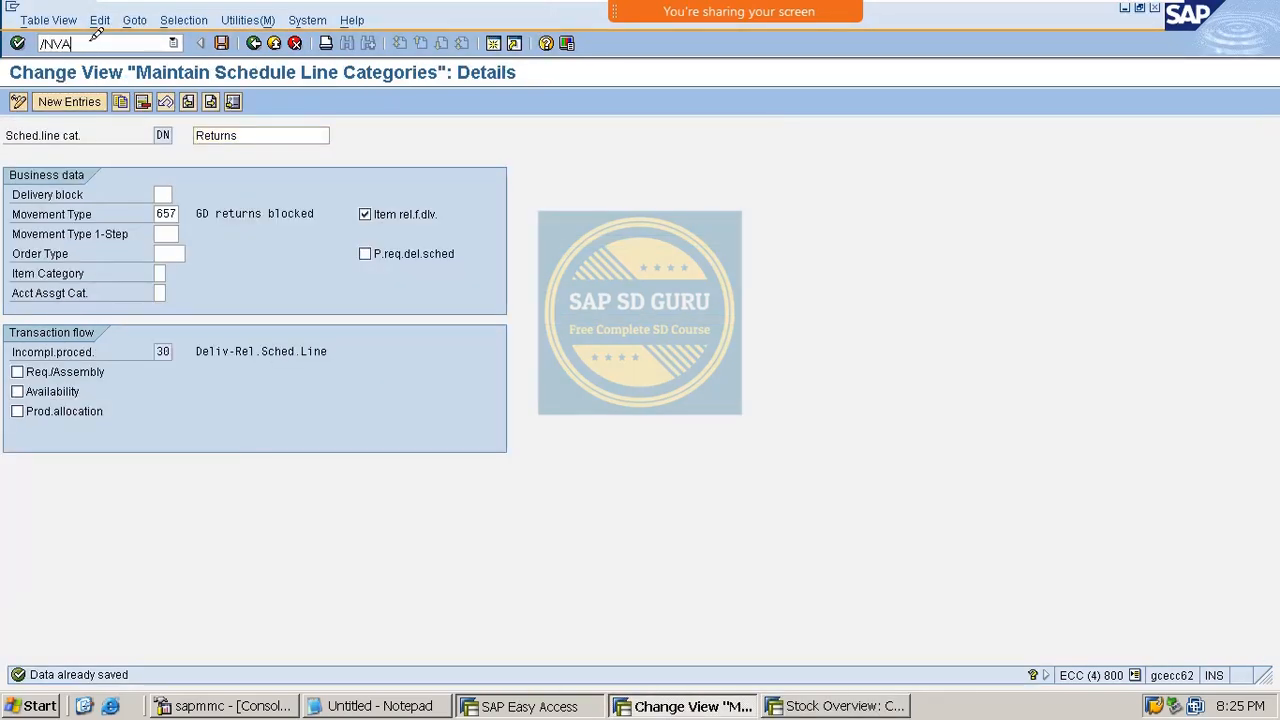
key(Return)
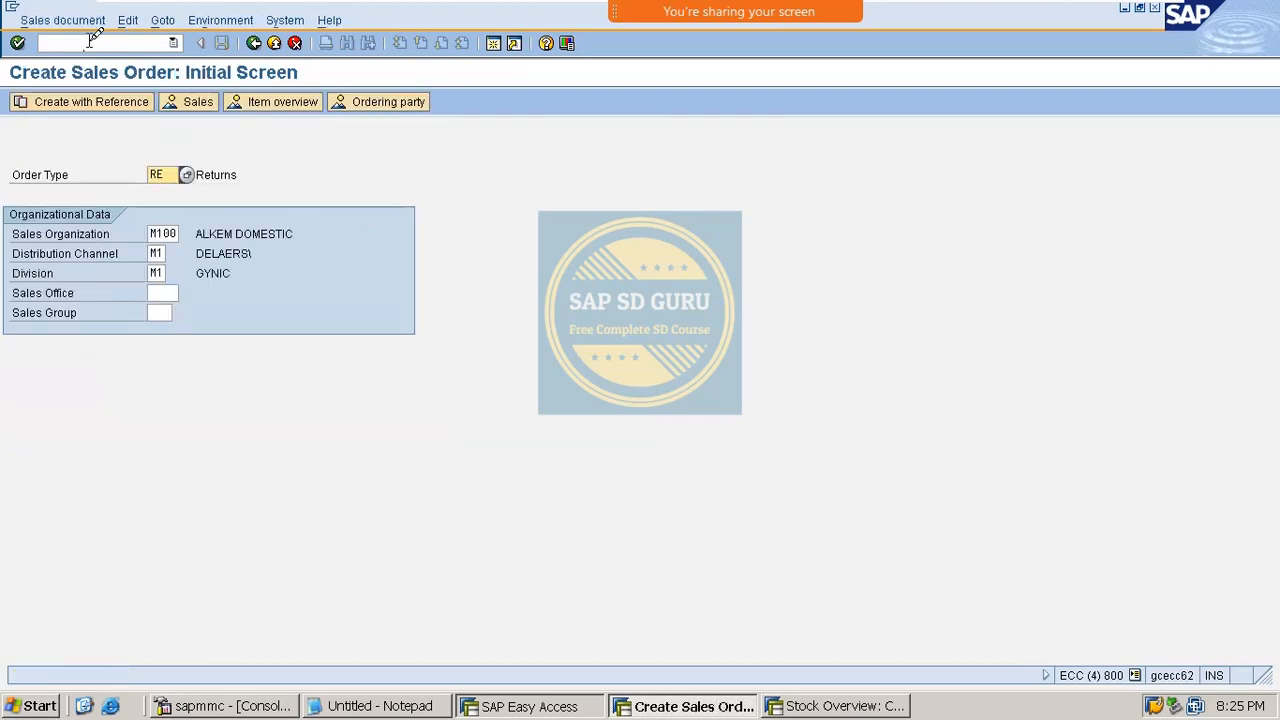
click(98, 100)
click(457, 320)
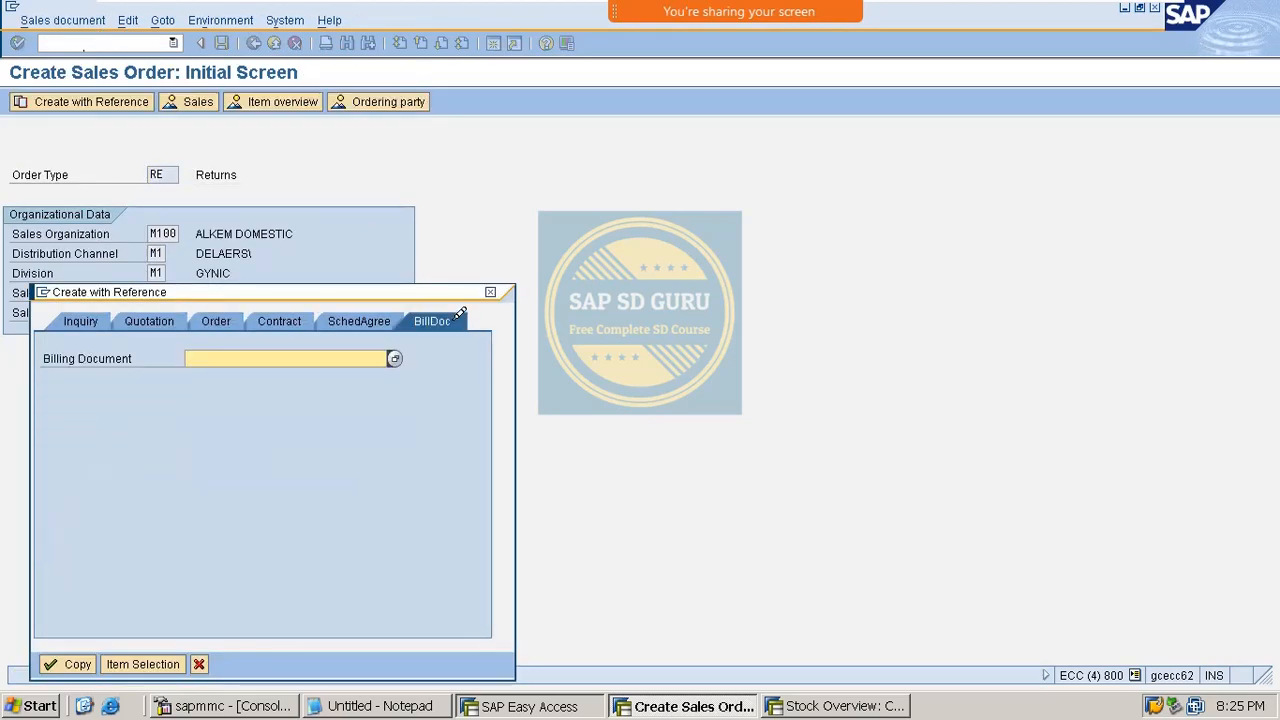
text(90036260)
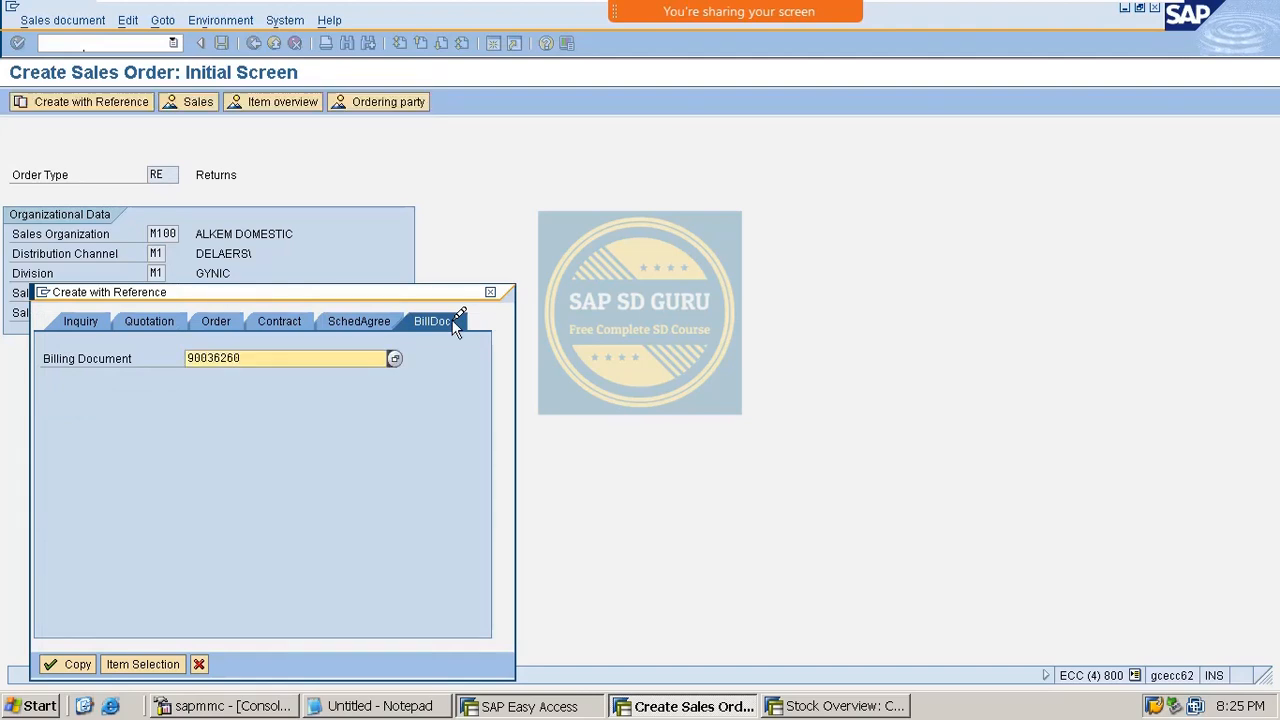
click(78, 663)
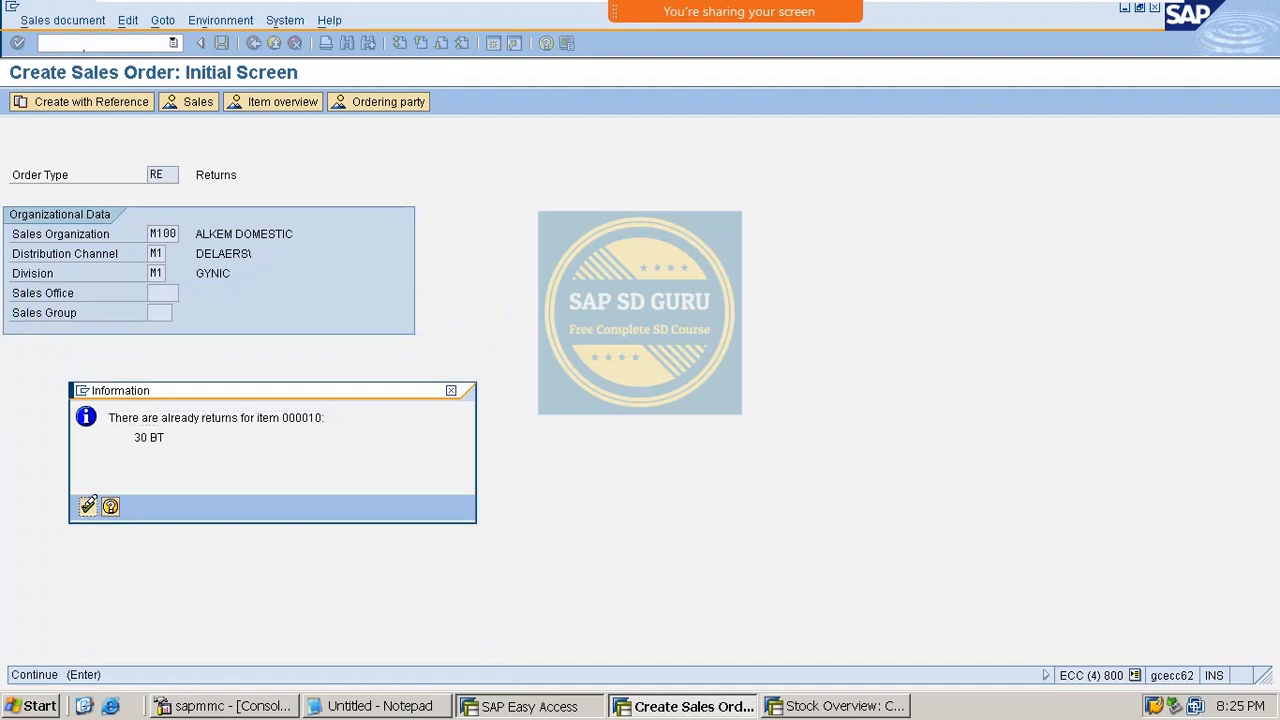
click(88, 505)
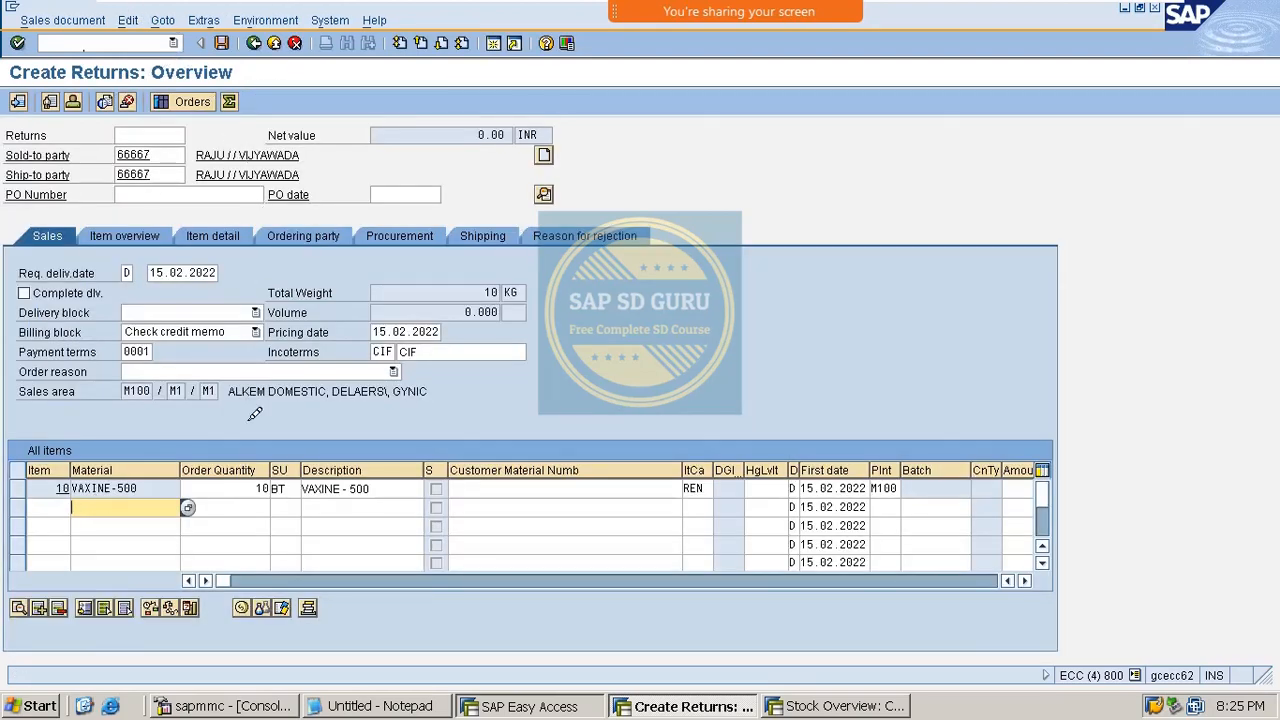
Step: Set the order reason to Customer recommendation, then save the returns order by creating its returns delivery directly from it
click(283, 371)
click(270, 440)
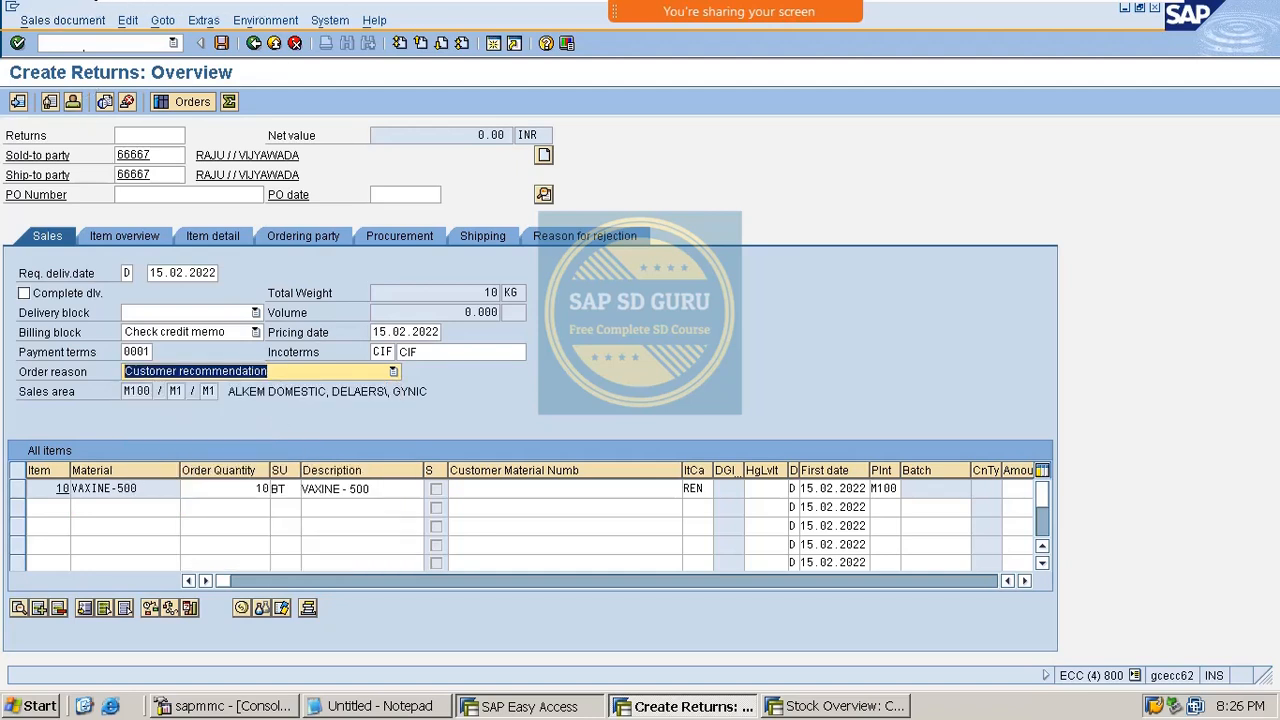
click(85, 18)
click(106, 167)
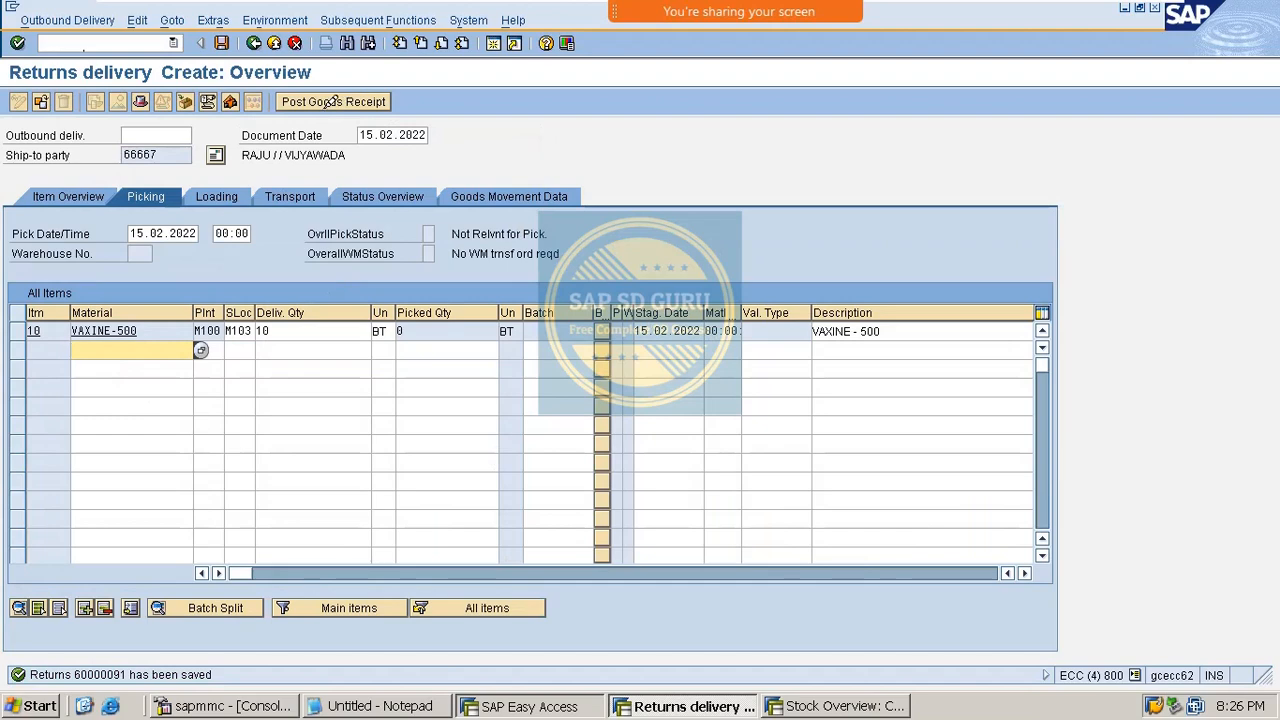
Step: Run the stock overview for VAXINE-500 in plant M100, storage location M103, and check the Blocked stock column before posting the return
click(800, 705)
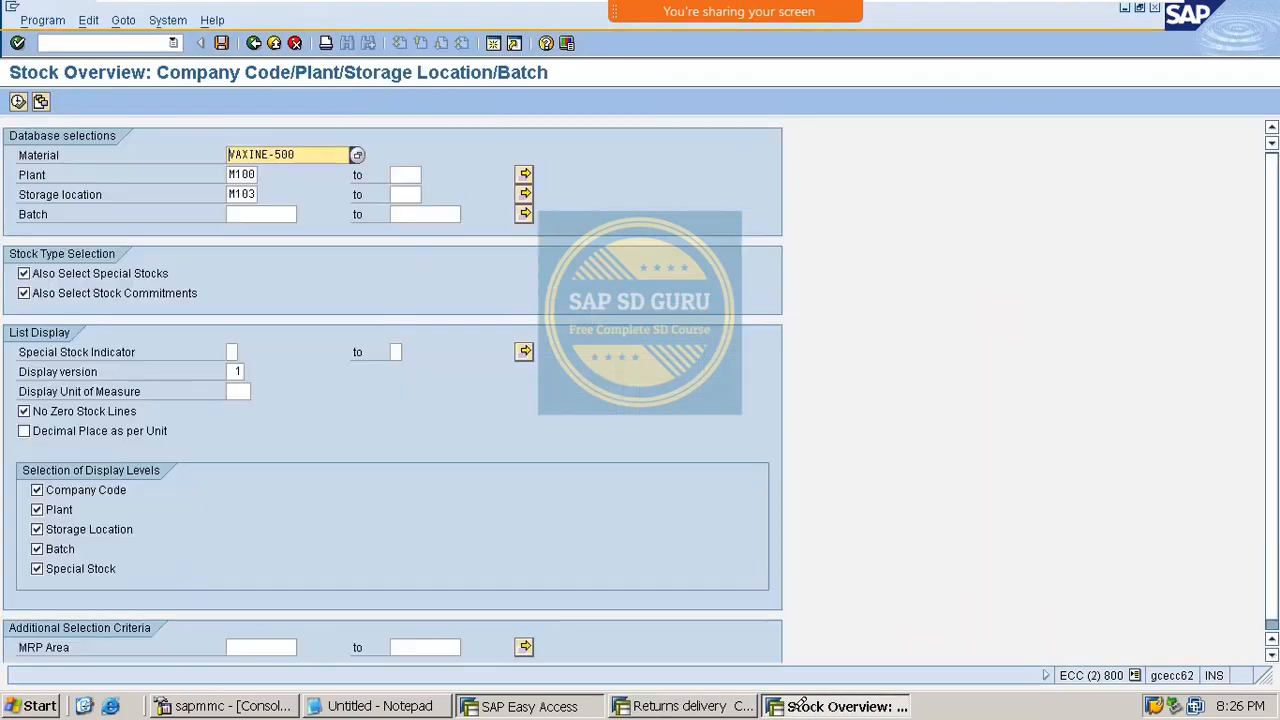
click(19, 100)
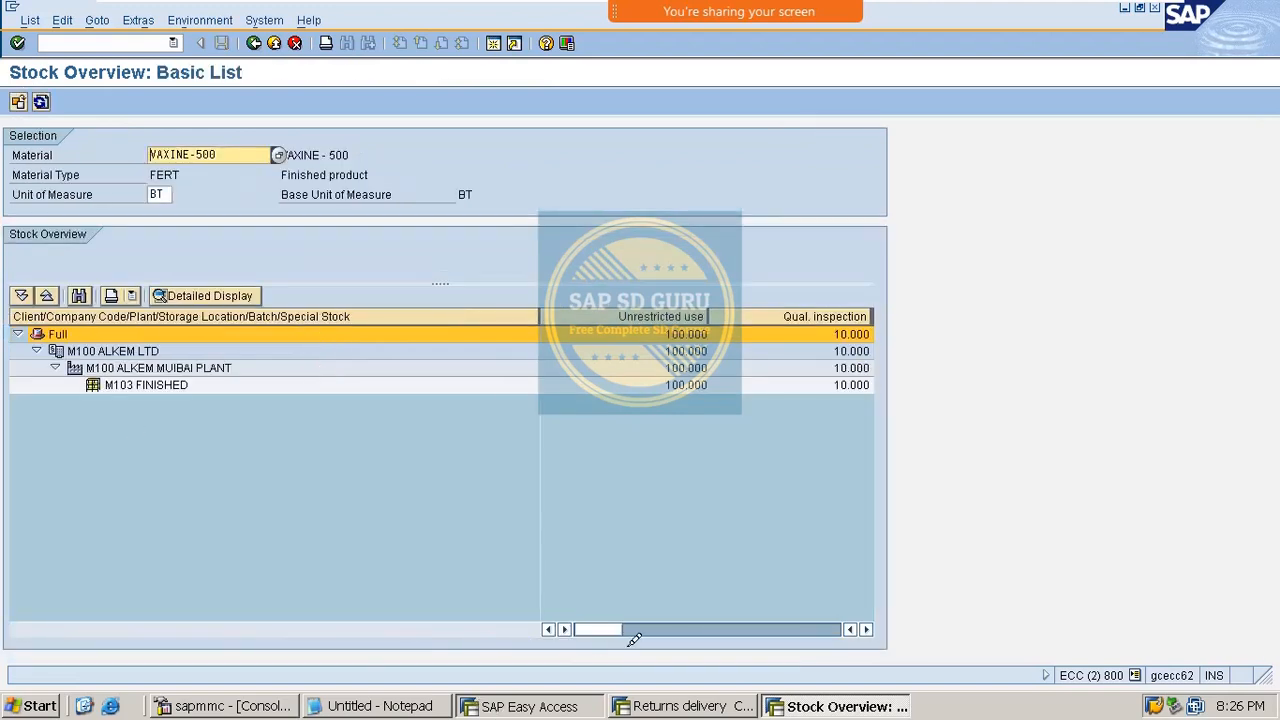
drag(610, 627, 826, 290)
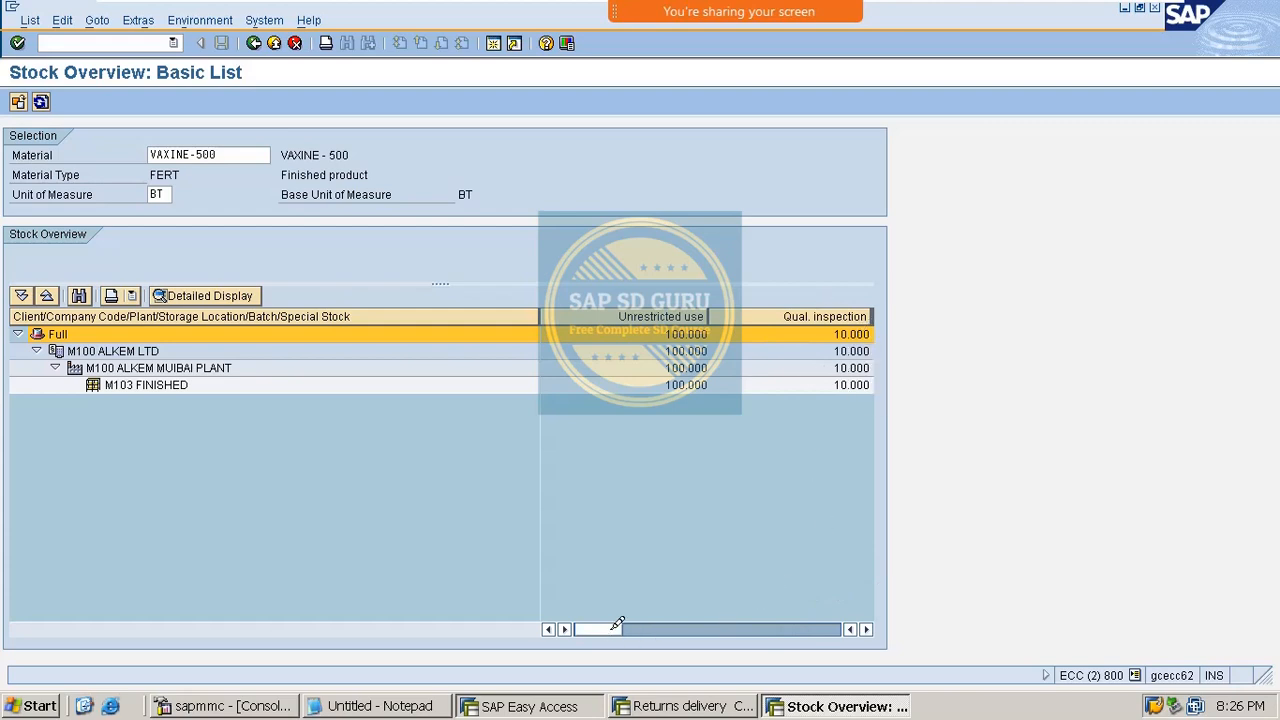
drag(617, 624, 855, 596)
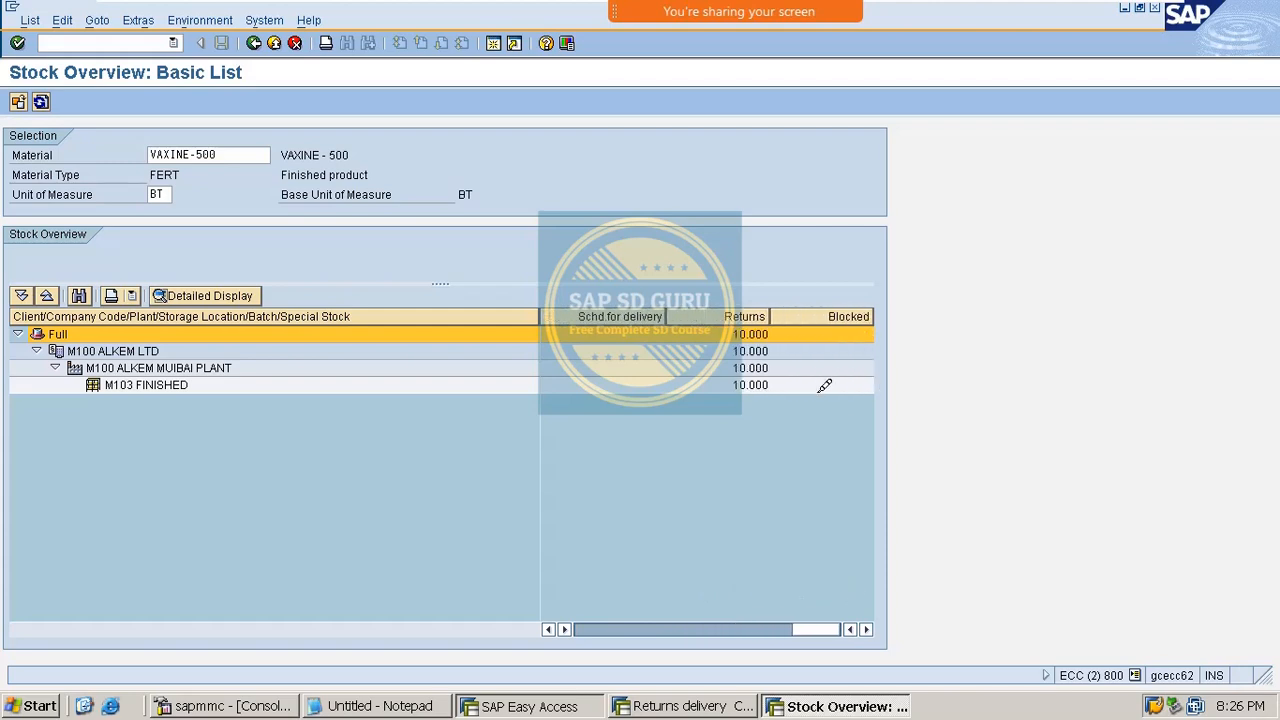
click(840, 314)
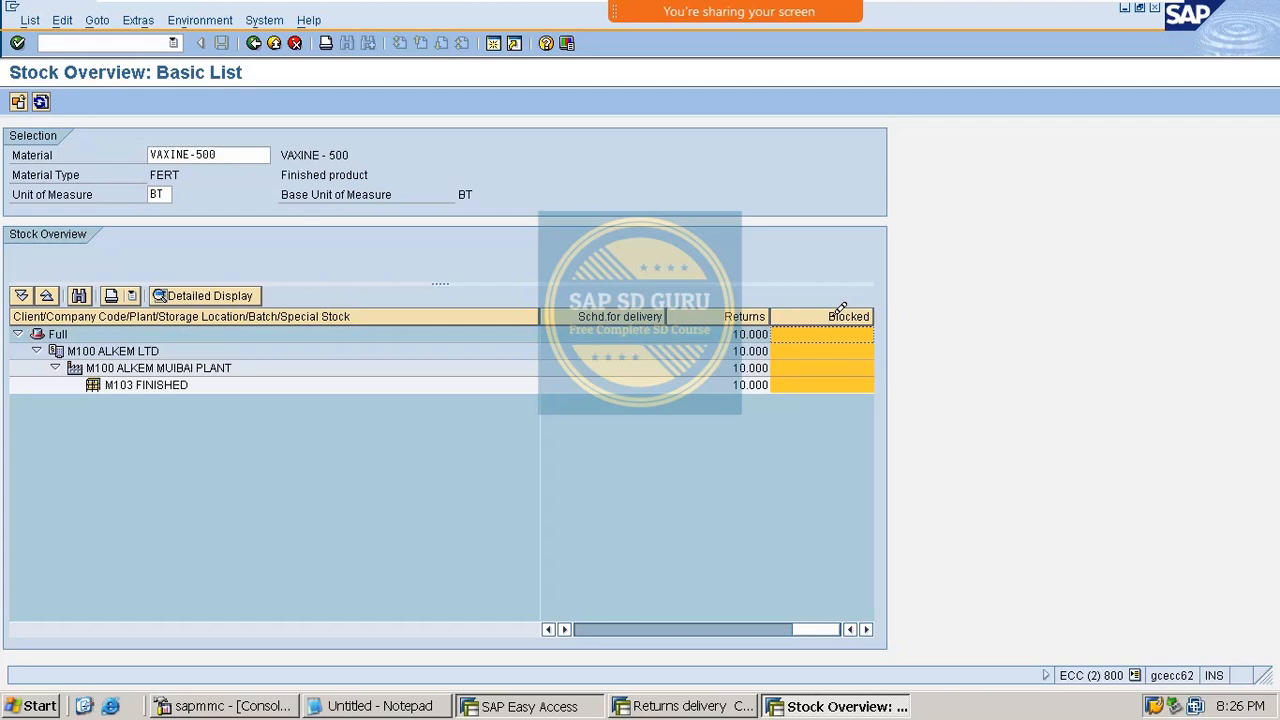
Step: Return to the returns delivery session and post the goods receipt for the 10 BT of VAXINE-500
click(752, 706)
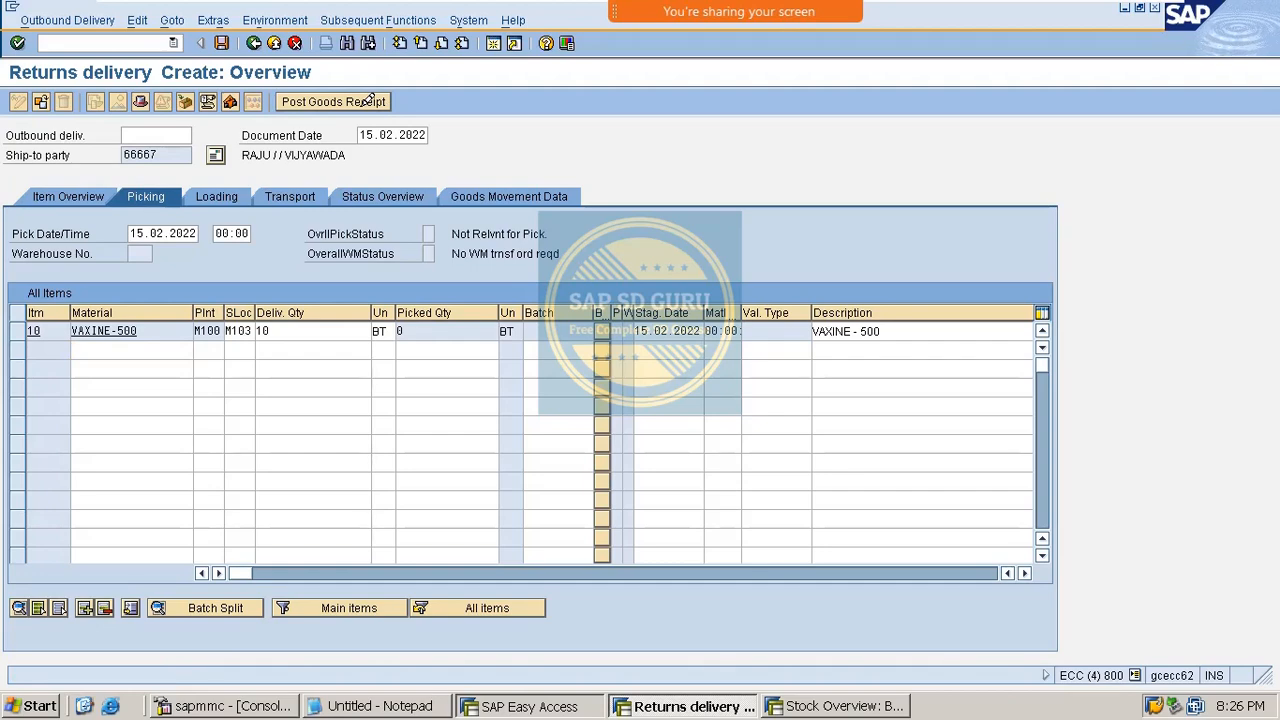
click(368, 101)
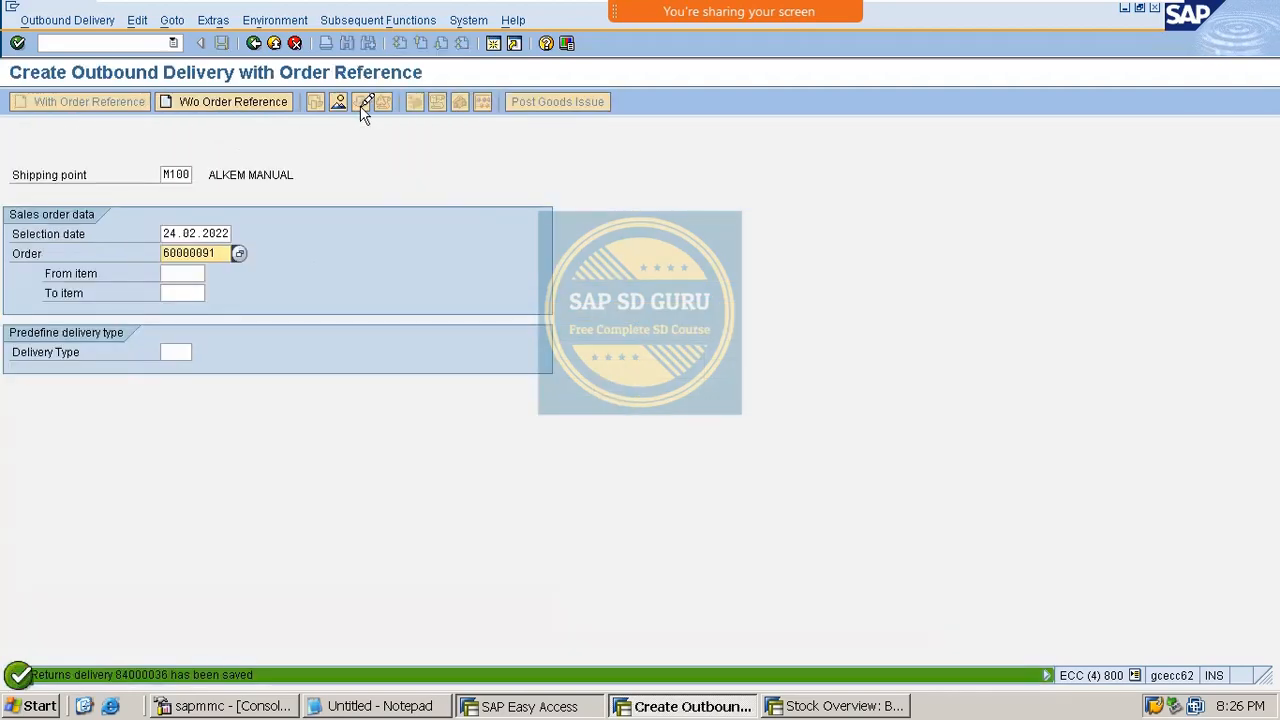
Step: Refresh the VAXINE-500 stock overview and examine the blocked stock for storage location M103
click(828, 708)
click(41, 101)
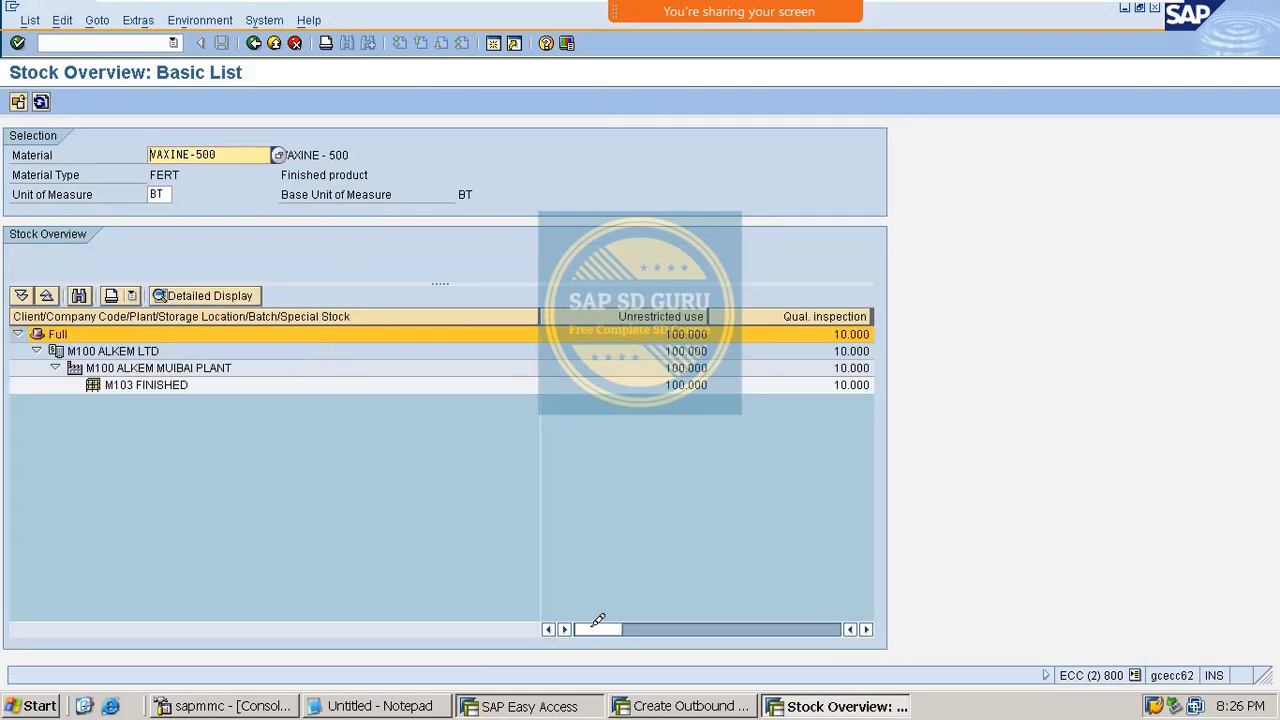
drag(593, 627, 826, 625)
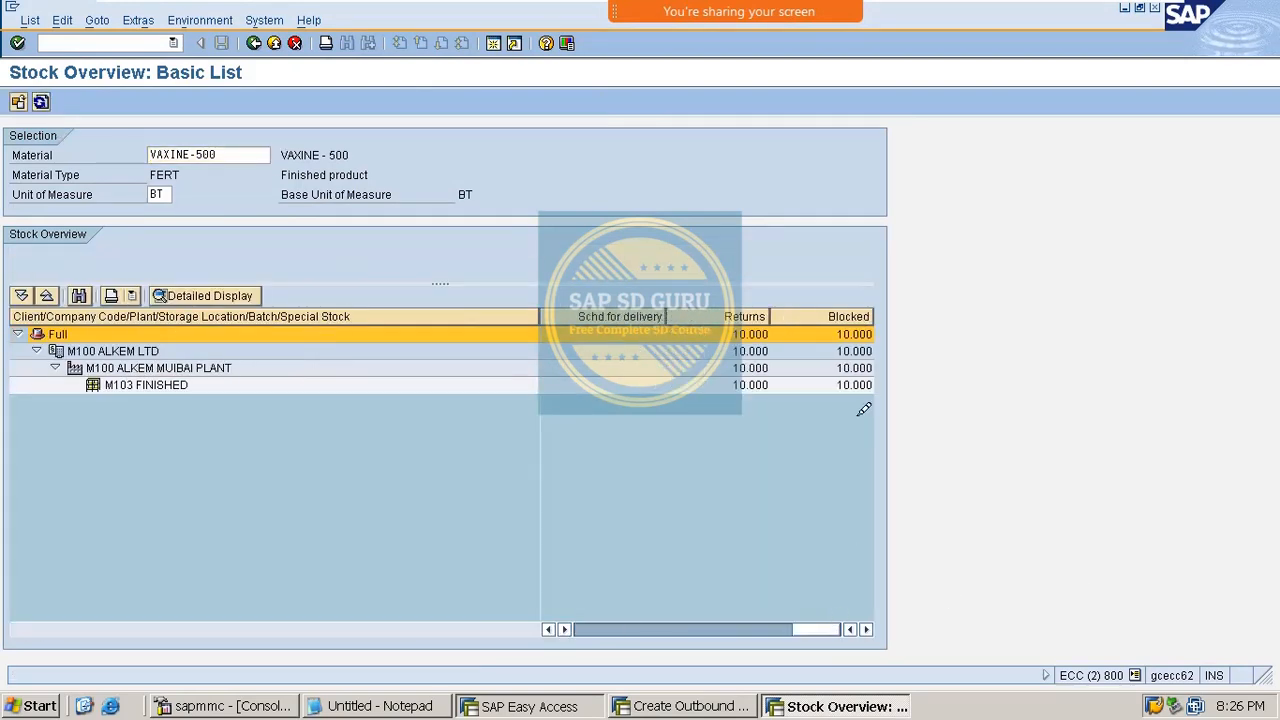
click(855, 352)
click(856, 385)
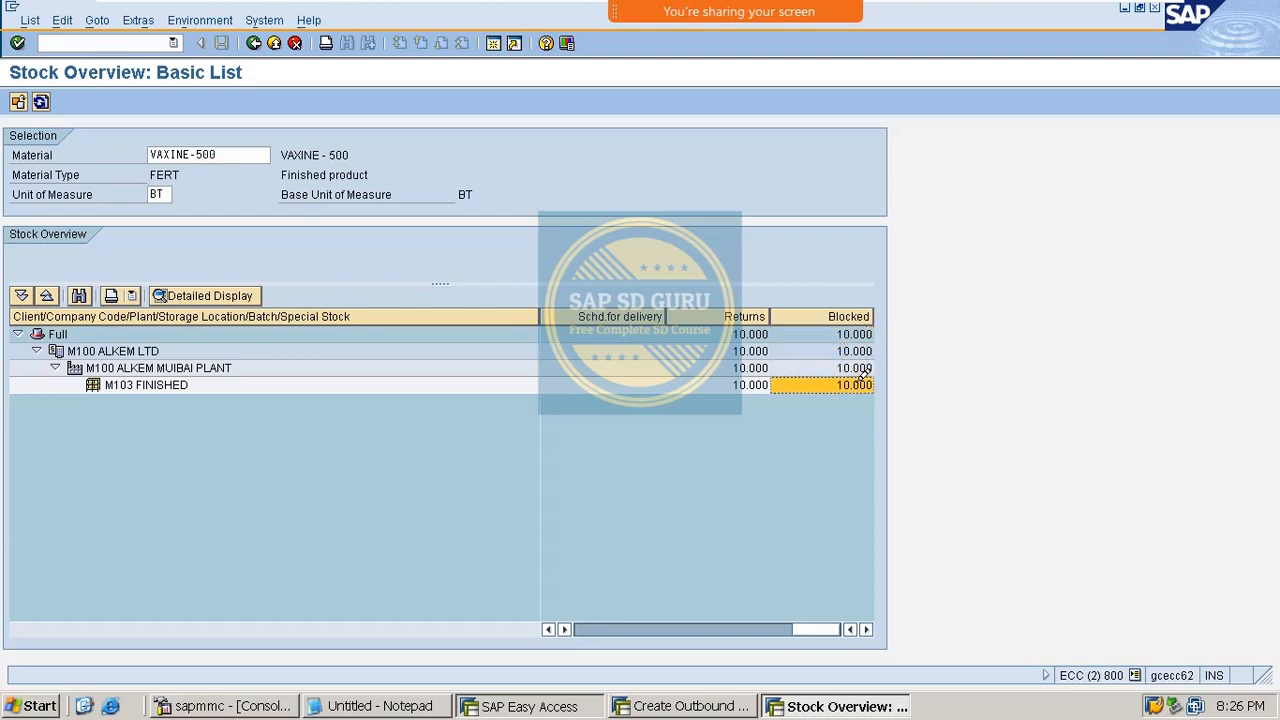
click(850, 316)
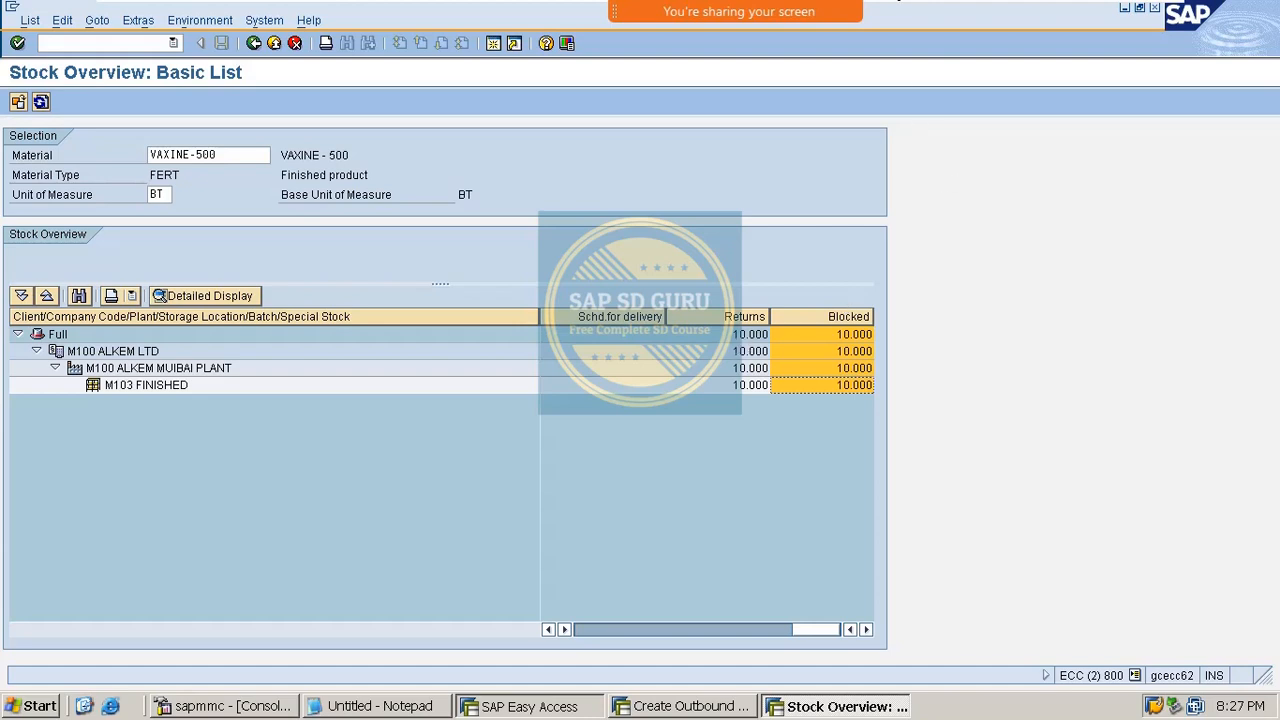
Step: Switch to the blank Notepad window, start screen annotation and handwrite the underlined heading "Consig" in green
mouse_move(673, 6)
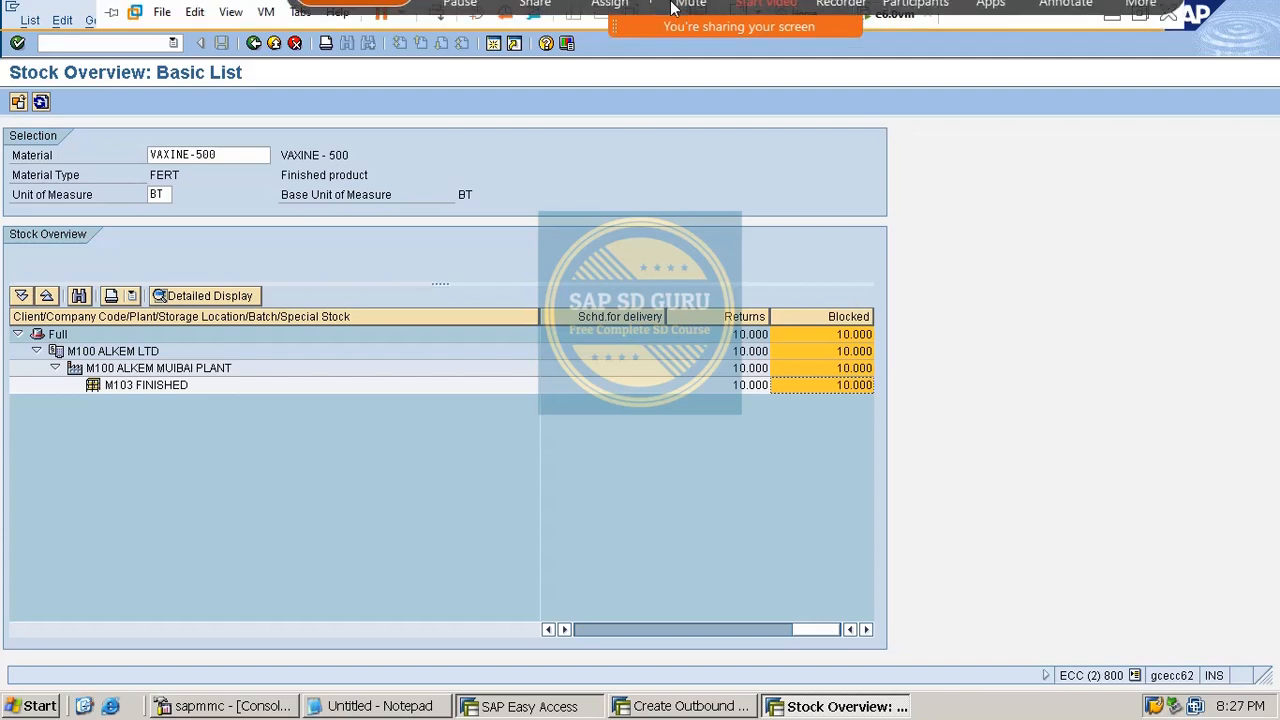
click(1078, 22)
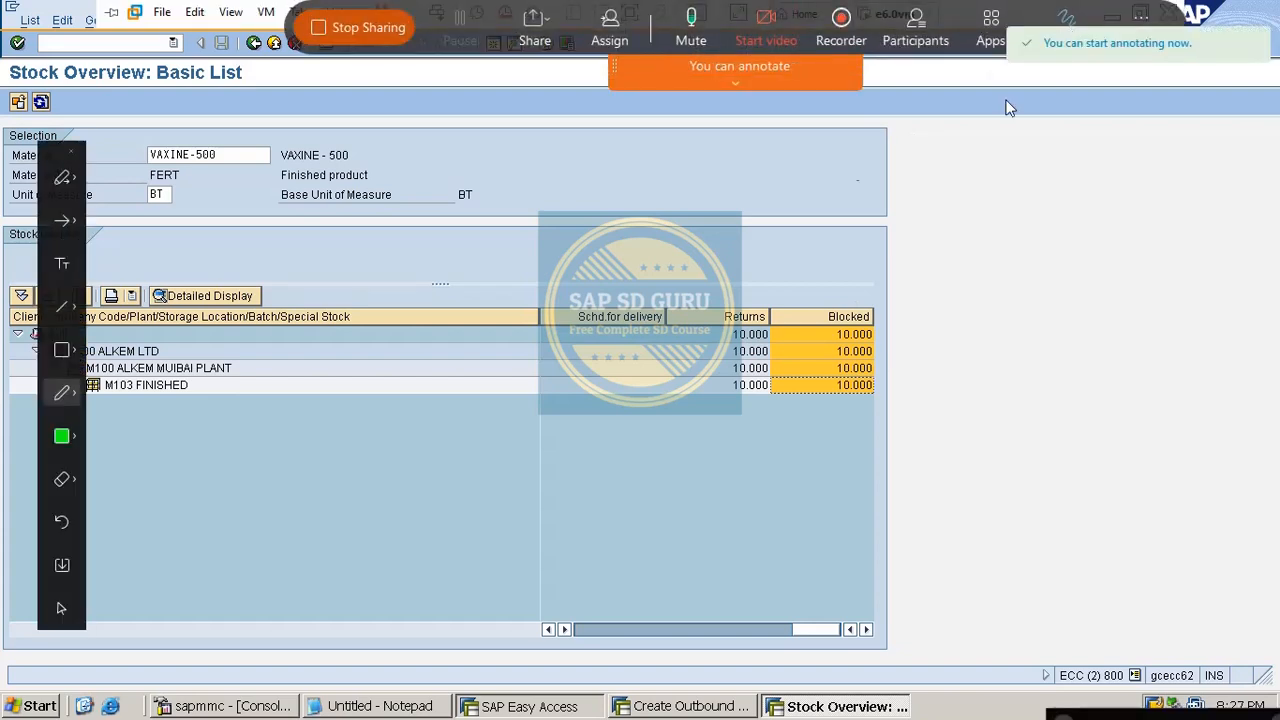
click(425, 706)
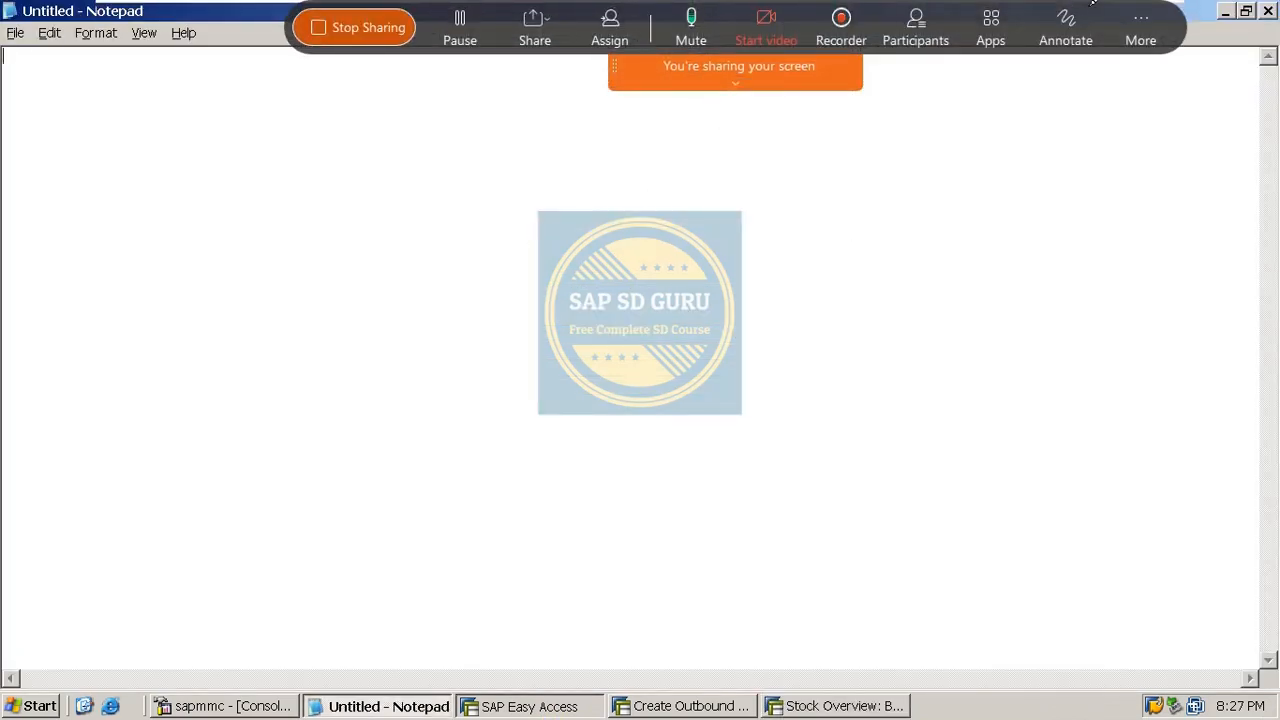
click(1066, 22)
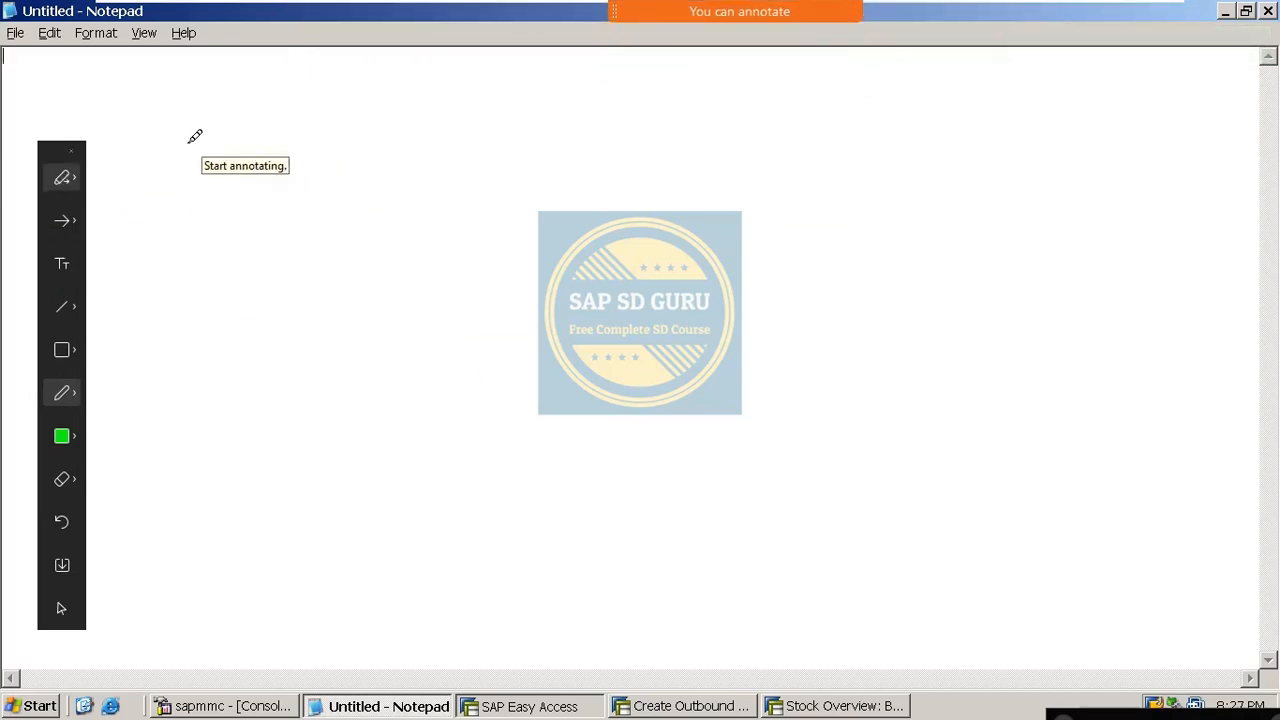
mouse_move(190, 140)
mouse_down()
mouse_move(170, 178)
mouse_move(207, 184)
mouse_move(245, 172)
mouse_move(268, 118)
mouse_move(329, 138)
mouse_up()
drag(175, 265, 460, 84)
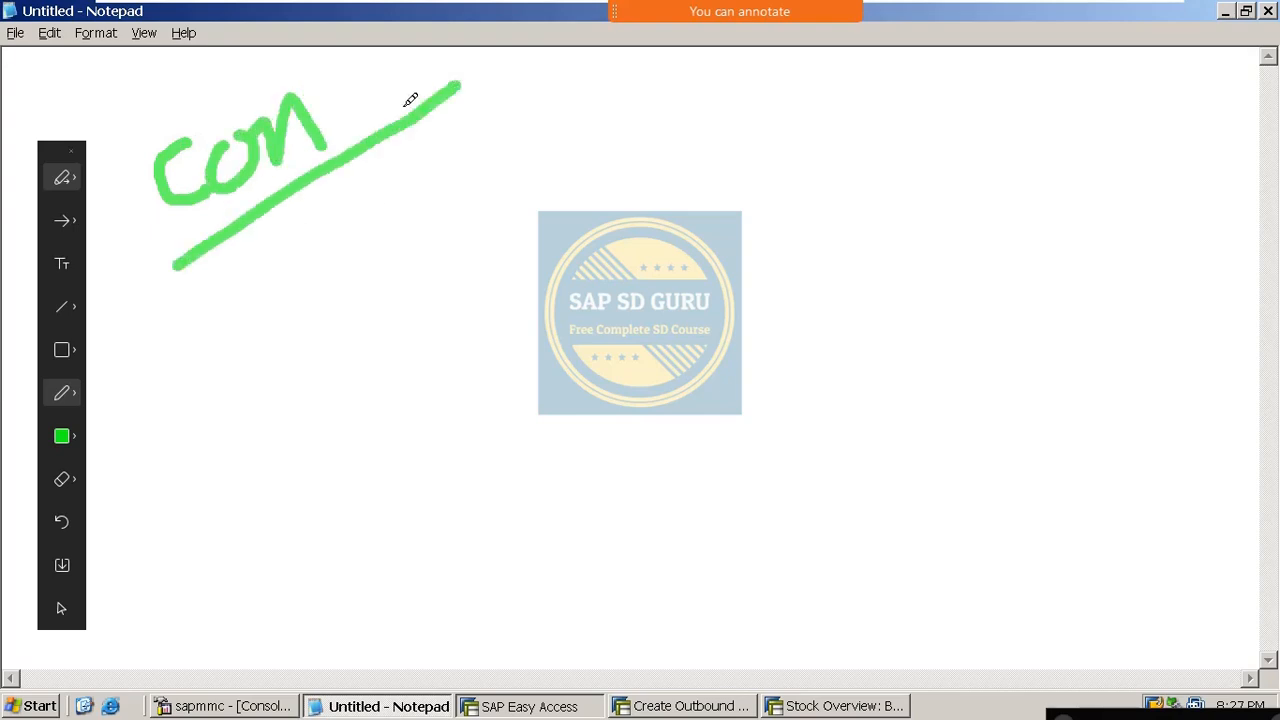
mouse_move(354, 77)
mouse_down()
mouse_move(330, 130)
mouse_move(379, 103)
mouse_up()
click(366, 52)
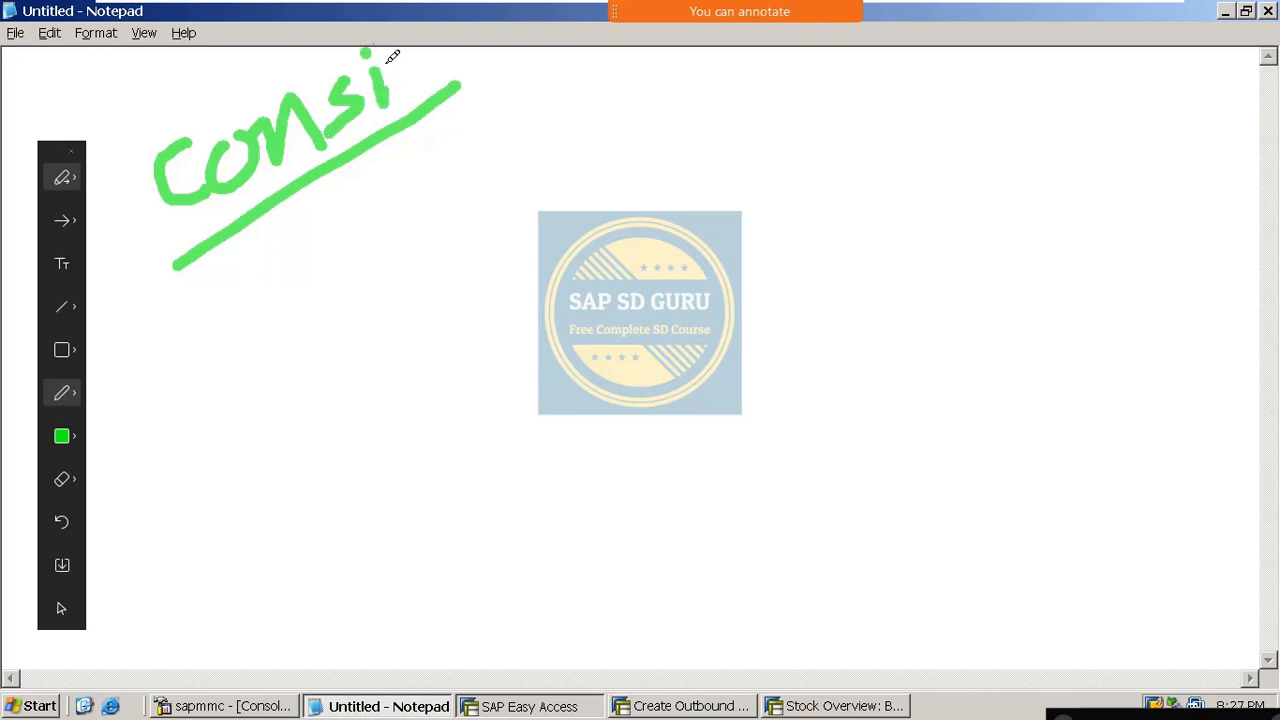
mouse_move(398, 56)
mouse_down()
mouse_move(417, 79)
mouse_move(416, 108)
mouse_up()
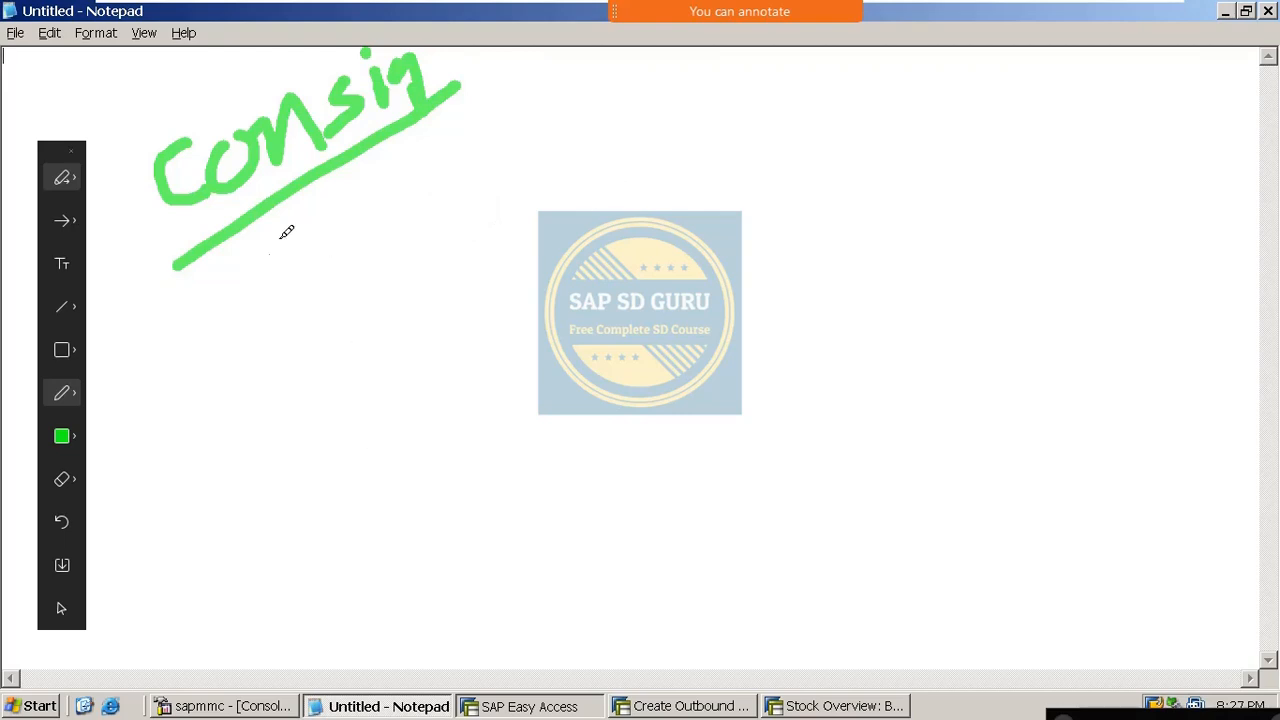
Step: Handwrite the row "C-F → E1 → 631" below the heading, underline 631 and add a check mark after it
mouse_move(221, 332)
mouse_down()
mouse_move(197, 377)
mouse_move(243, 378)
mouse_move(282, 340)
mouse_move(318, 348)
mouse_up()
drag(288, 298, 320, 263)
drag(297, 314, 339, 268)
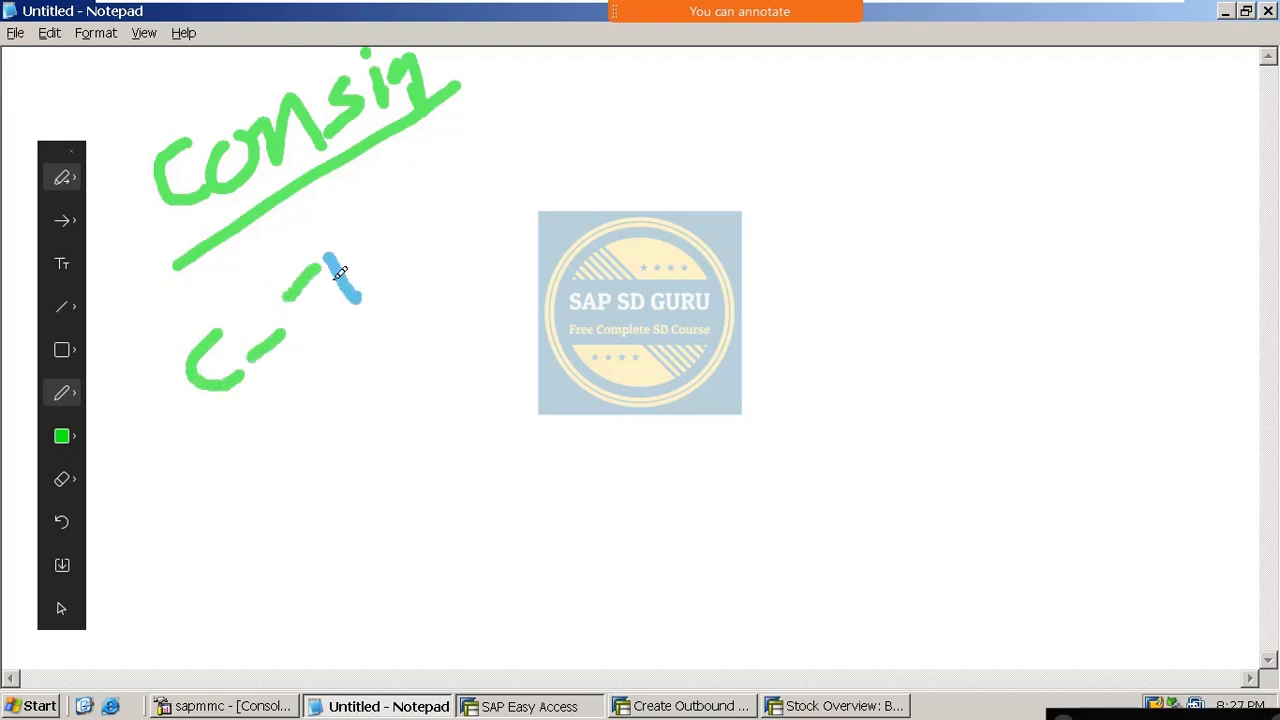
mouse_move(312, 315)
mouse_down()
mouse_move(334, 283)
mouse_move(309, 324)
mouse_up()
mouse_move(396, 283)
mouse_down()
mouse_move(466, 248)
mouse_move(463, 297)
mouse_up()
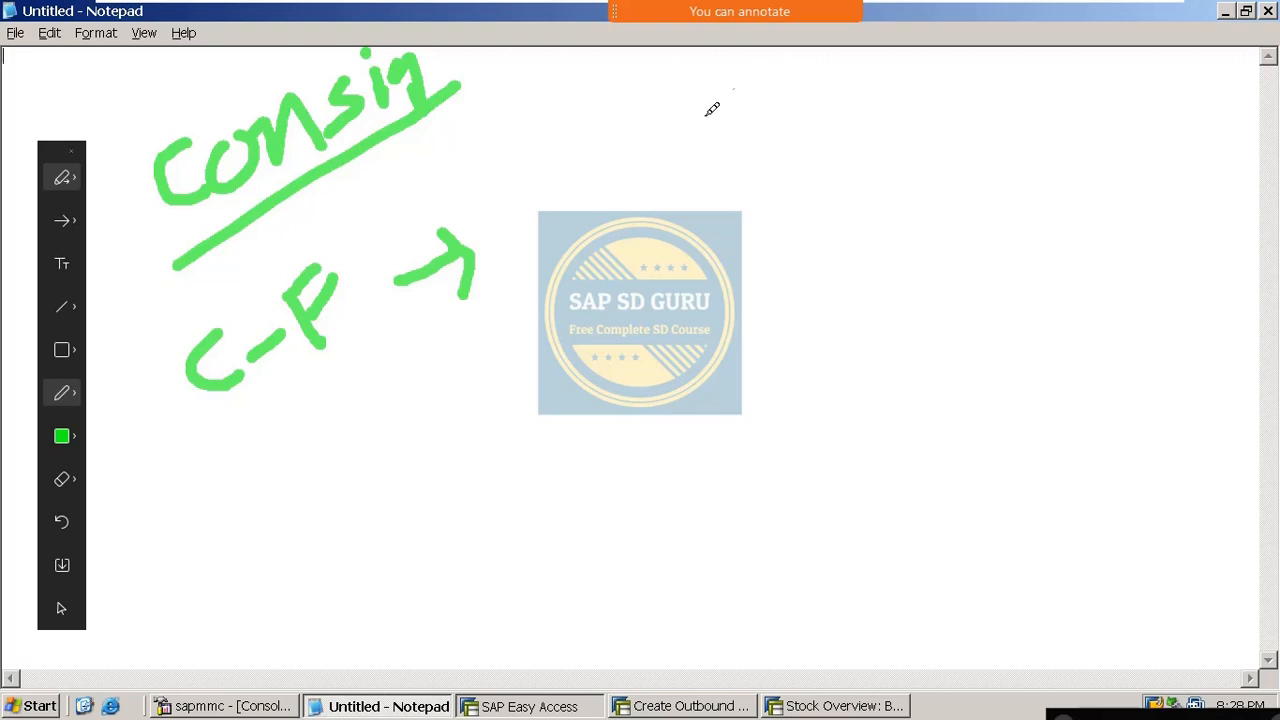
mouse_move(558, 167)
mouse_down()
mouse_move(540, 242)
mouse_move(584, 216)
mouse_move(538, 208)
mouse_up()
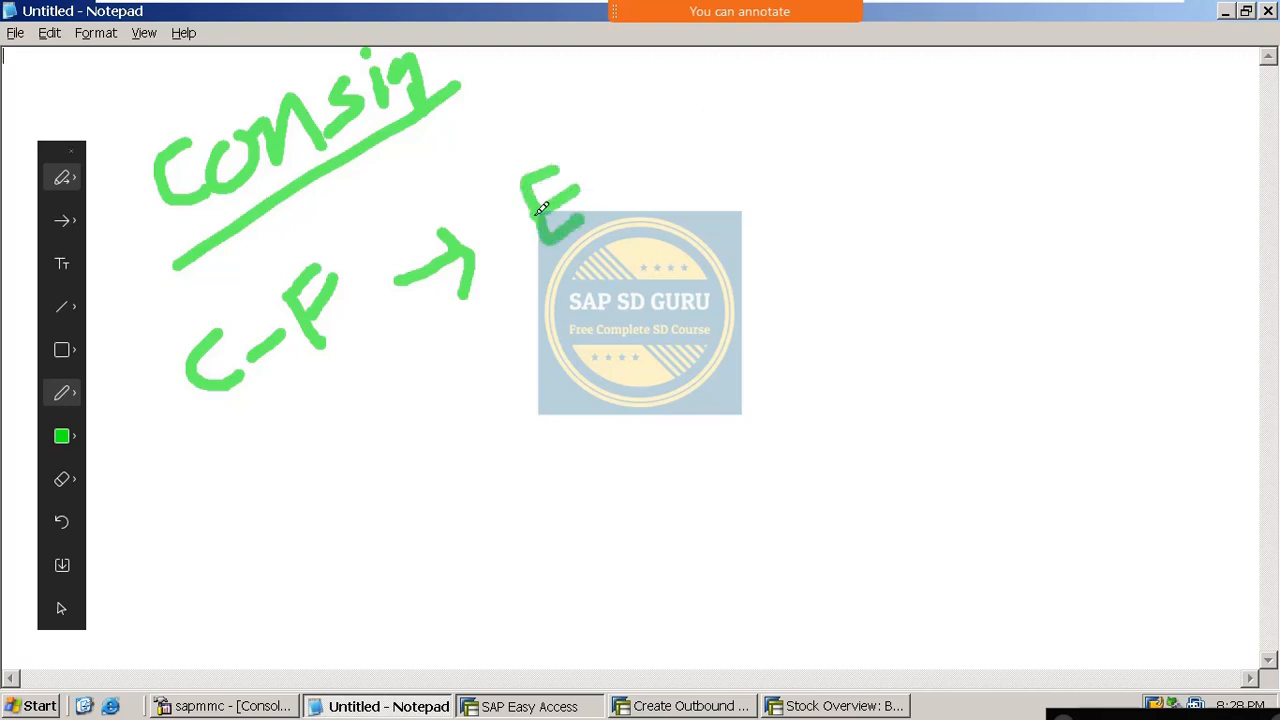
drag(592, 153, 625, 220)
mouse_move(669, 175)
mouse_down()
mouse_move(749, 127)
mouse_move(730, 190)
mouse_up()
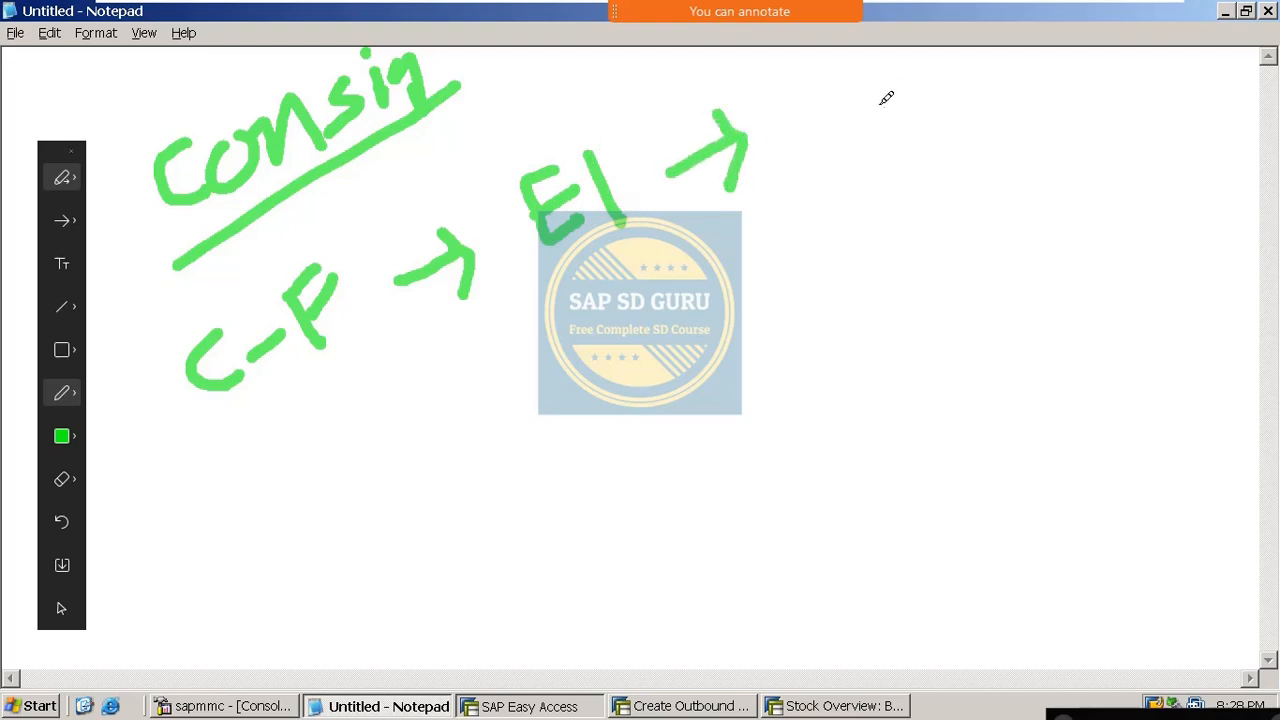
mouse_move(796, 78)
mouse_down()
mouse_move(780, 150)
mouse_move(802, 131)
mouse_move(846, 126)
mouse_move(836, 160)
mouse_up()
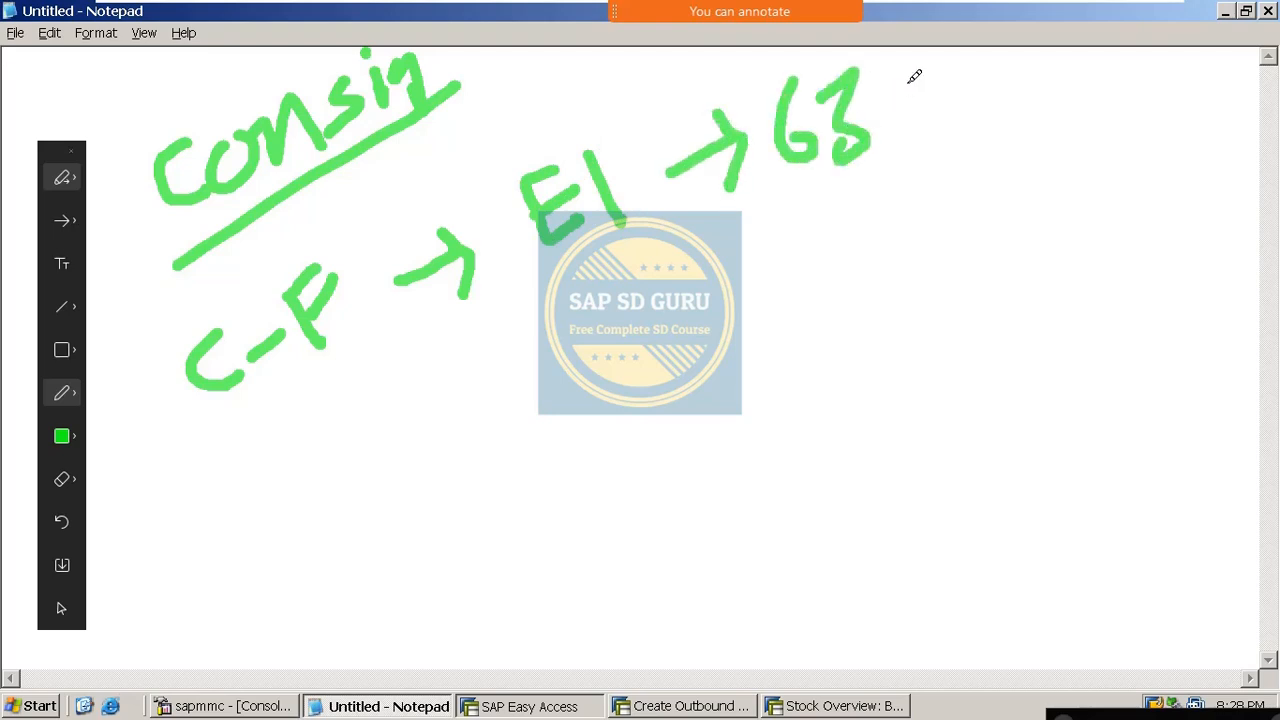
drag(912, 74, 910, 133)
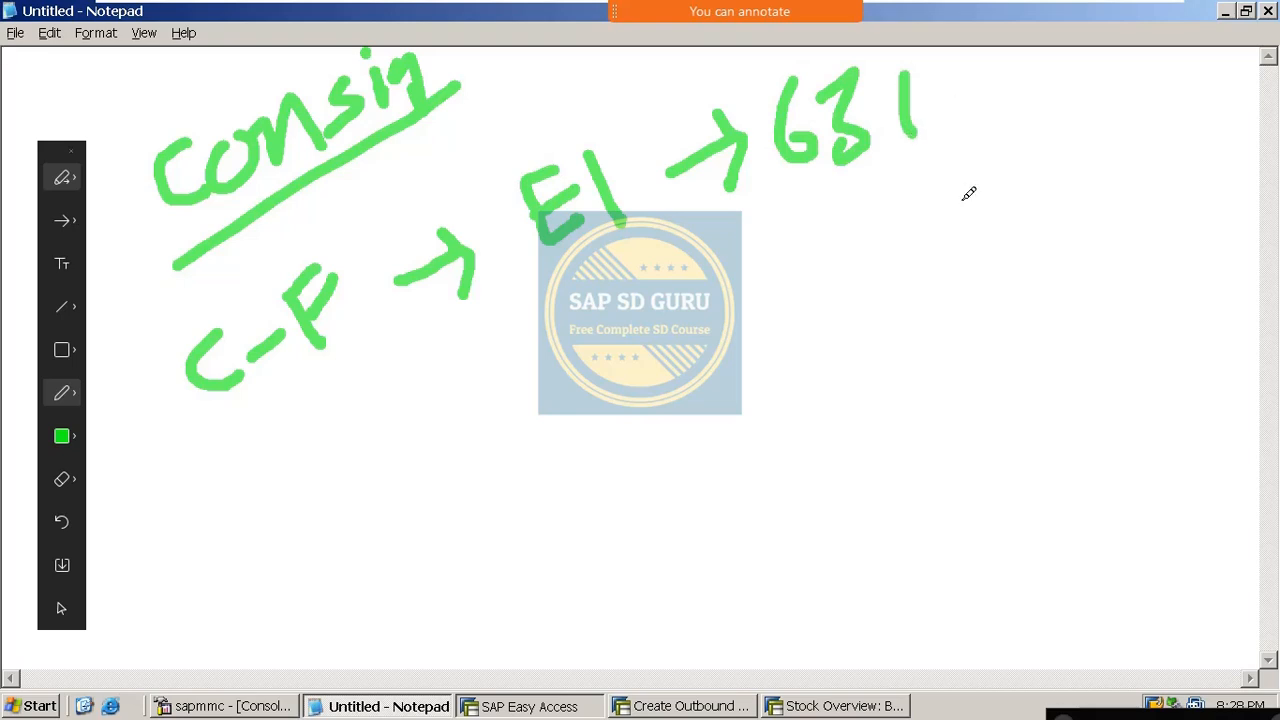
drag(815, 198, 1002, 146)
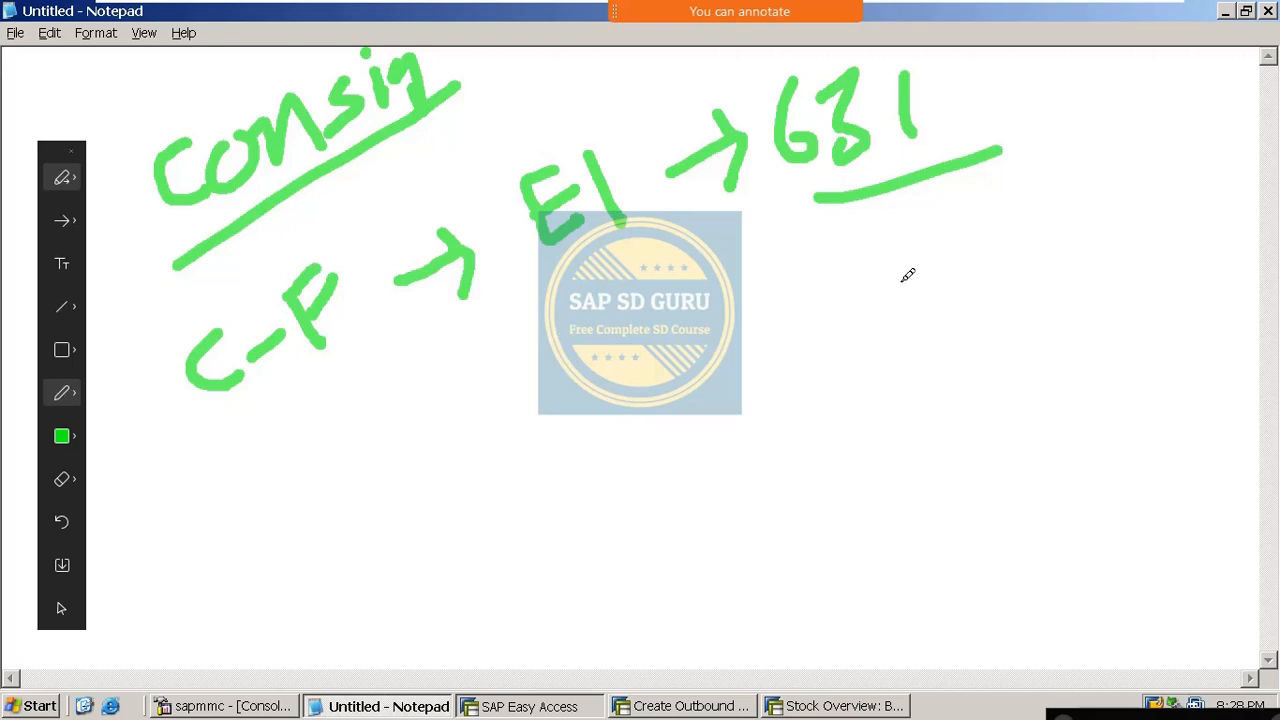
drag(1003, 172, 1088, 150)
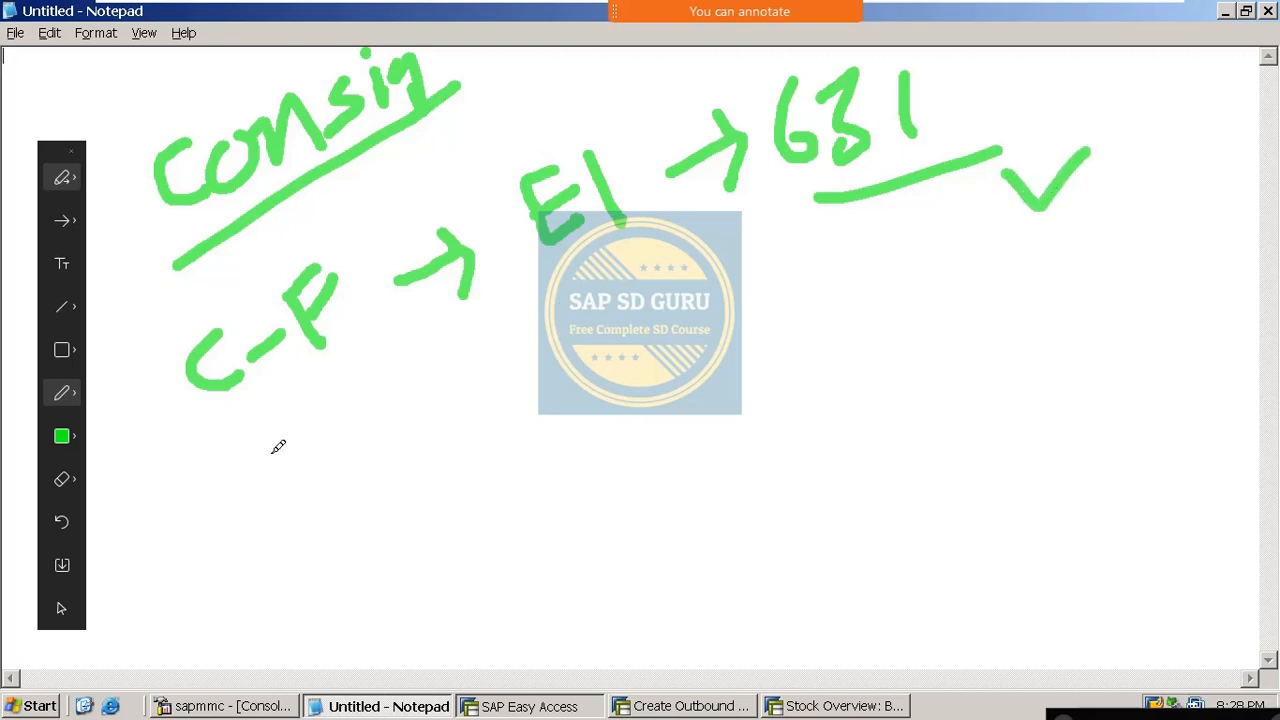
Step: Handwrite a second row "C-I → C1 → 633" and add a large check mark after it
mouse_move(274, 452)
mouse_down()
mouse_move(258, 512)
mouse_move(310, 522)
mouse_up()
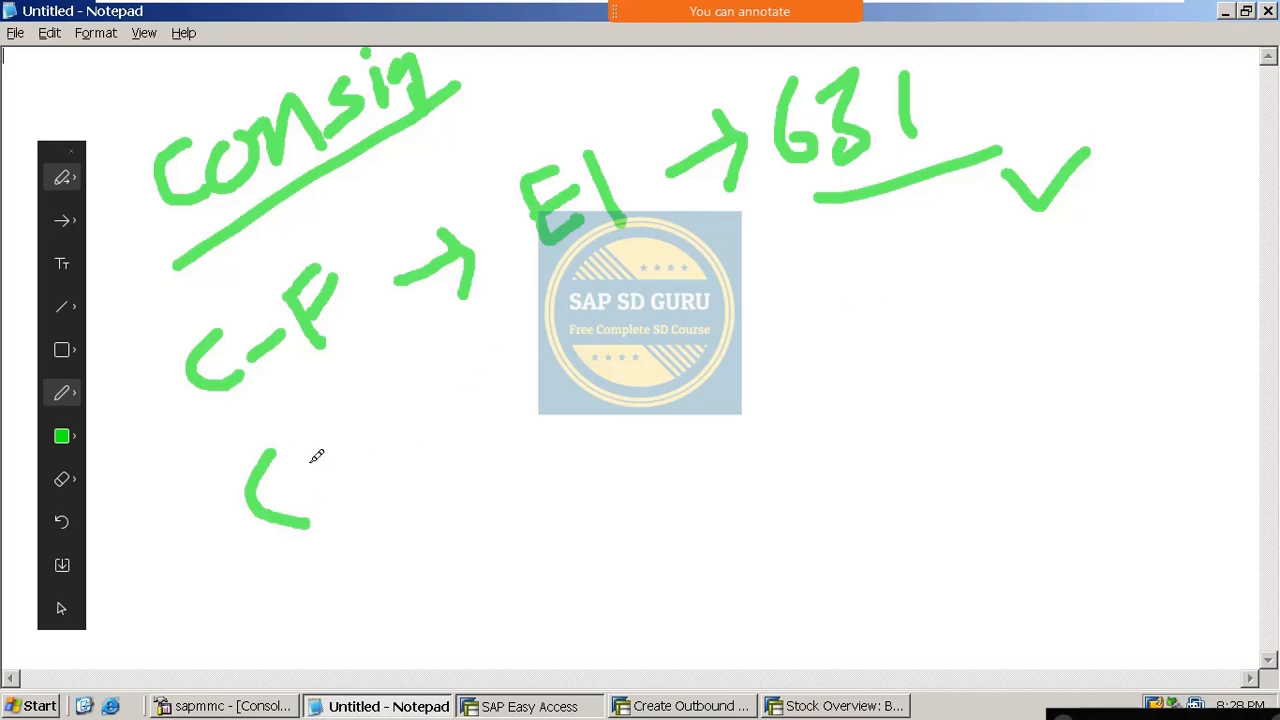
drag(292, 462, 352, 448)
mouse_move(338, 480)
mouse_down()
mouse_move(374, 440)
mouse_move(317, 434)
mouse_up()
drag(457, 409, 499, 373)
mouse_move(468, 359)
mouse_down()
mouse_move(513, 395)
mouse_move(515, 417)
mouse_up()
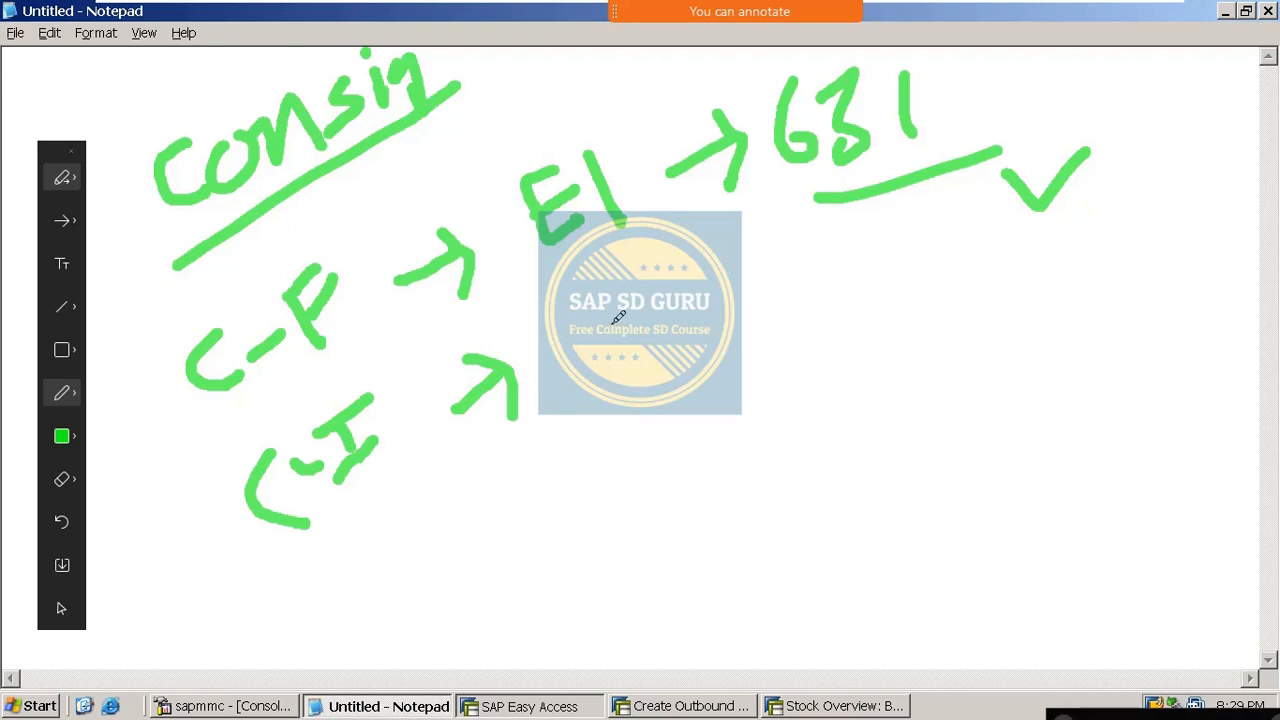
mouse_move(620, 278)
mouse_down()
mouse_move(630, 336)
mouse_move(655, 322)
mouse_move(688, 365)
mouse_up()
mouse_move(714, 300)
mouse_down()
mouse_move(780, 258)
mouse_move(790, 300)
mouse_up()
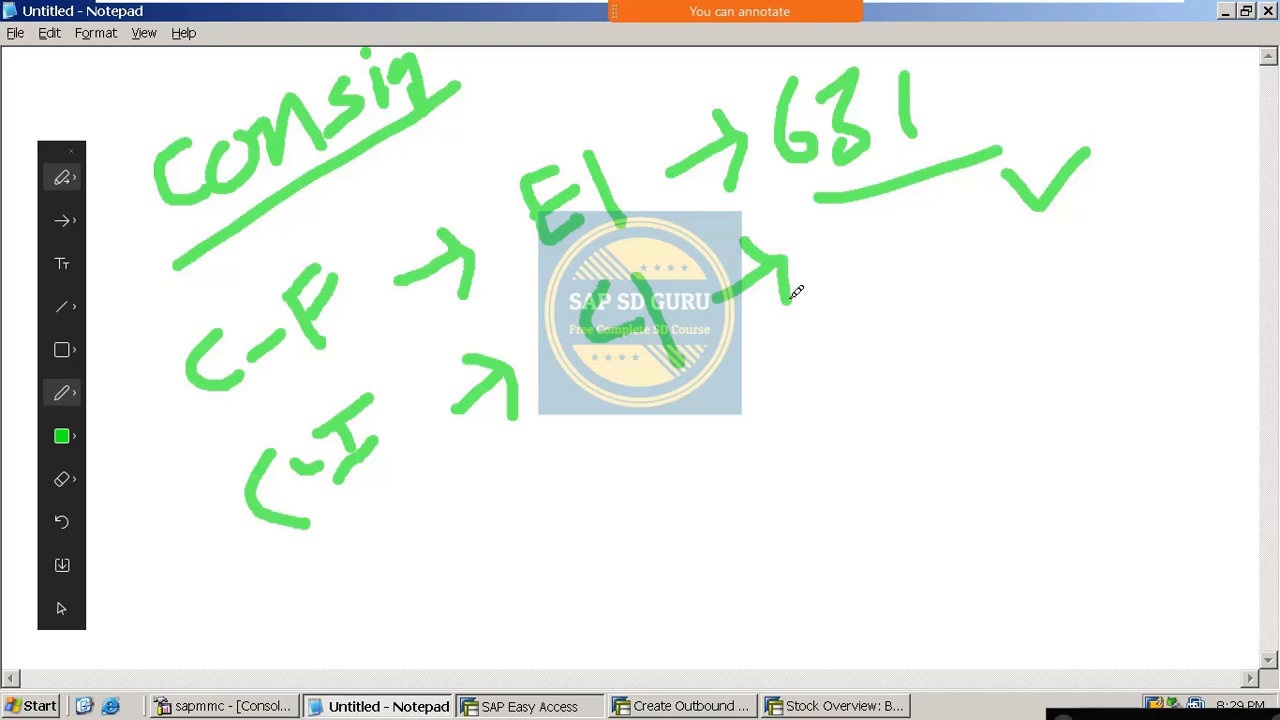
mouse_move(890, 222)
mouse_down()
mouse_move(863, 251)
mouse_move(877, 277)
mouse_move(940, 236)
mouse_move(925, 288)
mouse_up()
drag(950, 230, 952, 288)
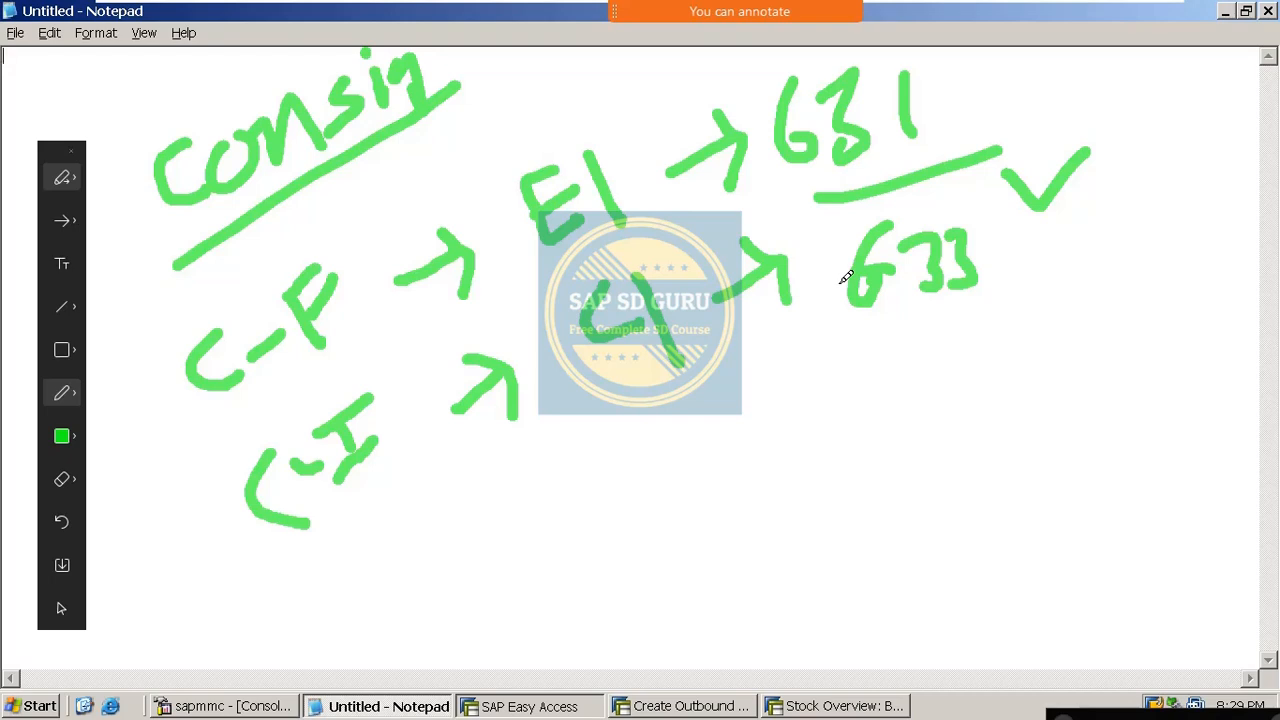
mouse_move(990, 313)
mouse_down()
mouse_move(1048, 336)
mouse_move(1198, 158)
mouse_up()
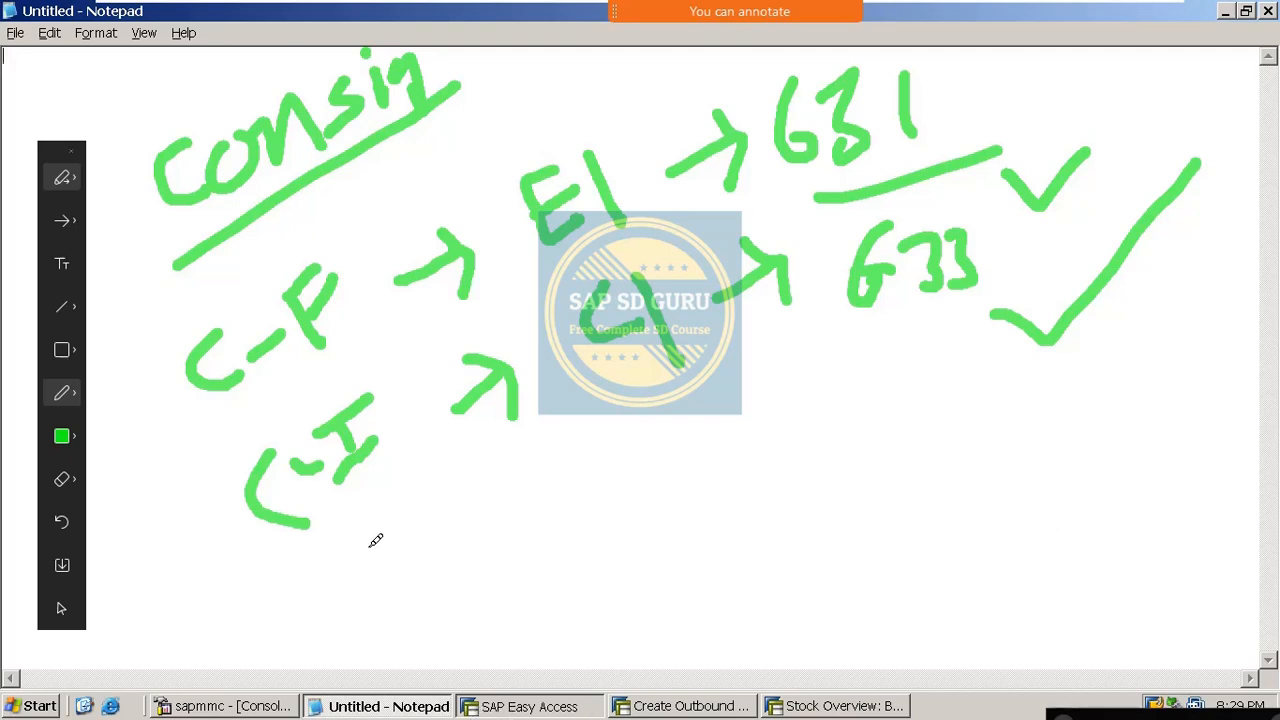
Step: Handwrite a third row "C.R → D0 → 634" below the C-I row
drag(356, 550, 388, 590)
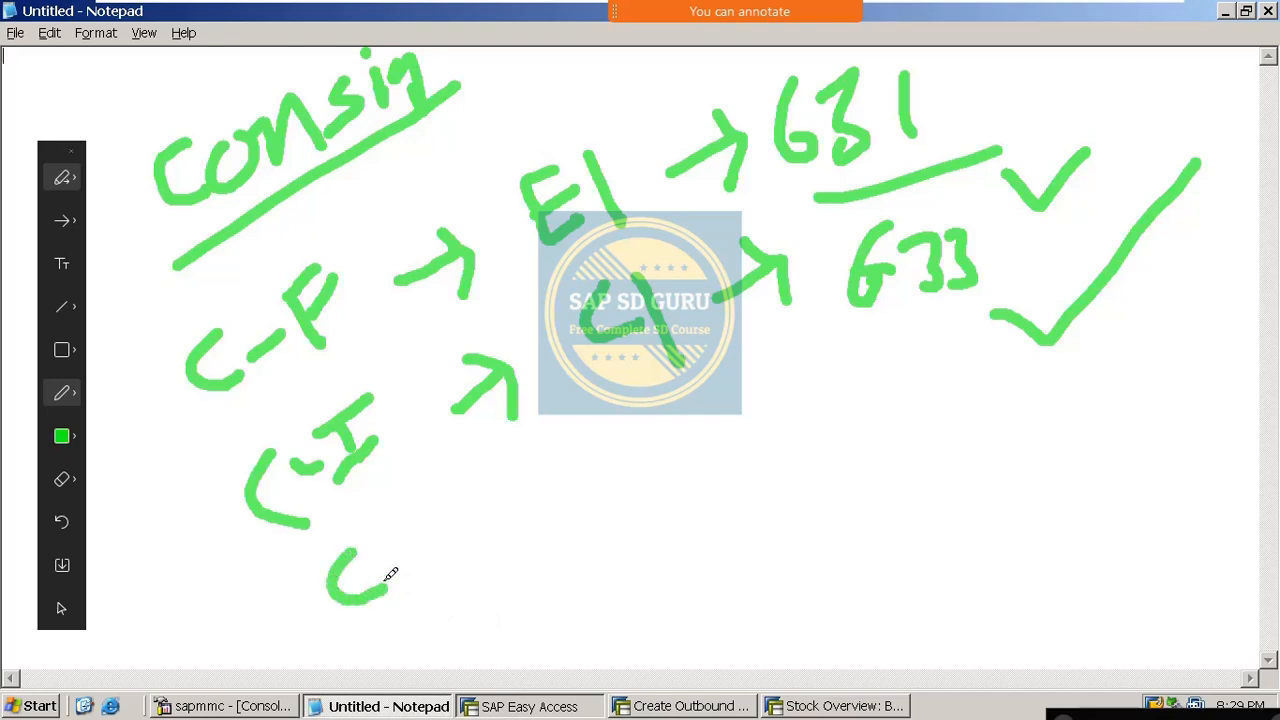
click(396, 552)
mouse_move(423, 526)
mouse_down()
mouse_move(434, 500)
mouse_move(487, 535)
mouse_move(614, 468)
mouse_move(604, 538)
mouse_up()
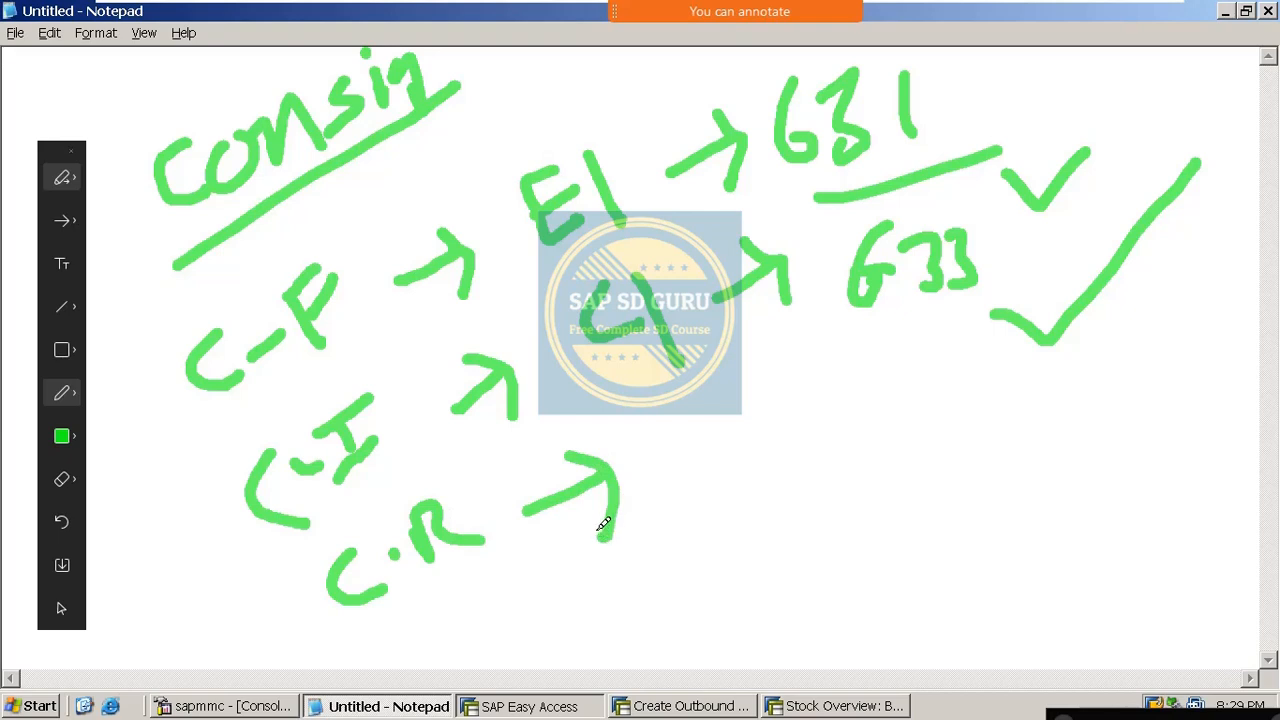
mouse_move(645, 426)
mouse_down()
mouse_move(682, 490)
mouse_move(710, 458)
mouse_move(682, 494)
mouse_up()
mouse_move(748, 408)
mouse_down()
mouse_move(782, 412)
mouse_move(888, 372)
mouse_move(920, 392)
mouse_move(914, 442)
mouse_up()
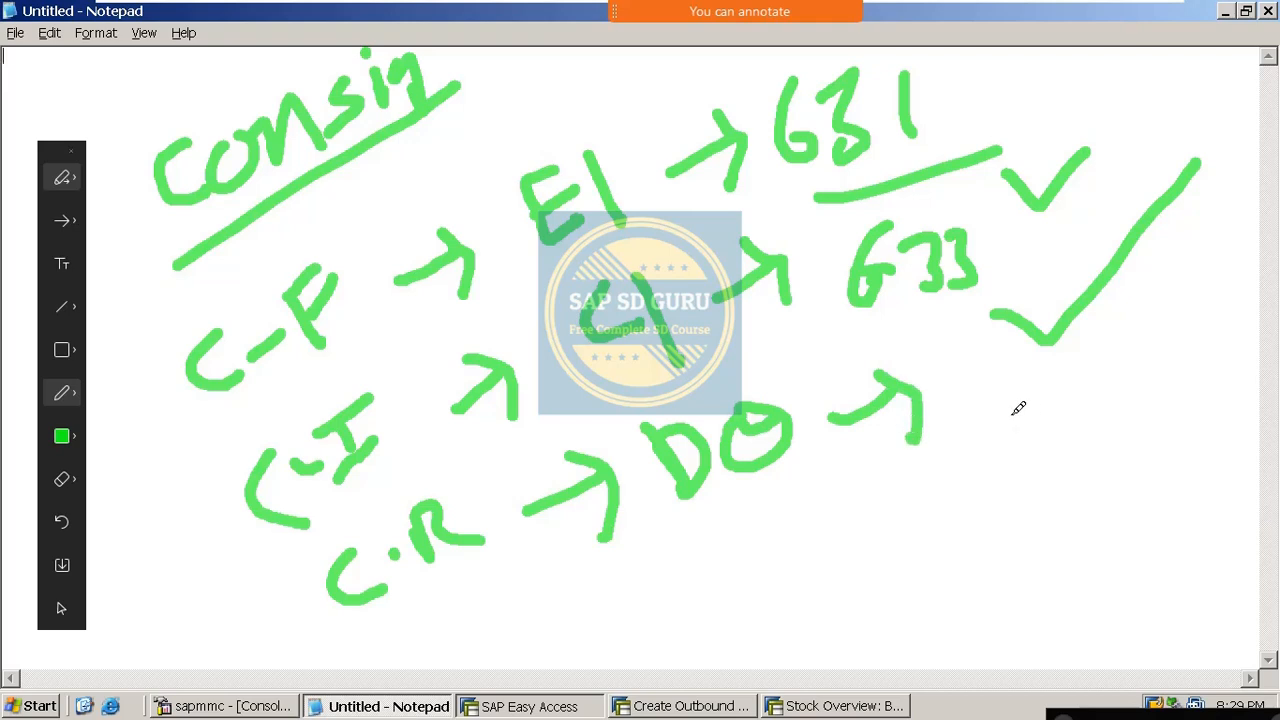
mouse_move(980, 378)
mouse_down()
mouse_move(1020, 440)
mouse_move(985, 428)
mouse_up()
mouse_move(1008, 392)
mouse_down()
mouse_move(1054, 424)
mouse_move(1040, 452)
mouse_up()
mouse_move(1060, 382)
mouse_down()
mouse_move(1086, 418)
mouse_move(1078, 440)
mouse_up()
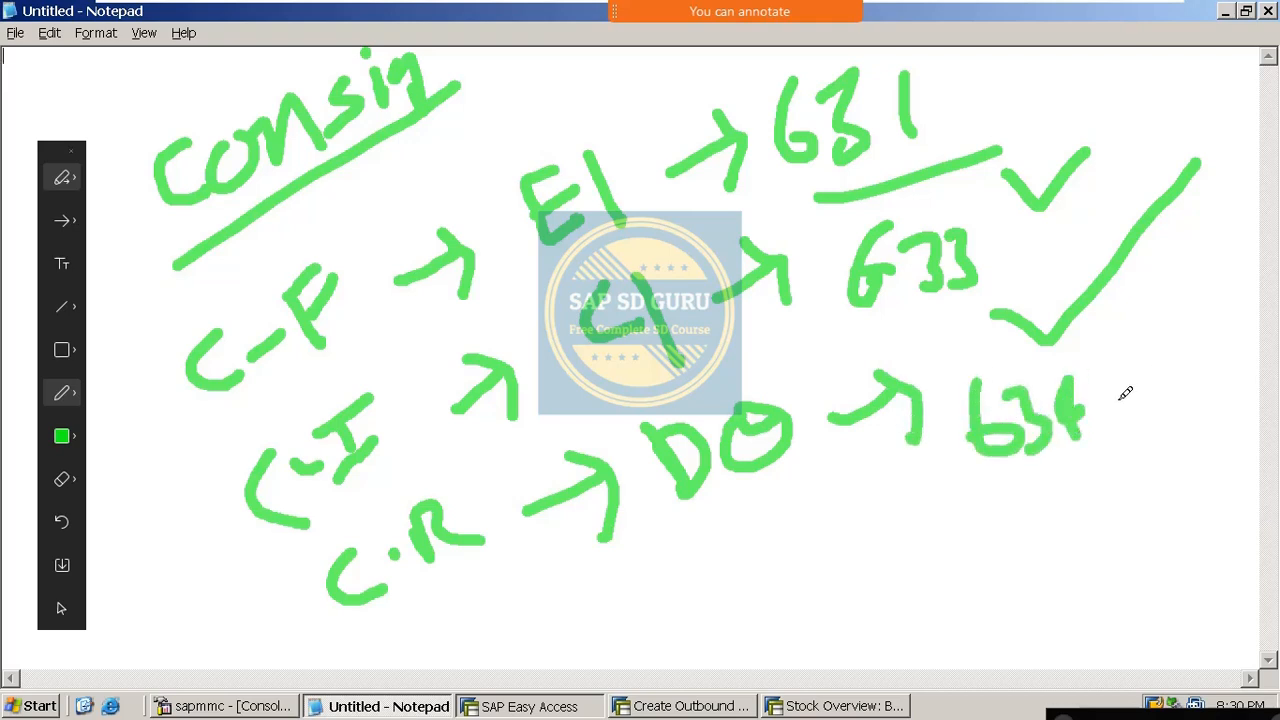
Step: Handwrite a check mark after 634 and start a fourth row with "C.P →" below the C.R row
drag(1104, 392, 1172, 315)
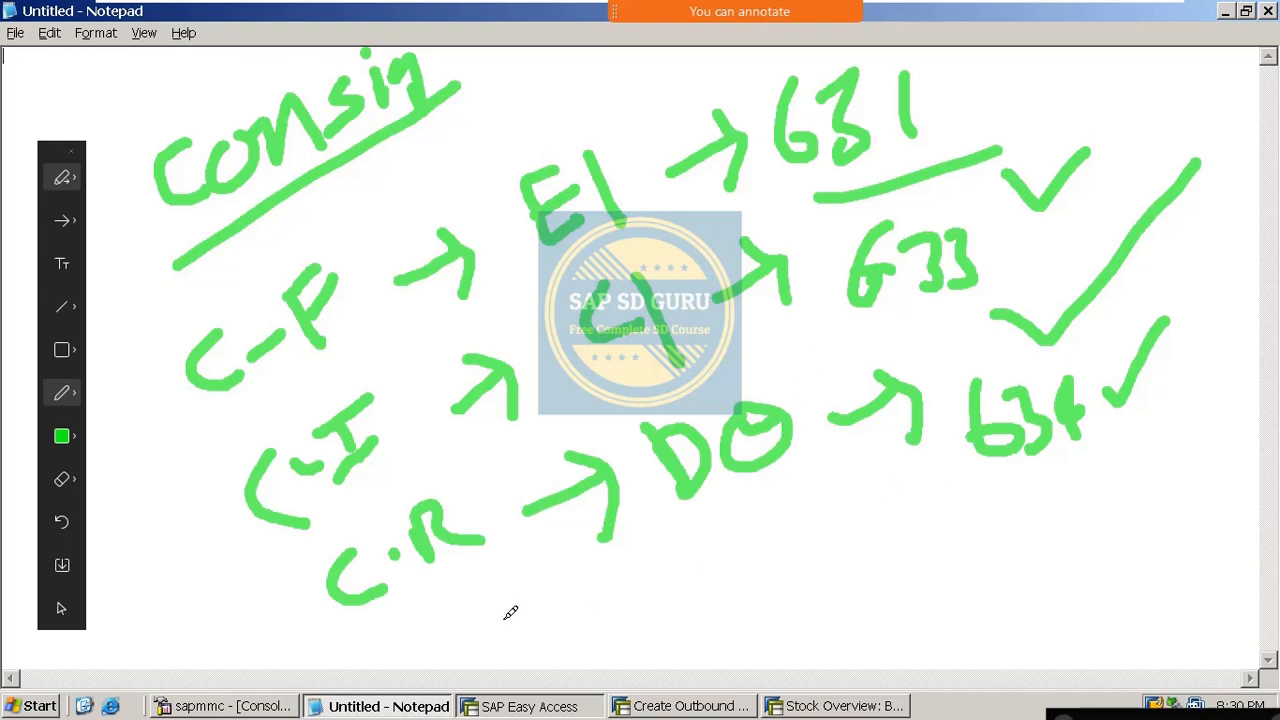
mouse_move(494, 606)
mouse_down()
mouse_move(472, 640)
mouse_move(512, 650)
mouse_up()
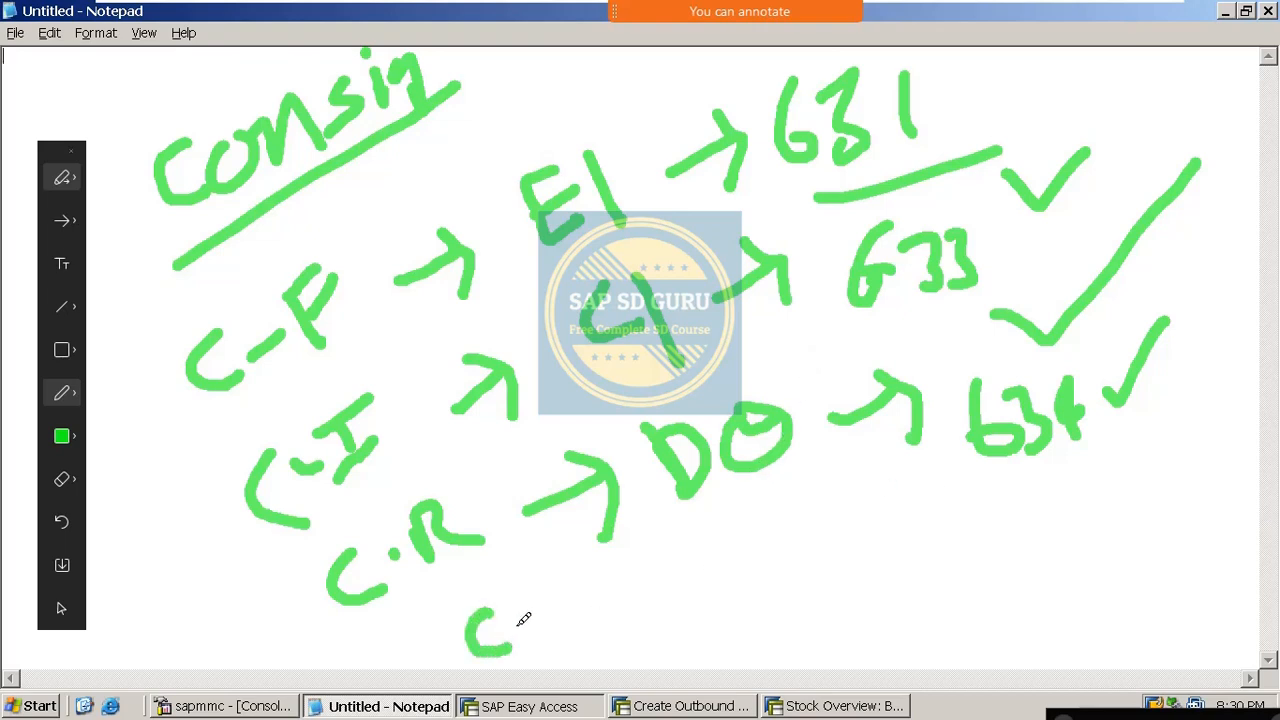
click(514, 625)
mouse_move(542, 592)
mouse_down()
mouse_move(574, 645)
mouse_move(556, 600)
mouse_move(688, 578)
mouse_move(688, 612)
mouse_up()
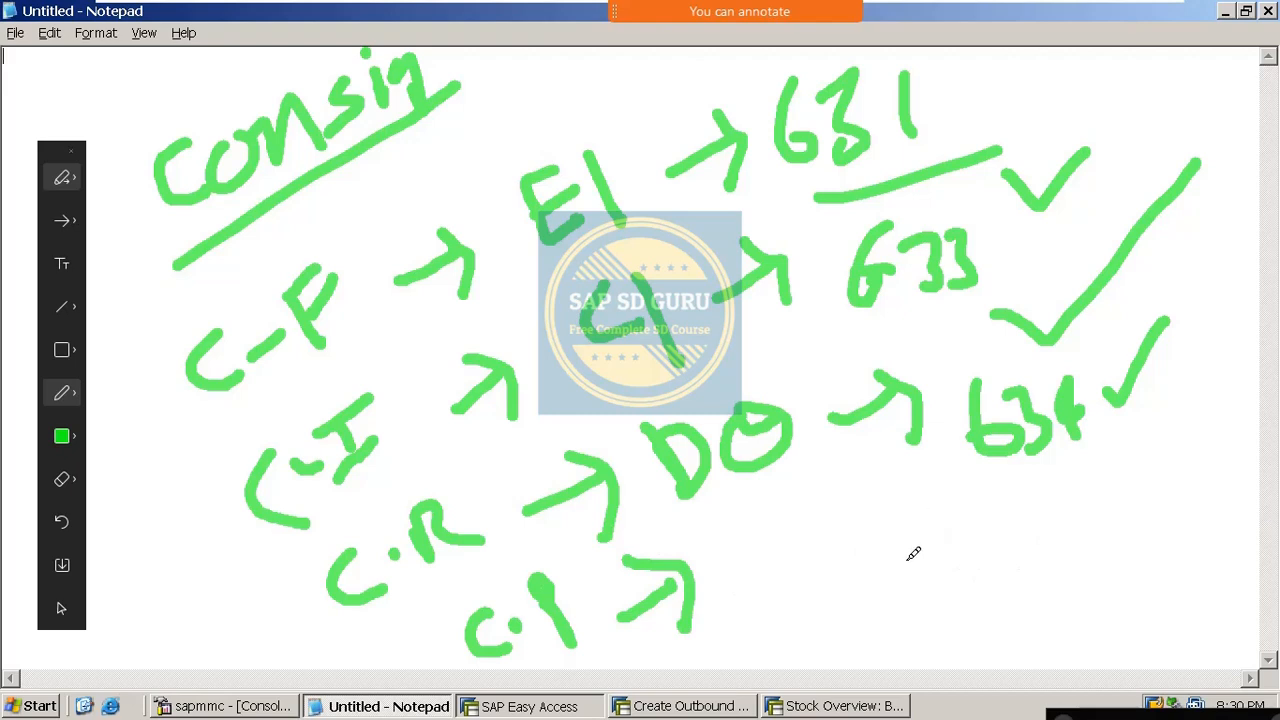
Step: Complete the C.P row with "F1 → 632", adding a check mark after 632 and a check-like underline beneath it
mouse_move(902, 563)
mouse_down()
mouse_move(962, 524)
mouse_move(957, 572)
mouse_up()
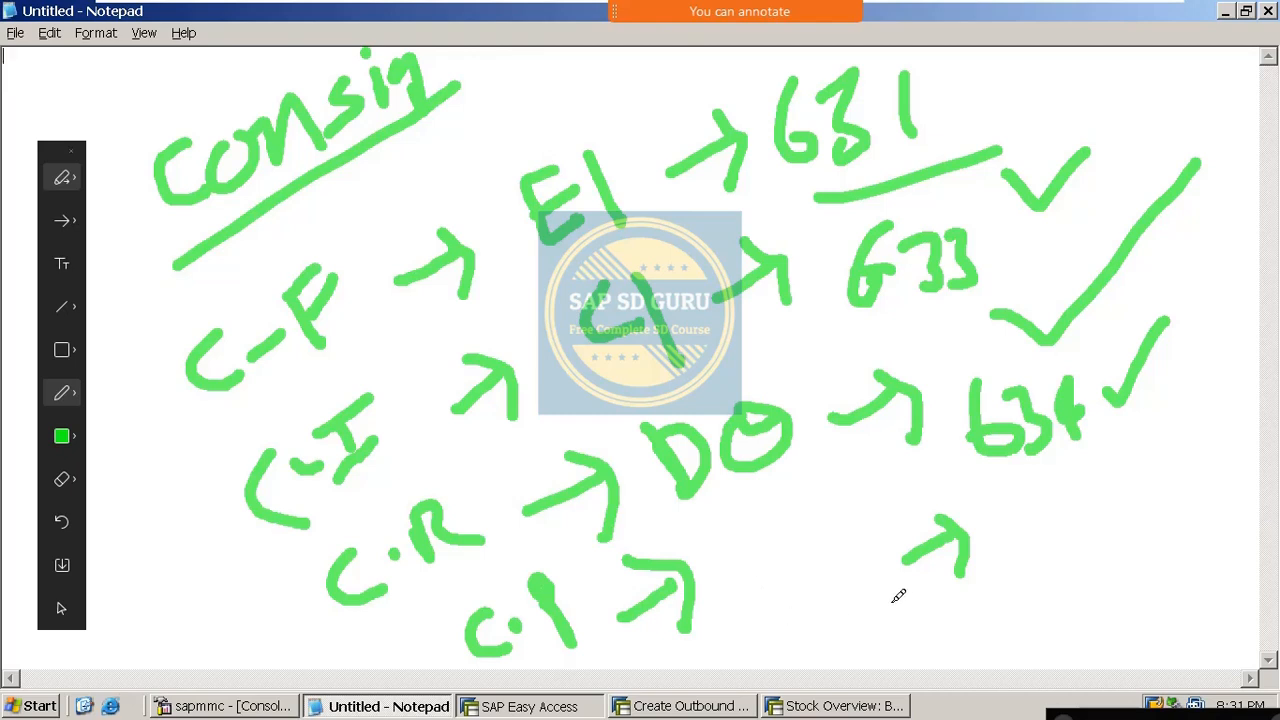
mouse_move(1020, 514)
mouse_down()
mouse_move(1043, 534)
mouse_move(1033, 545)
mouse_up()
mouse_move(1072, 505)
mouse_down()
mouse_move(1098, 532)
mouse_move(1080, 560)
mouse_move(1153, 520)
mouse_up()
mouse_move(1172, 468)
mouse_down()
mouse_move(1188, 485)
mouse_move(1250, 387)
mouse_up()
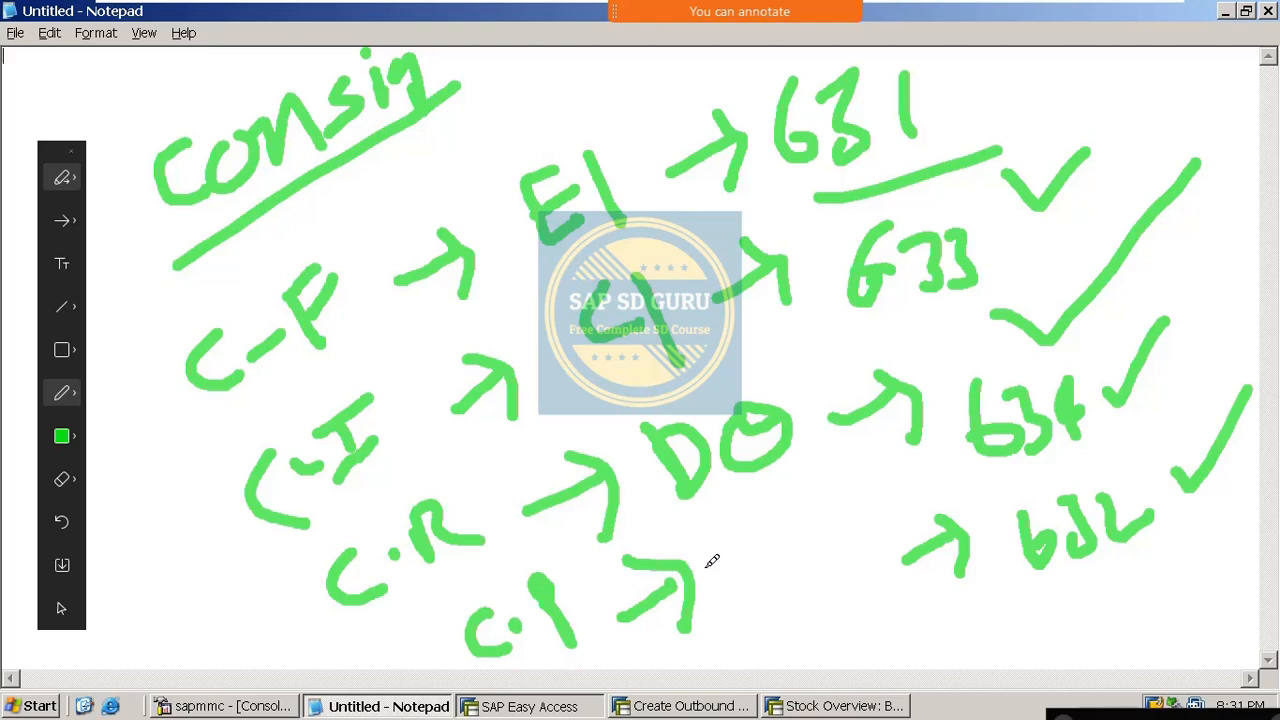
mouse_move(709, 558)
mouse_down()
mouse_move(716, 622)
mouse_move(720, 557)
mouse_move(788, 625)
mouse_up()
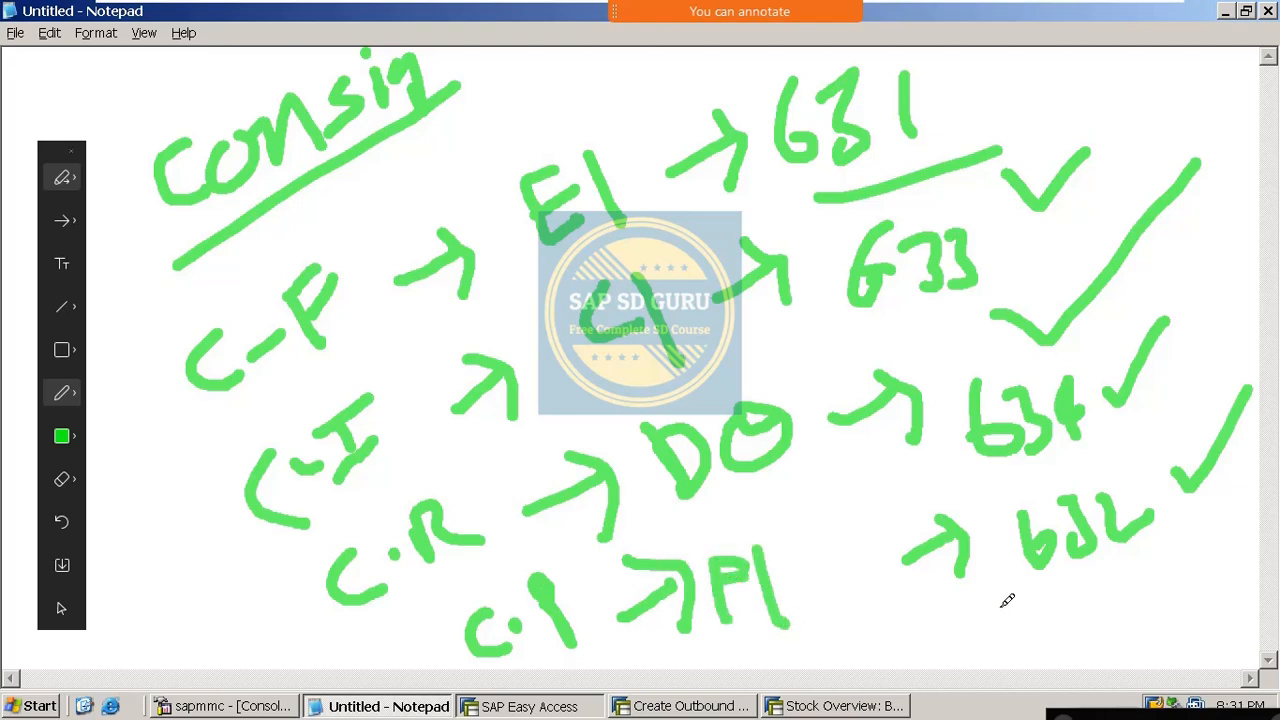
drag(1022, 598, 1158, 543)
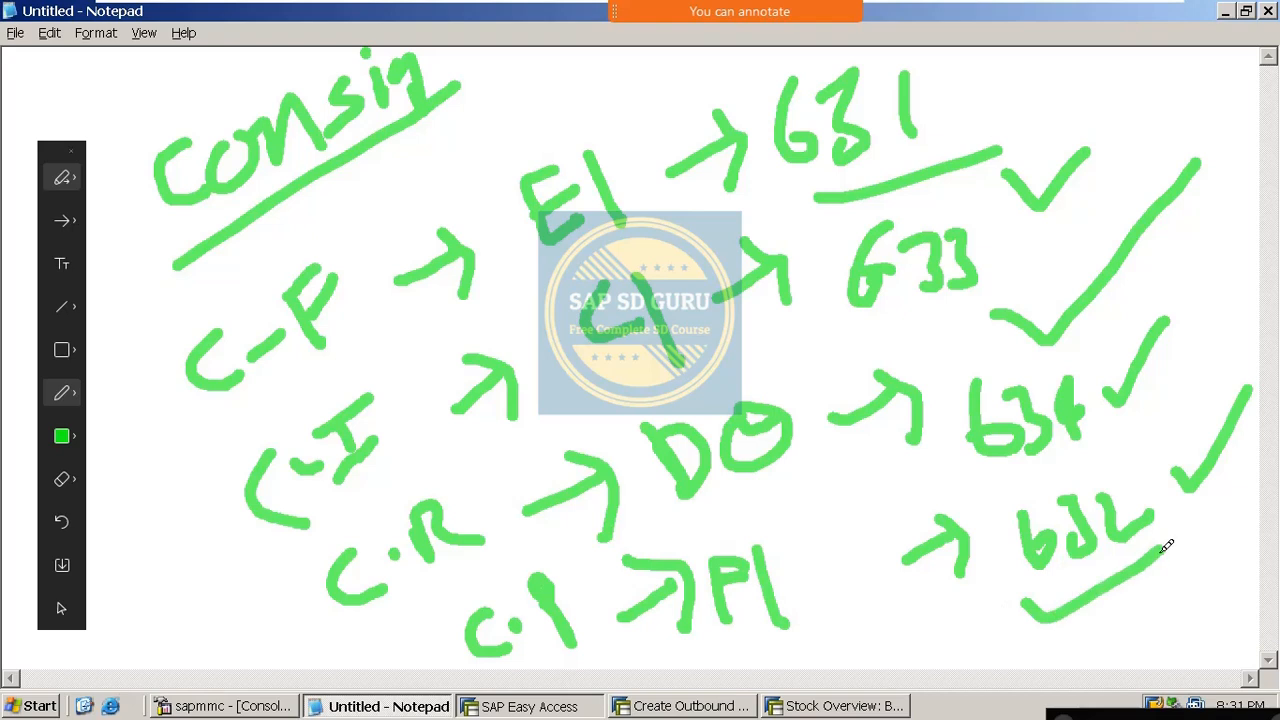